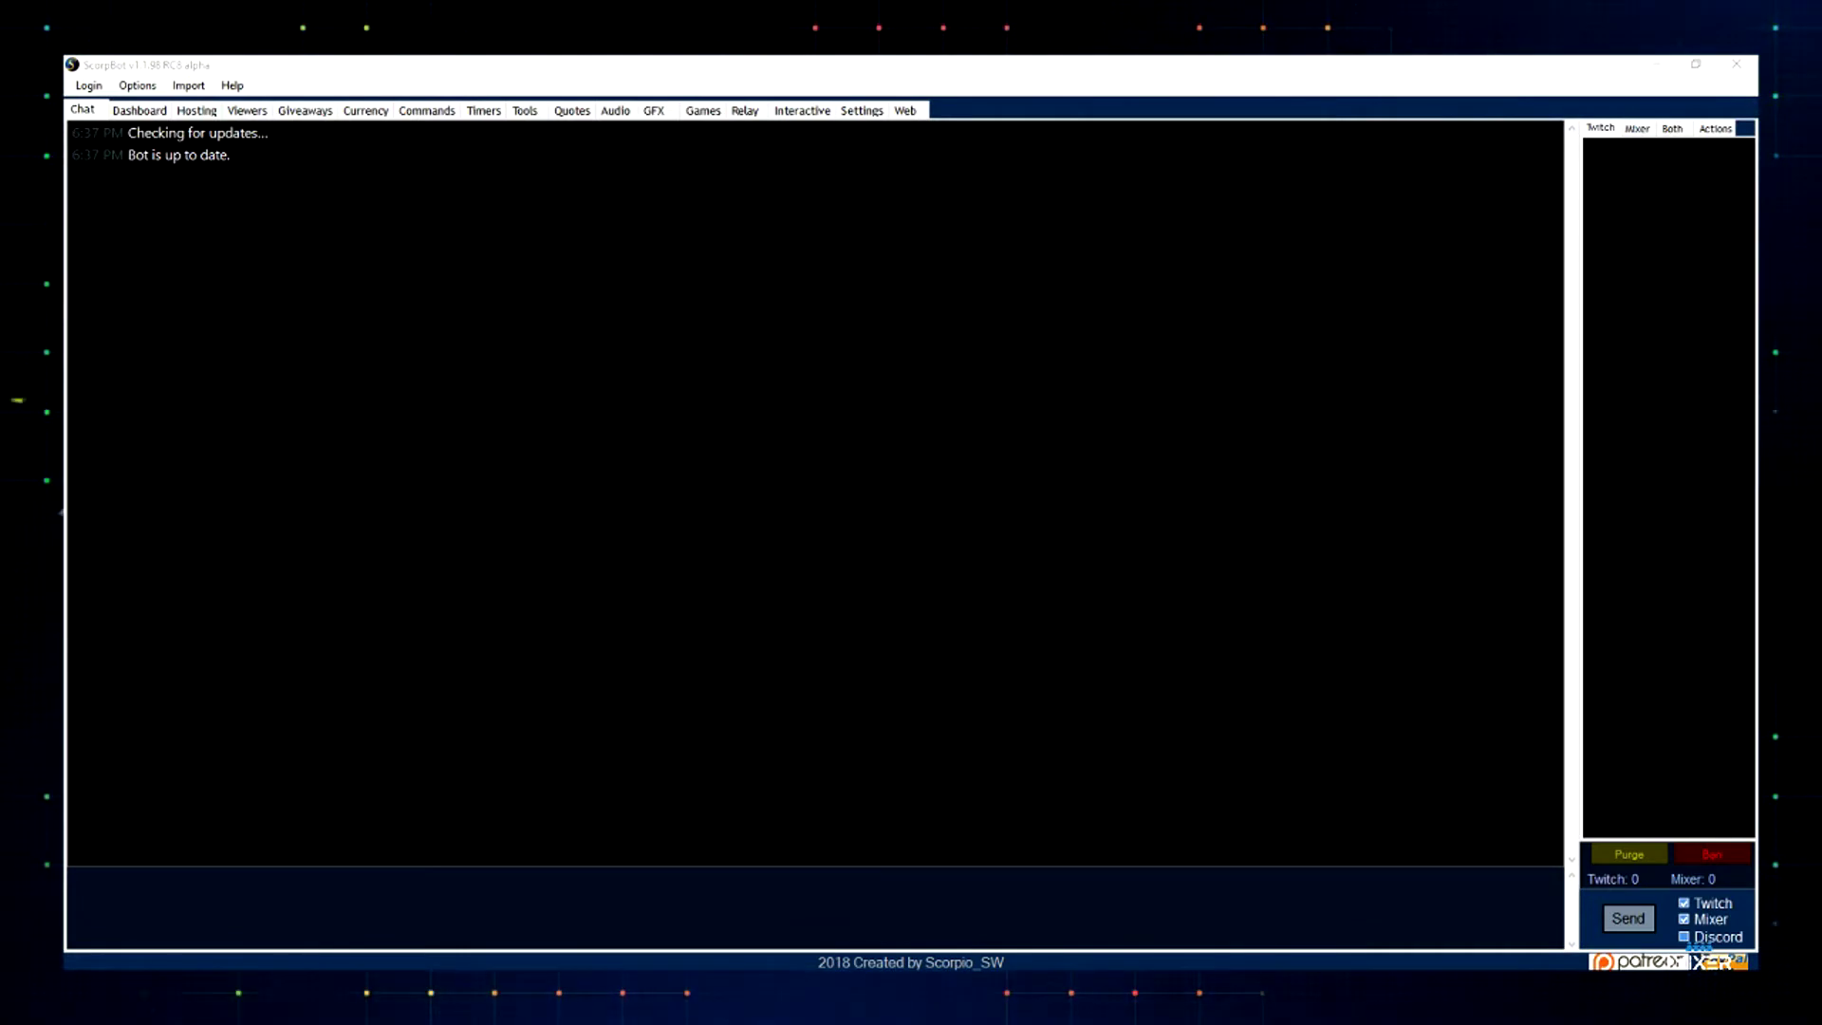
# - Tour ScorpBot's Commands, Timers, Audio, Hosting and Tools pages, ending on Counters (!death, !win, !lose)
pyautogui.moveTo(864, 987)
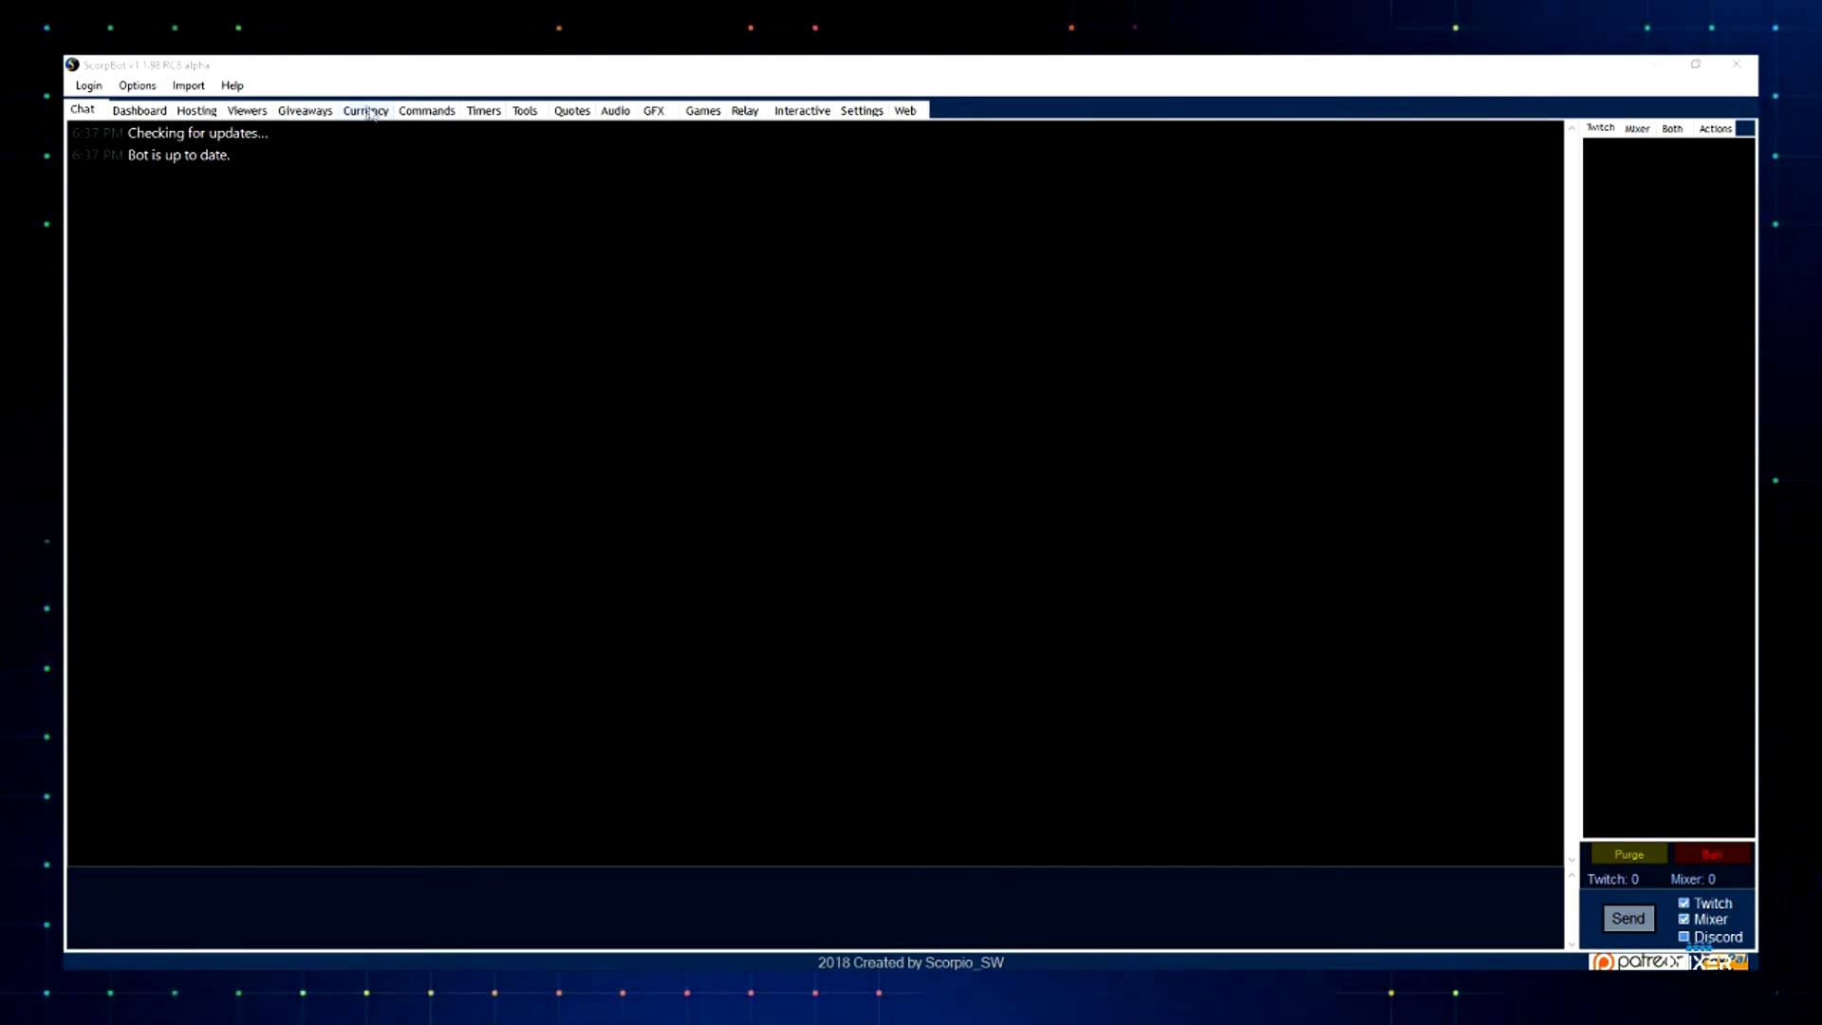
pyautogui.click(427, 111)
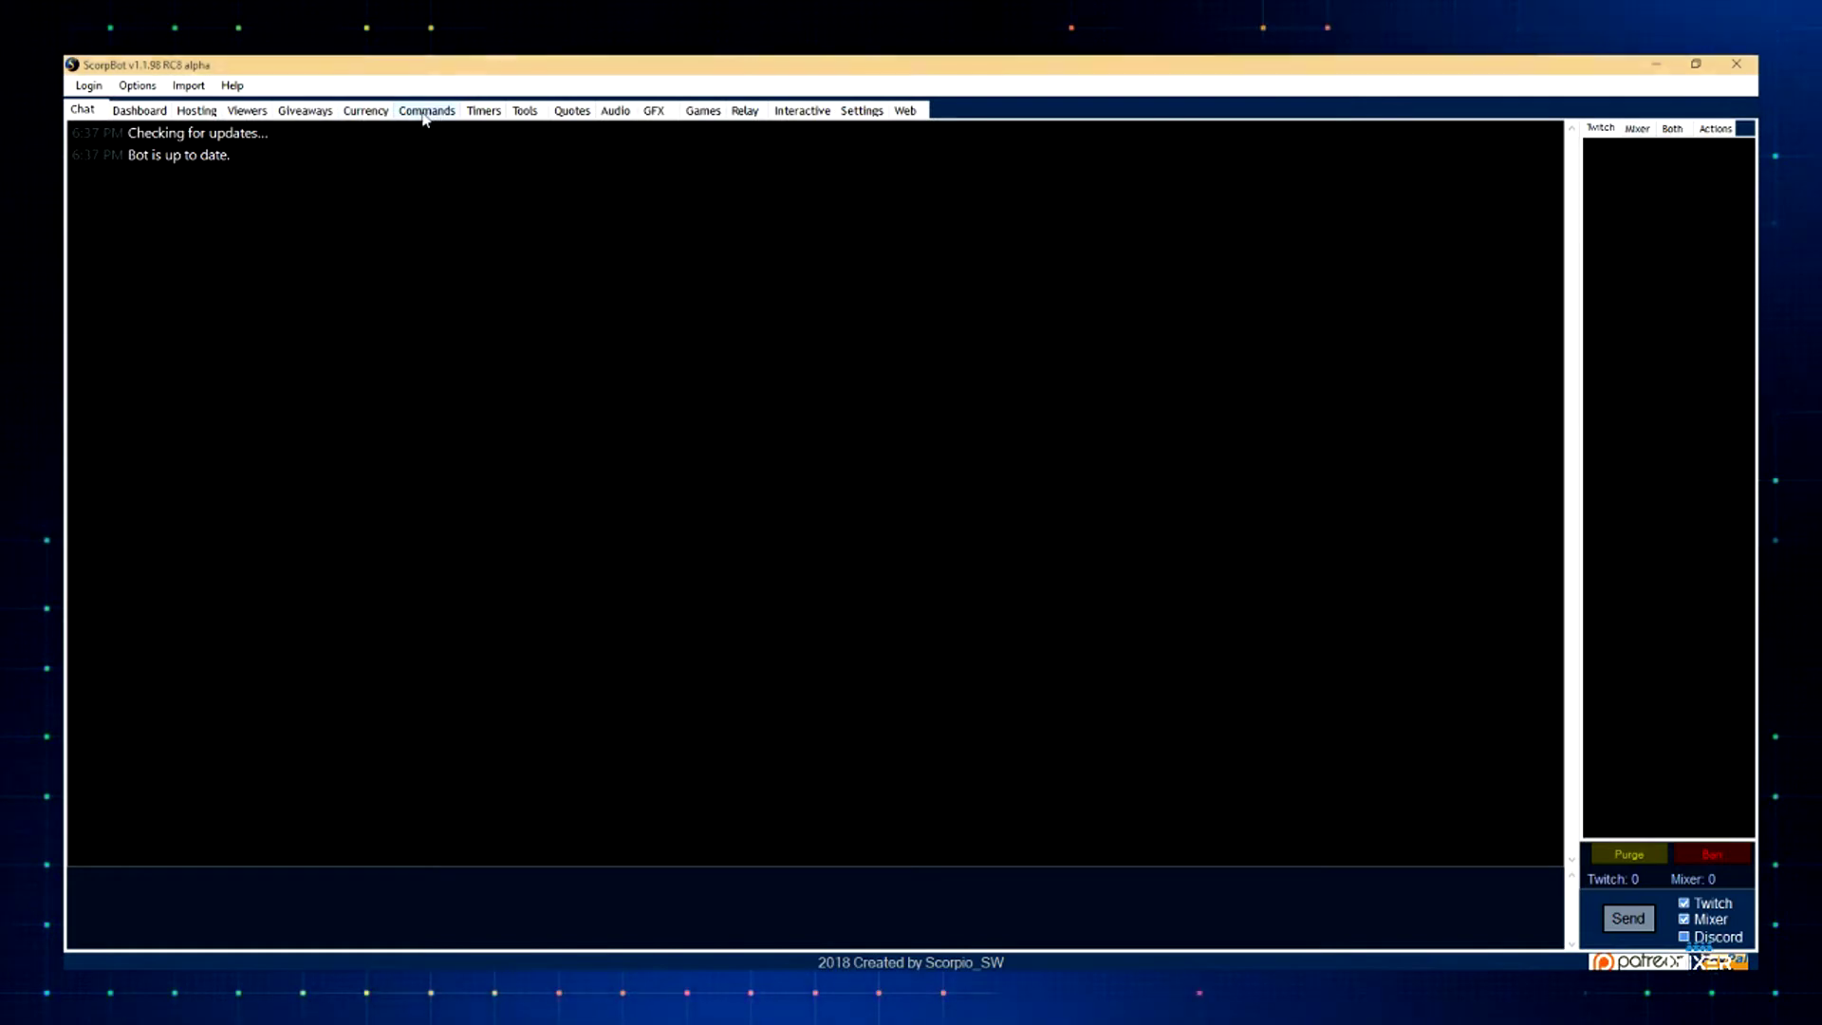
pyautogui.click(483, 111)
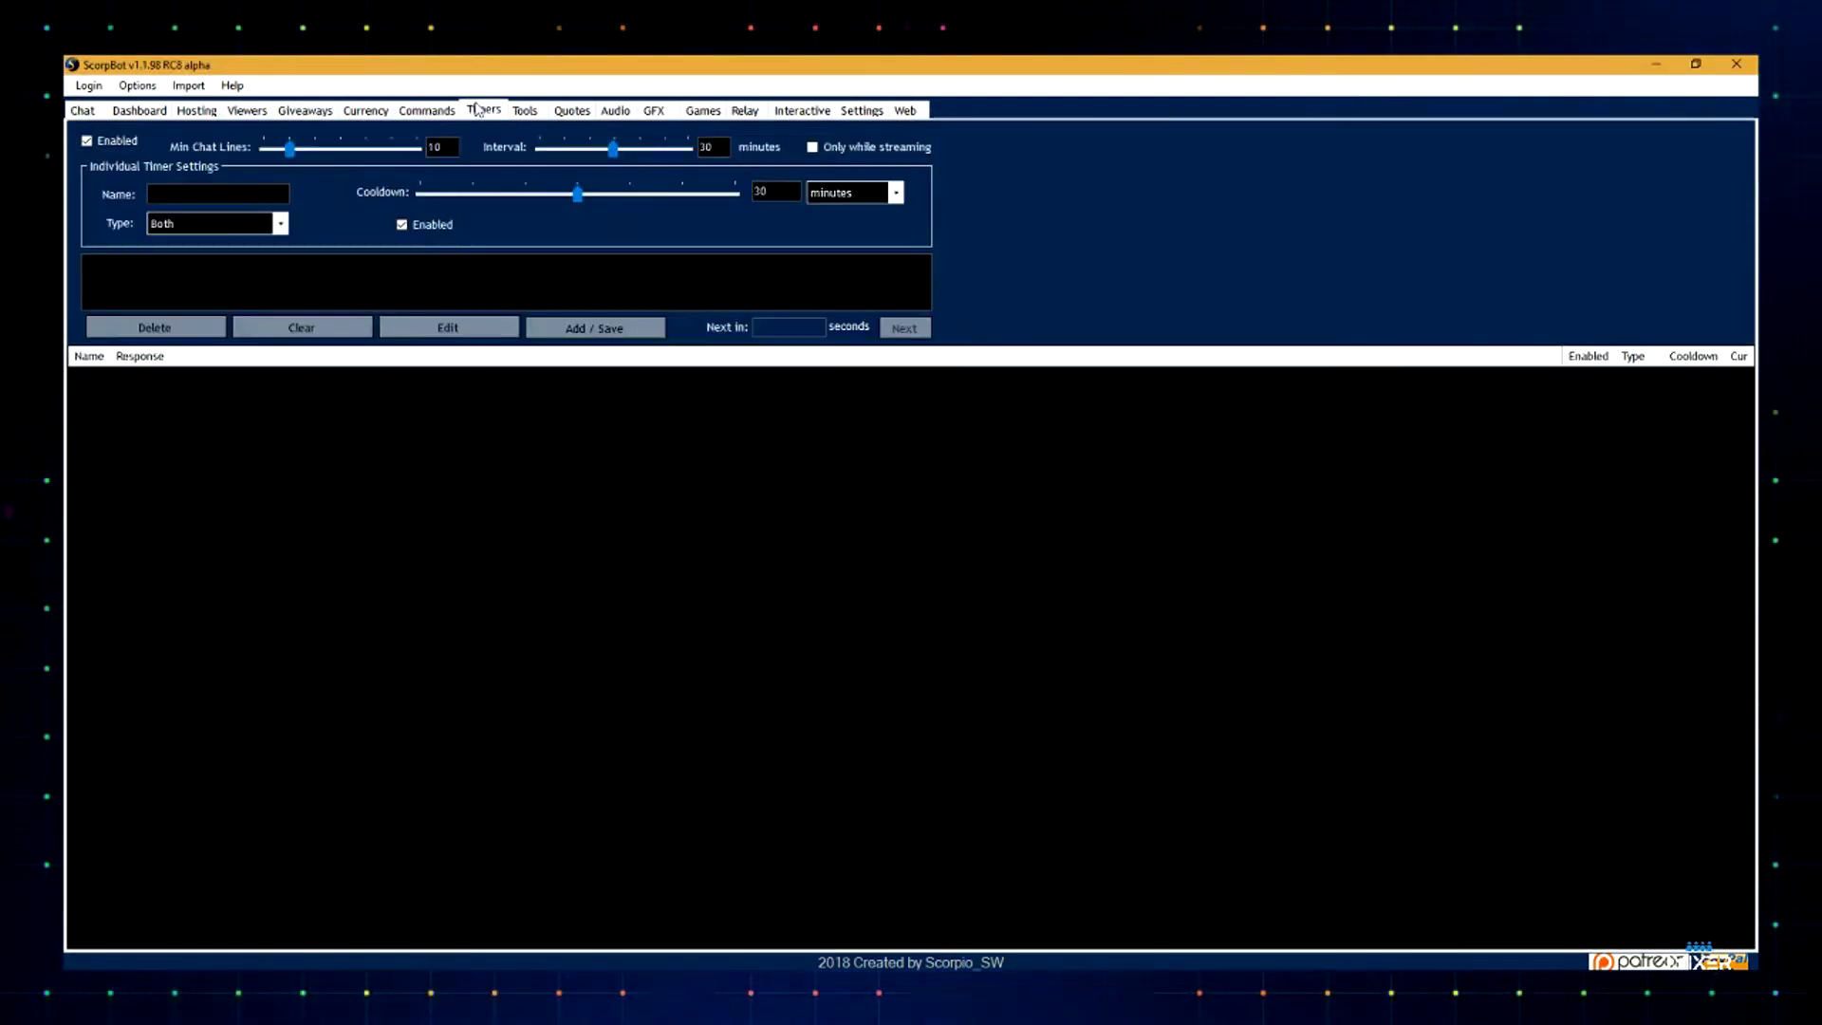
pyautogui.click(614, 111)
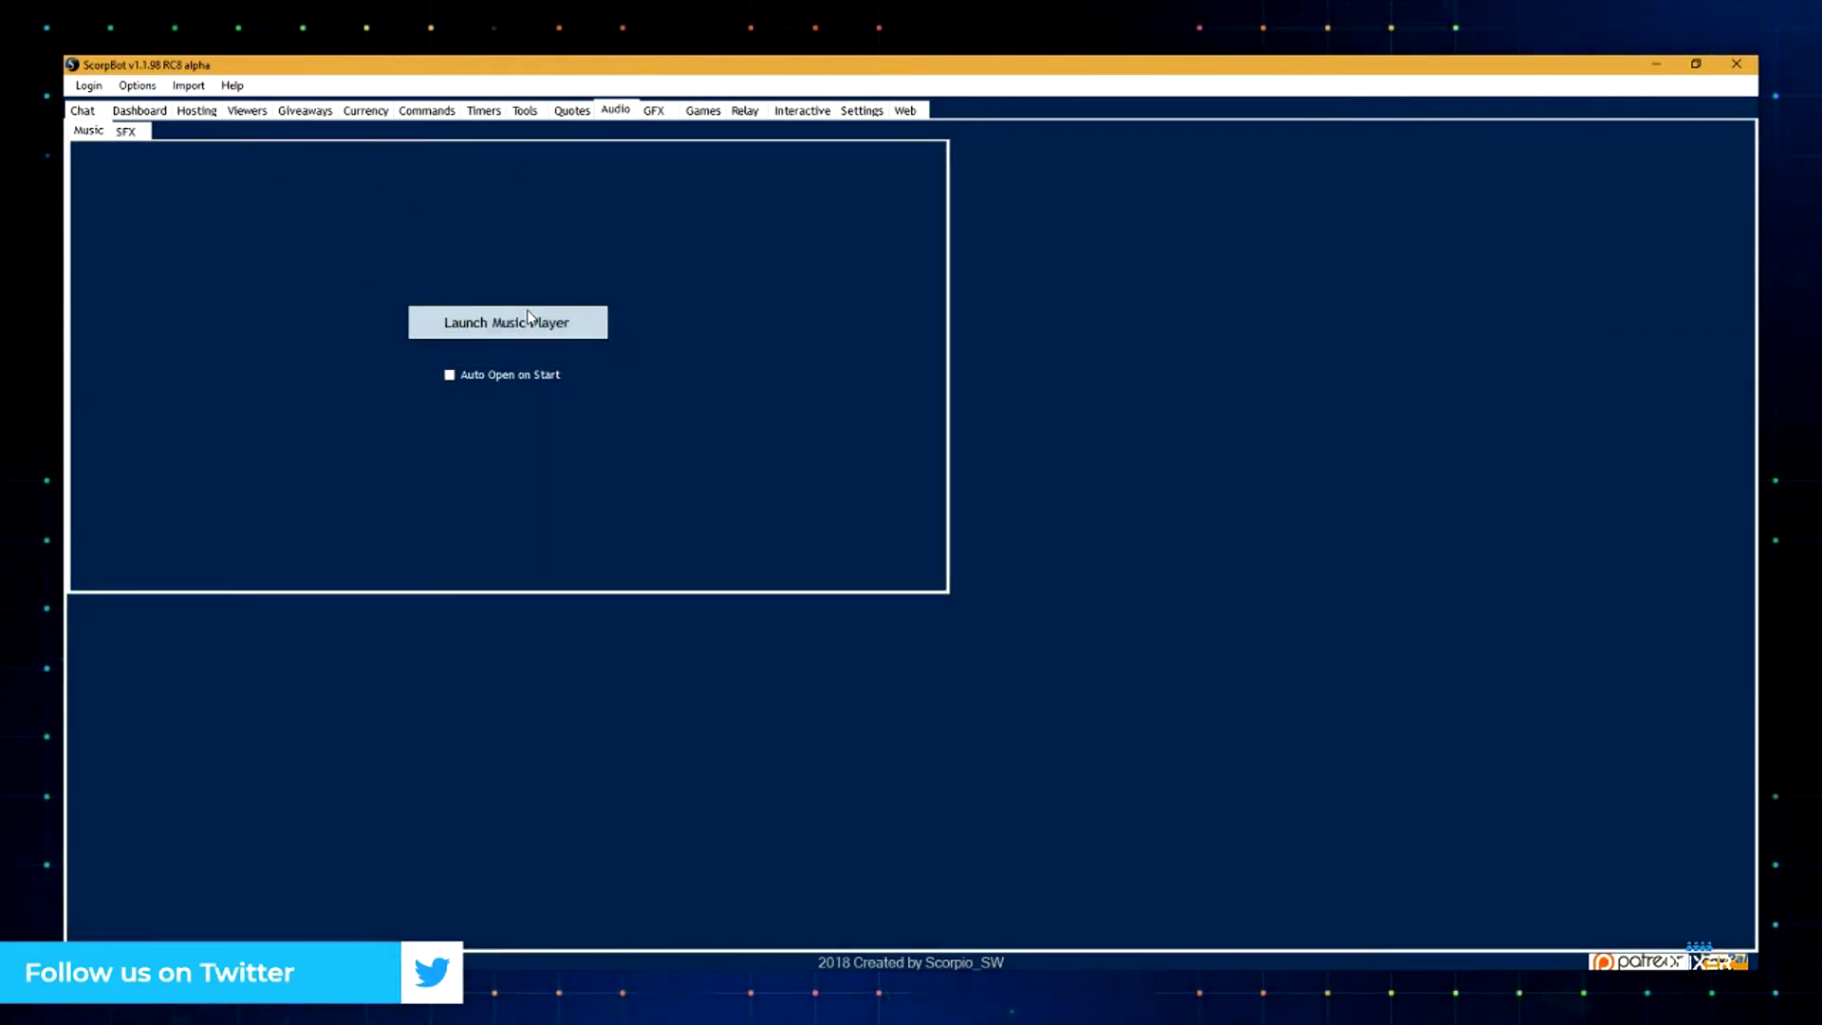
pyautogui.click(198, 112)
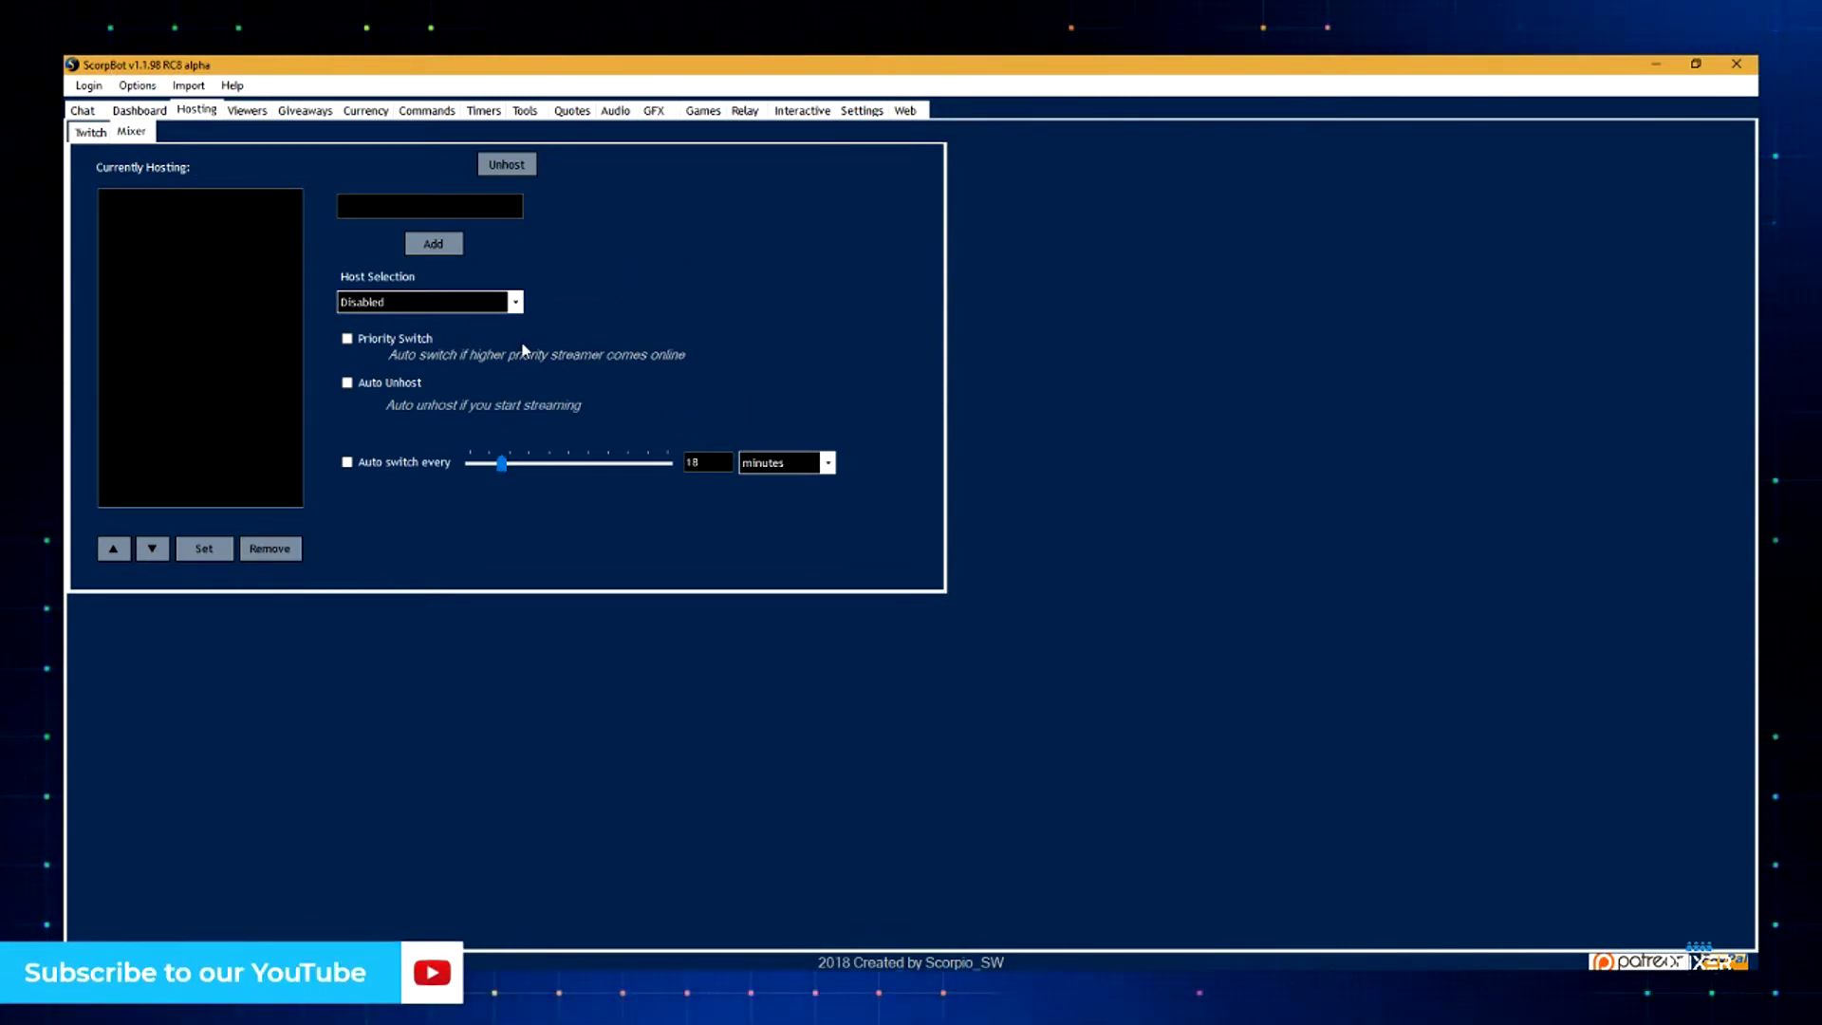
pyautogui.click(525, 110)
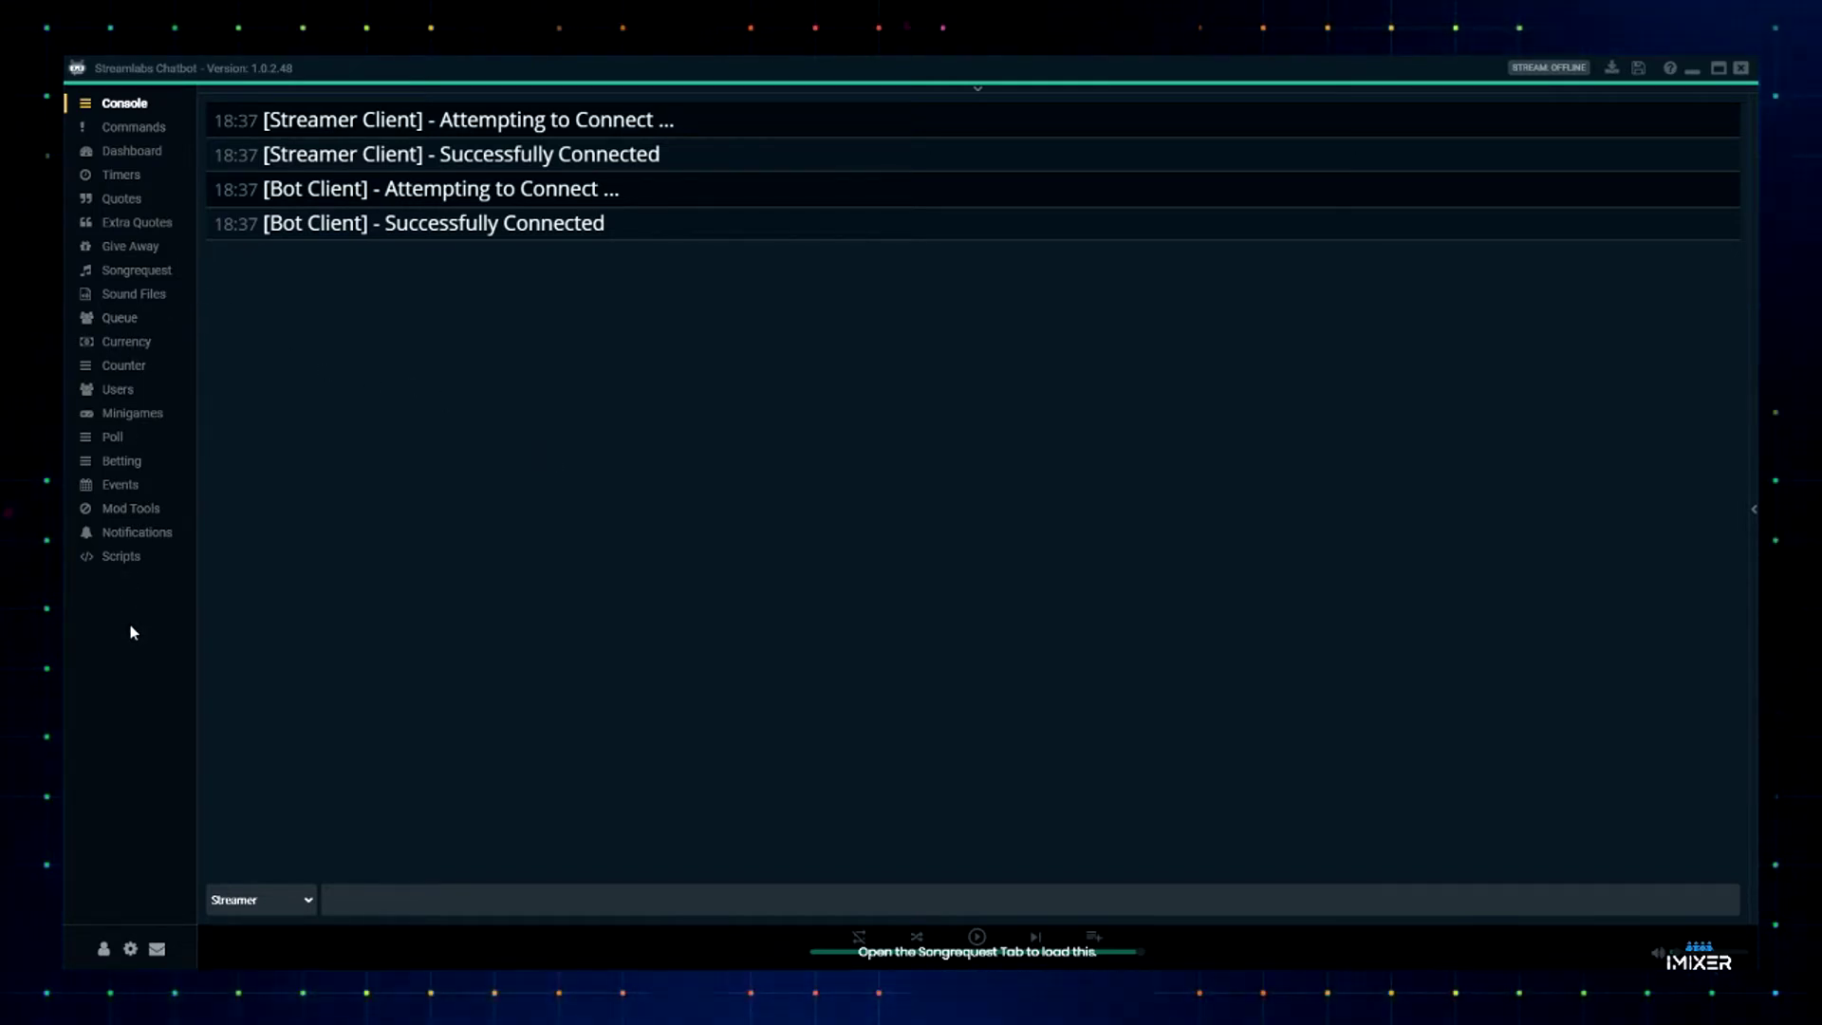
pyautogui.click(132, 413)
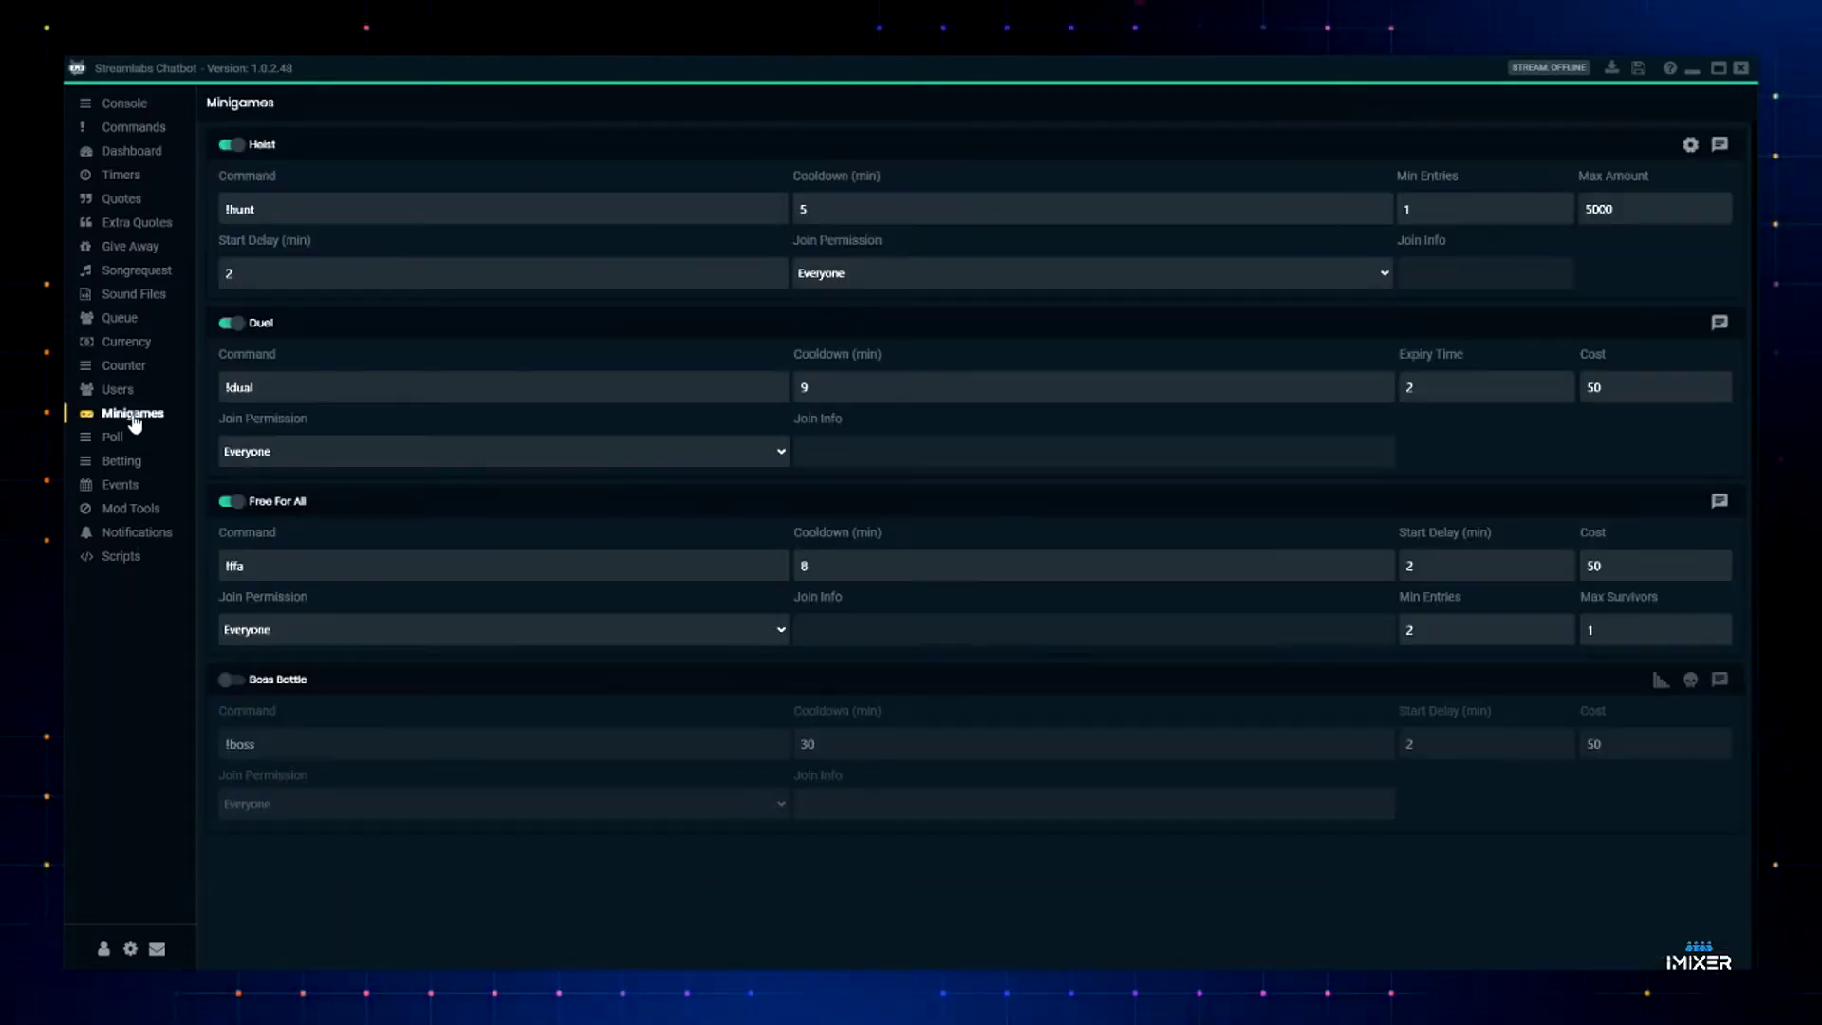
pyautogui.click(116, 198)
pyautogui.click(119, 176)
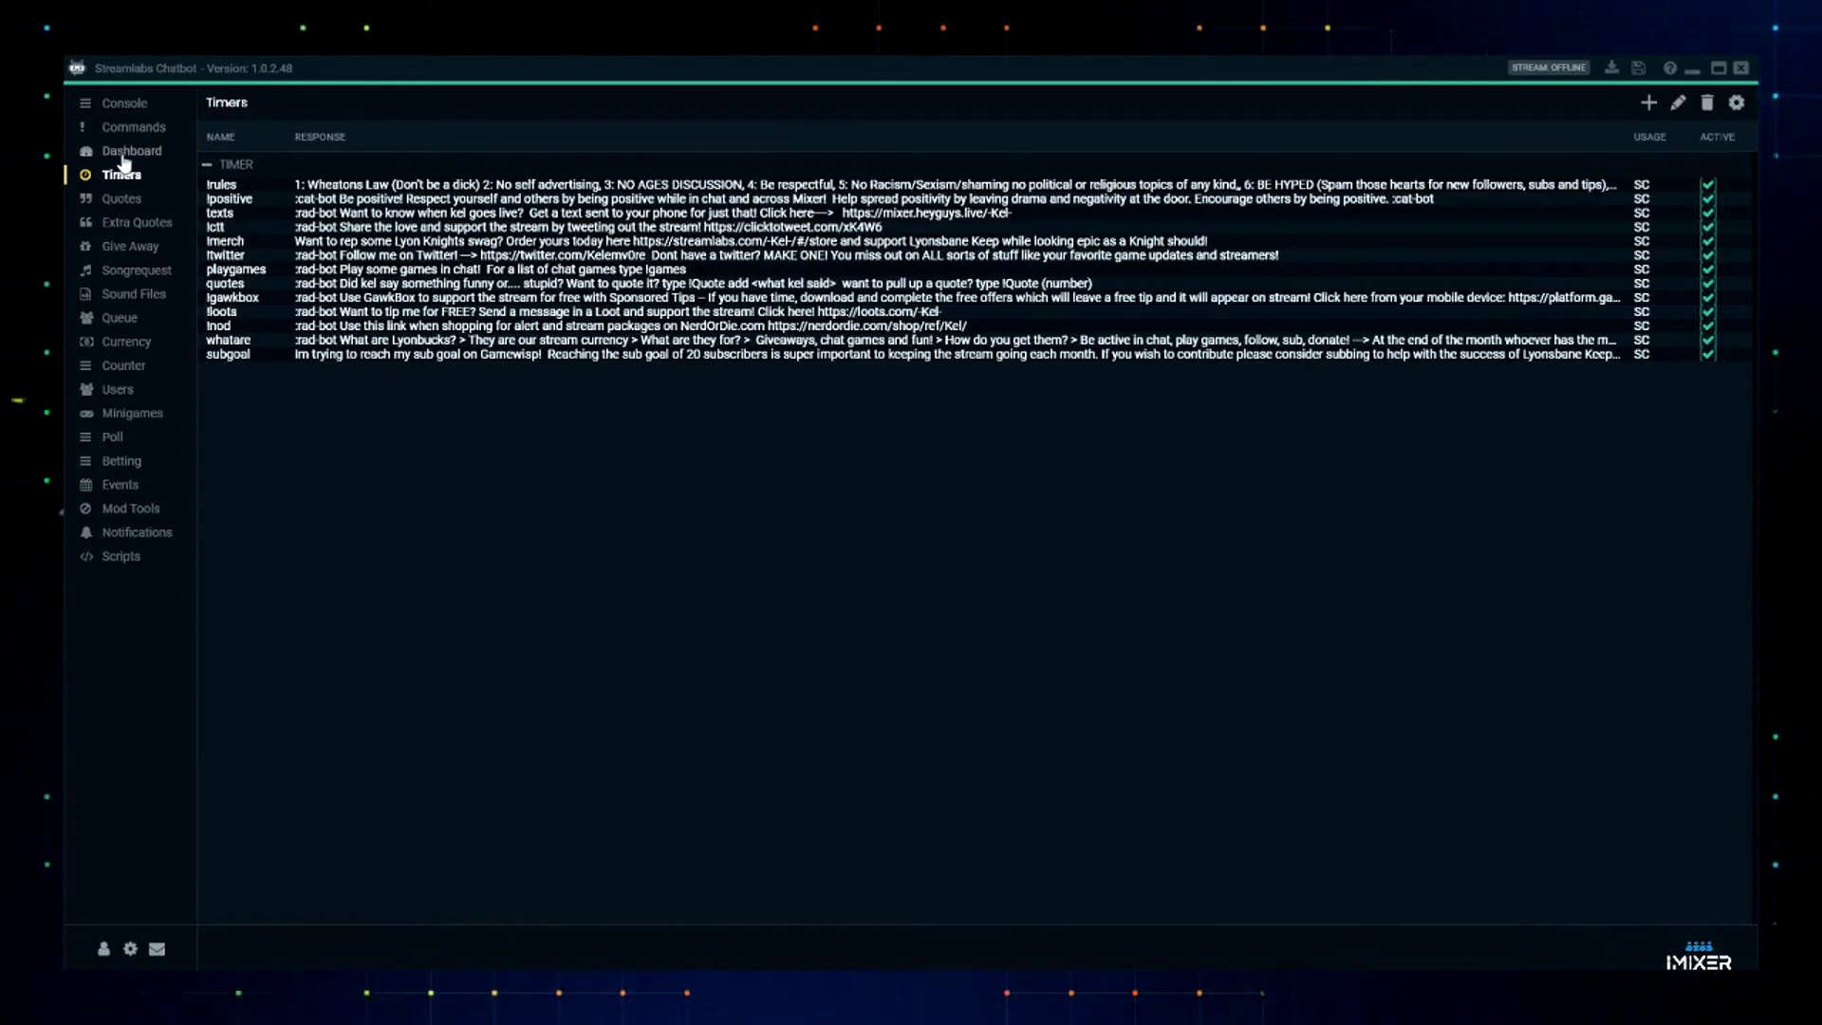
pyautogui.click(123, 157)
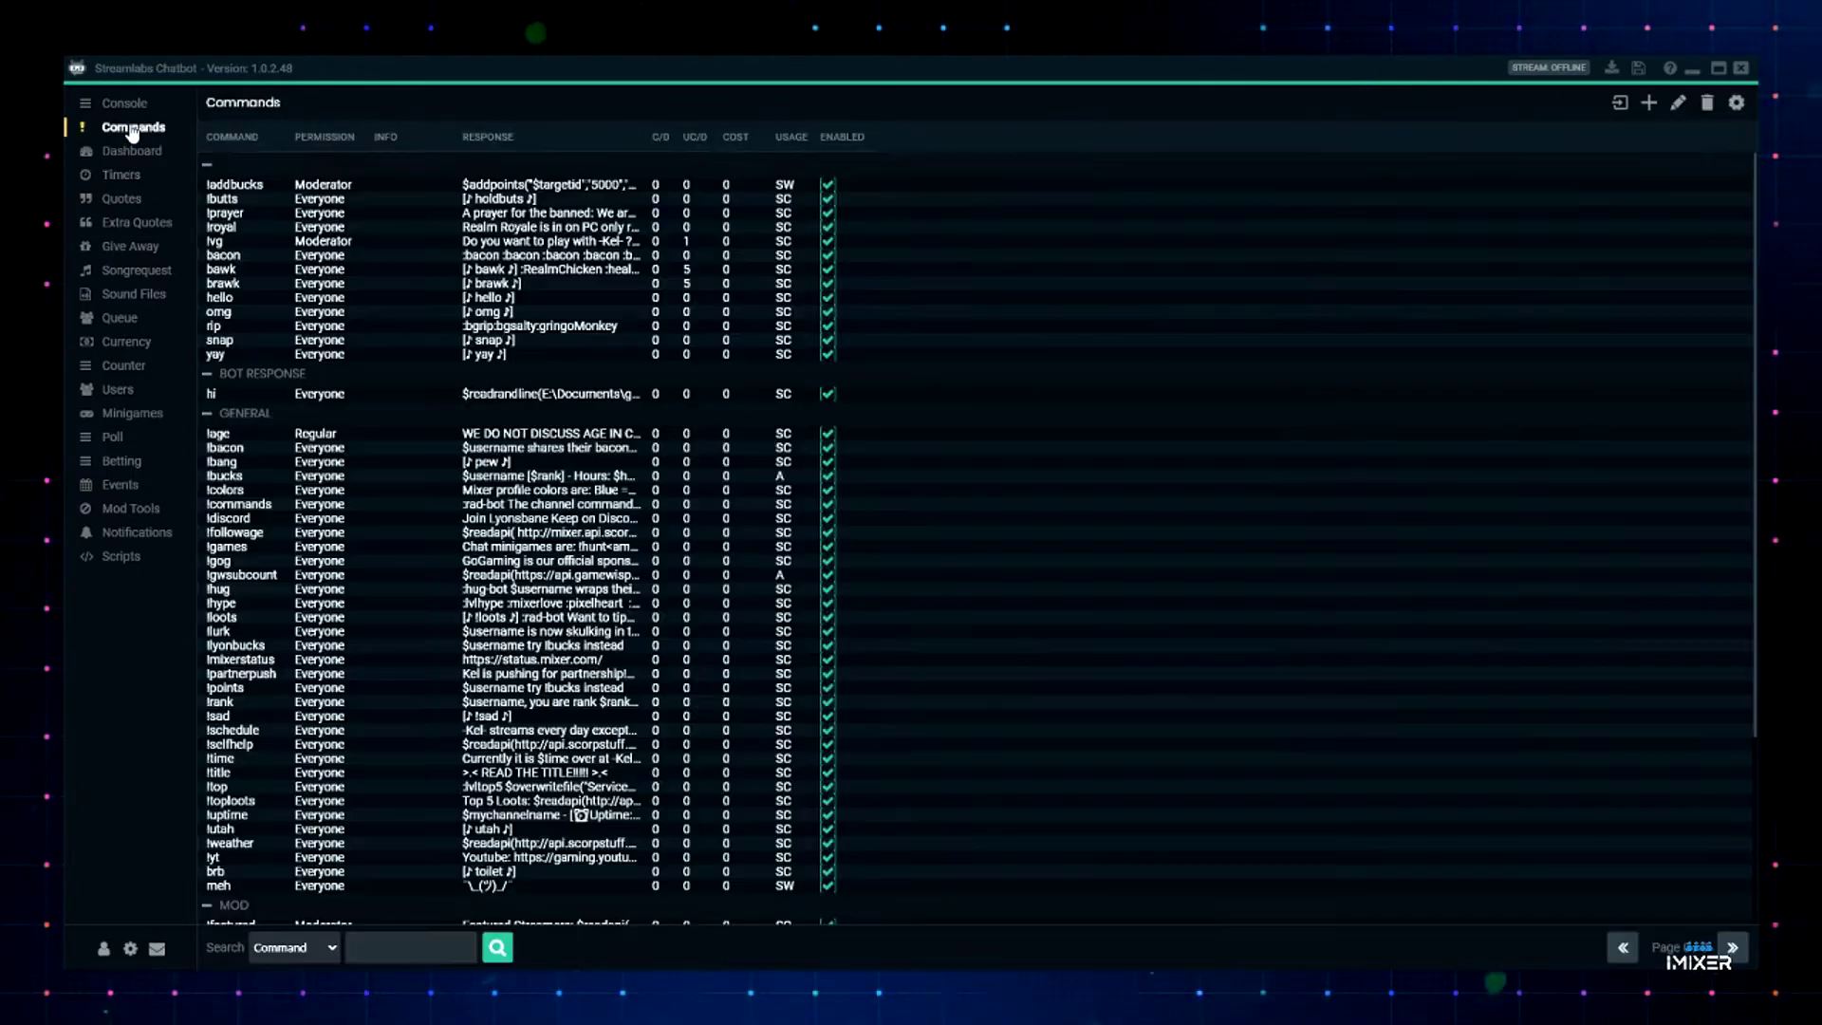
pyautogui.click(132, 127)
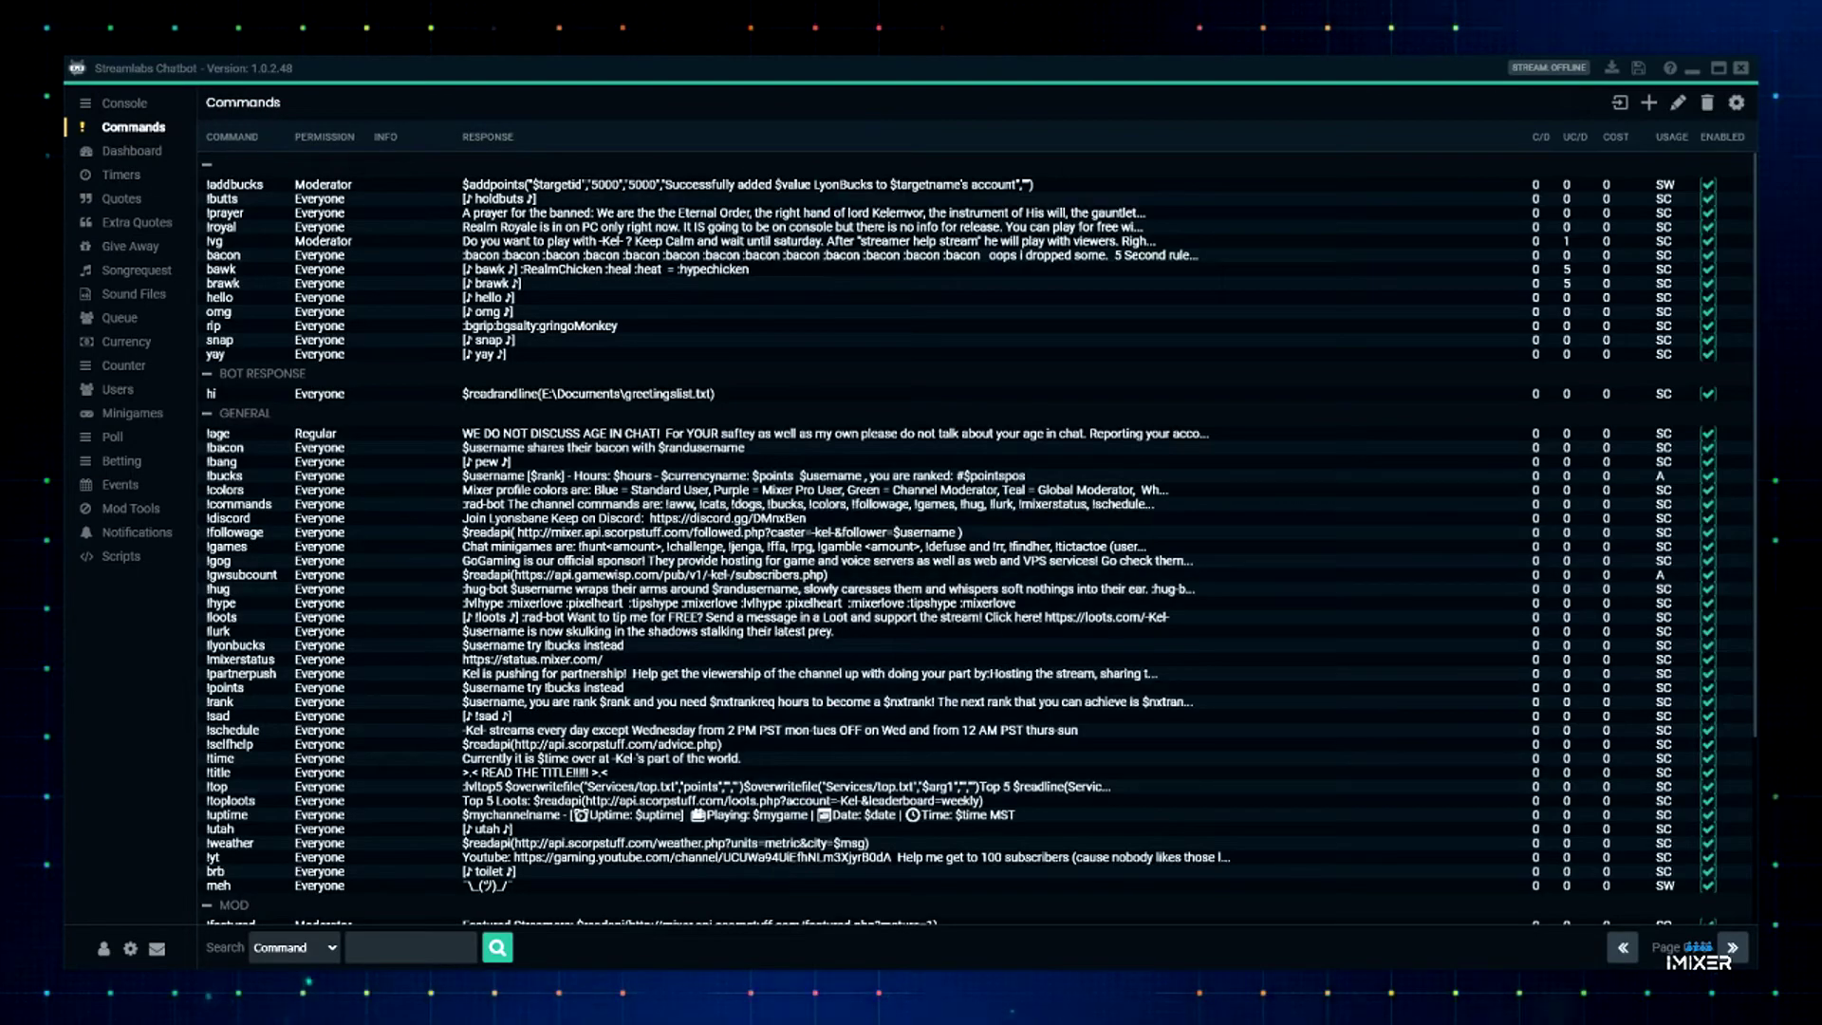
pyautogui.click(118, 106)
pyautogui.moveTo(863, 1006)
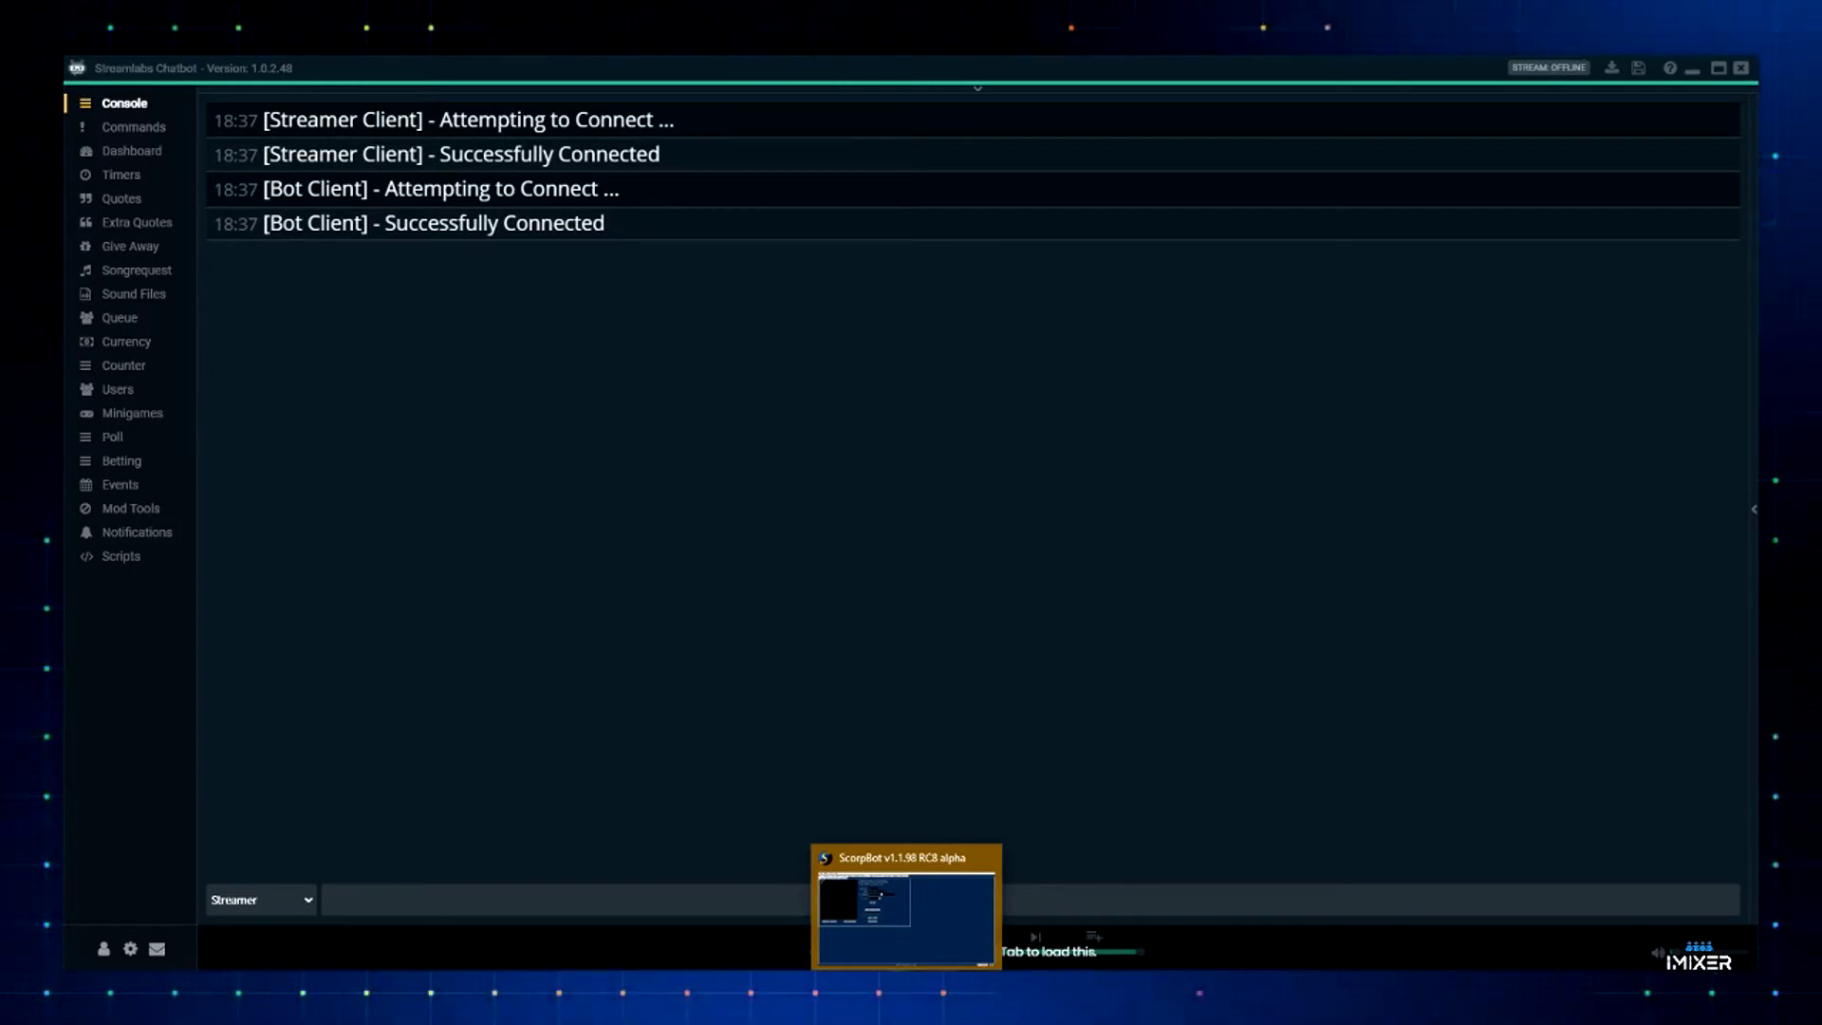
# - Bring ScorpBot forward, glance at Mix It Up's chat, then switch to Botisimo's Connections page
pyautogui.click(878, 872)
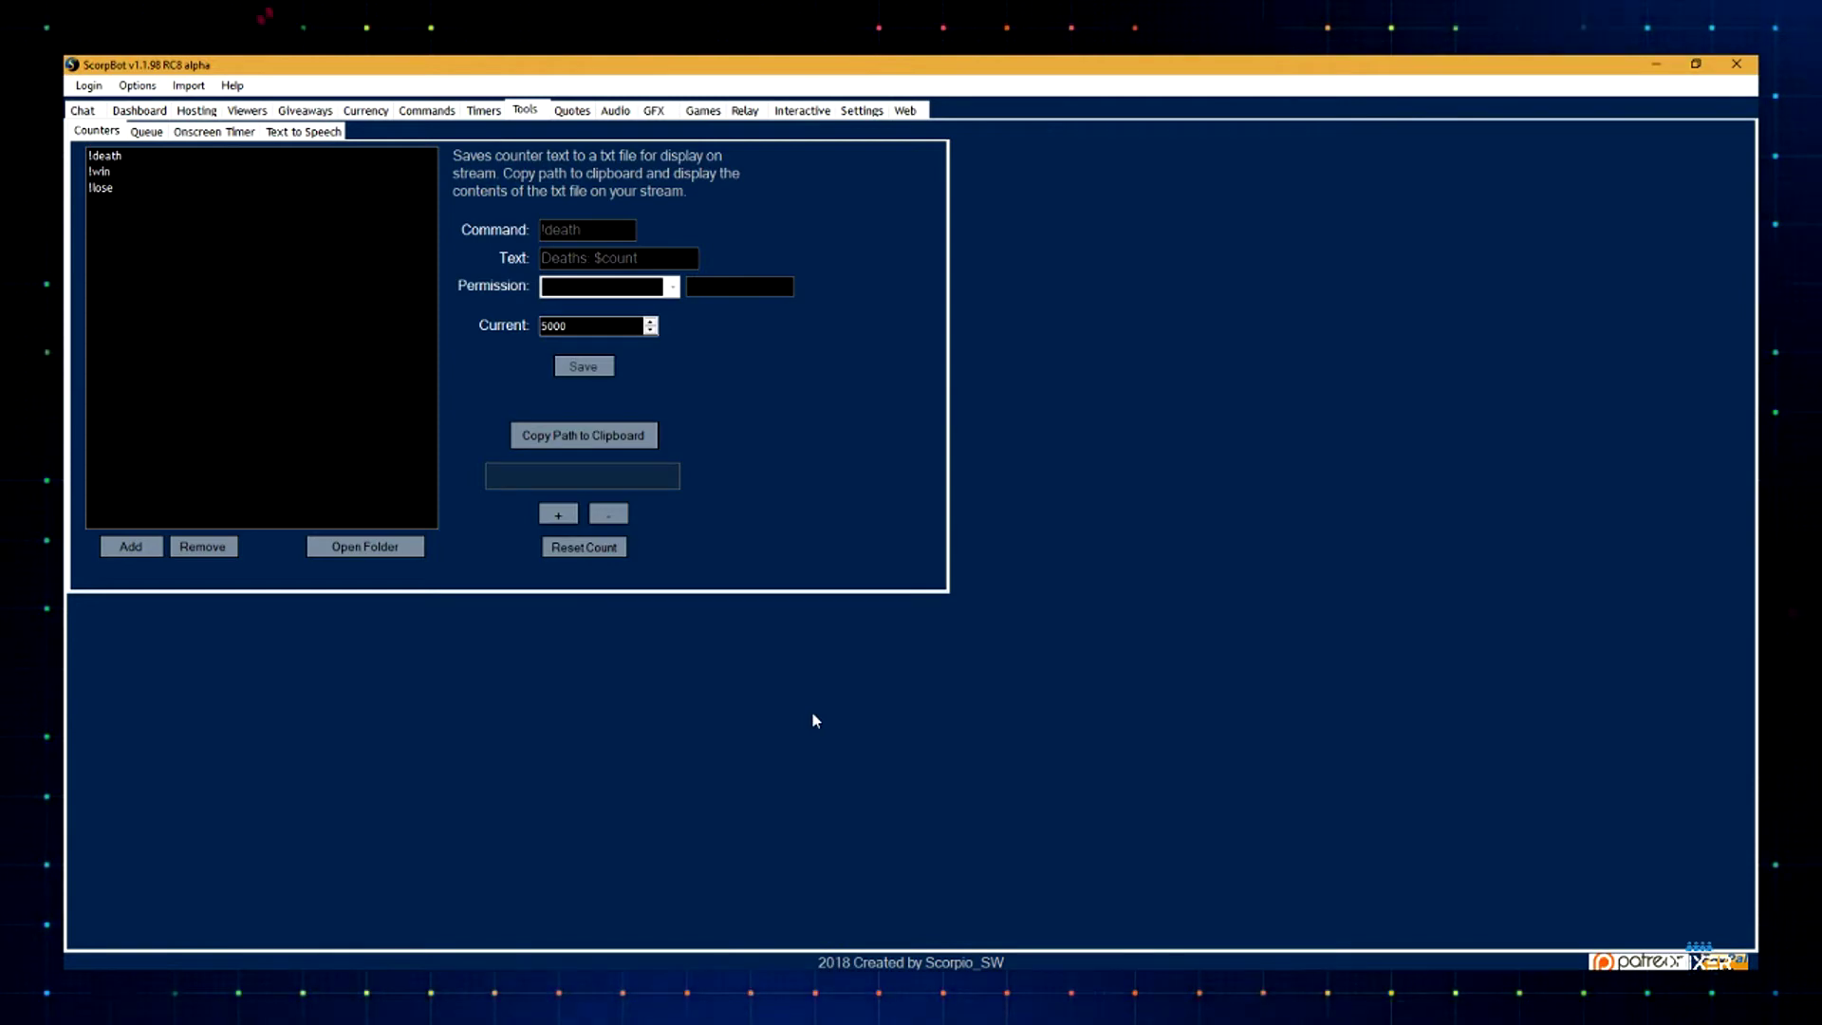
pyautogui.hotkey('alt', 'Tab')
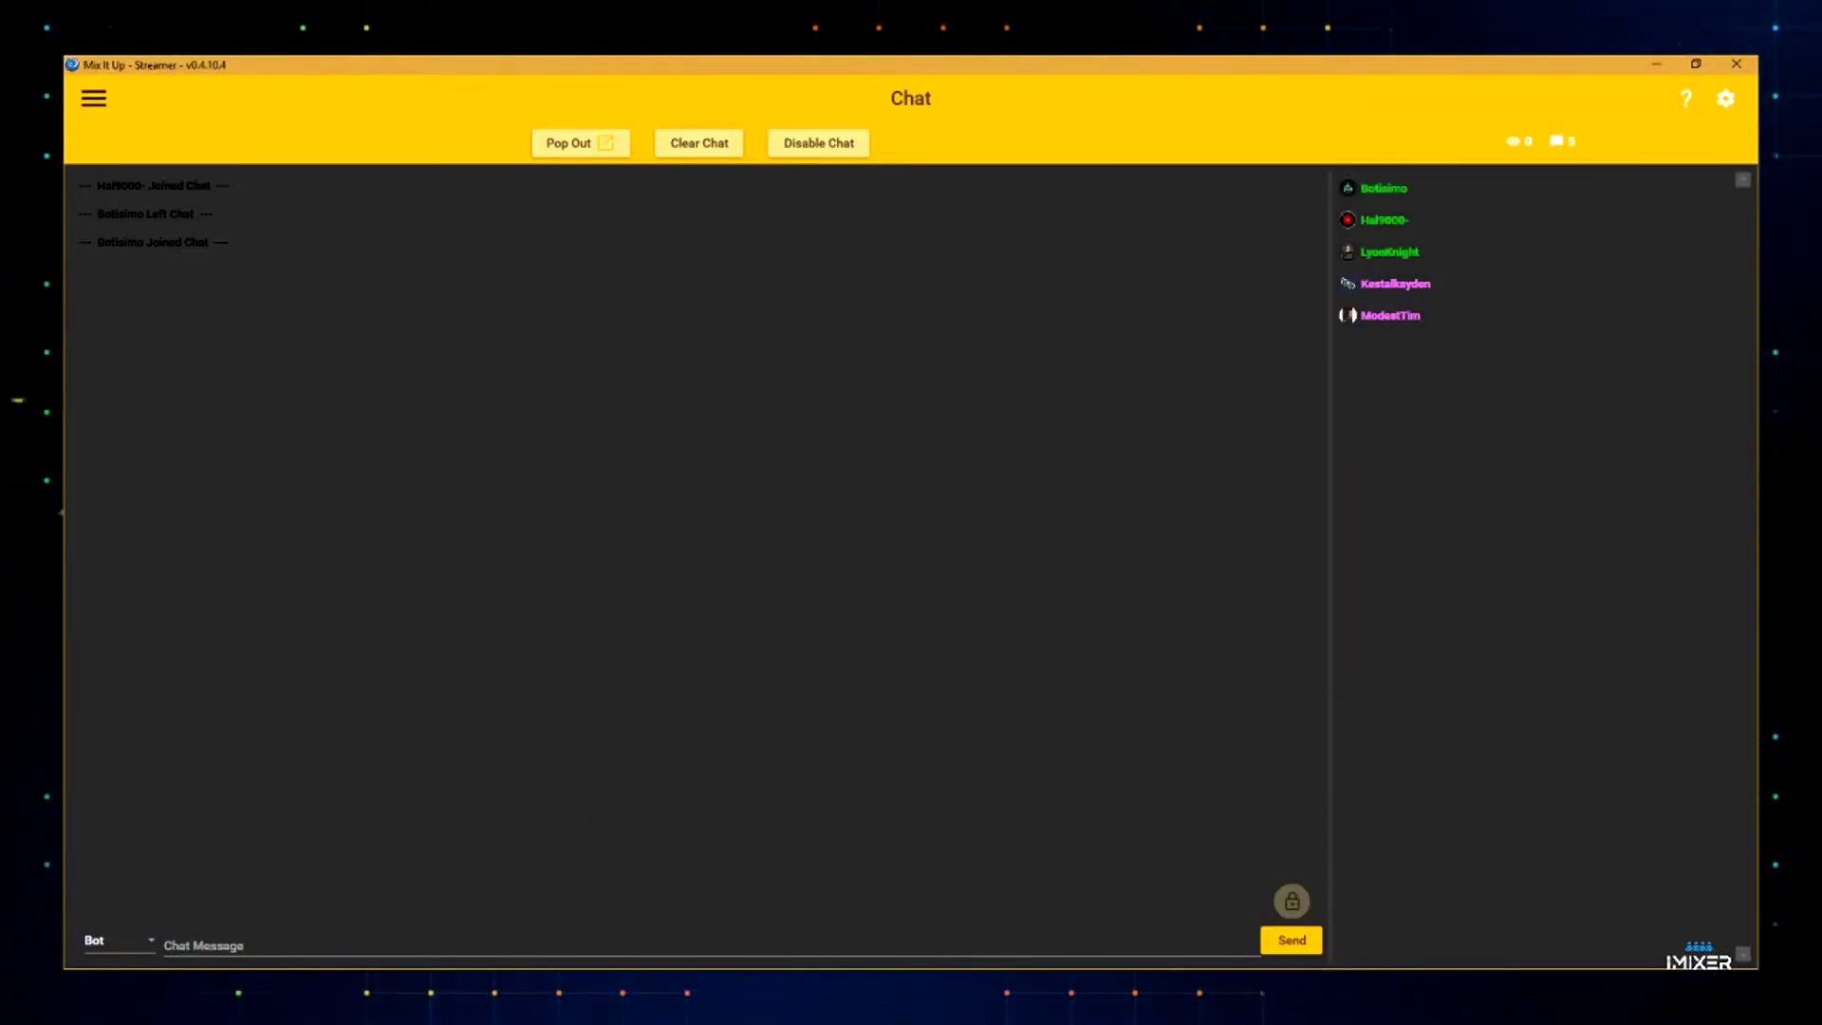
pyautogui.hotkey('alt', 'Tab')
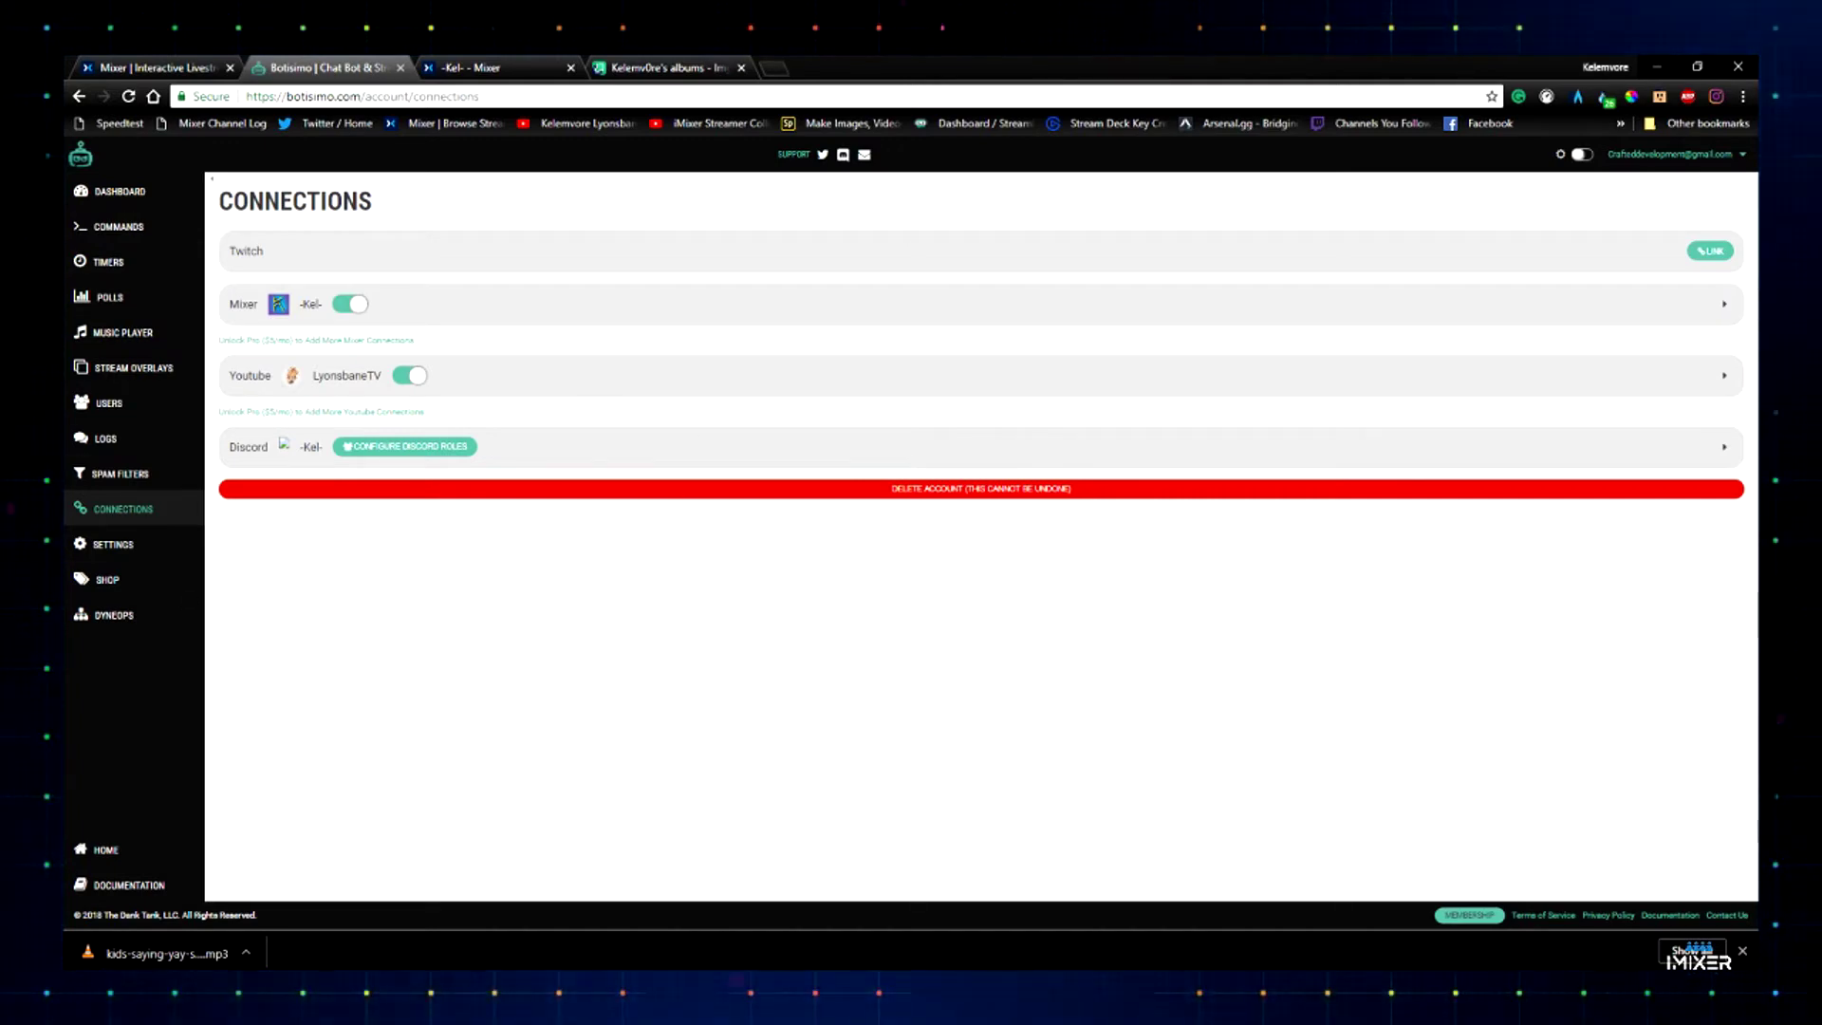
# - Compare Mix It Up's chat with Botisimo's Mixer, YouTube and Discord connections, then return to Mix It Up
pyautogui.hotkey('alt', 'Tab')
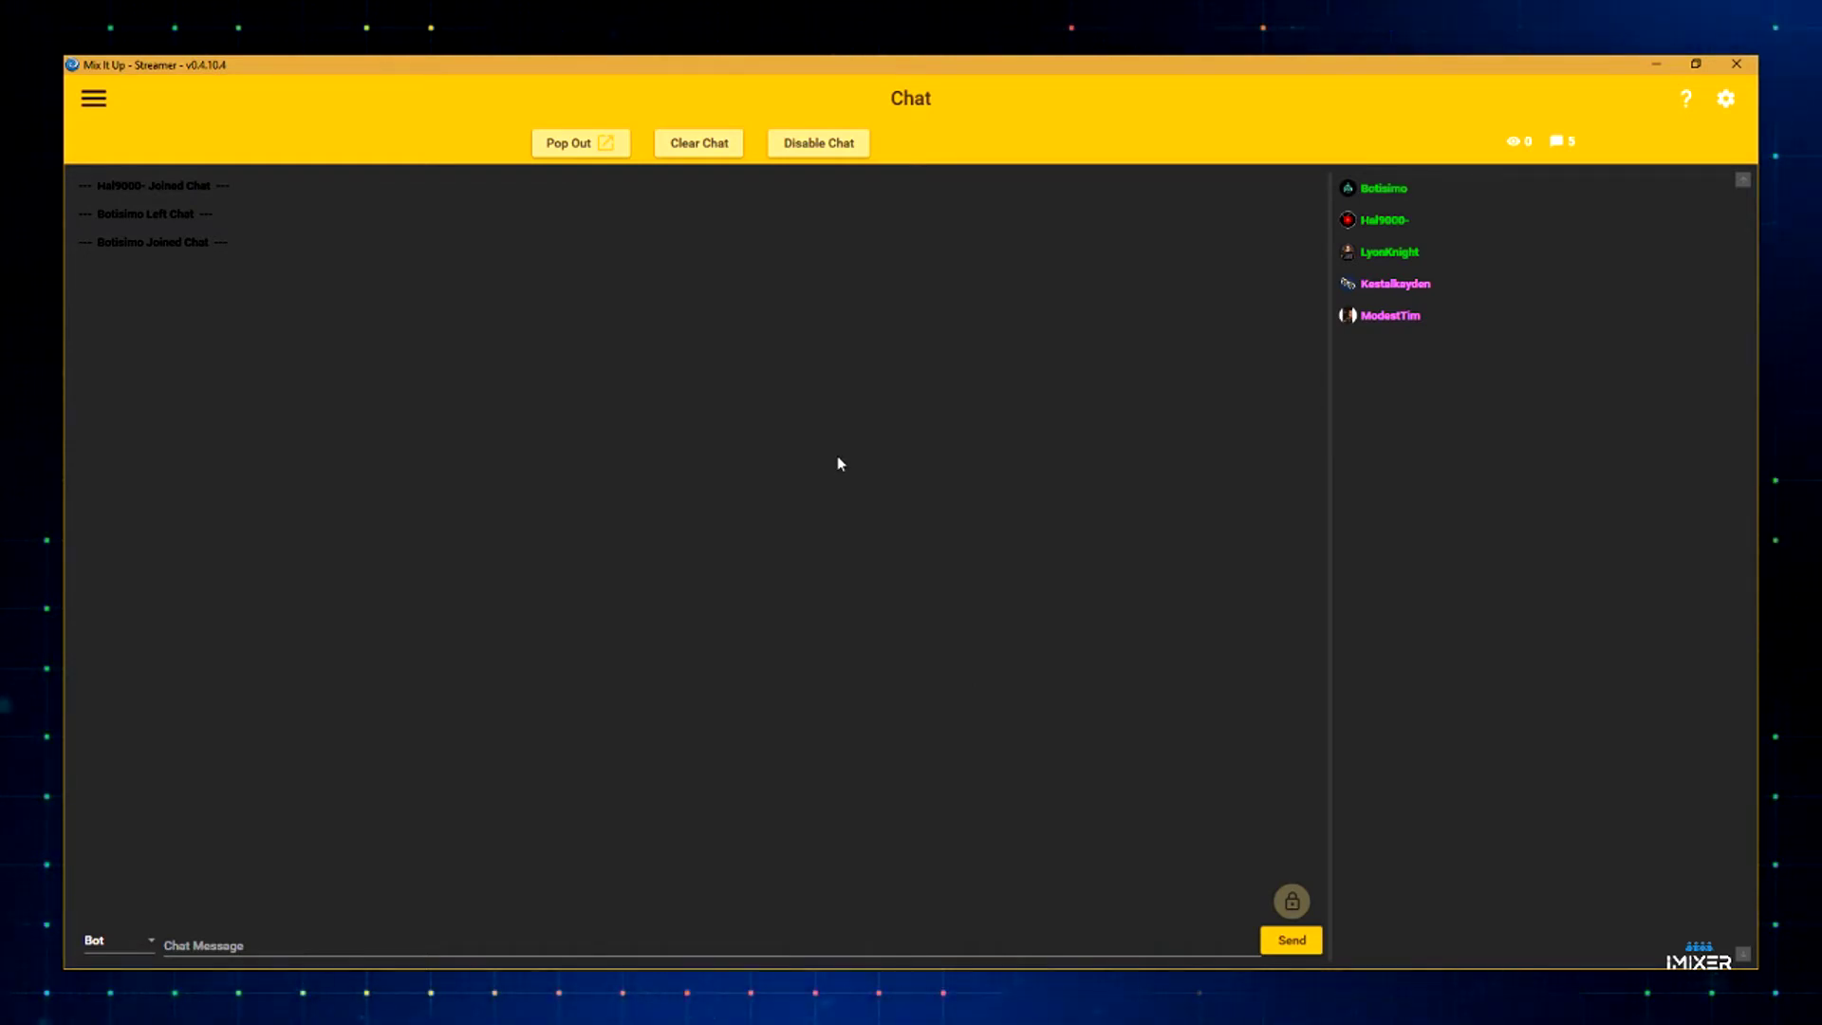
pyautogui.hotkey('alt', 'Tab')
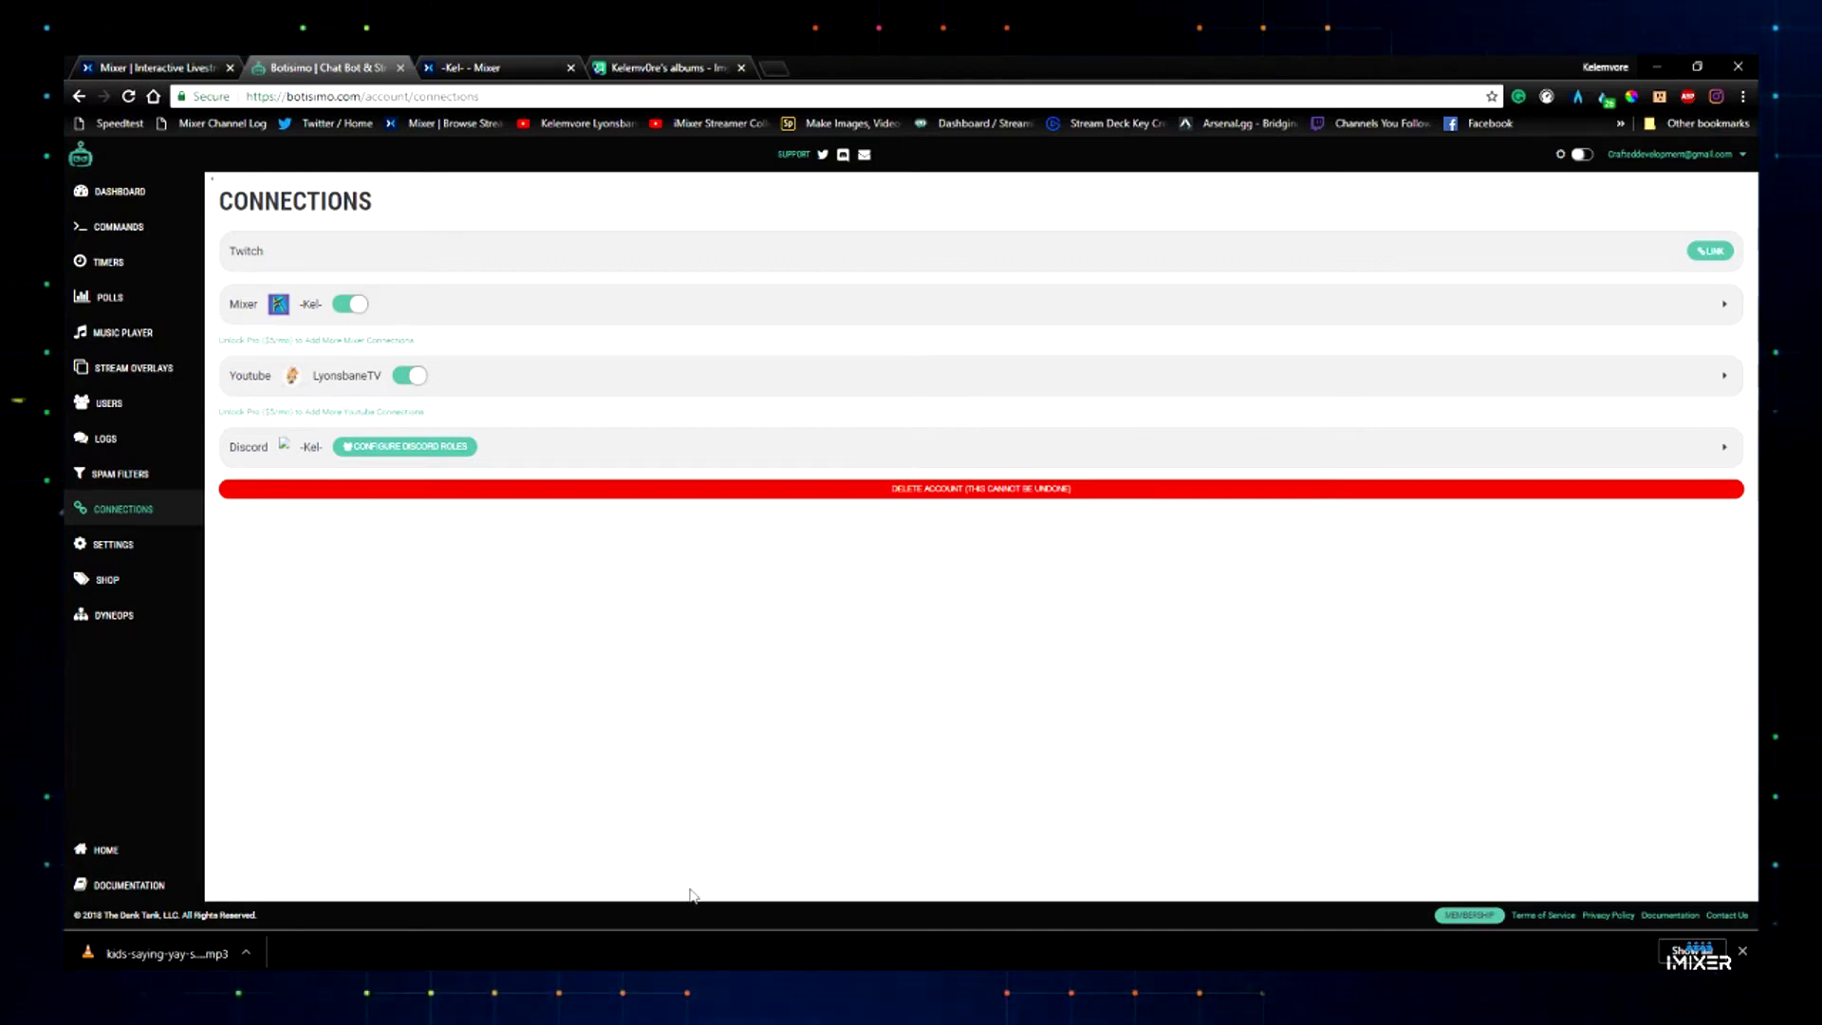
pyautogui.moveTo(603, 982)
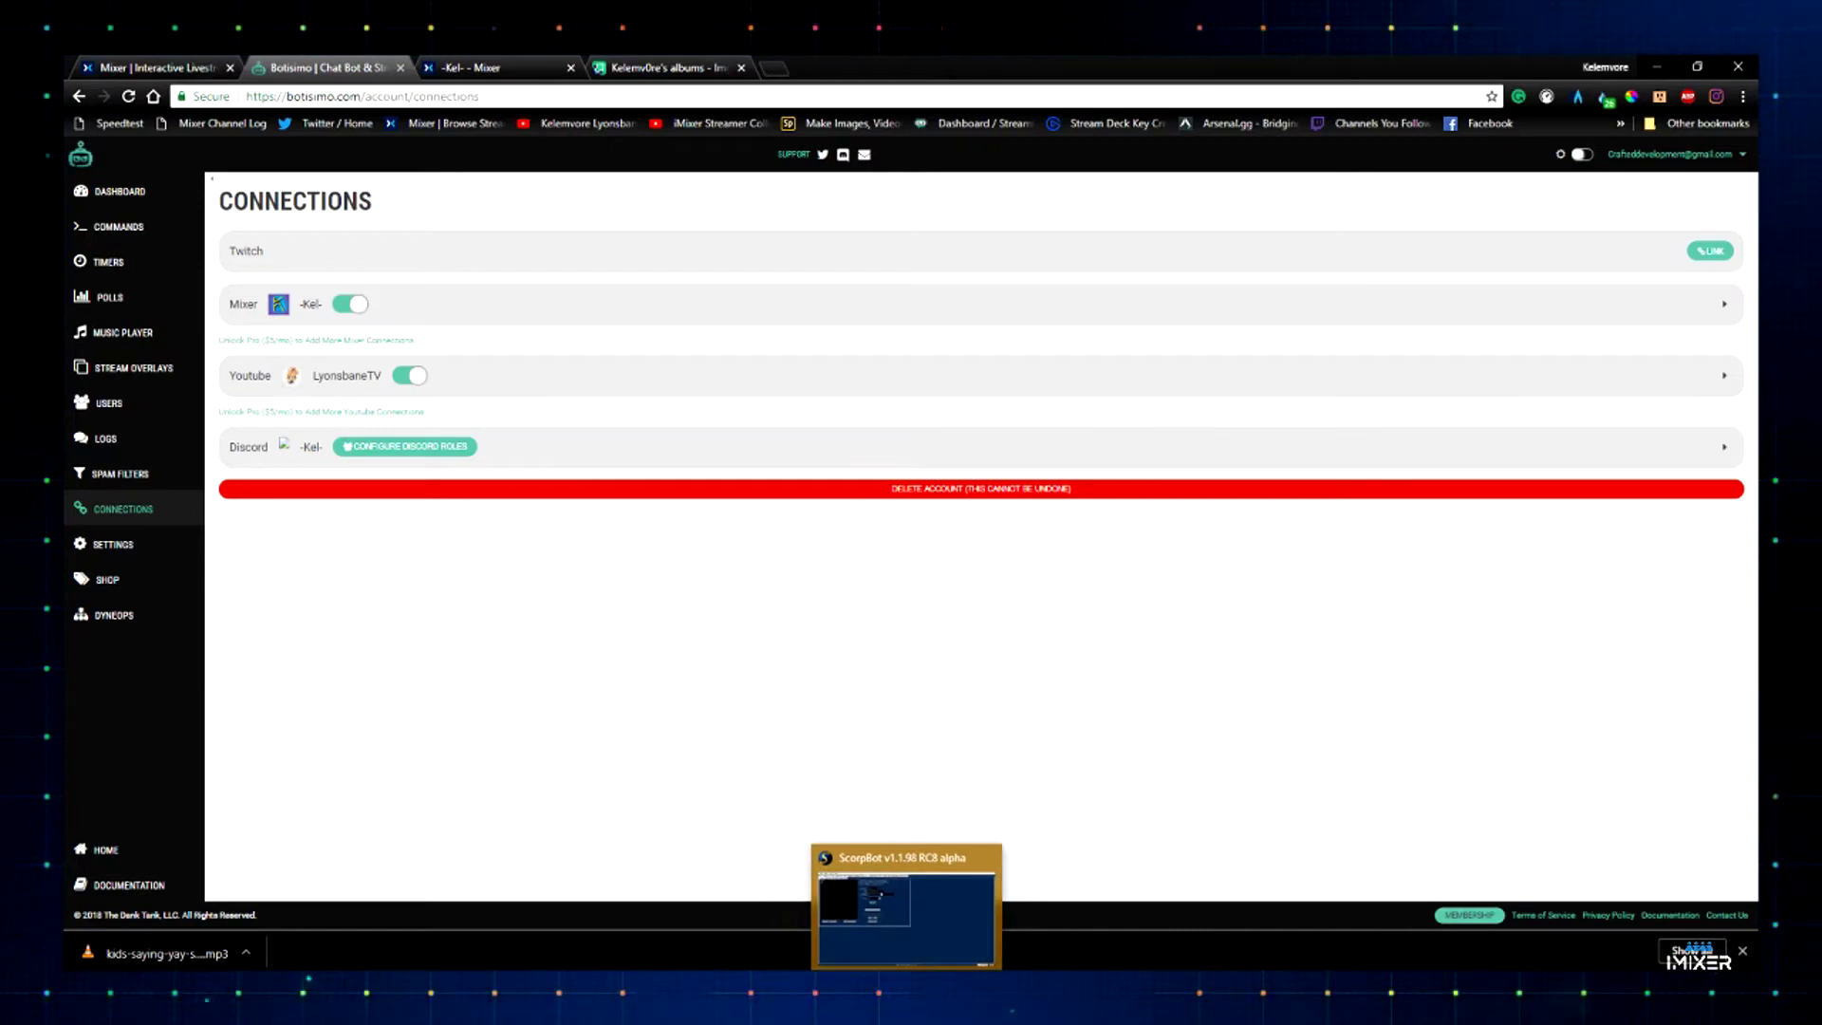
pyautogui.click(603, 906)
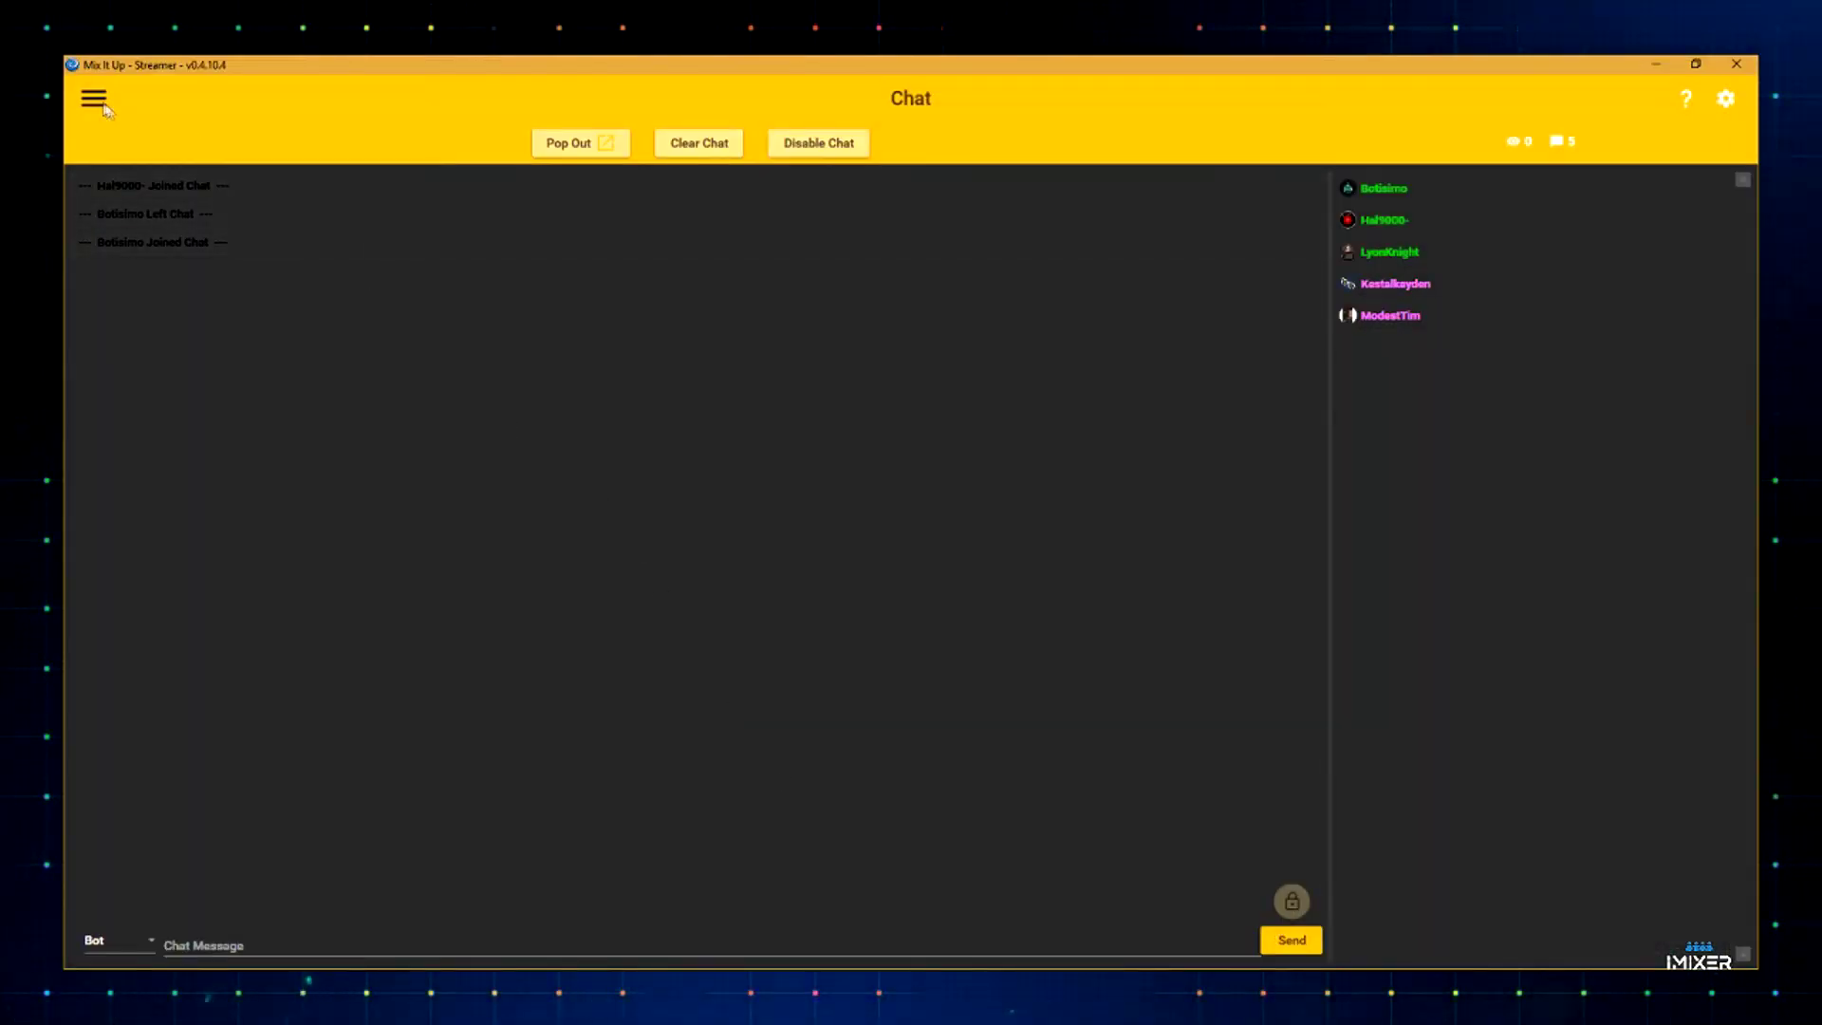
# - Show Mix It Up's viewer and chatter Statistics page, then reopen the side menu
pyautogui.click(93, 98)
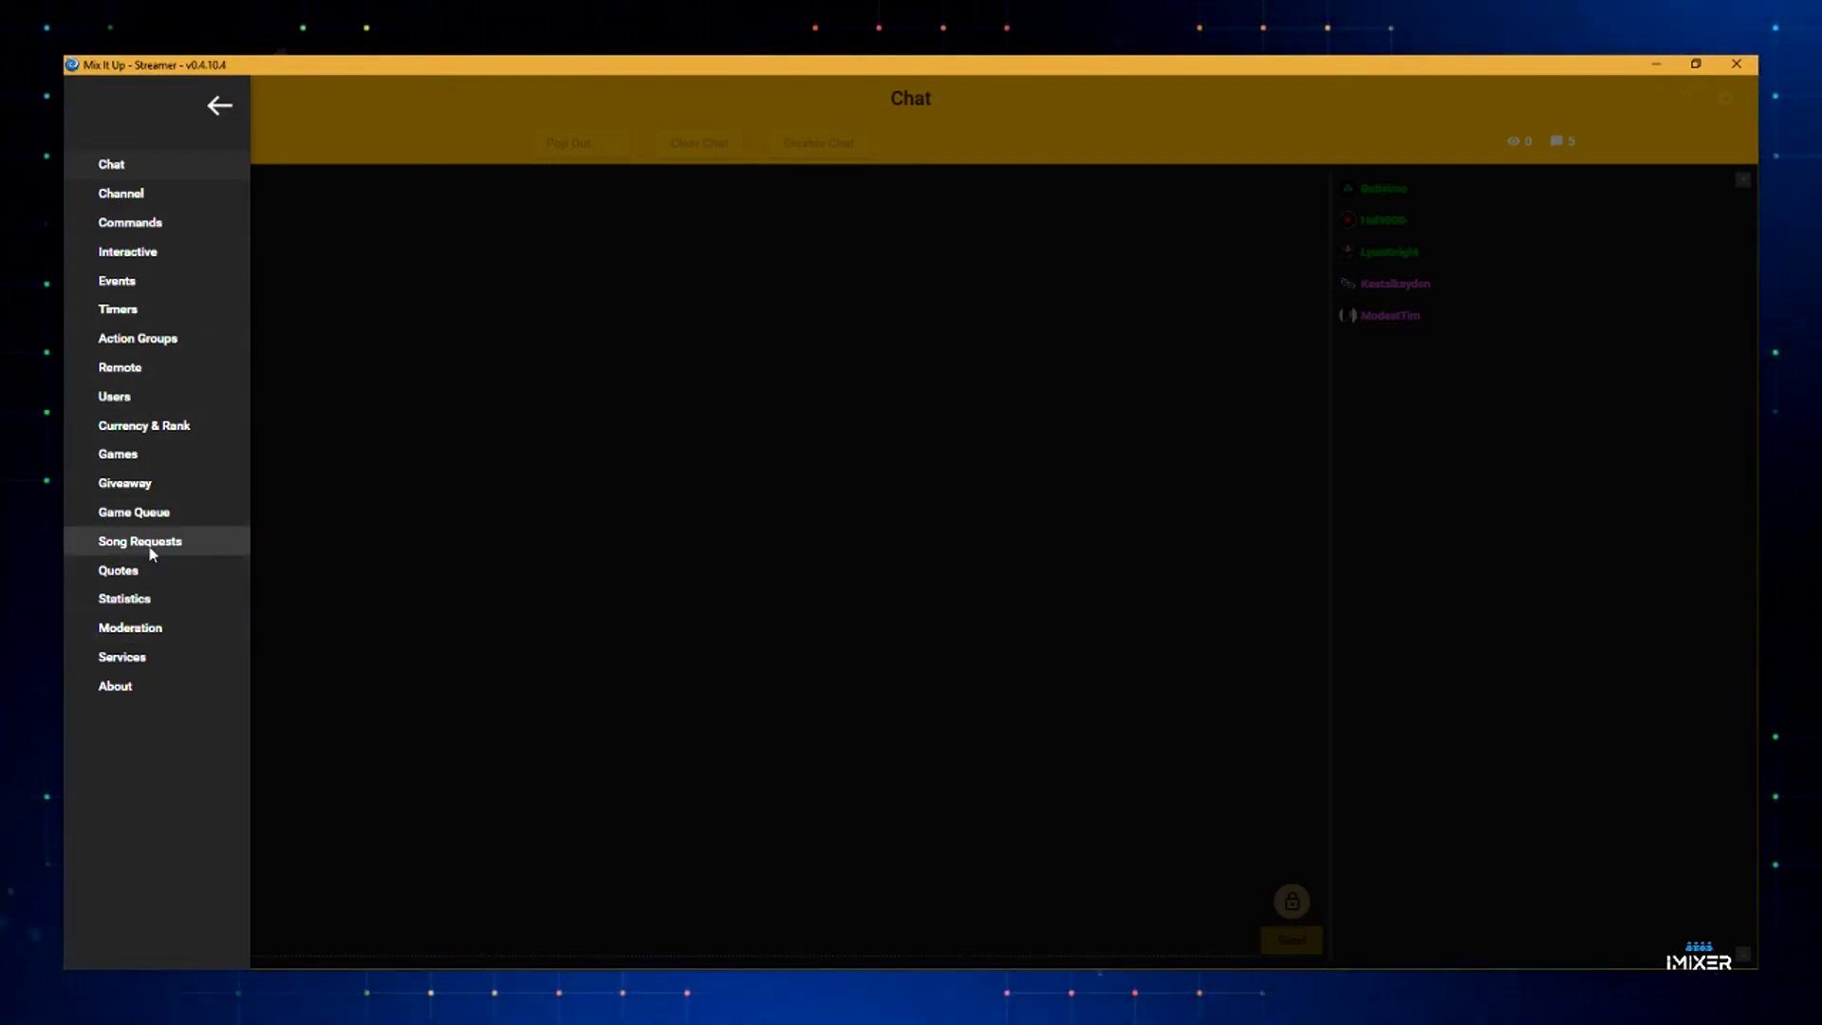
pyautogui.click(122, 600)
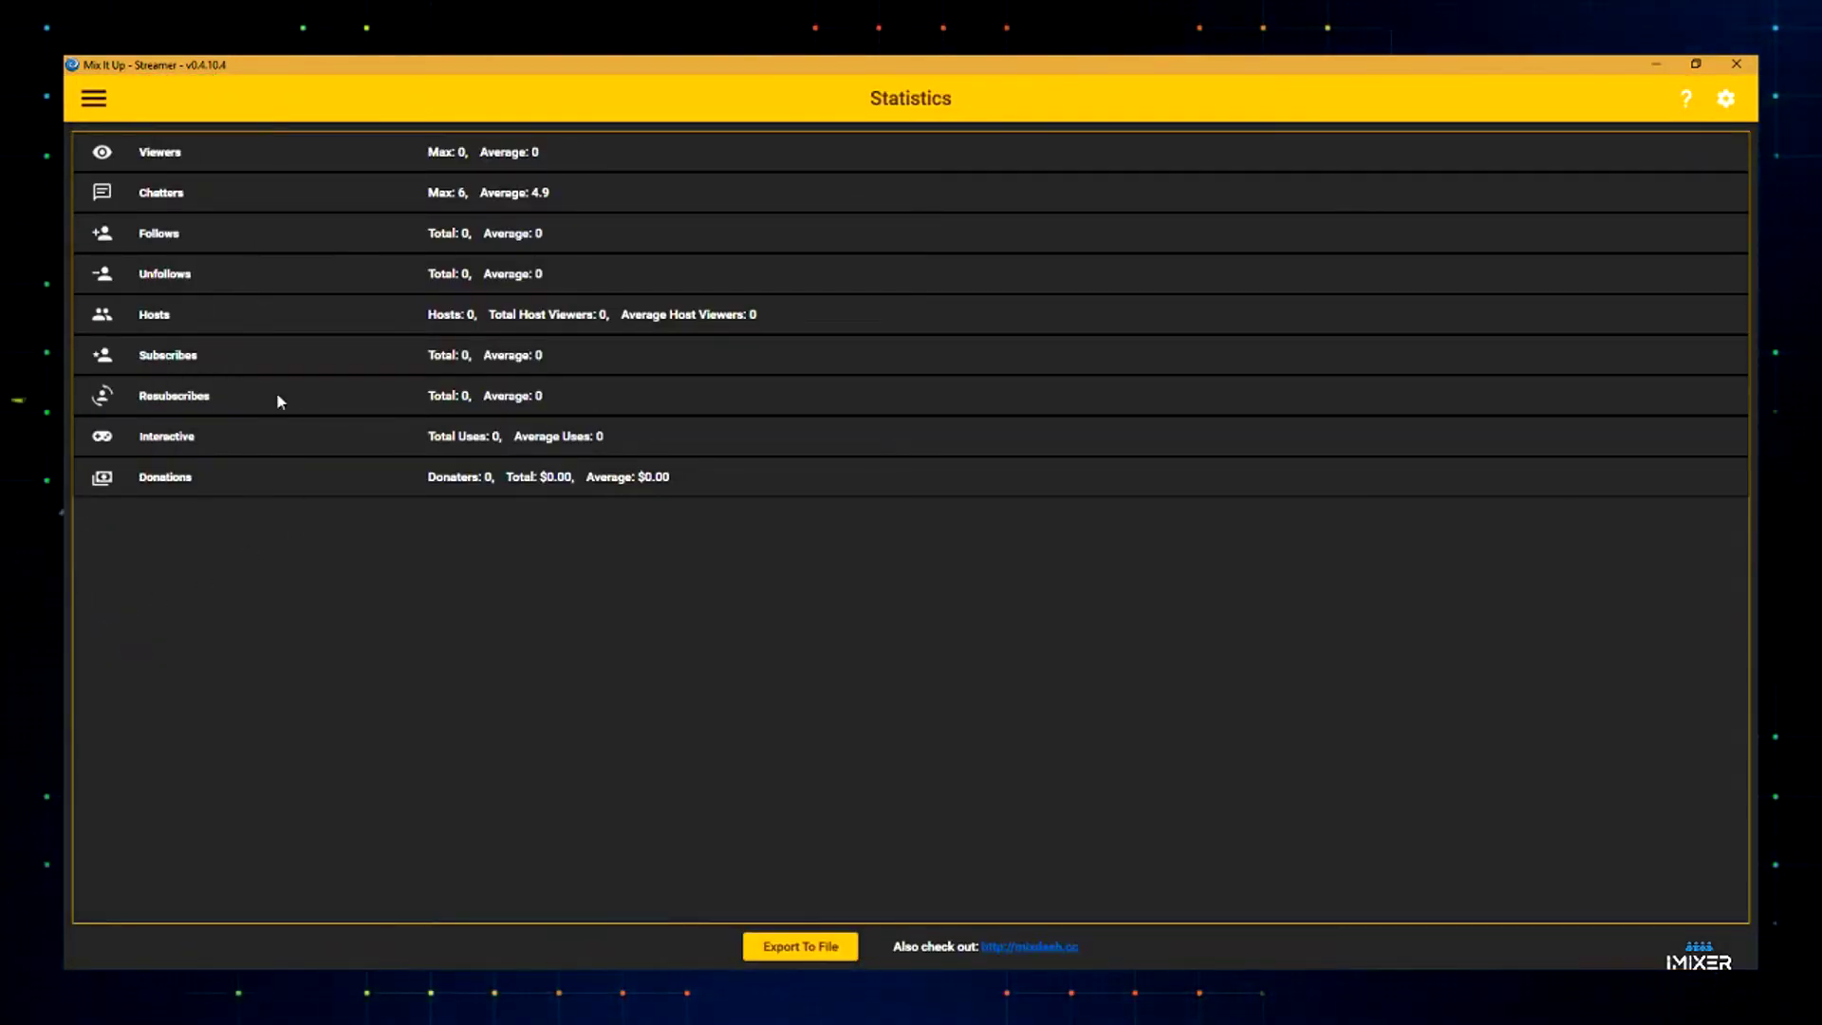
pyautogui.click(93, 101)
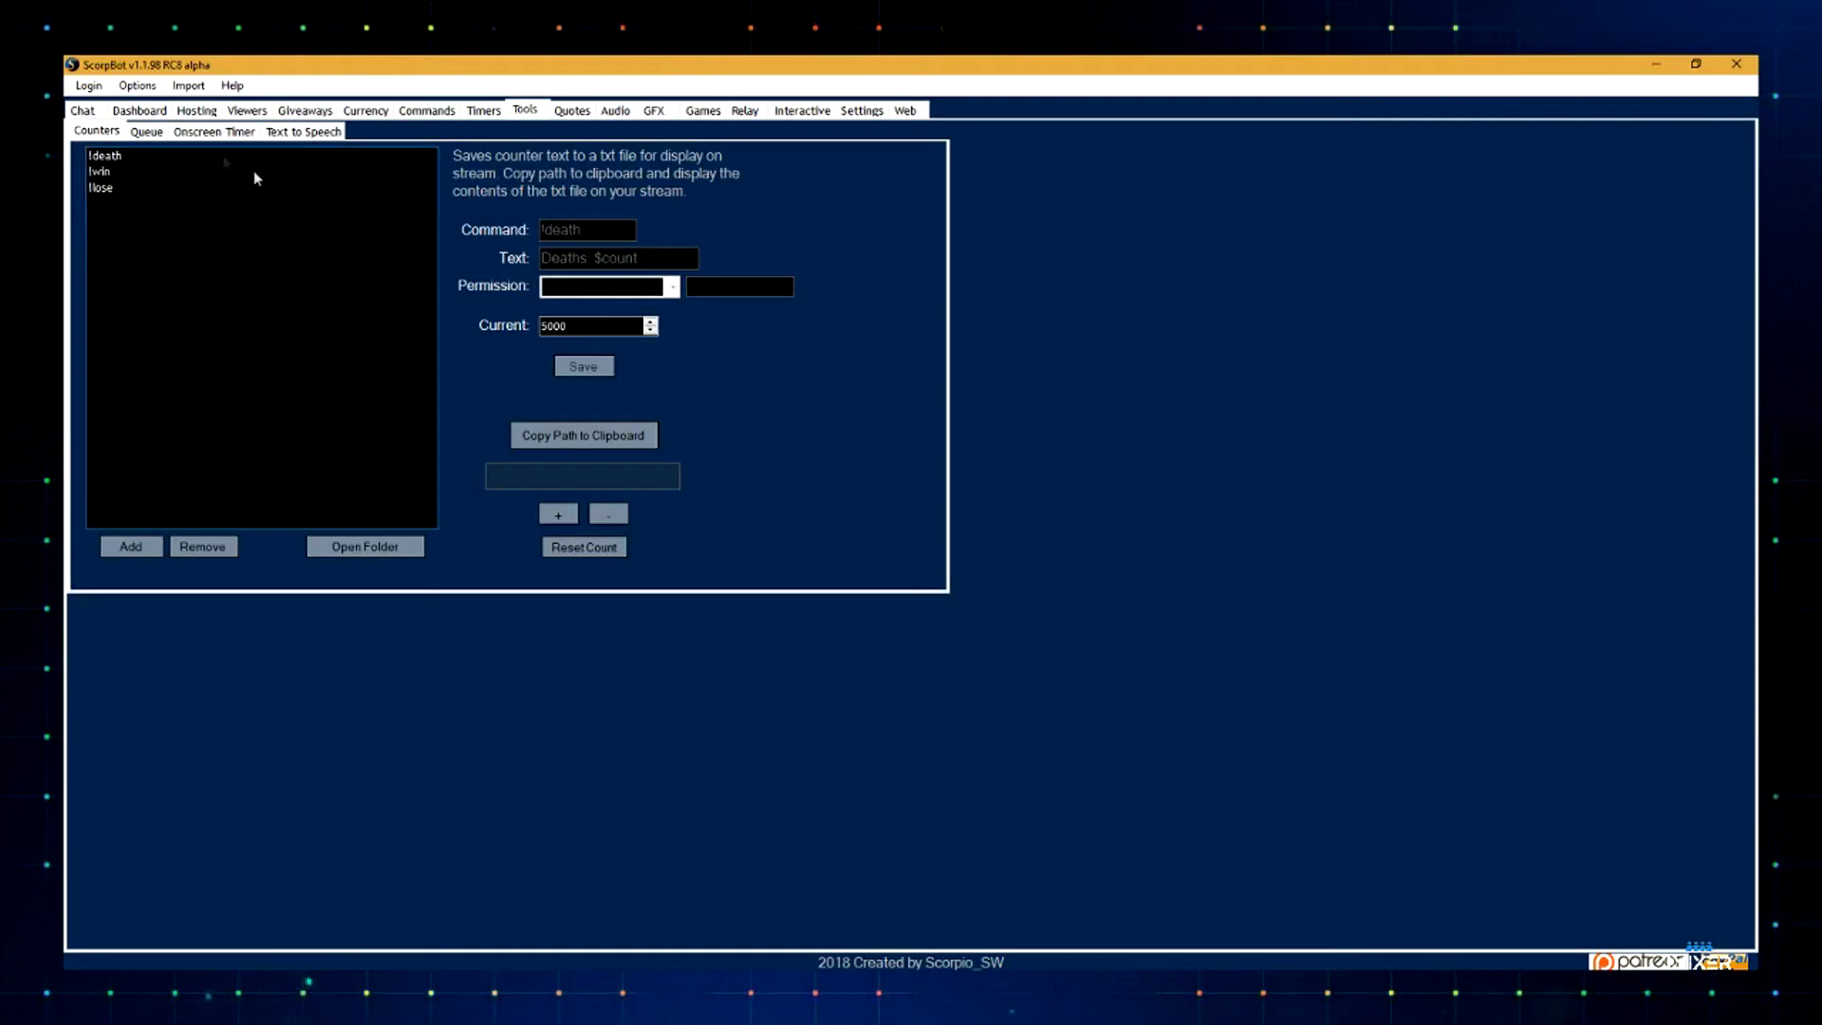
# - Show ScorpBot's Viewers, Commands and Currency pages, then Mix It Up's Services list
pyautogui.click(260, 112)
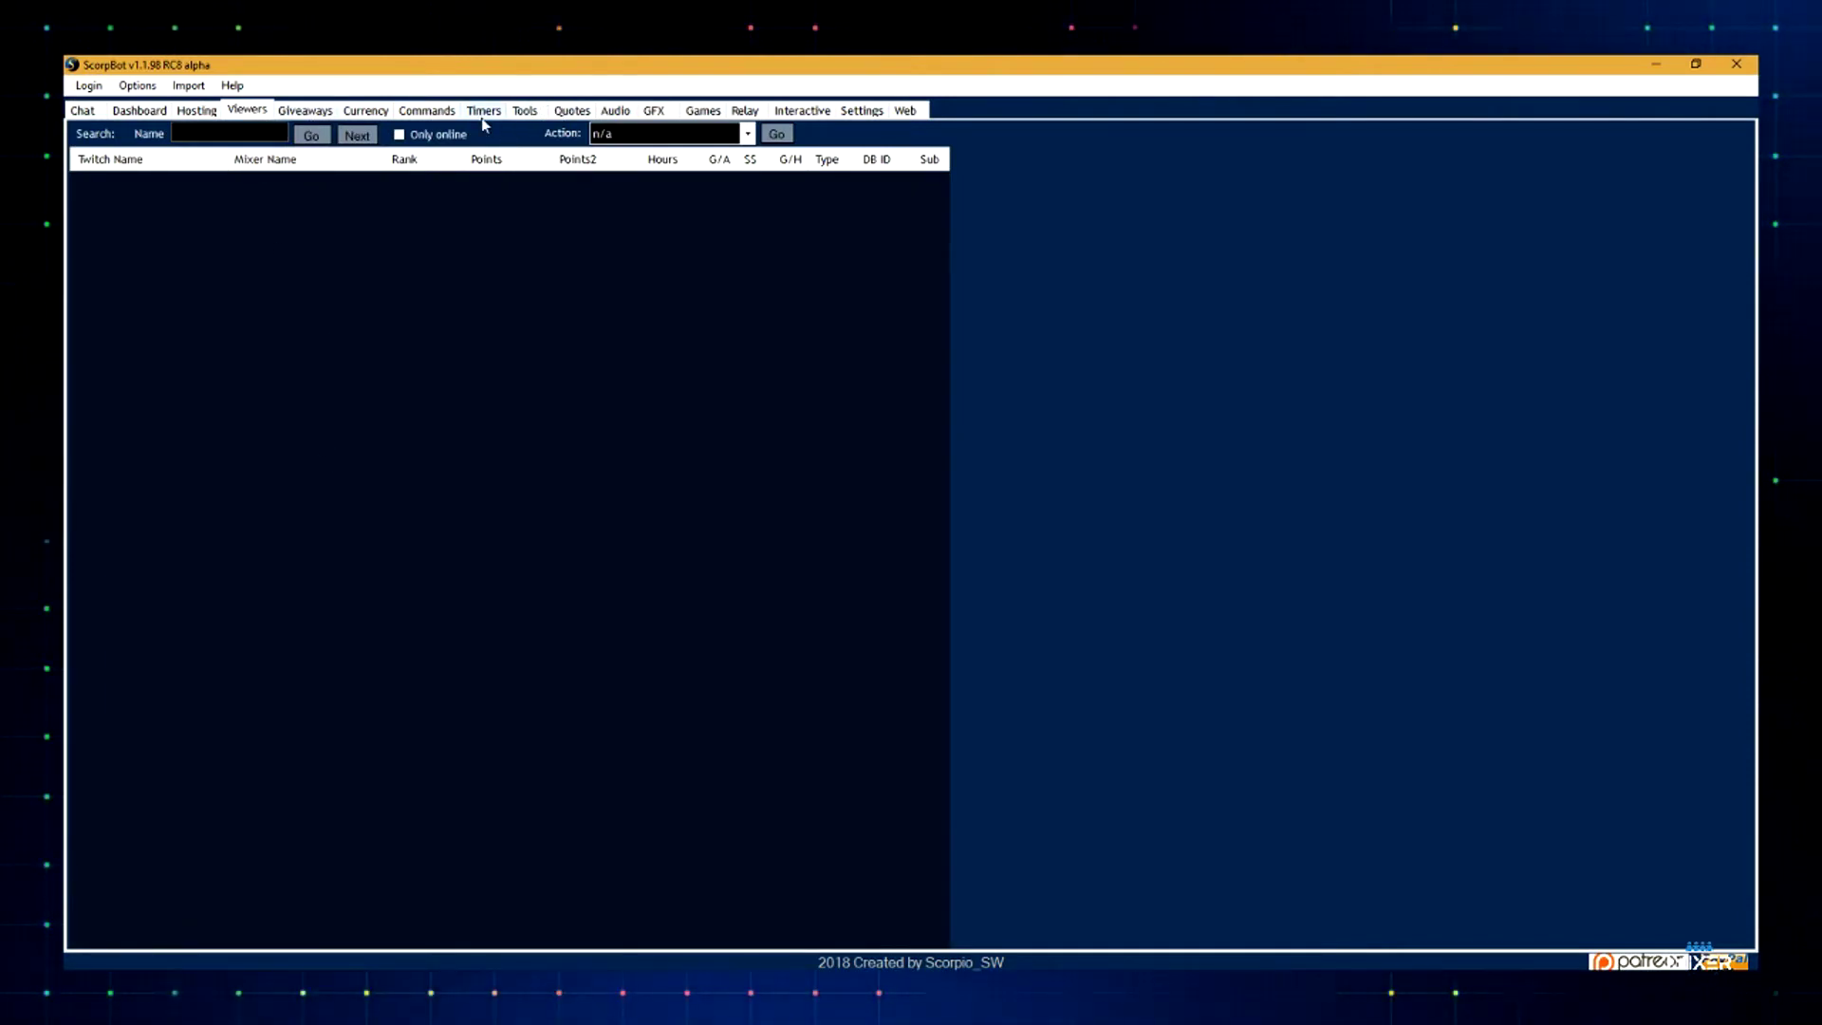
pyautogui.click(450, 112)
pyautogui.click(374, 112)
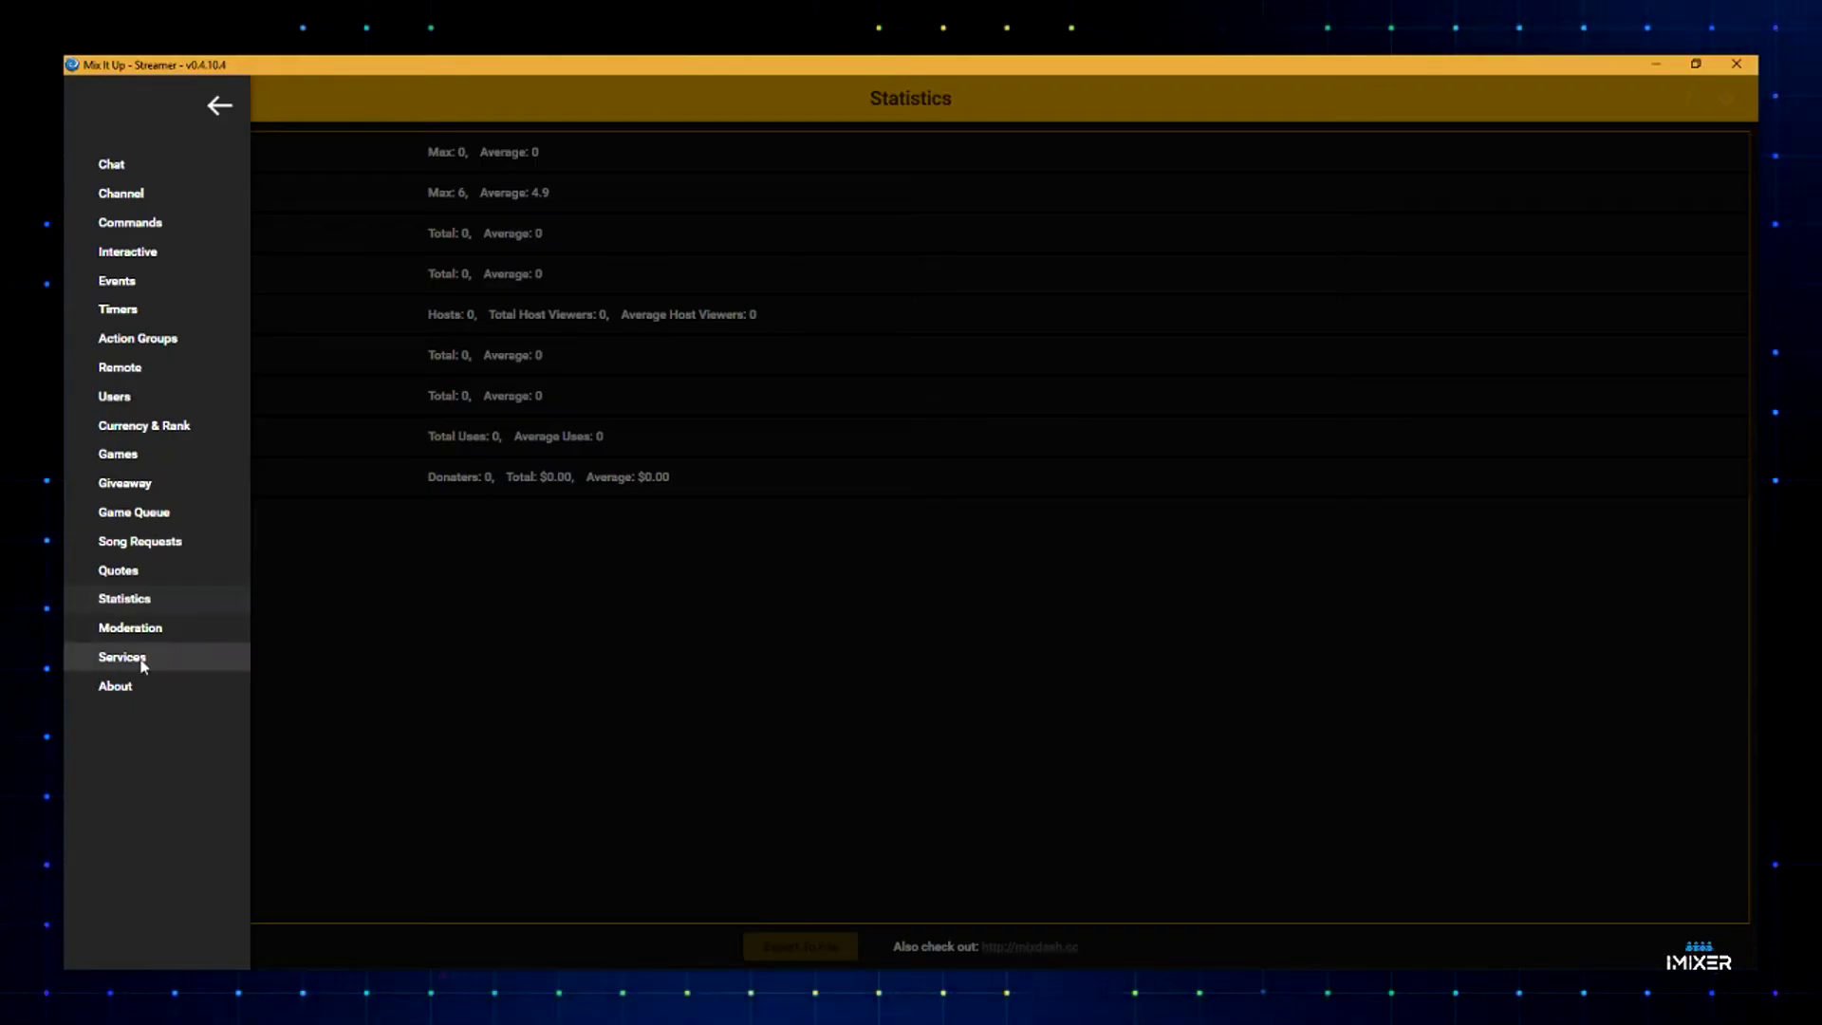
pyautogui.click(143, 667)
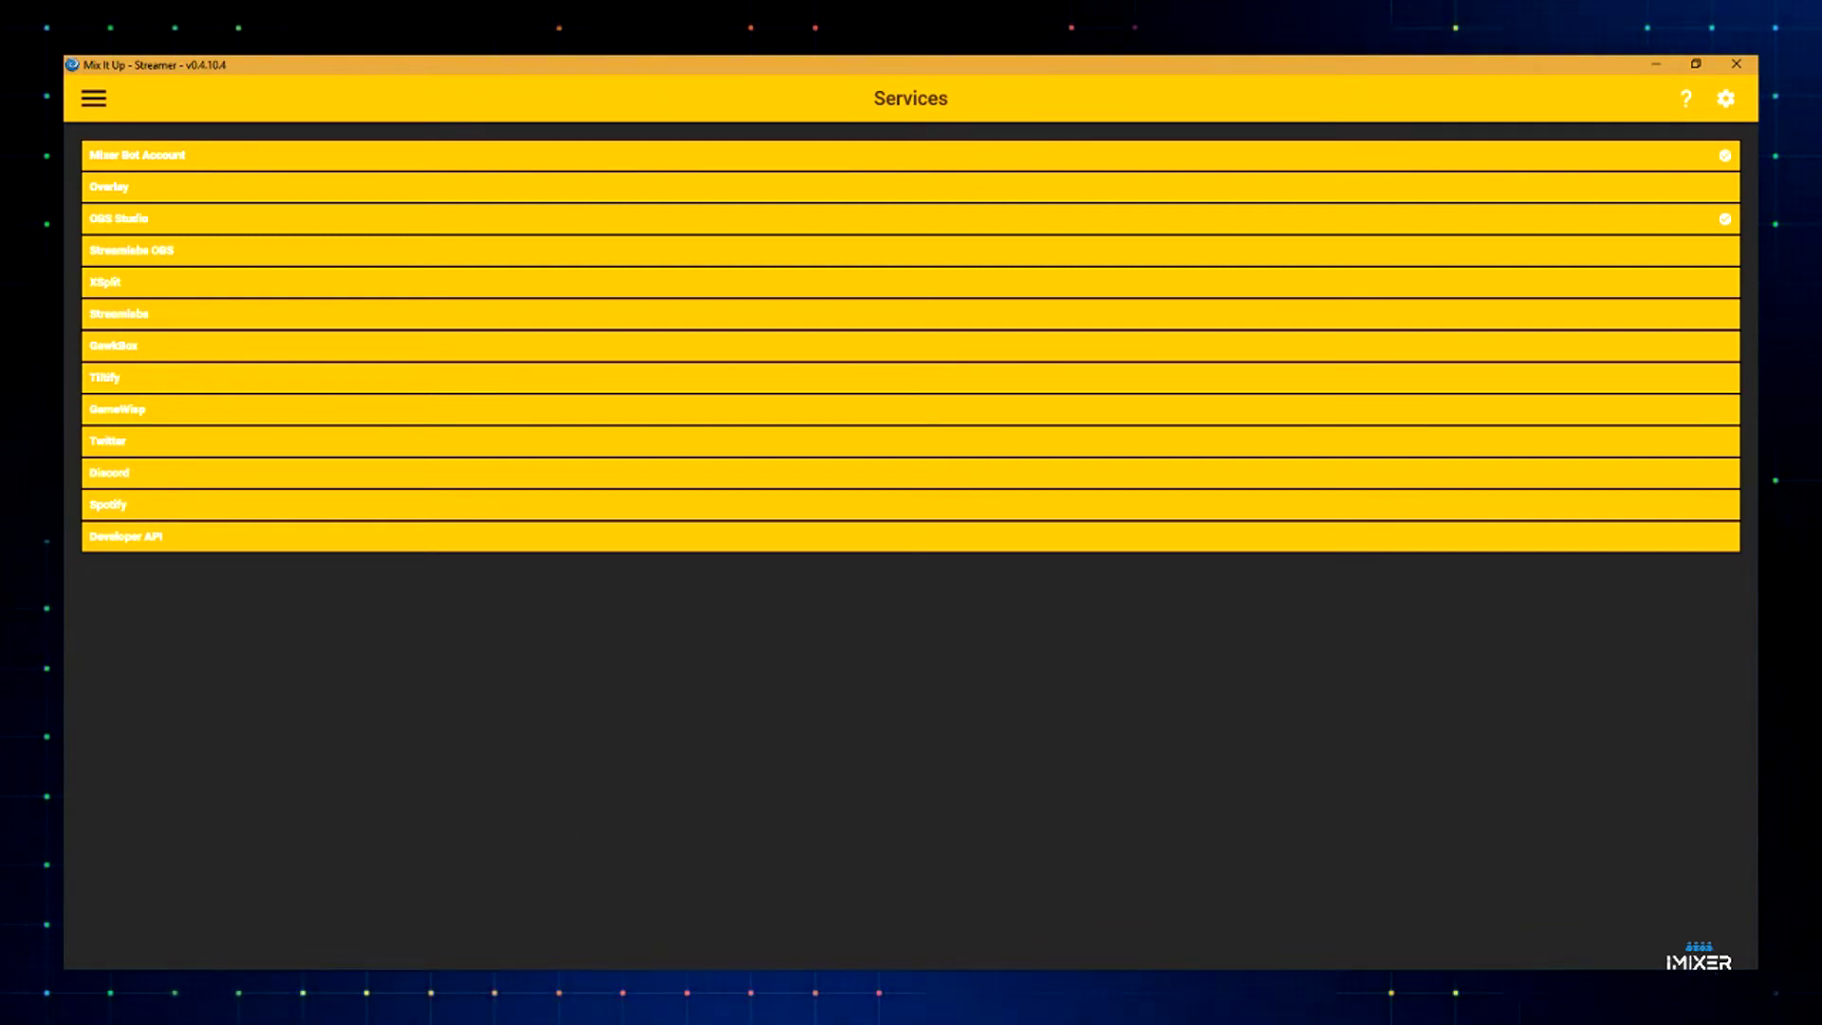
# - Switch from Mix It Up to Firebot's Buttons page showing the 100-cost Fart button
pyautogui.moveTo(604, 997)
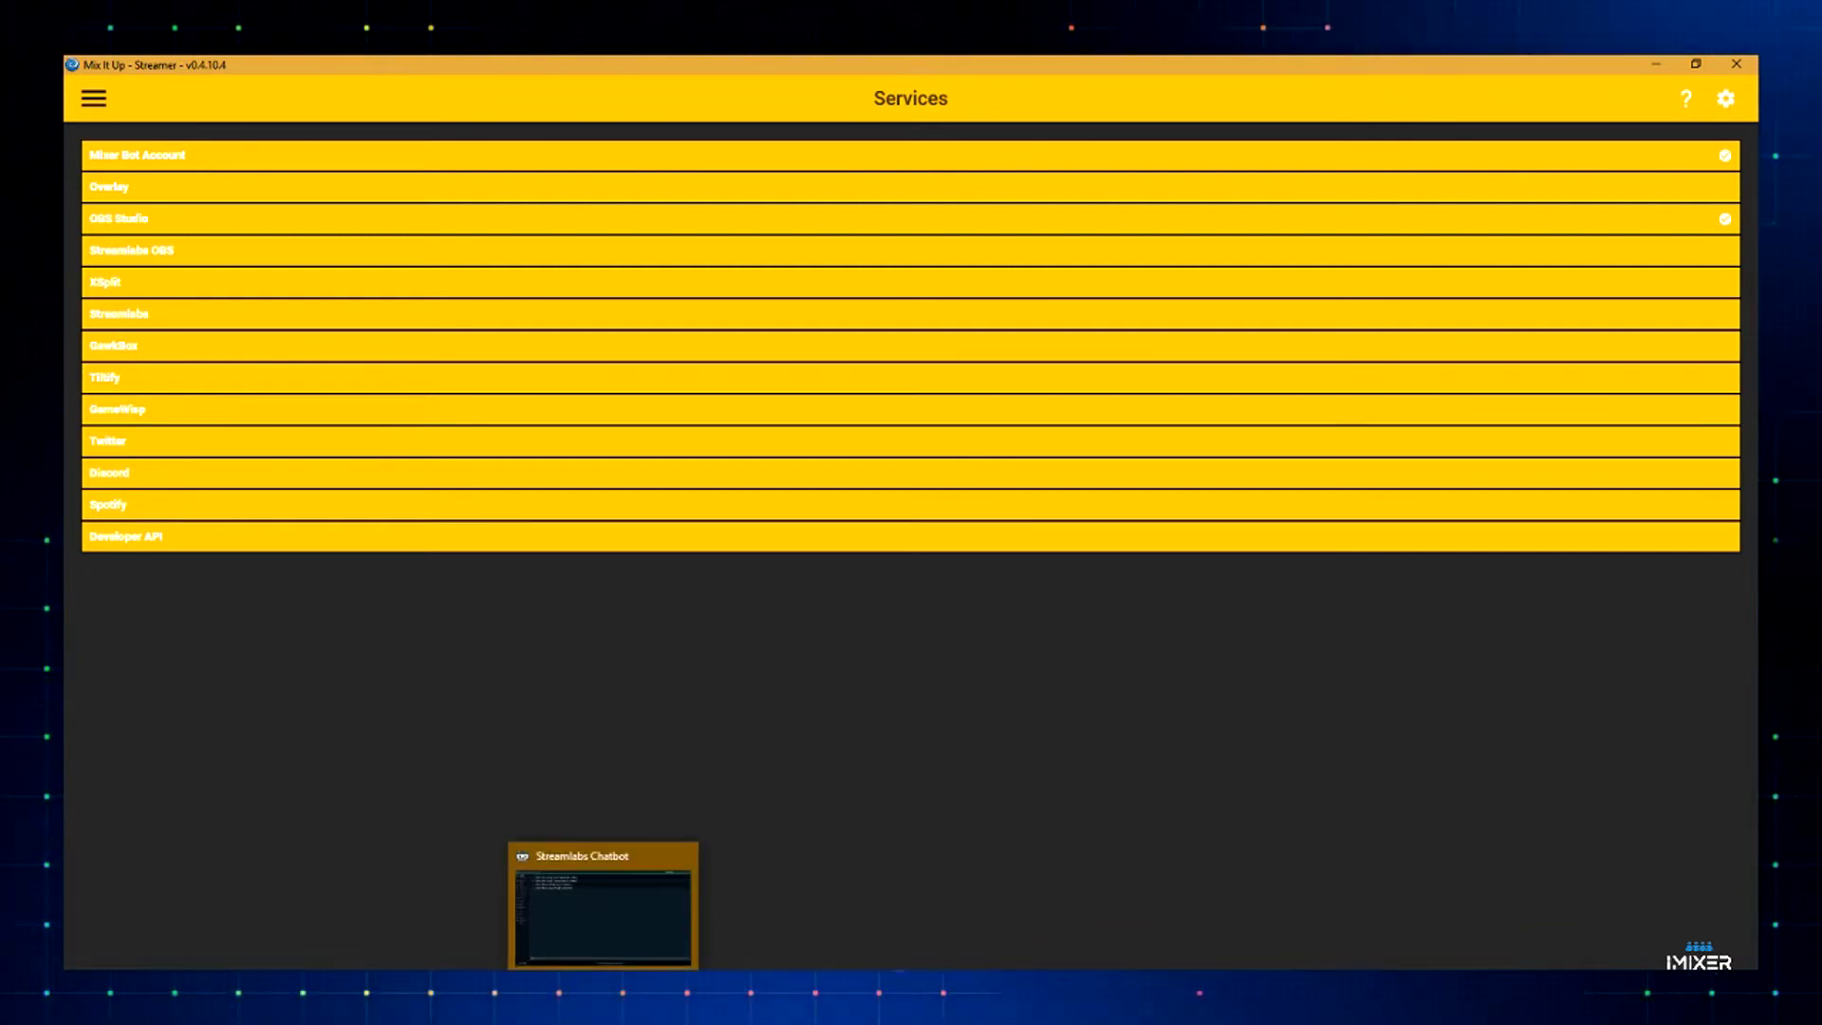
pyautogui.click(517, 996)
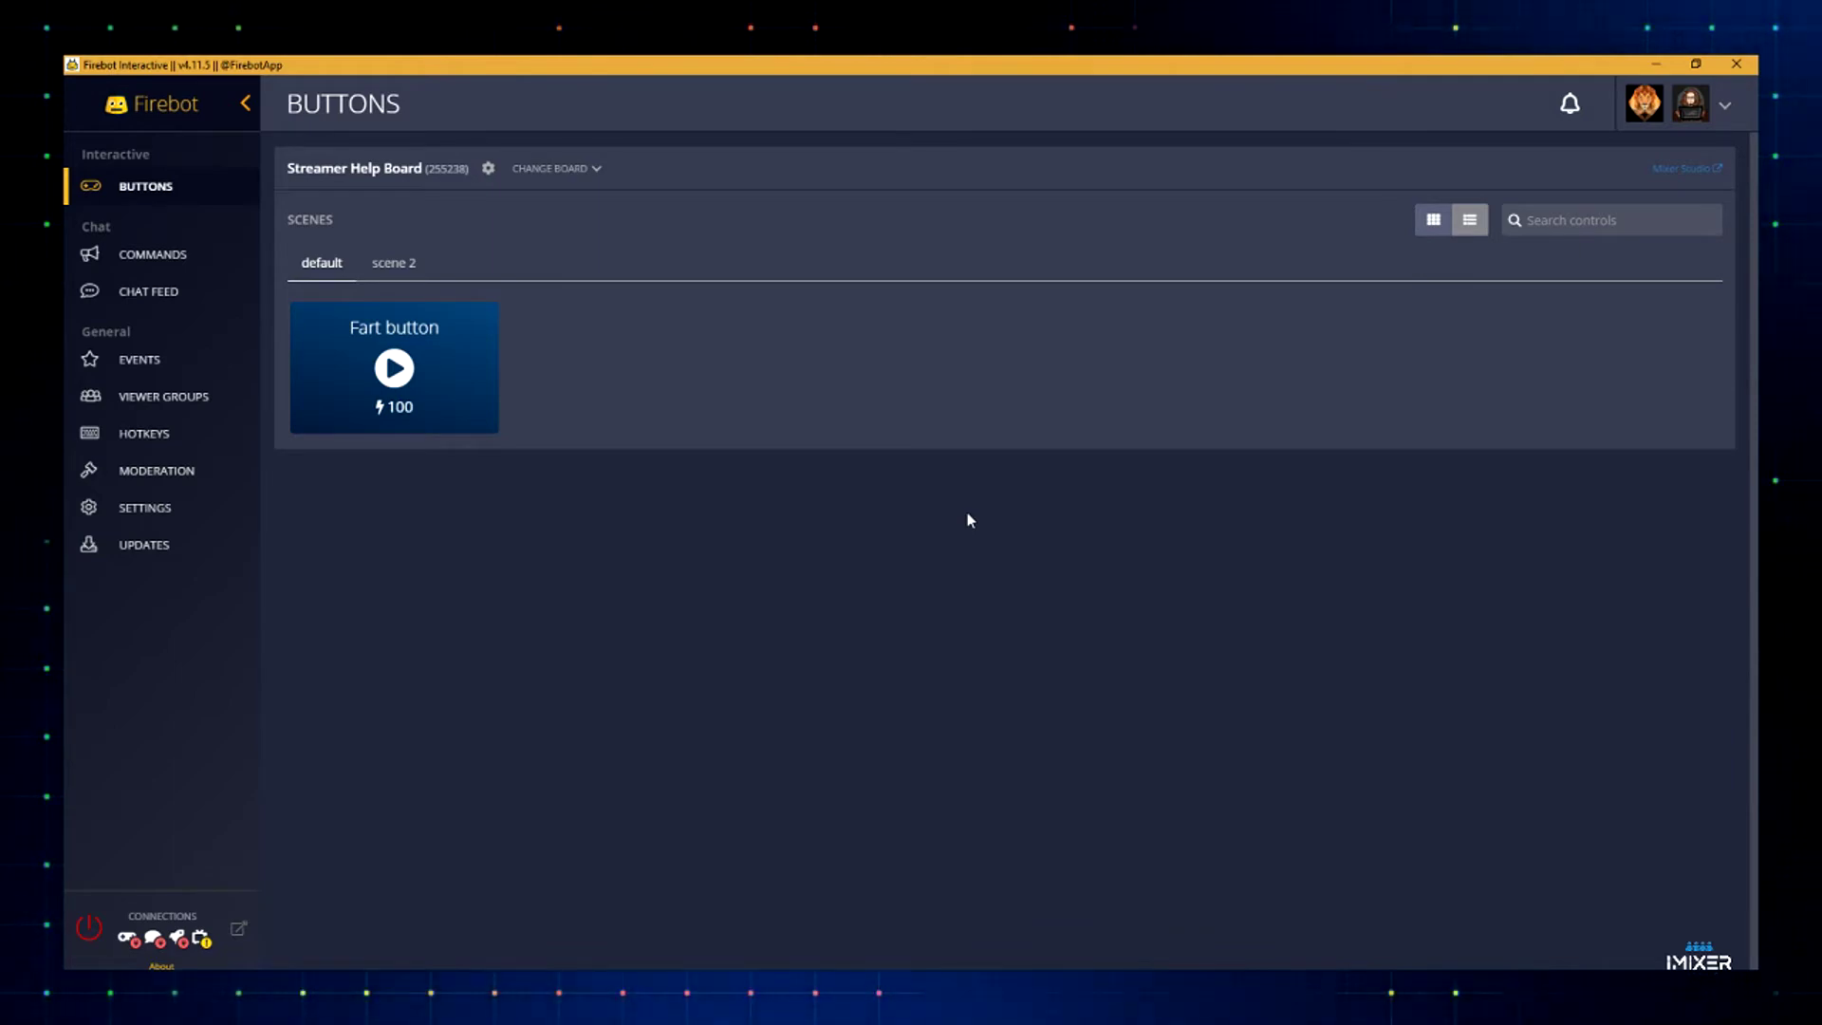
# - Resync the Streamer Help Board so its button becomes 'yay', then go to Chrome
pyautogui.moveTo(432, 339)
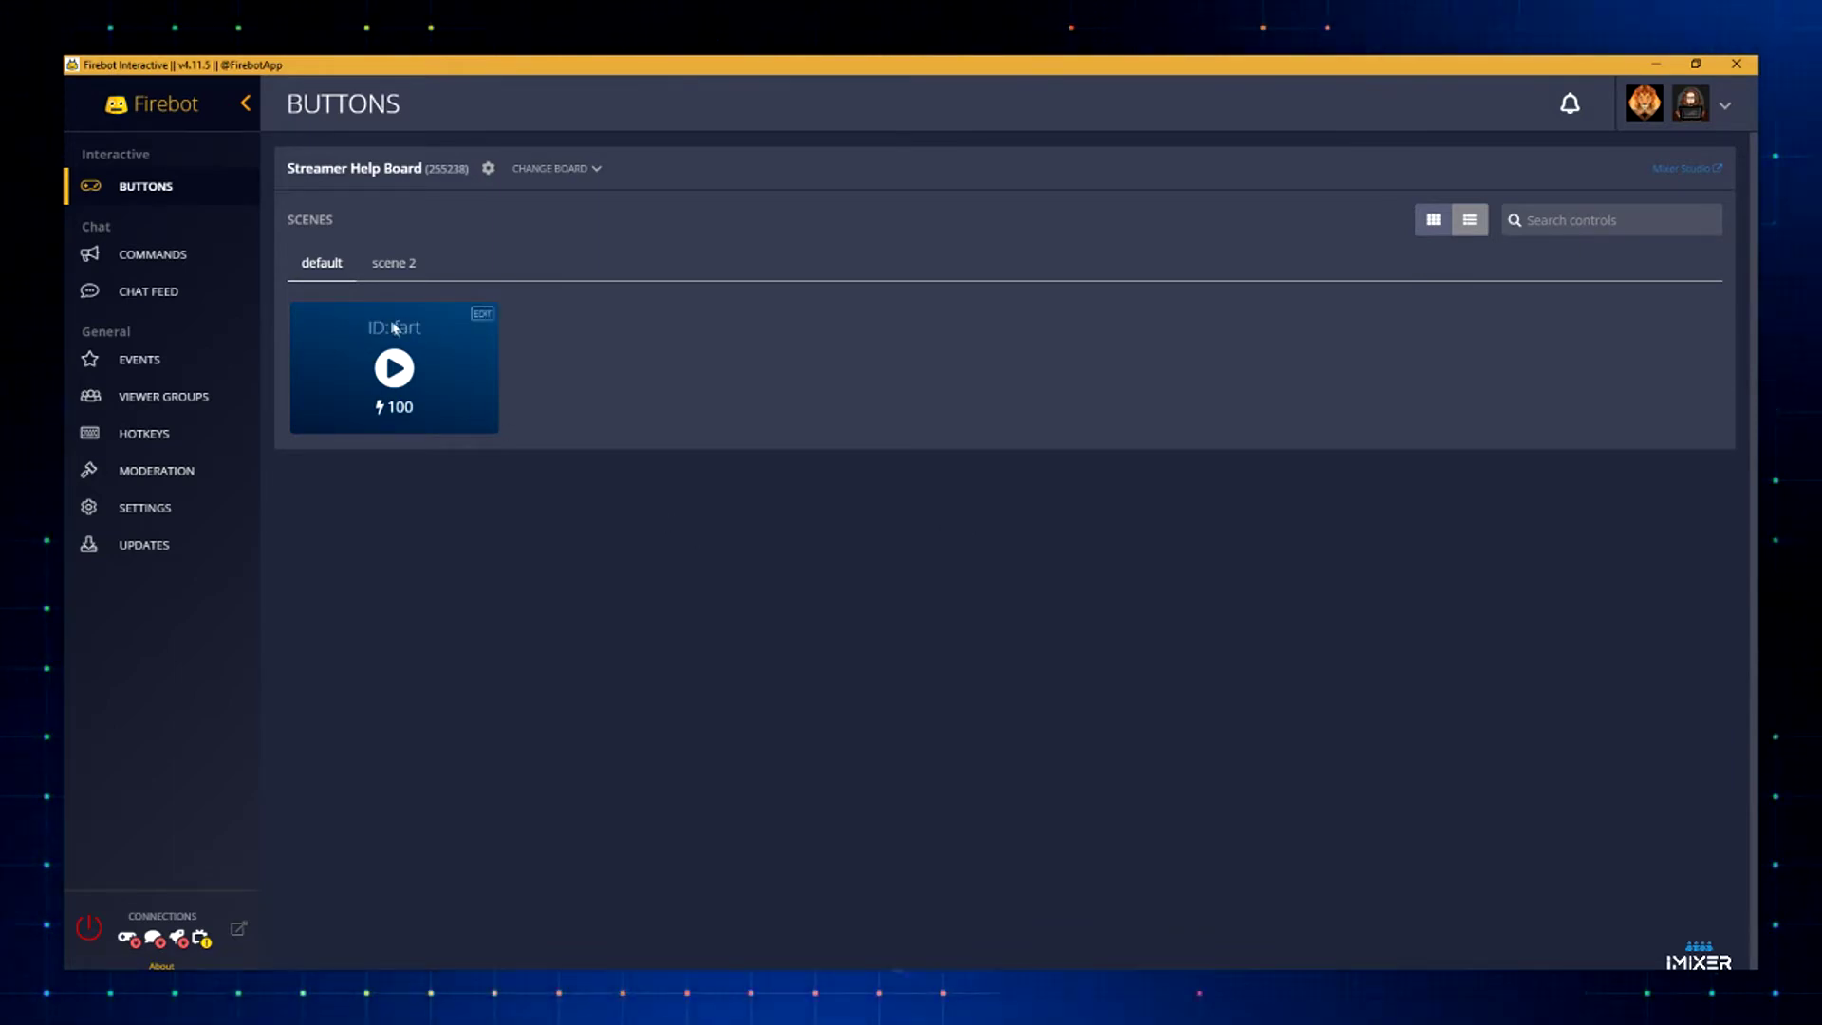
pyautogui.click(555, 168)
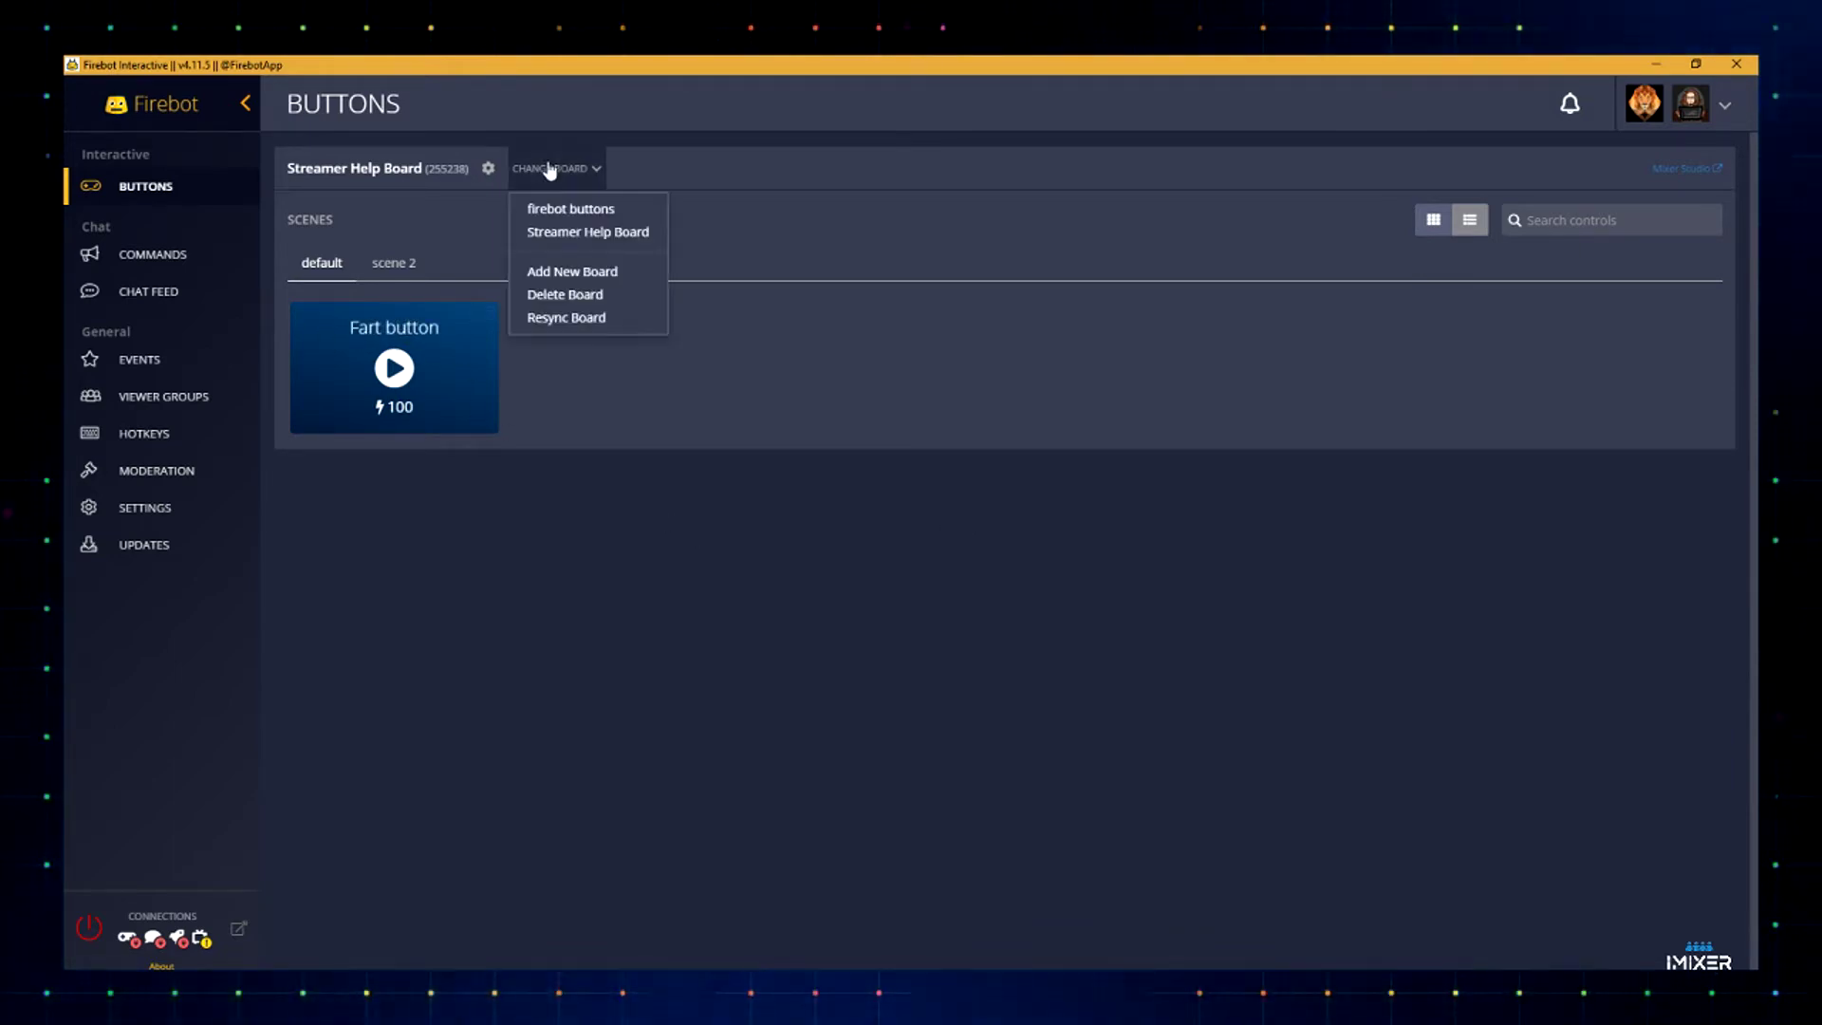
pyautogui.click(581, 319)
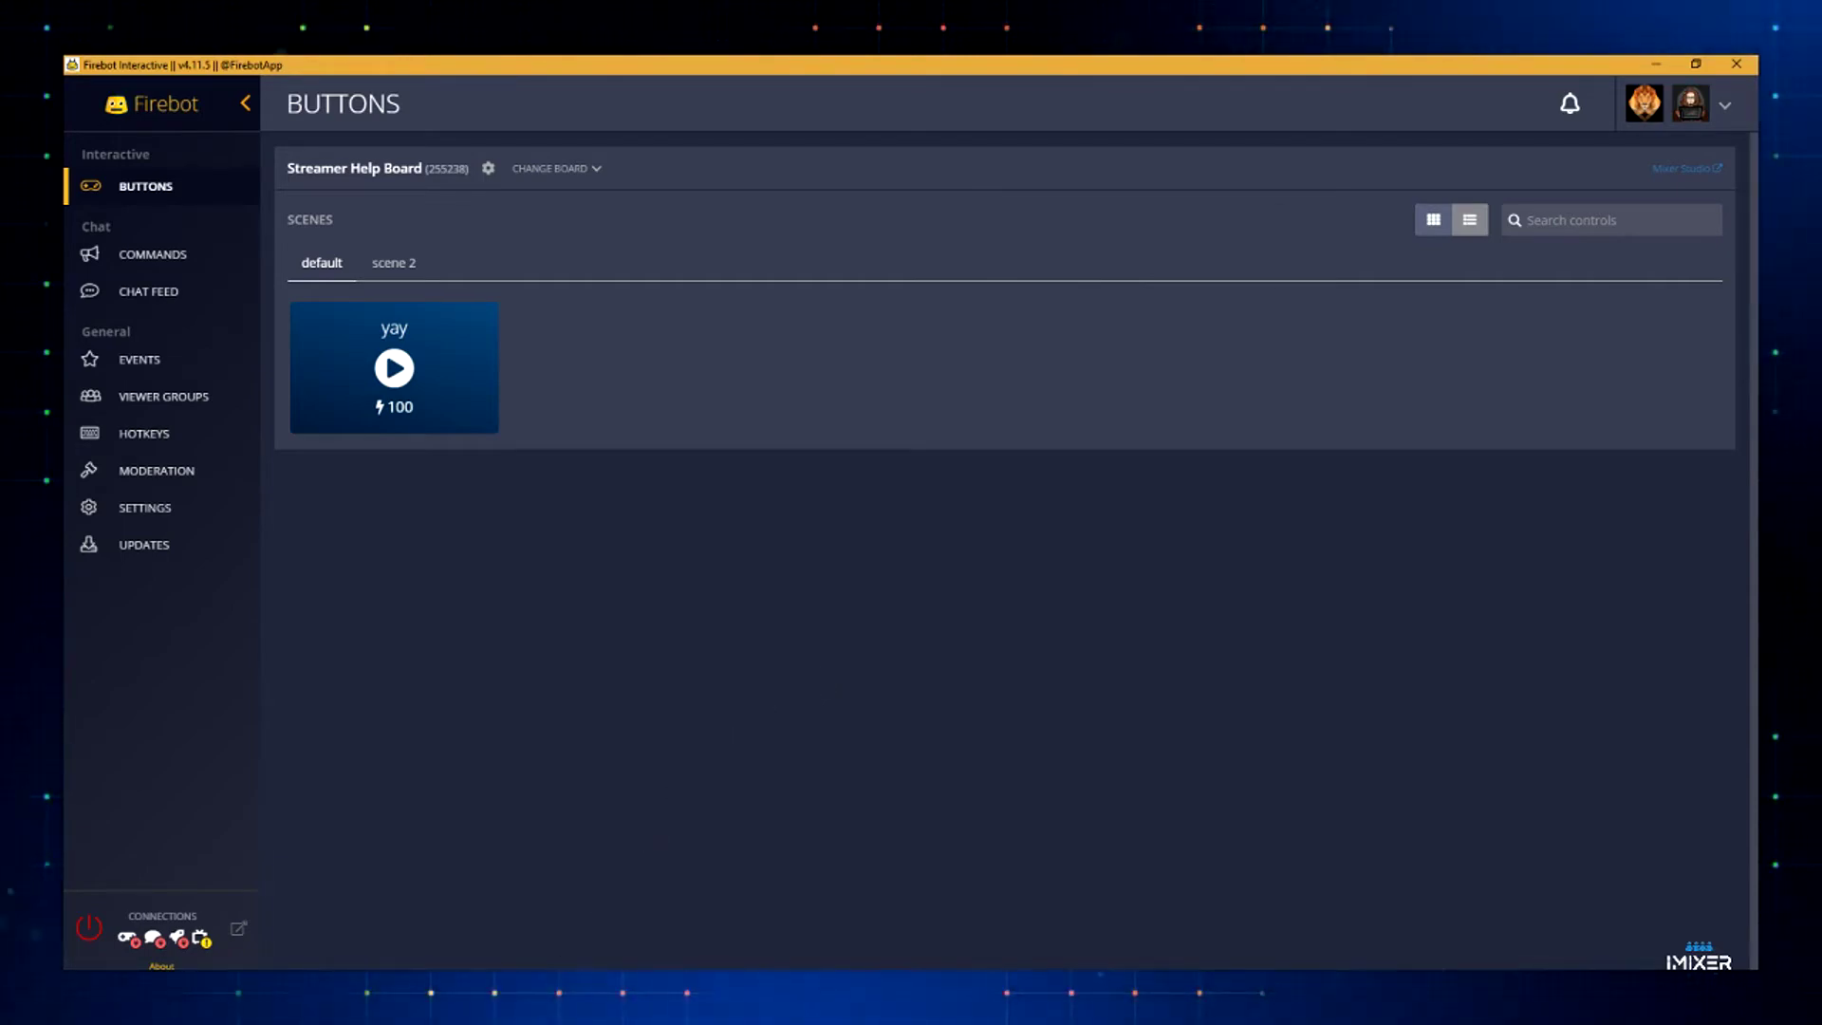
pyautogui.hotkey('alt', 'Tab')
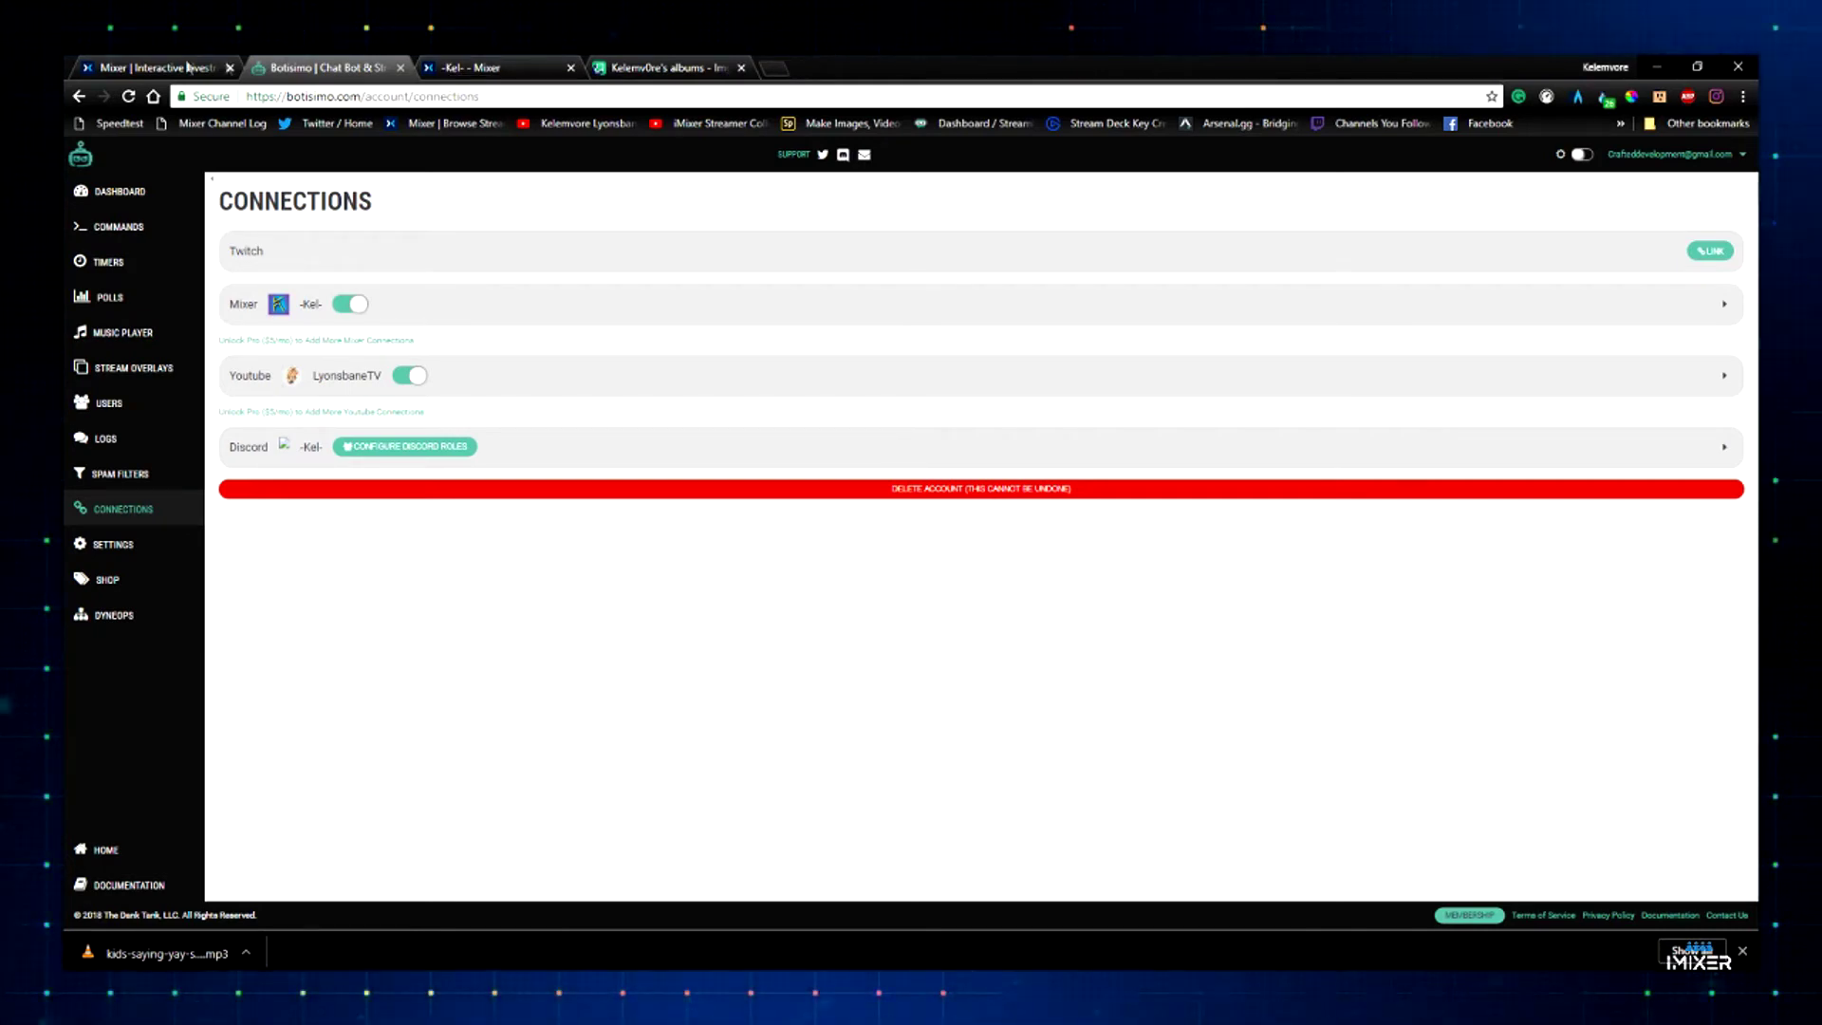
# - Show ScorpBot's empty Mixer Interactive page, then return to the Mixer board editor with the yay control
pyautogui.click(154, 68)
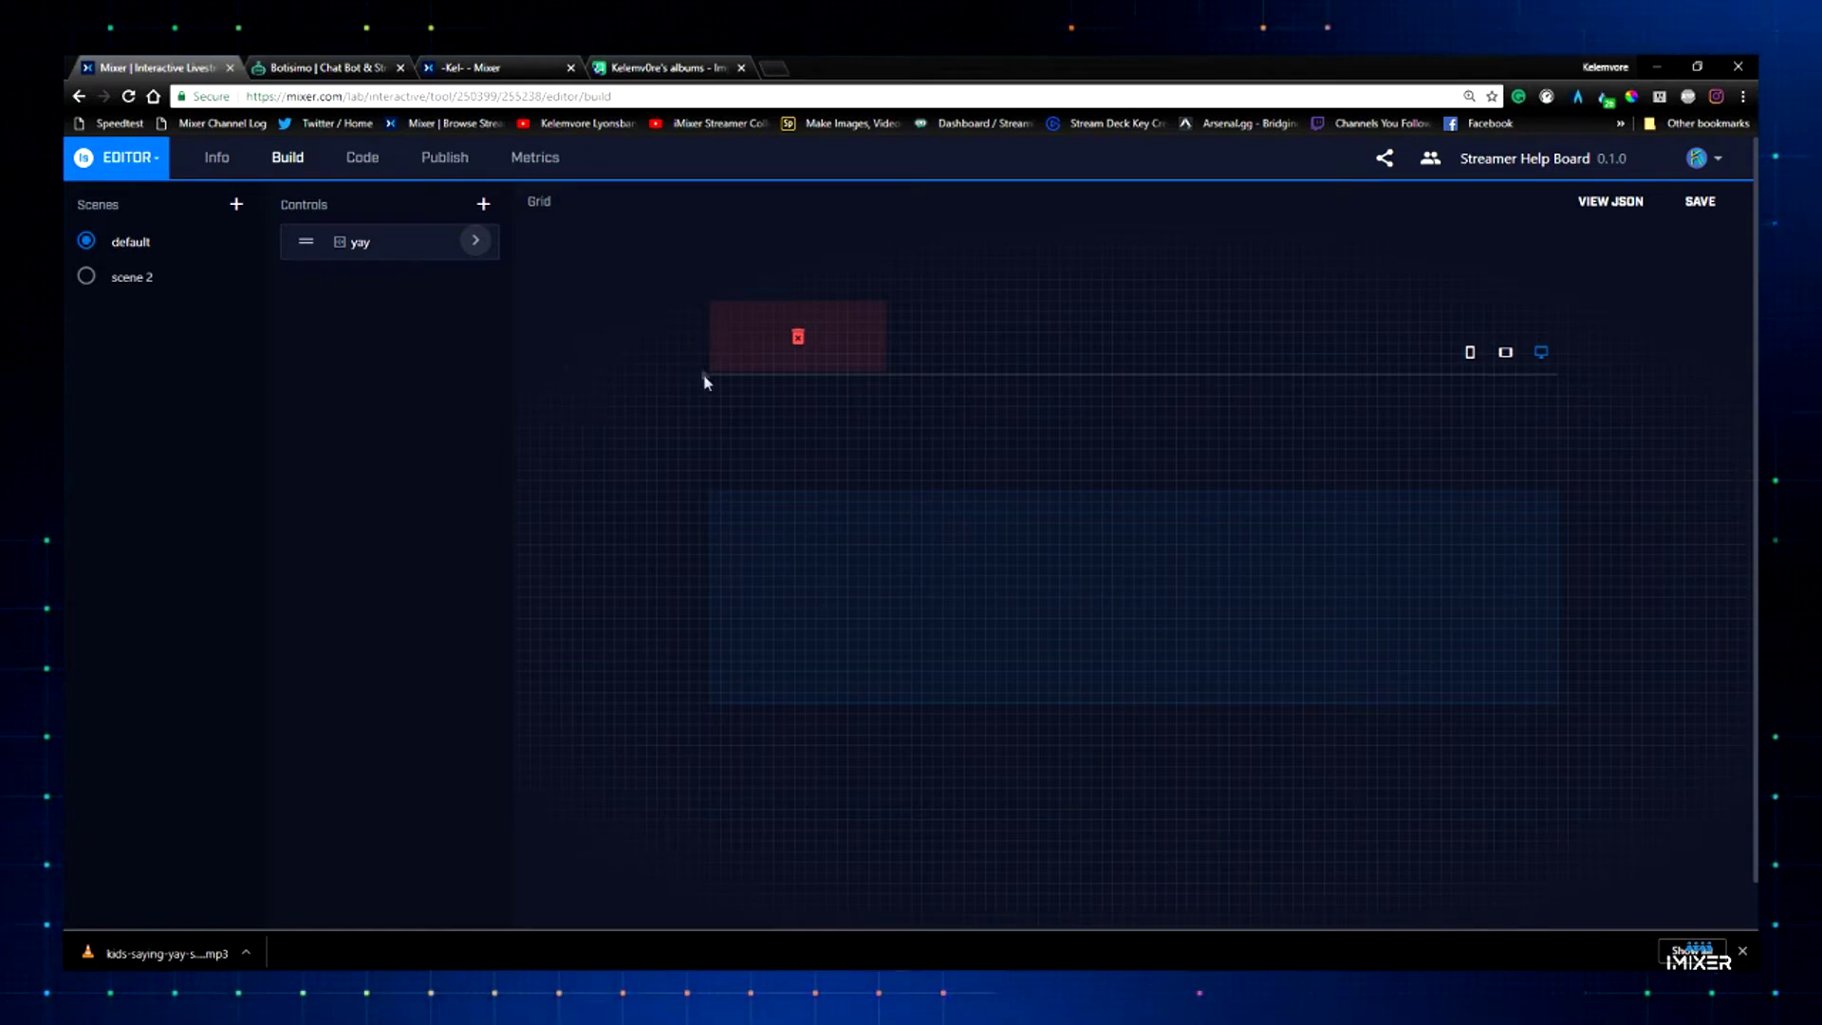
pyautogui.click(903, 902)
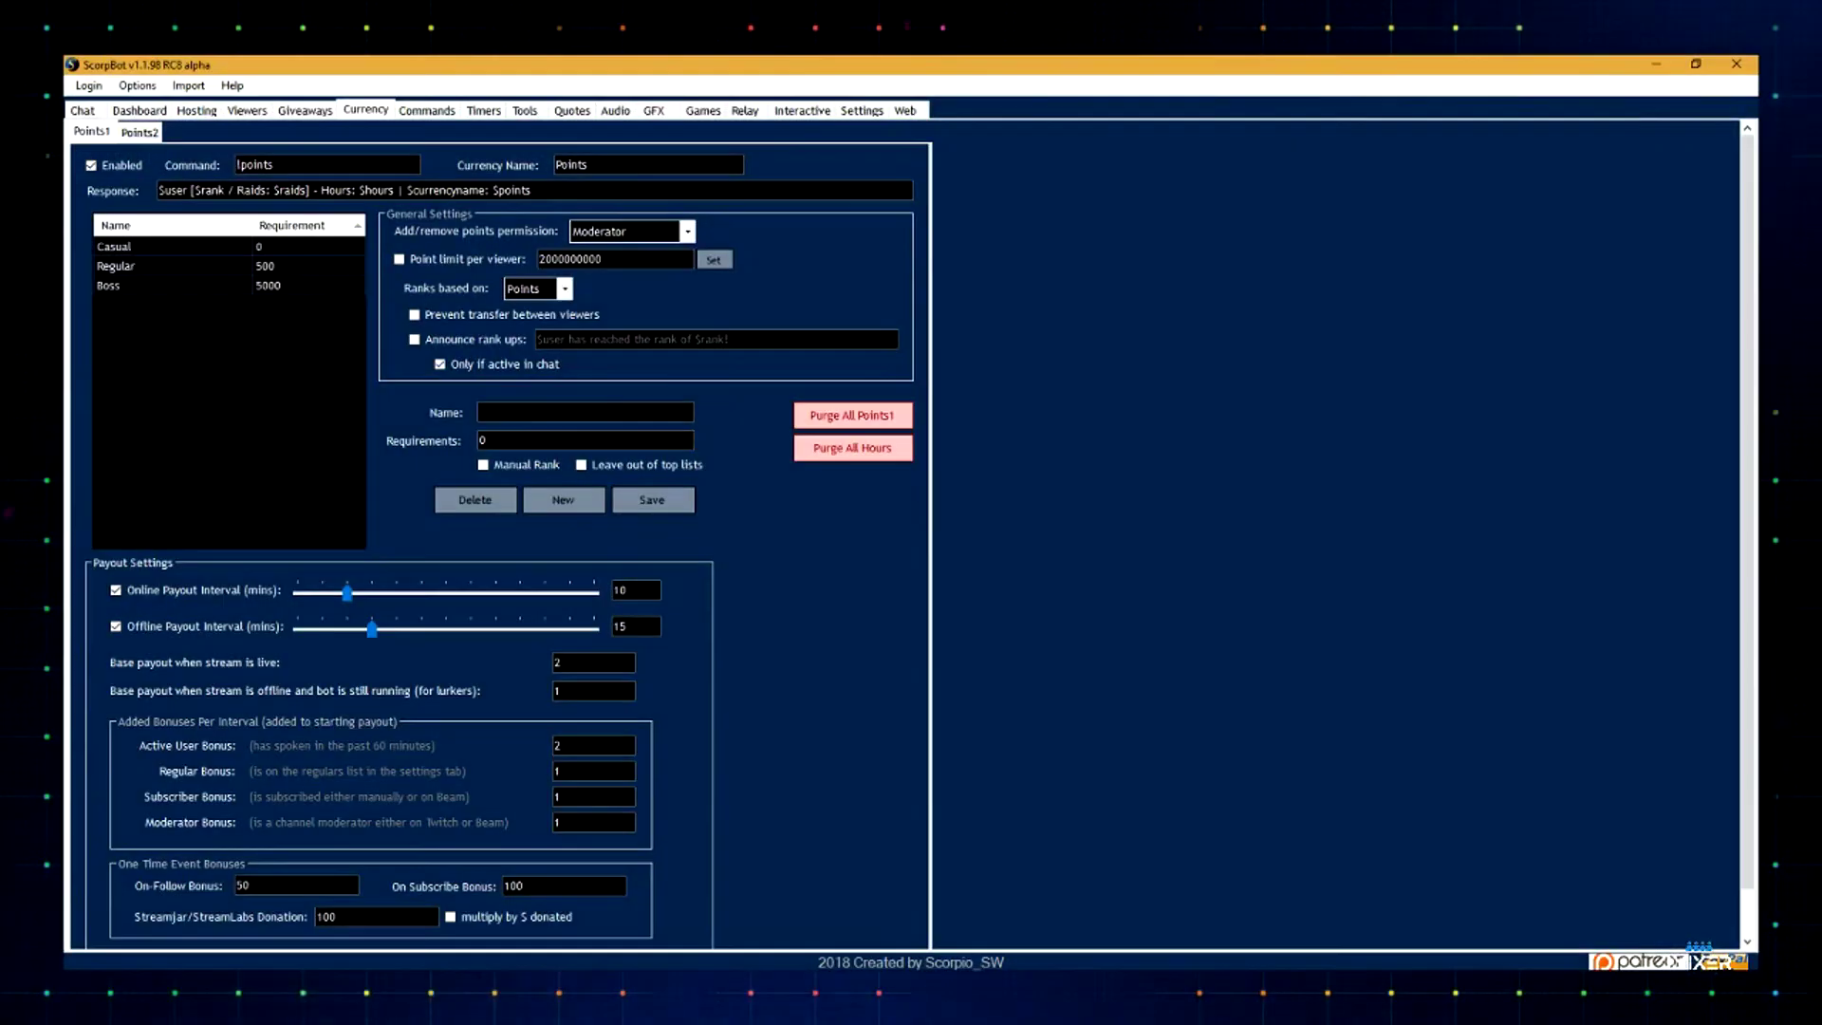
pyautogui.click(802, 110)
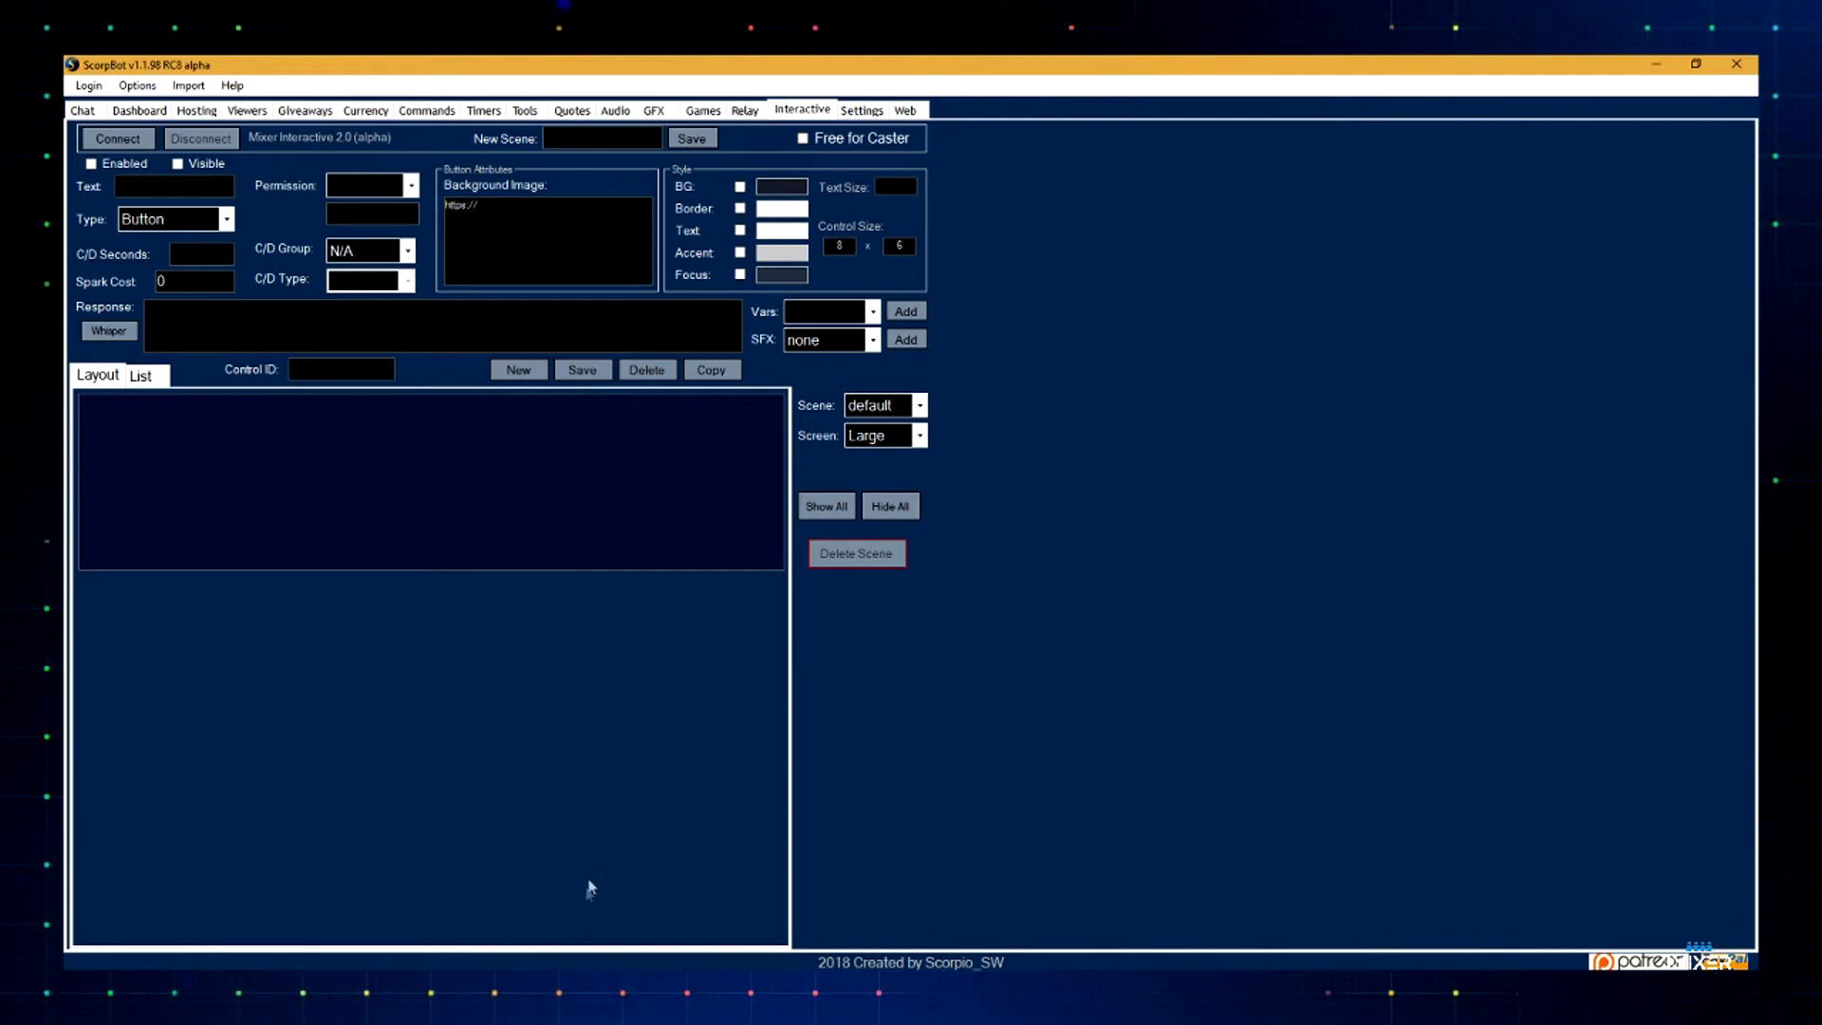
pyautogui.hotkey('alt', 'Tab')
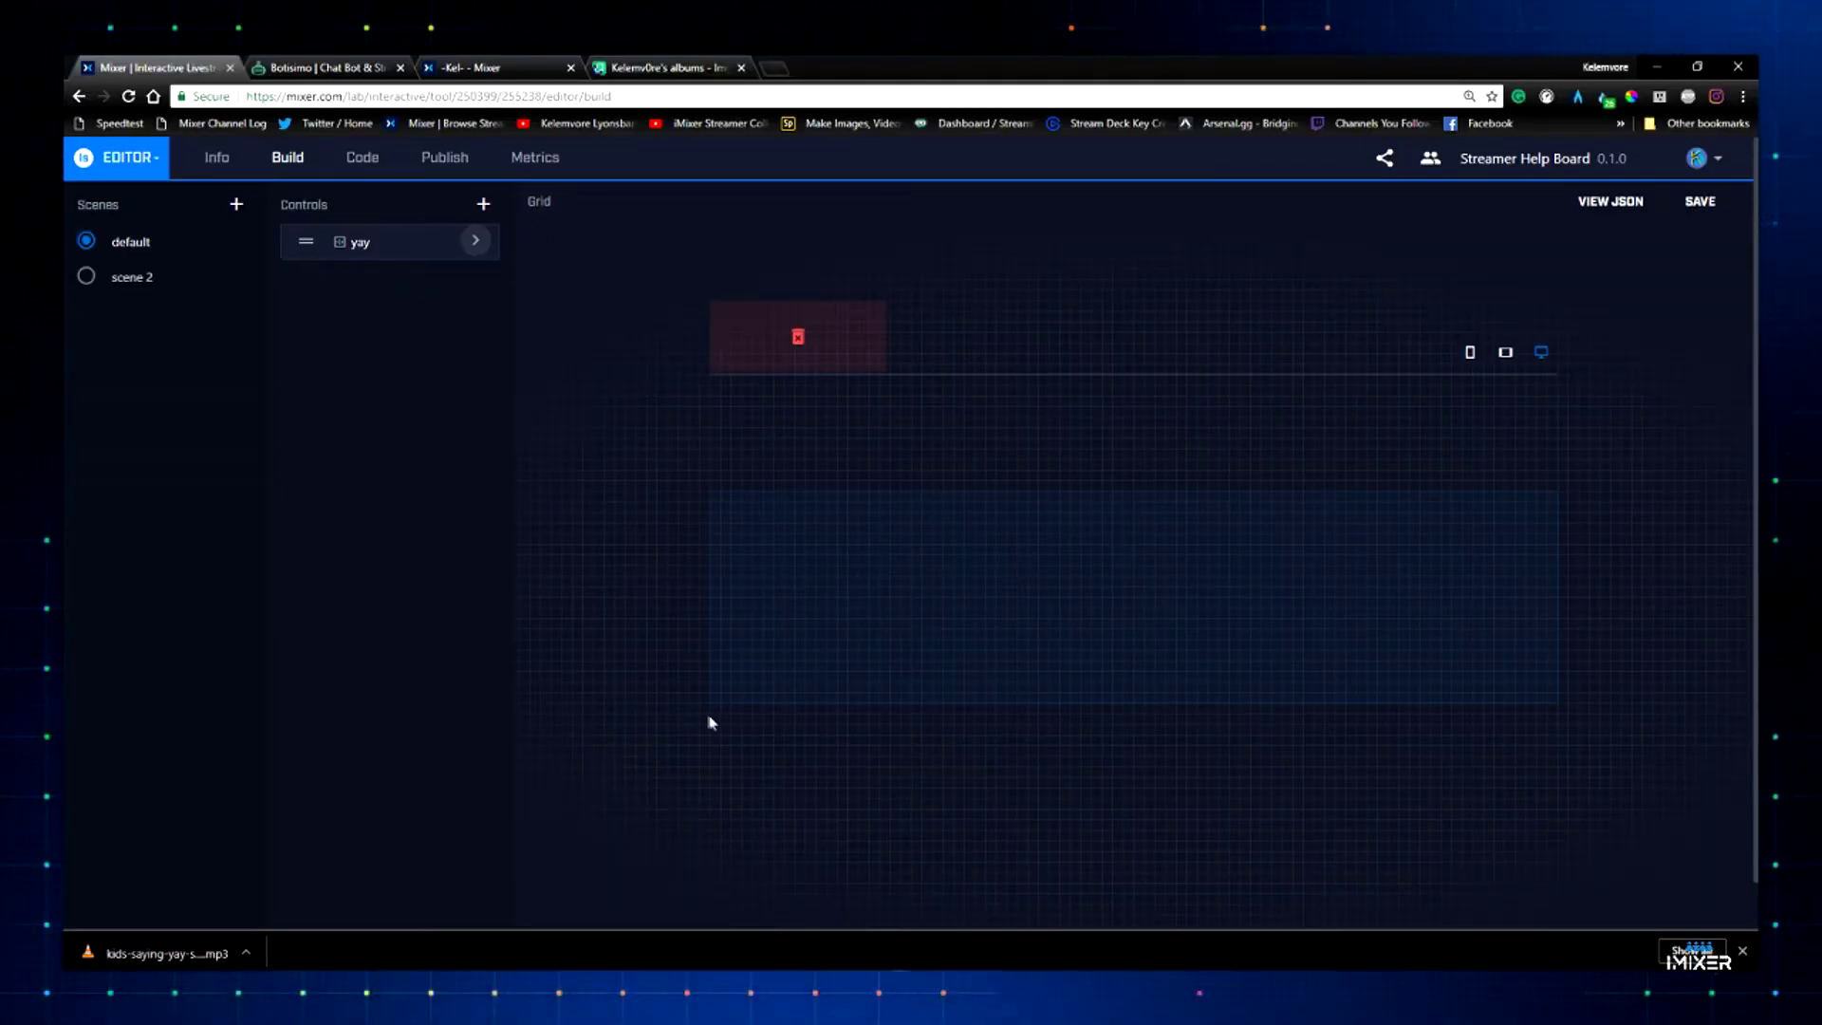
# - Check the Mixer channel page and account menu, return to the editor, then switch to Firebot
pyautogui.click(503, 72)
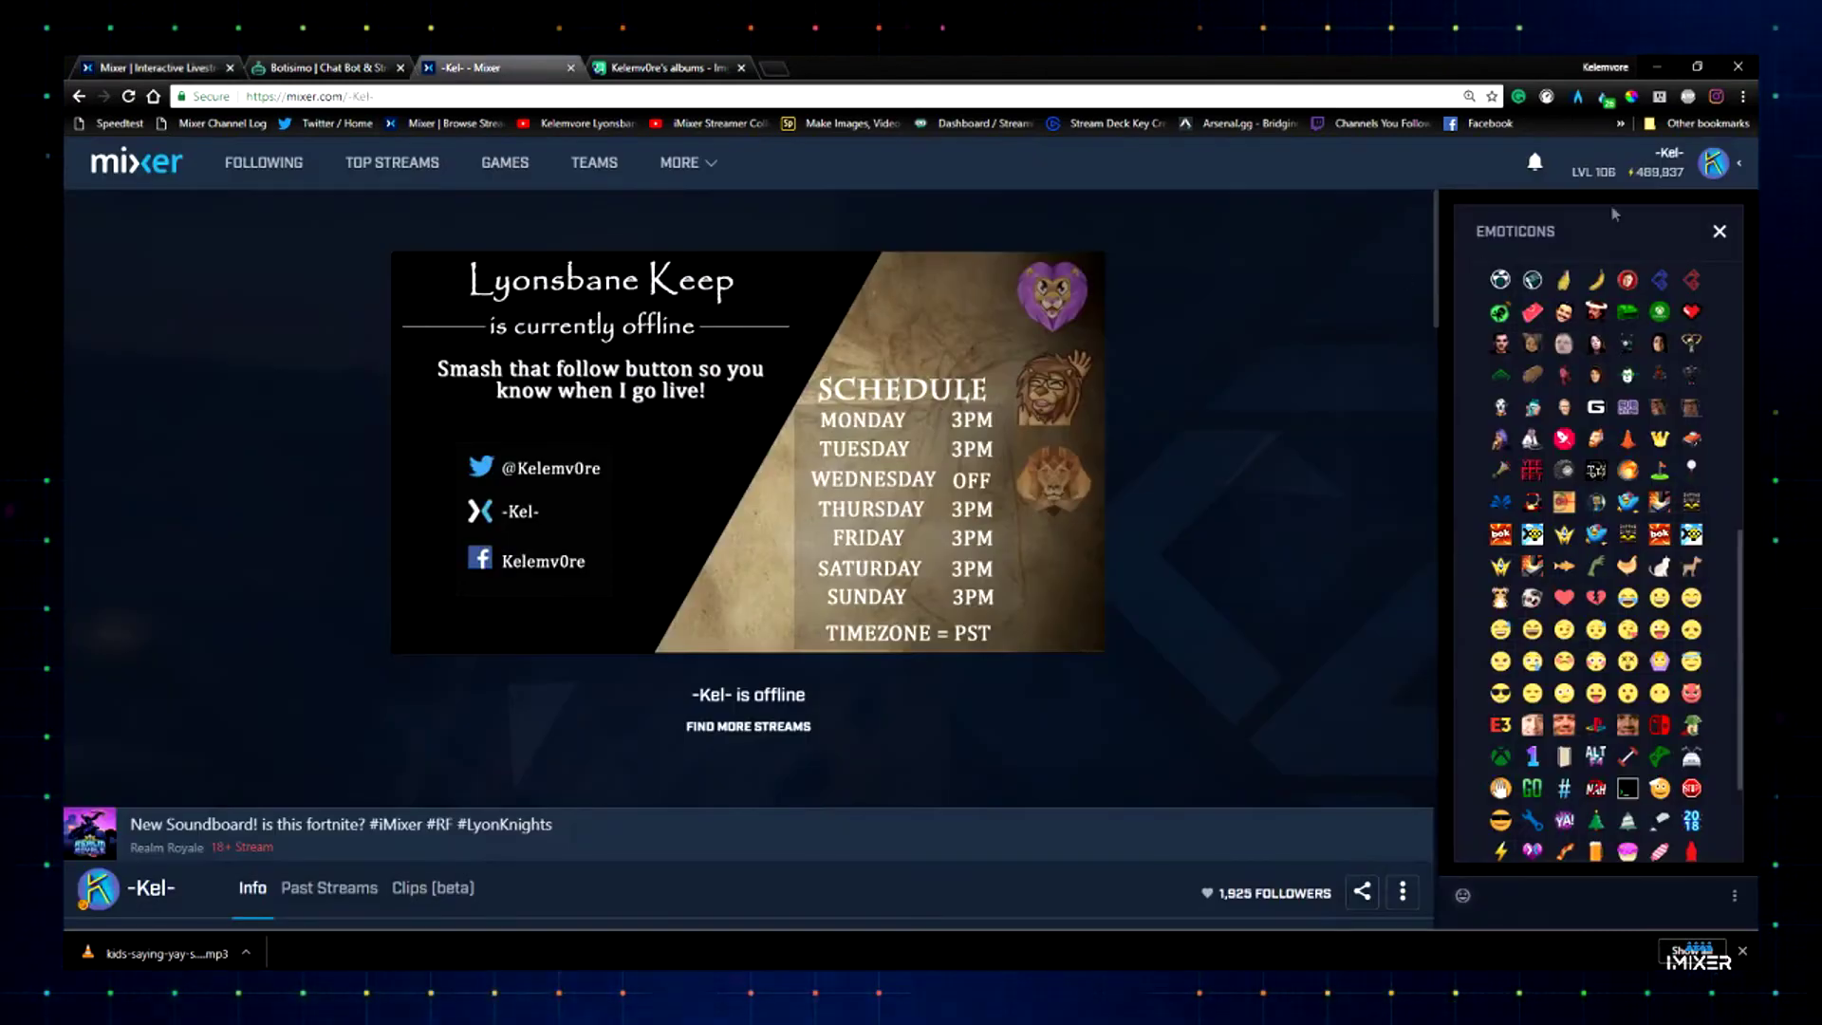
pyautogui.click(1711, 165)
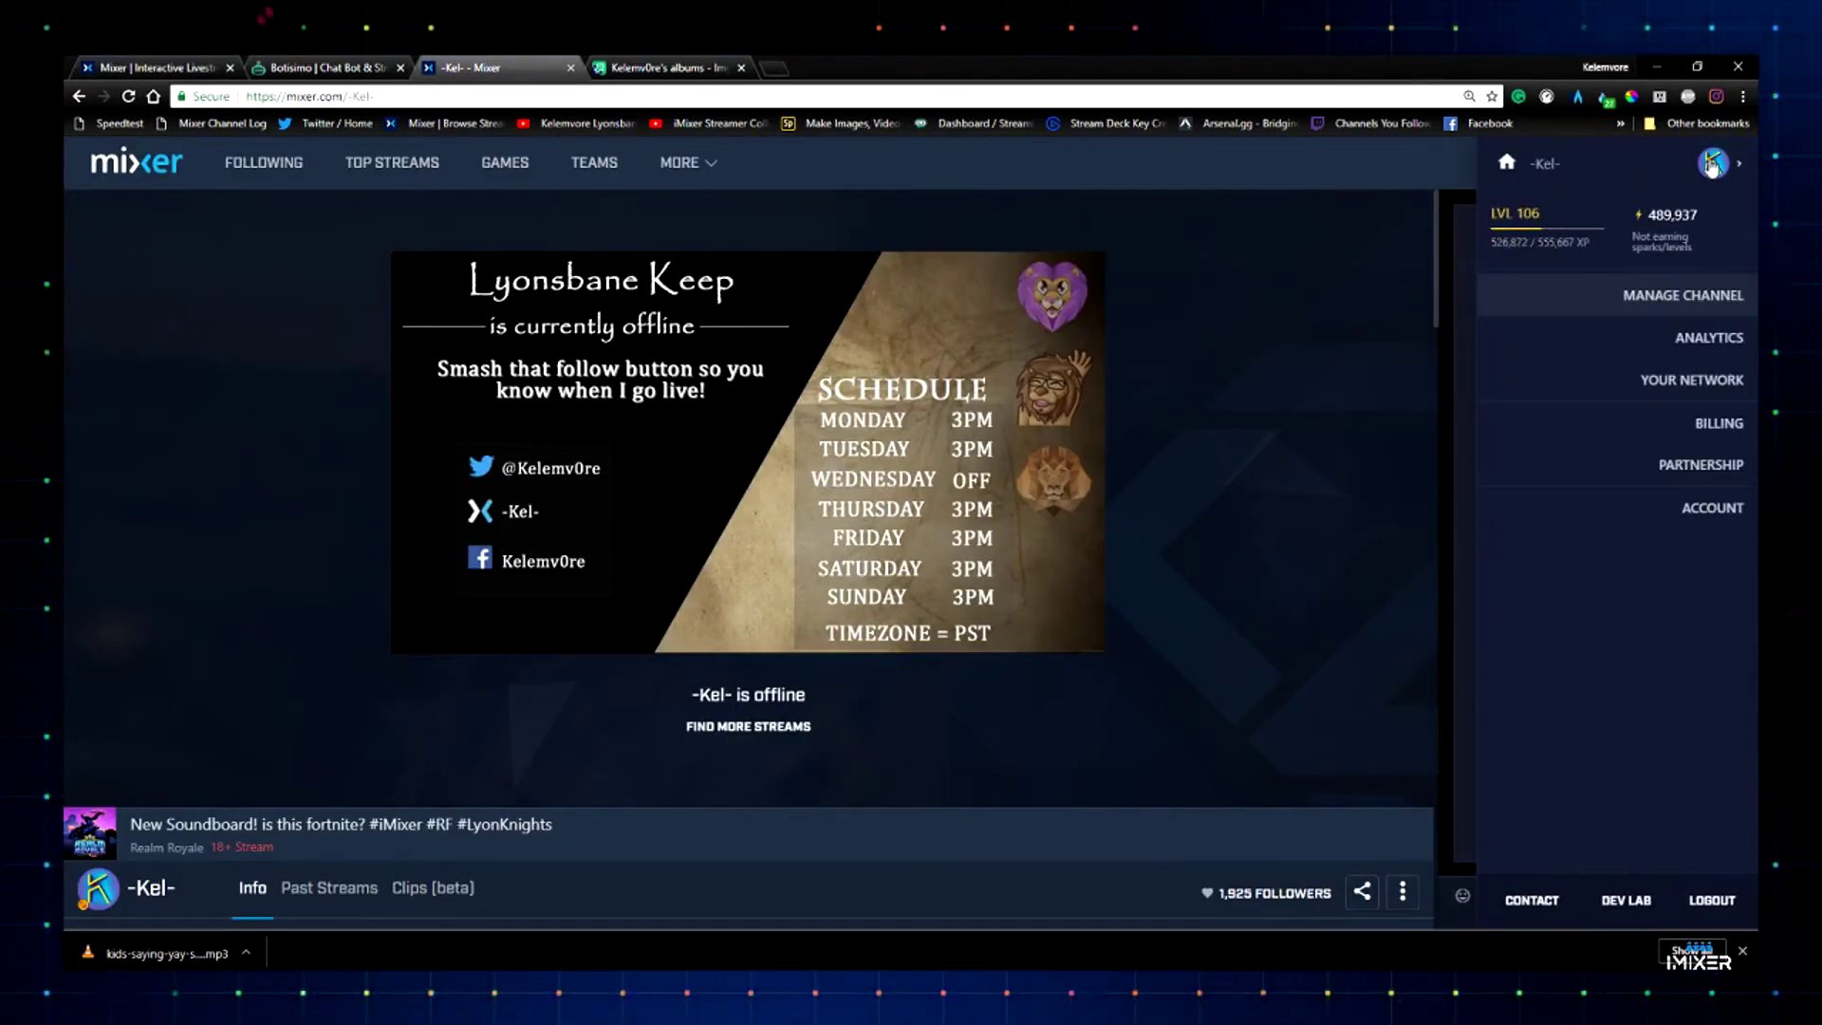
pyautogui.click(142, 65)
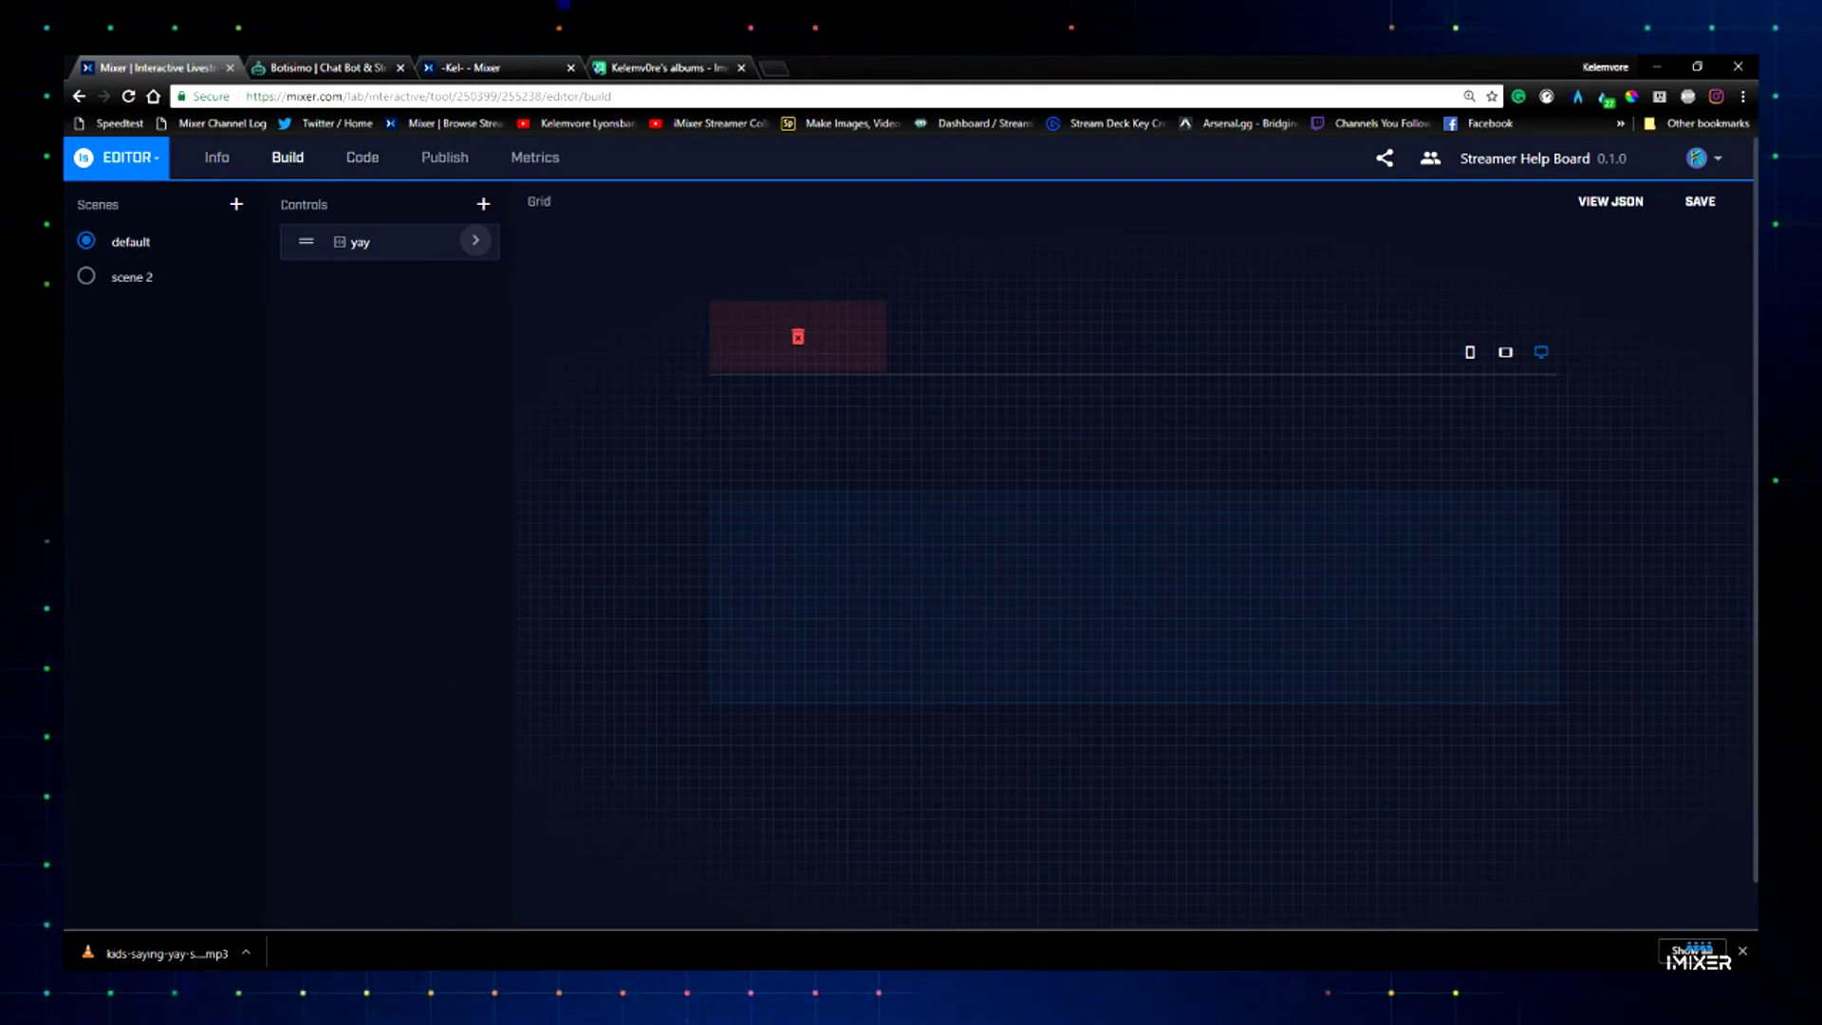
pyautogui.click(541, 1019)
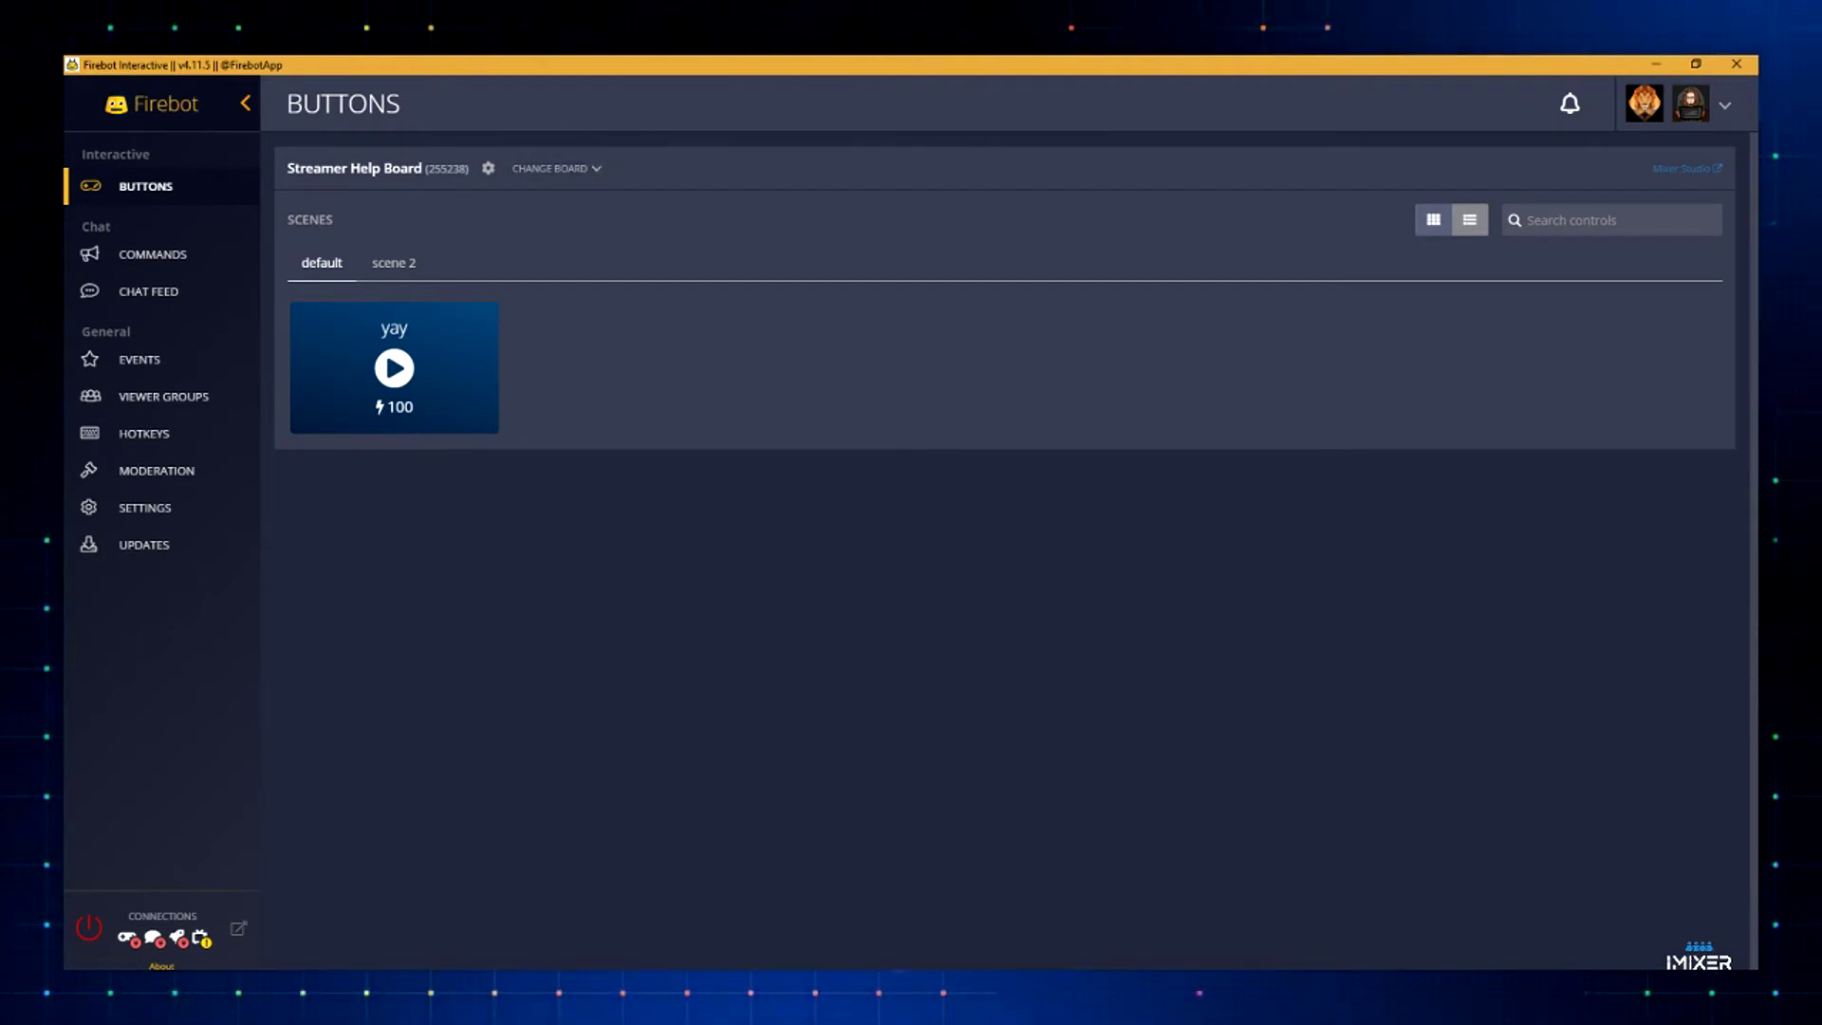
# - Open Firebot's Add New Board dialog, cancel it, and return to the Mixer board editor
pyautogui.click(566, 1020)
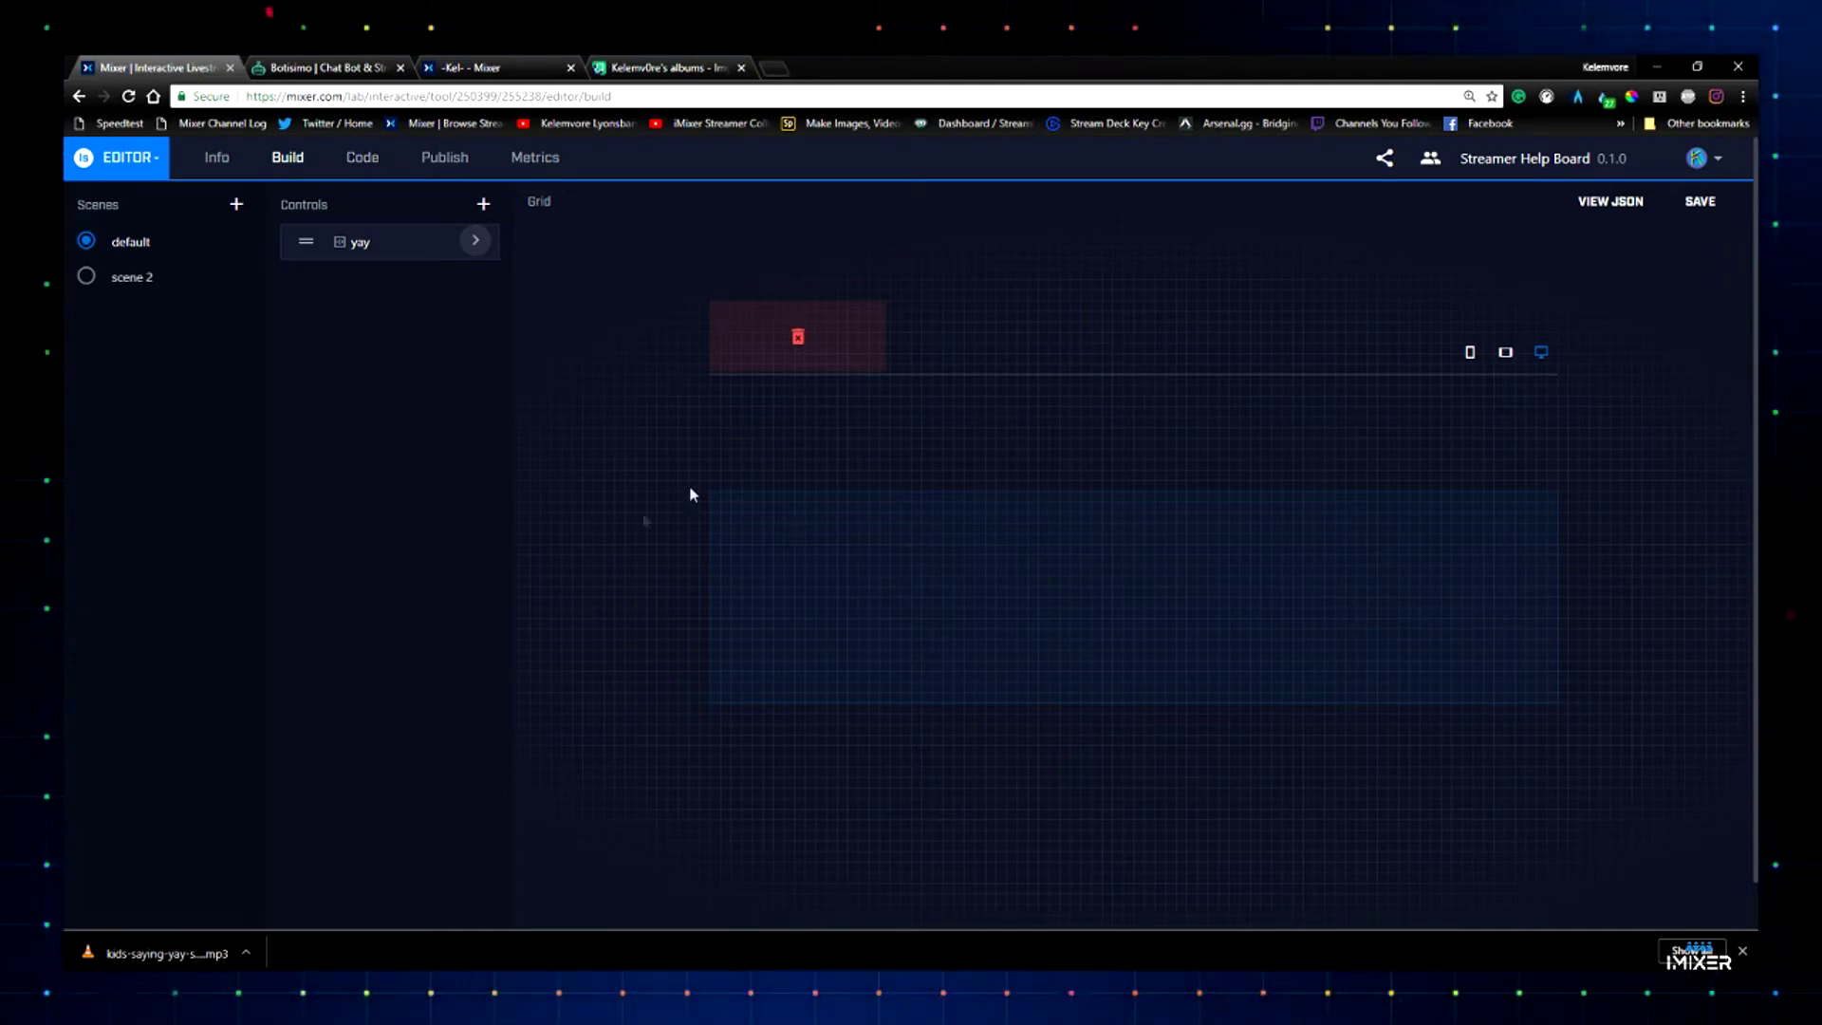
pyautogui.hotkey('alt', 'Tab')
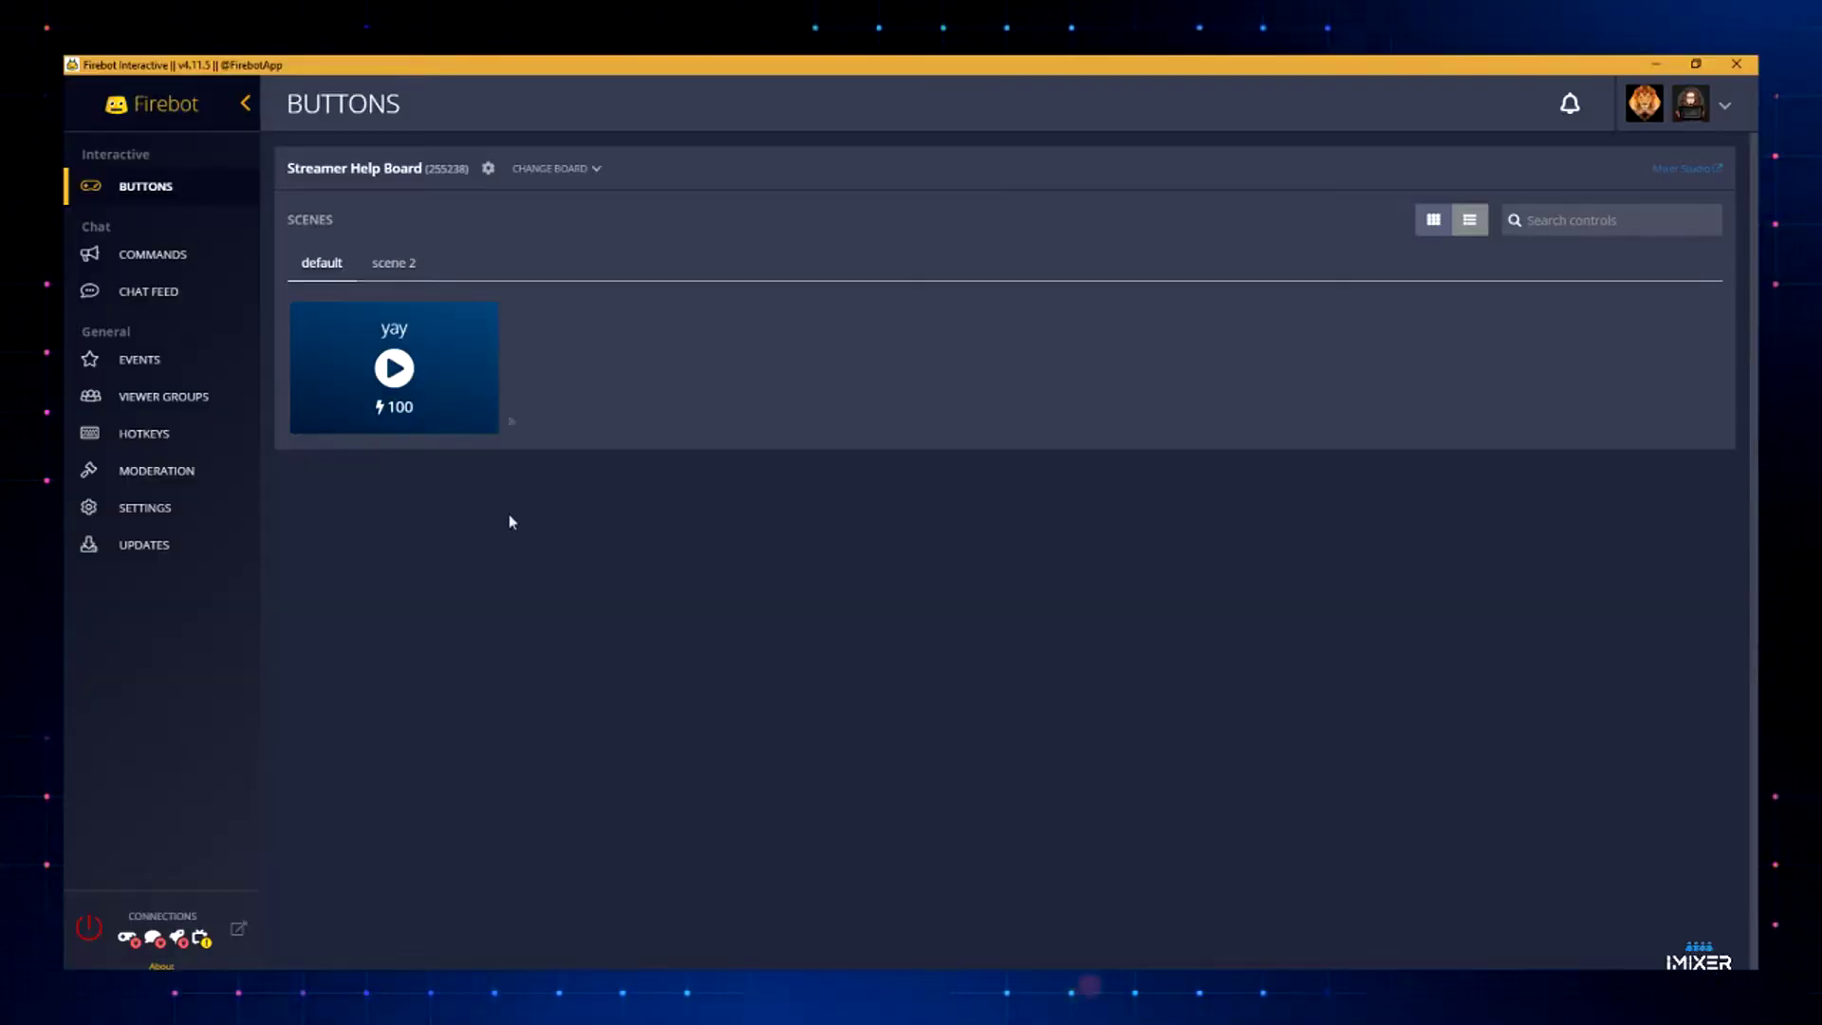
pyautogui.click(592, 183)
pyautogui.click(597, 271)
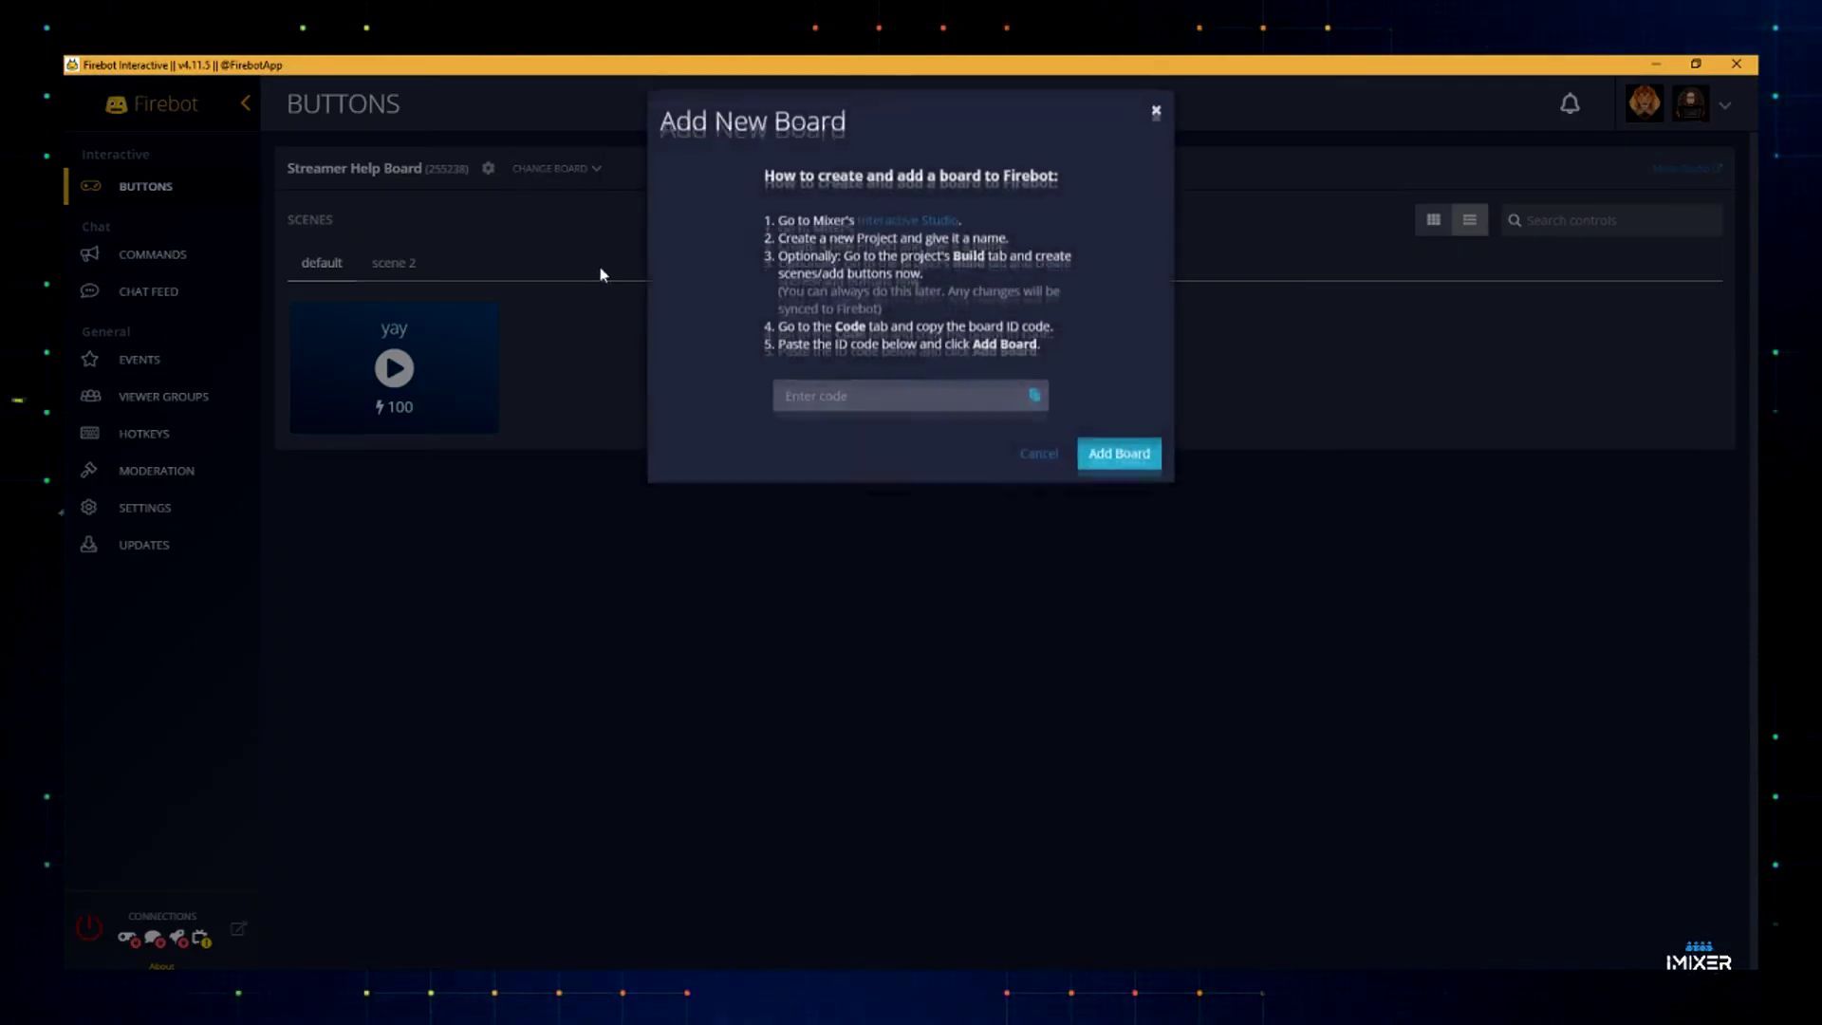
pyautogui.click(814, 411)
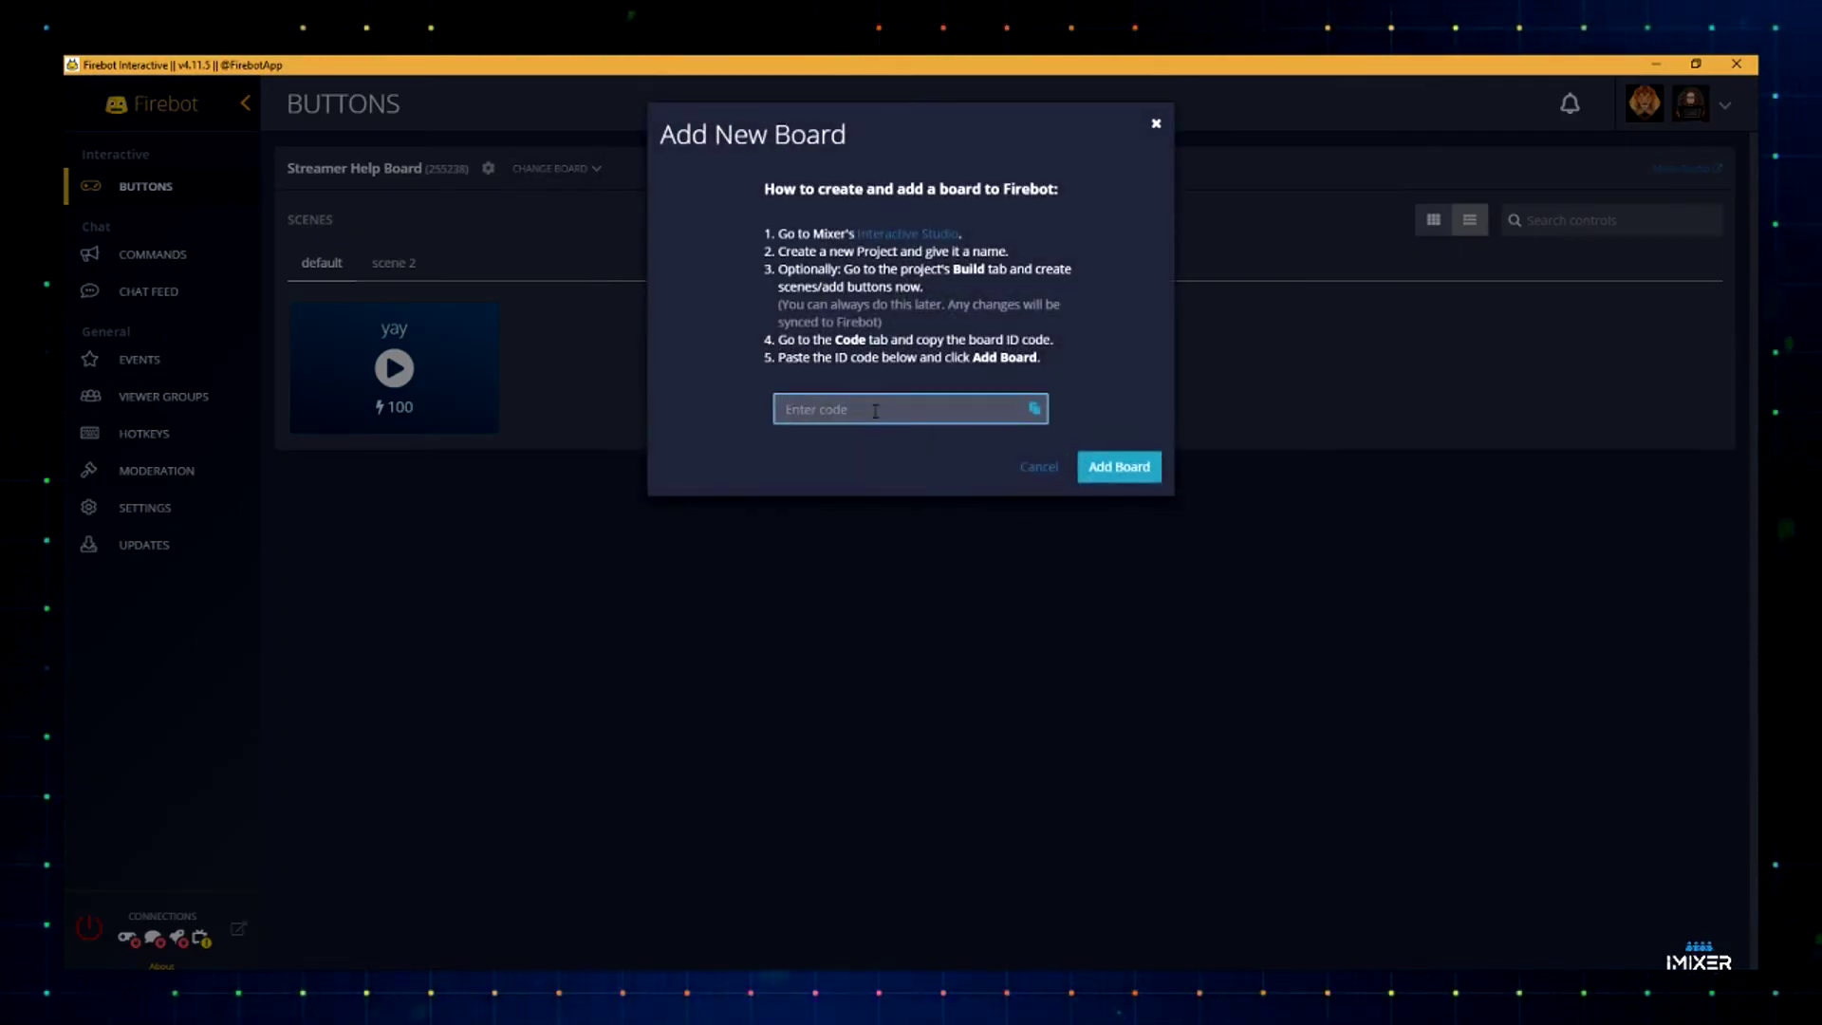
pyautogui.click(1034, 469)
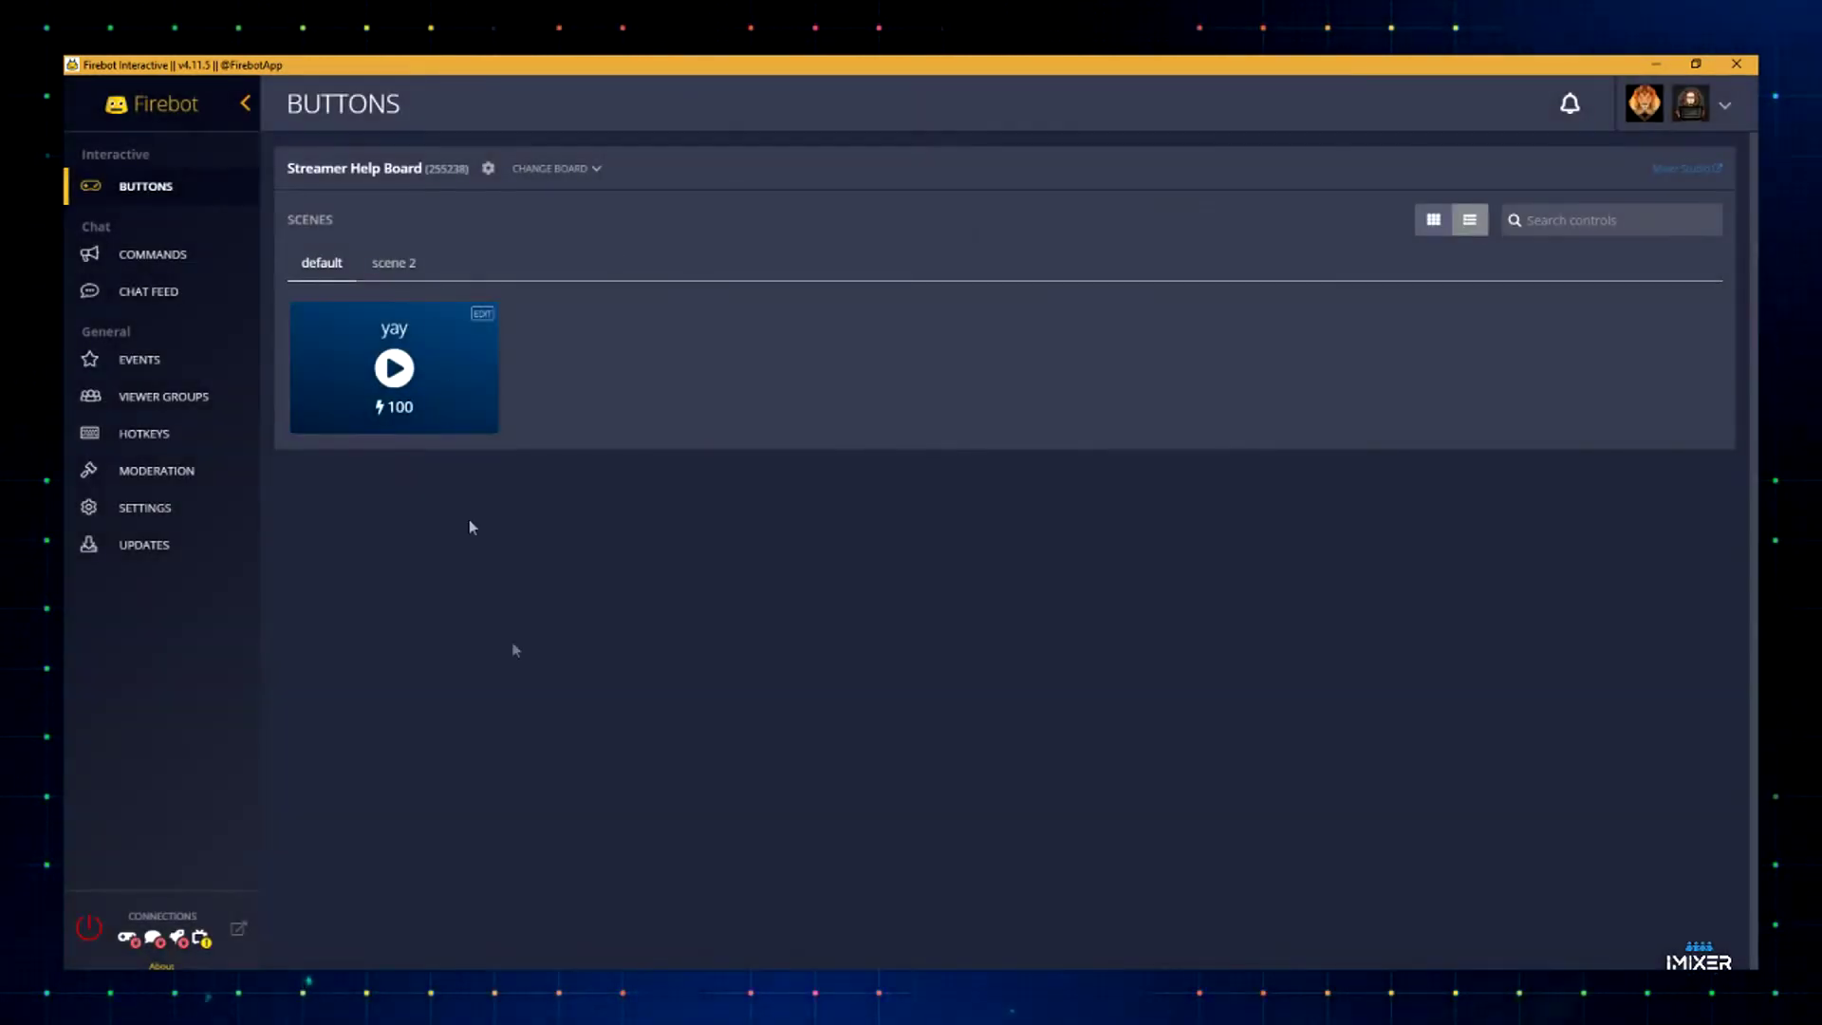
pyautogui.hotkey('alt', 'Tab')
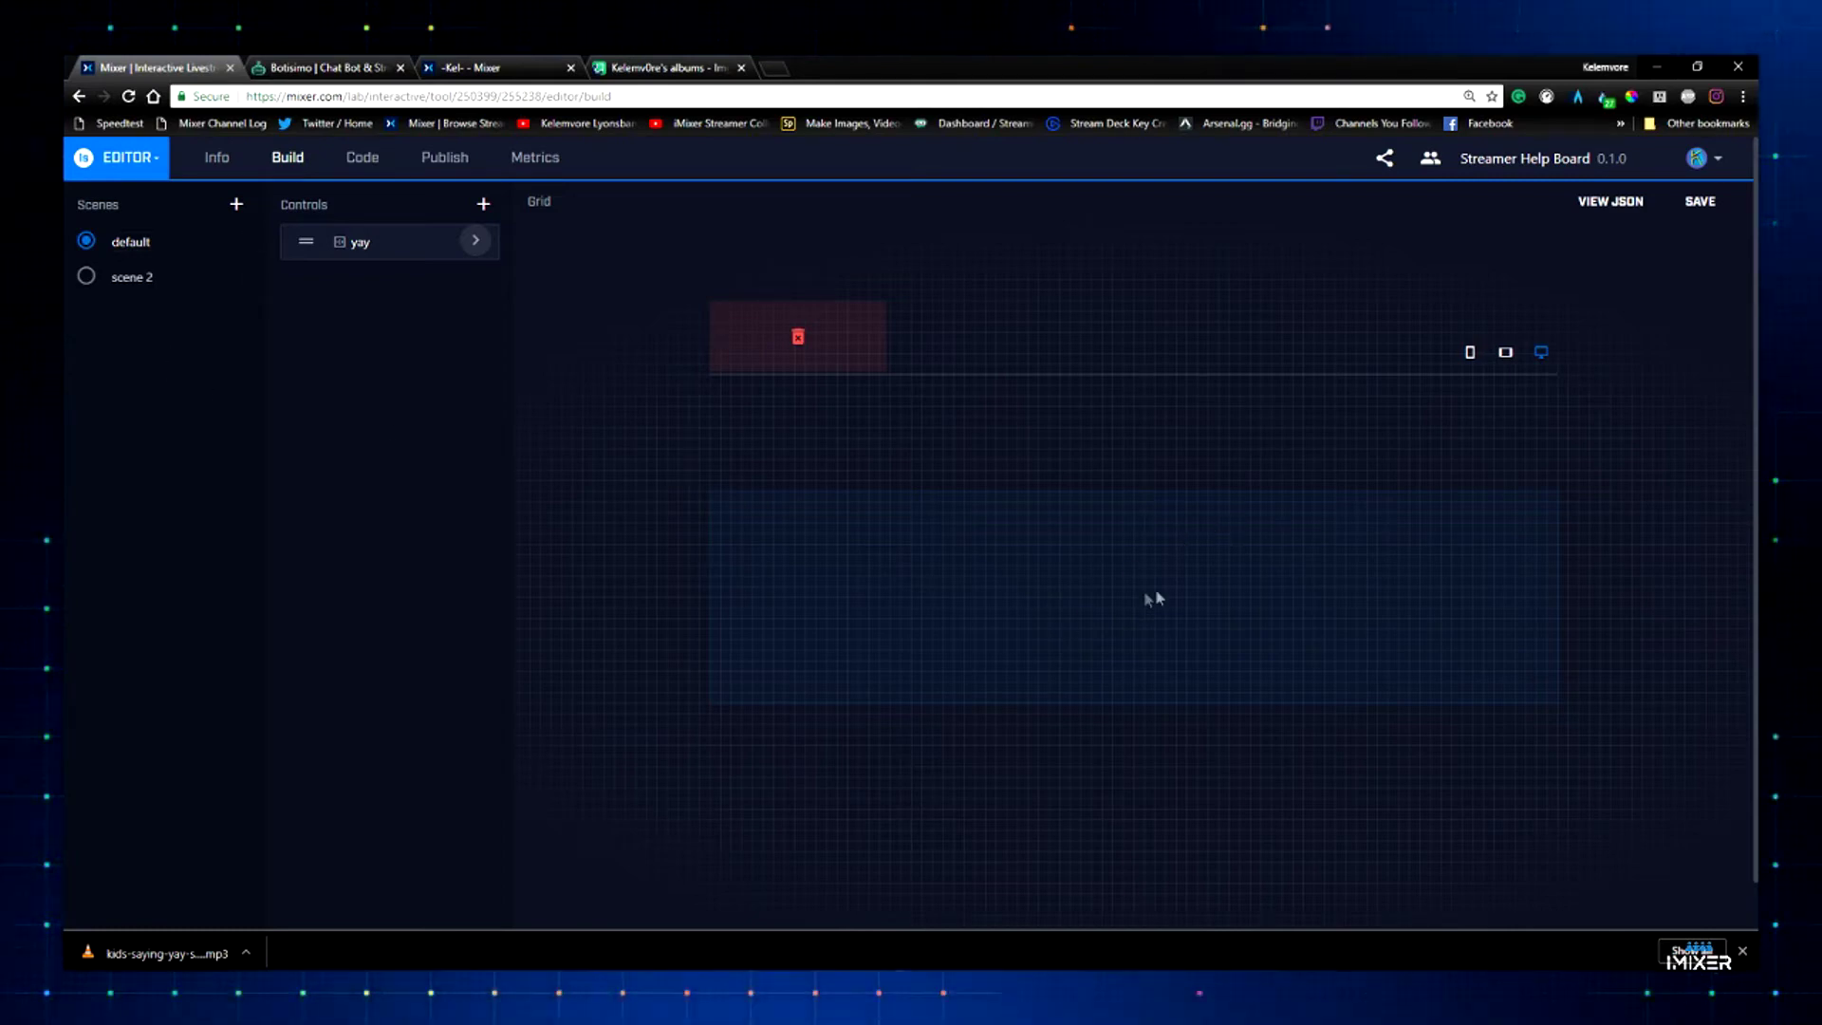
pyautogui.click(126, 241)
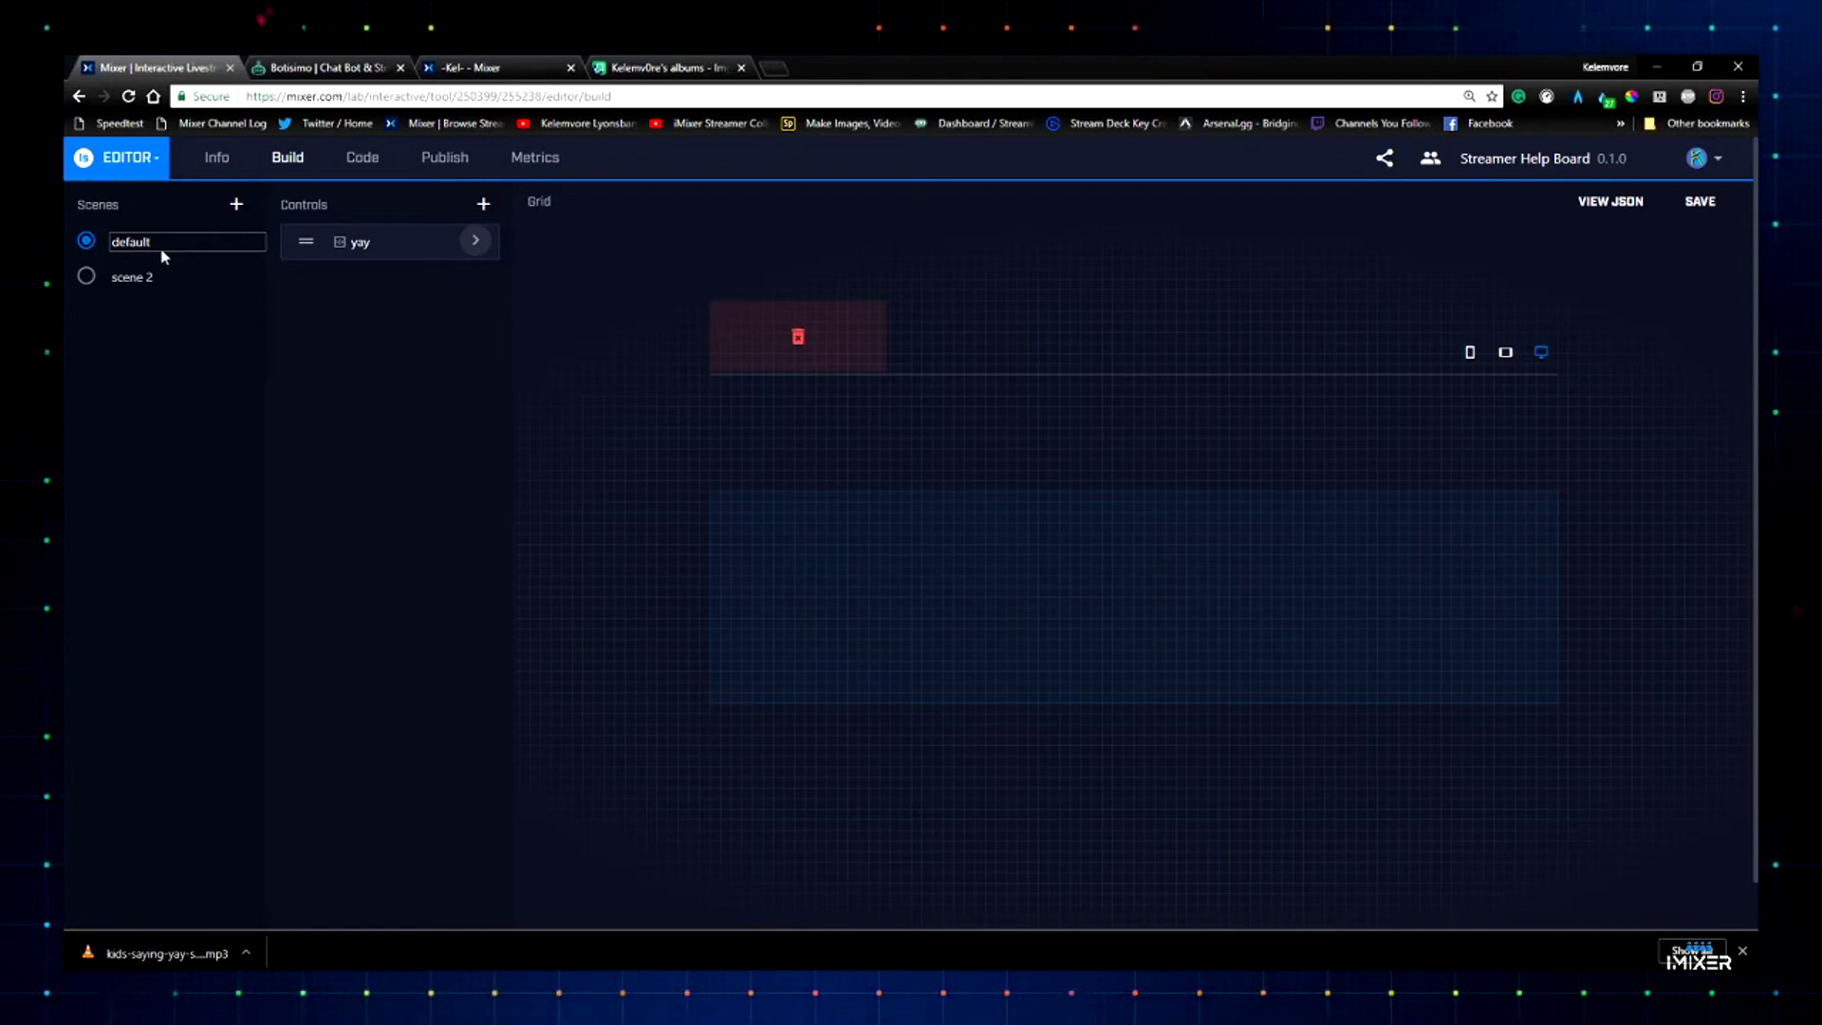
pyautogui.press('Return')
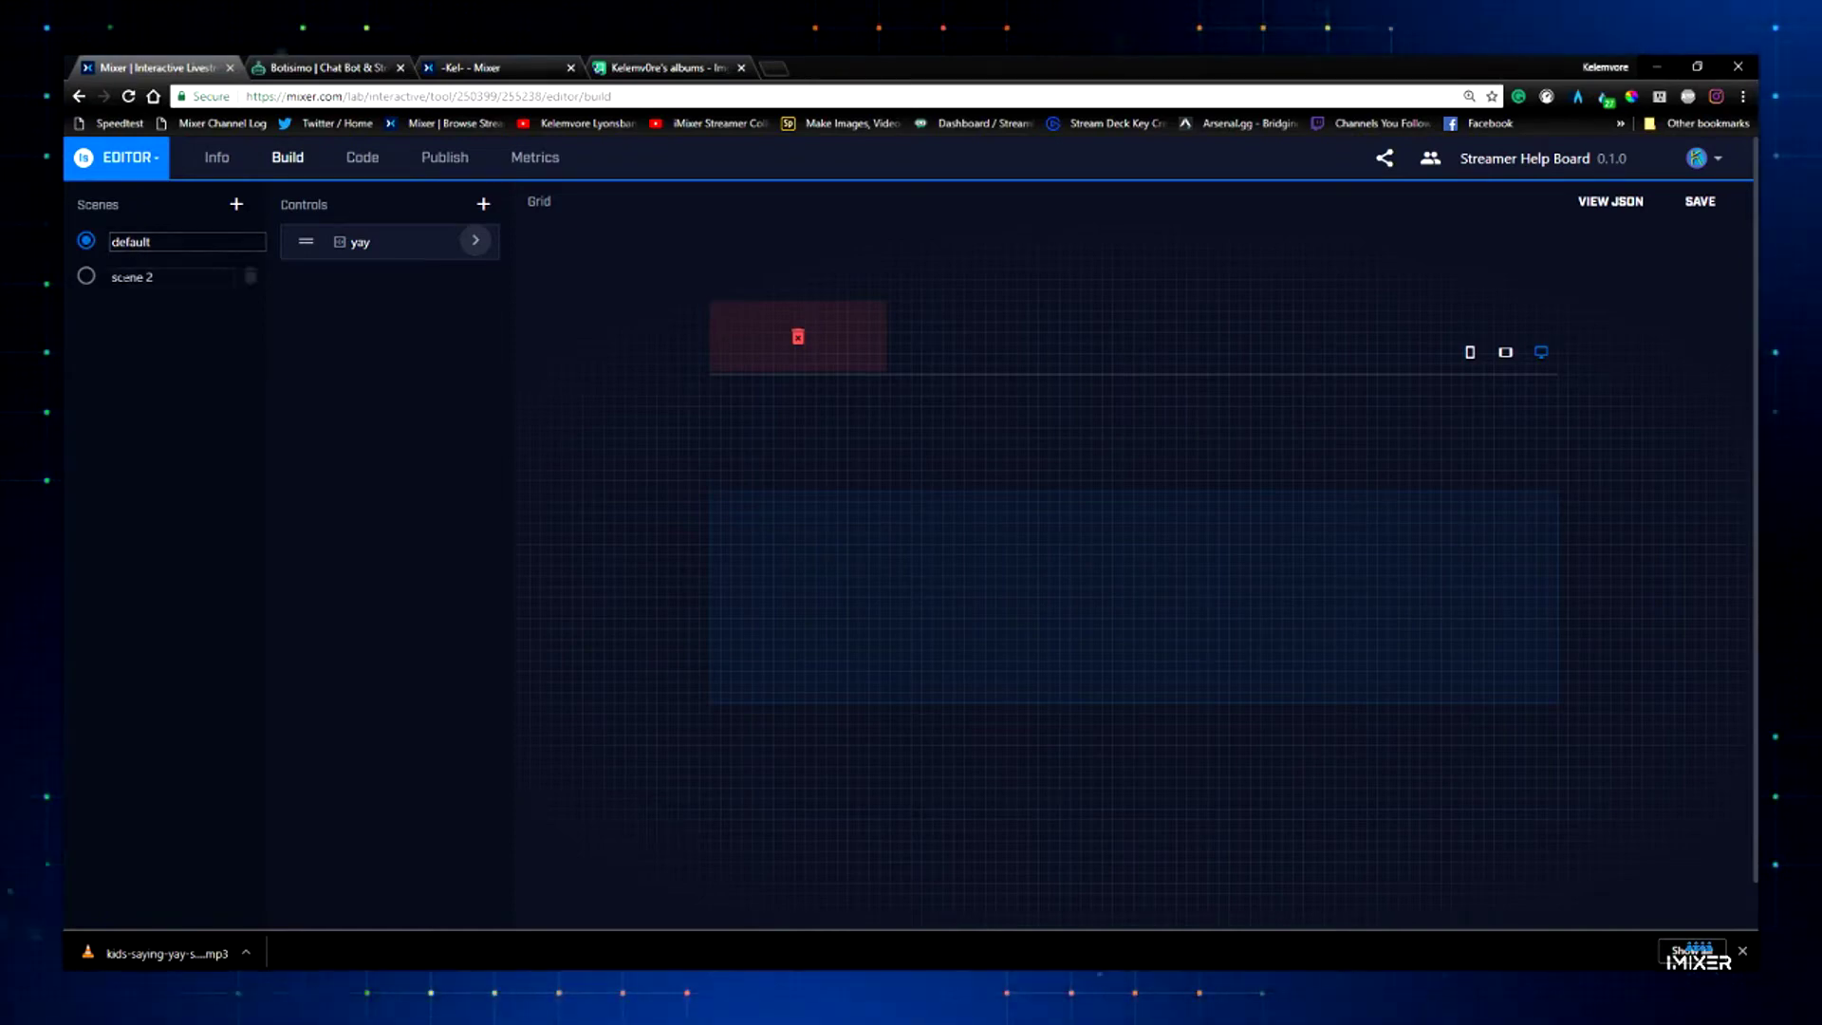
pyautogui.click(97, 283)
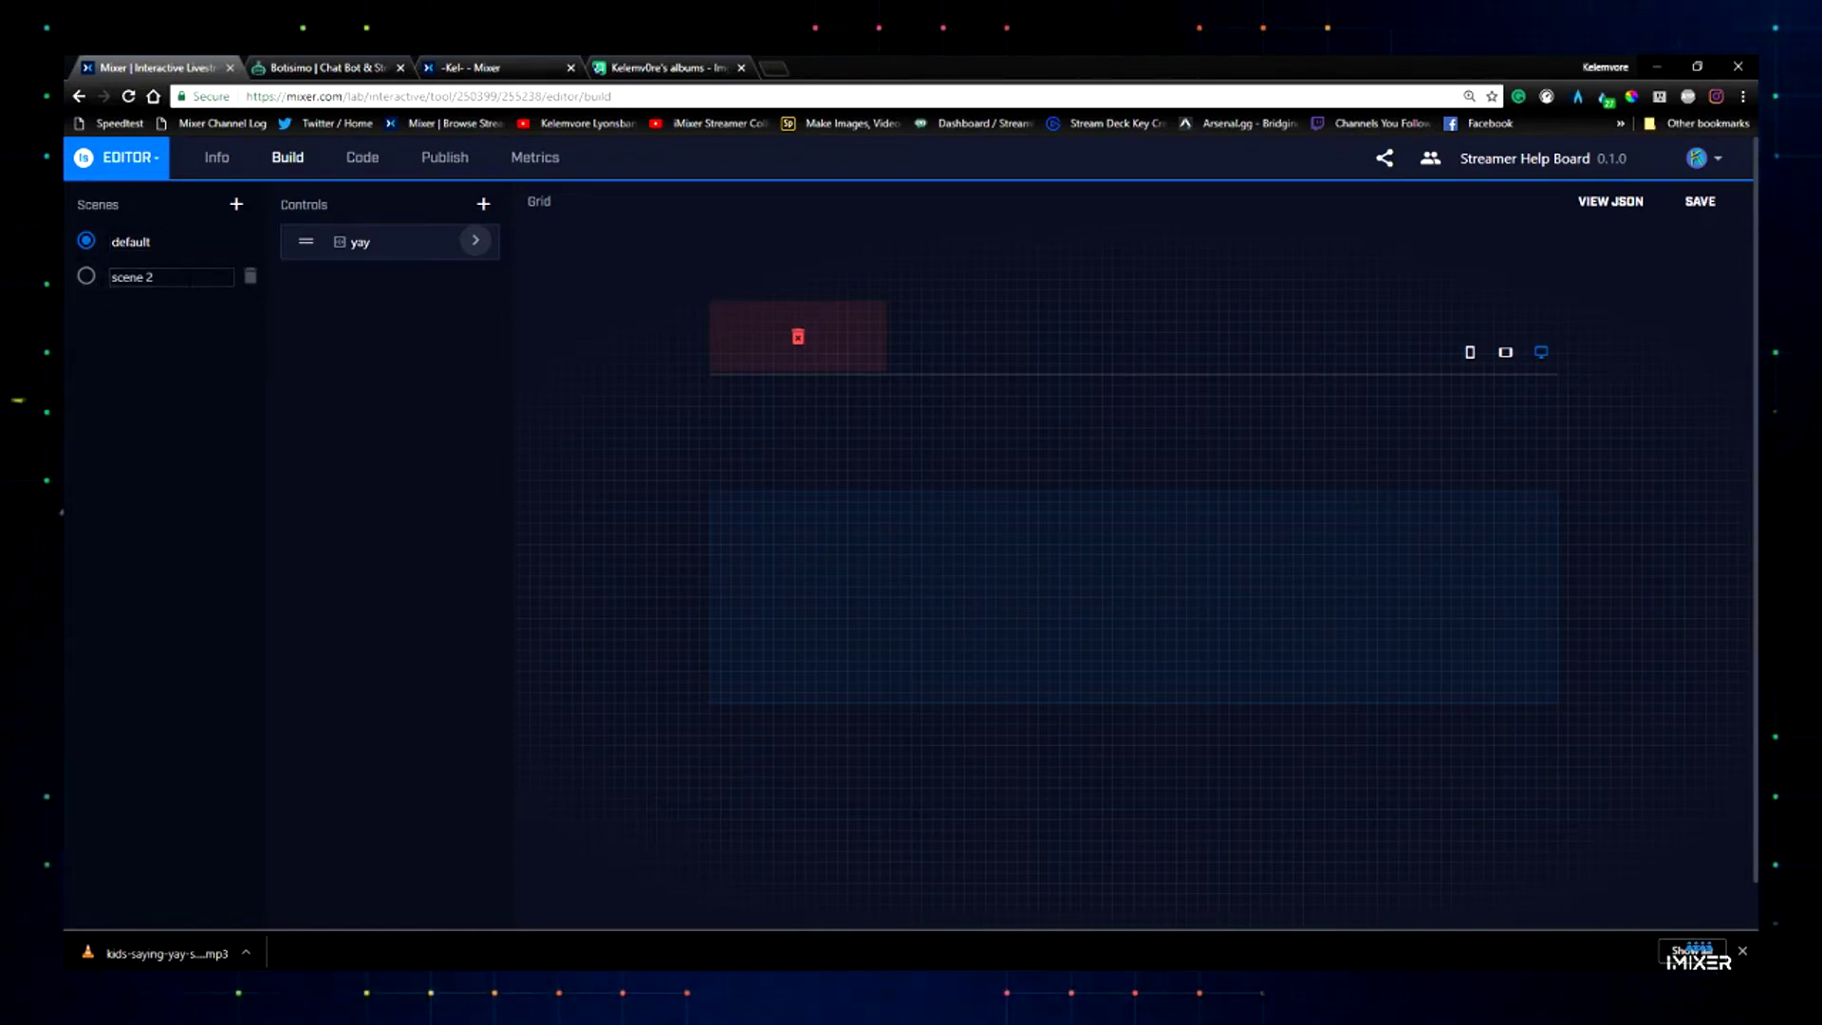
pyautogui.press('Return')
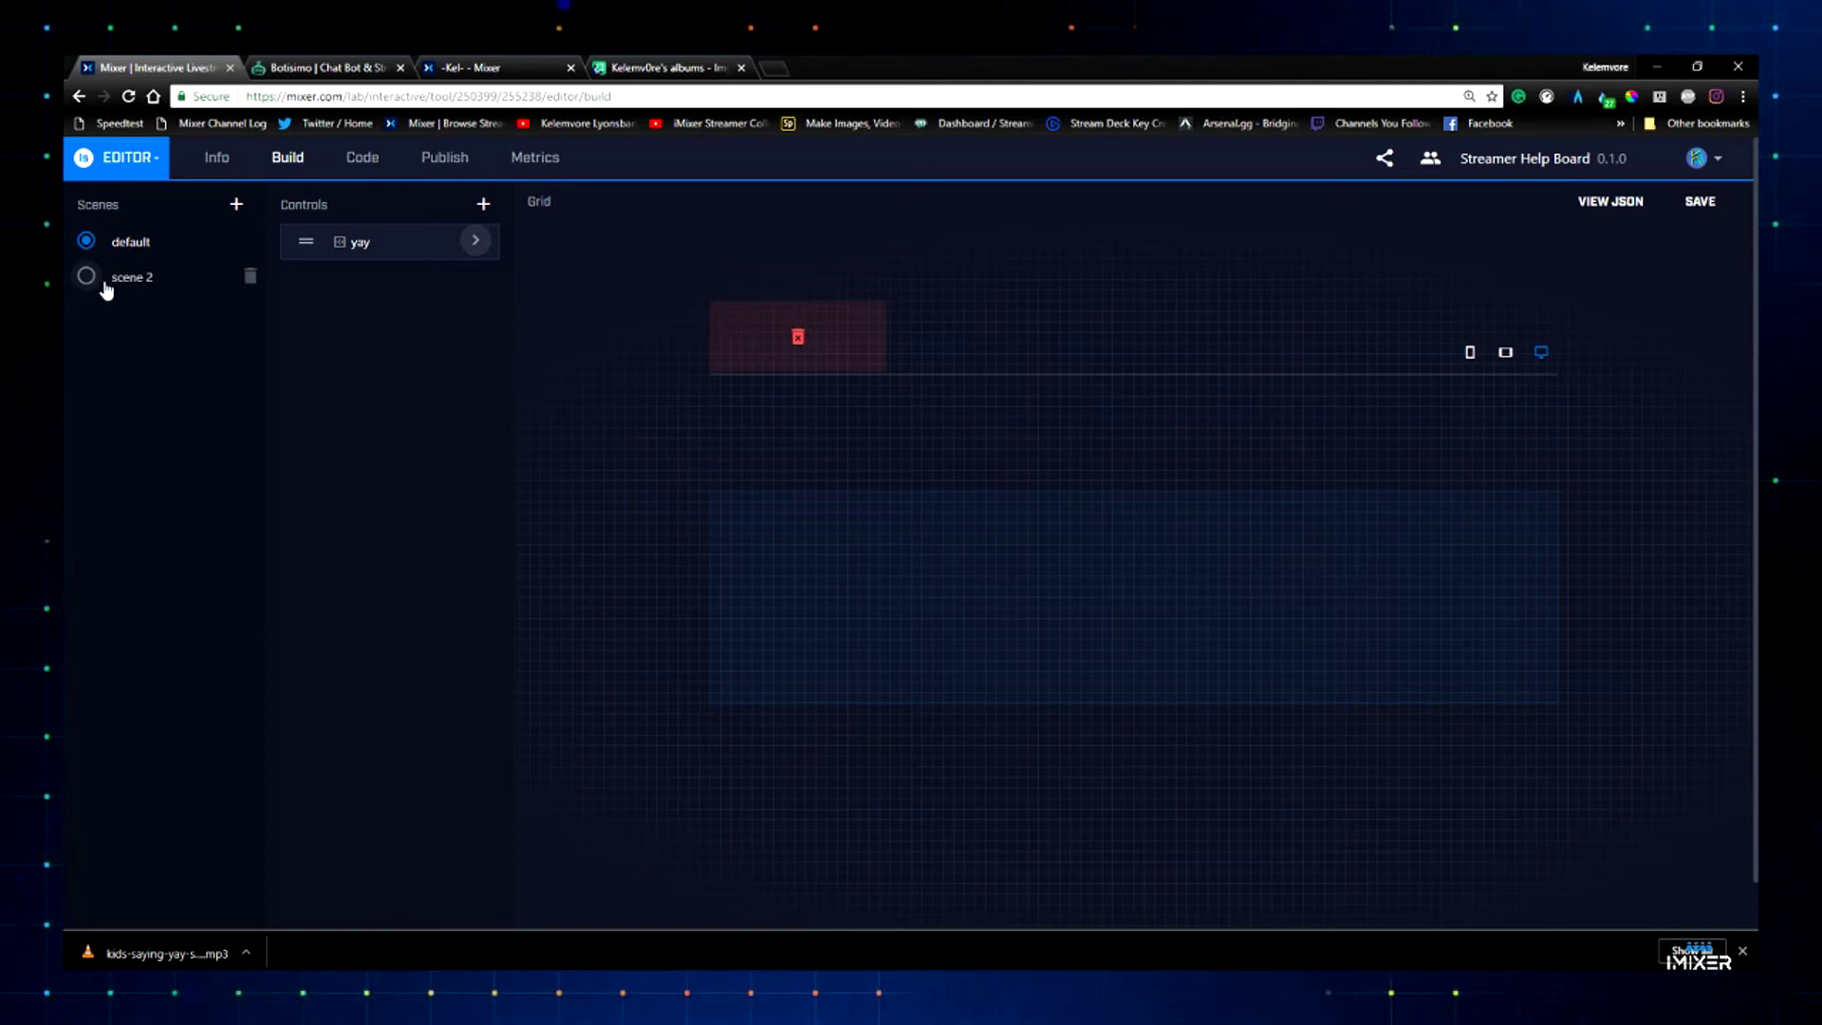
pyautogui.click(154, 239)
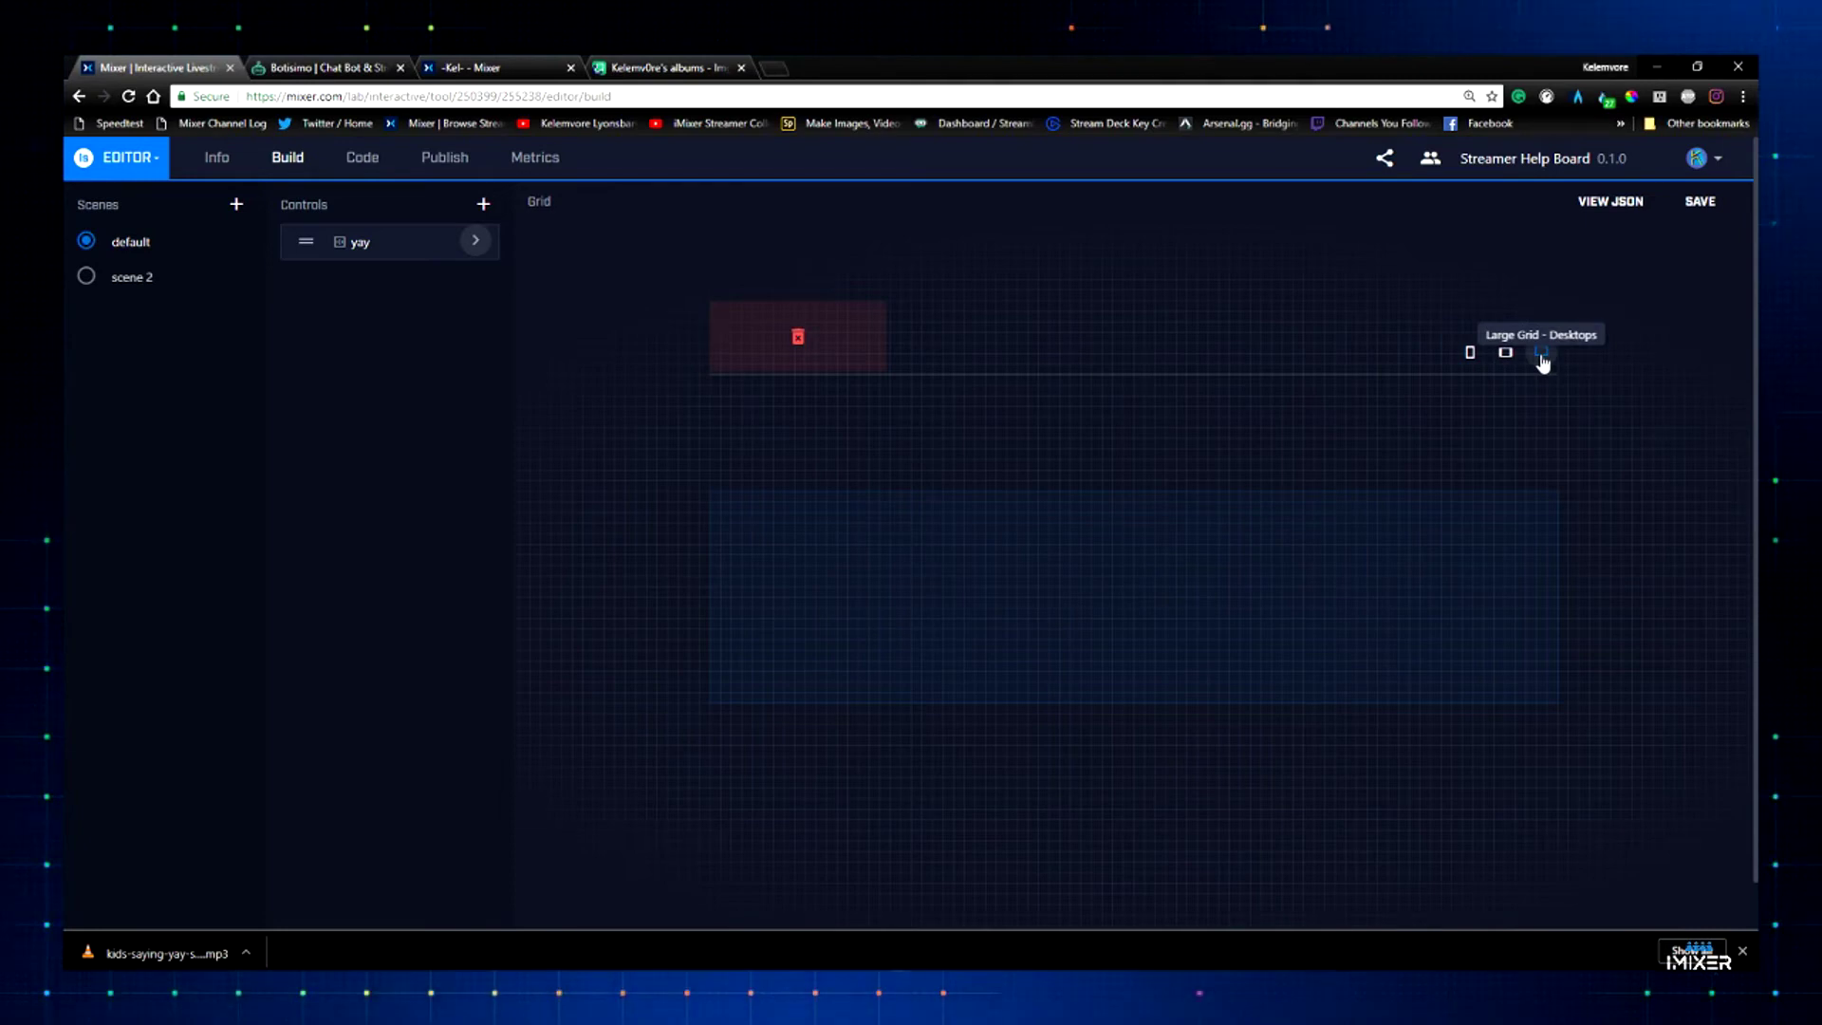
pyautogui.click(1505, 366)
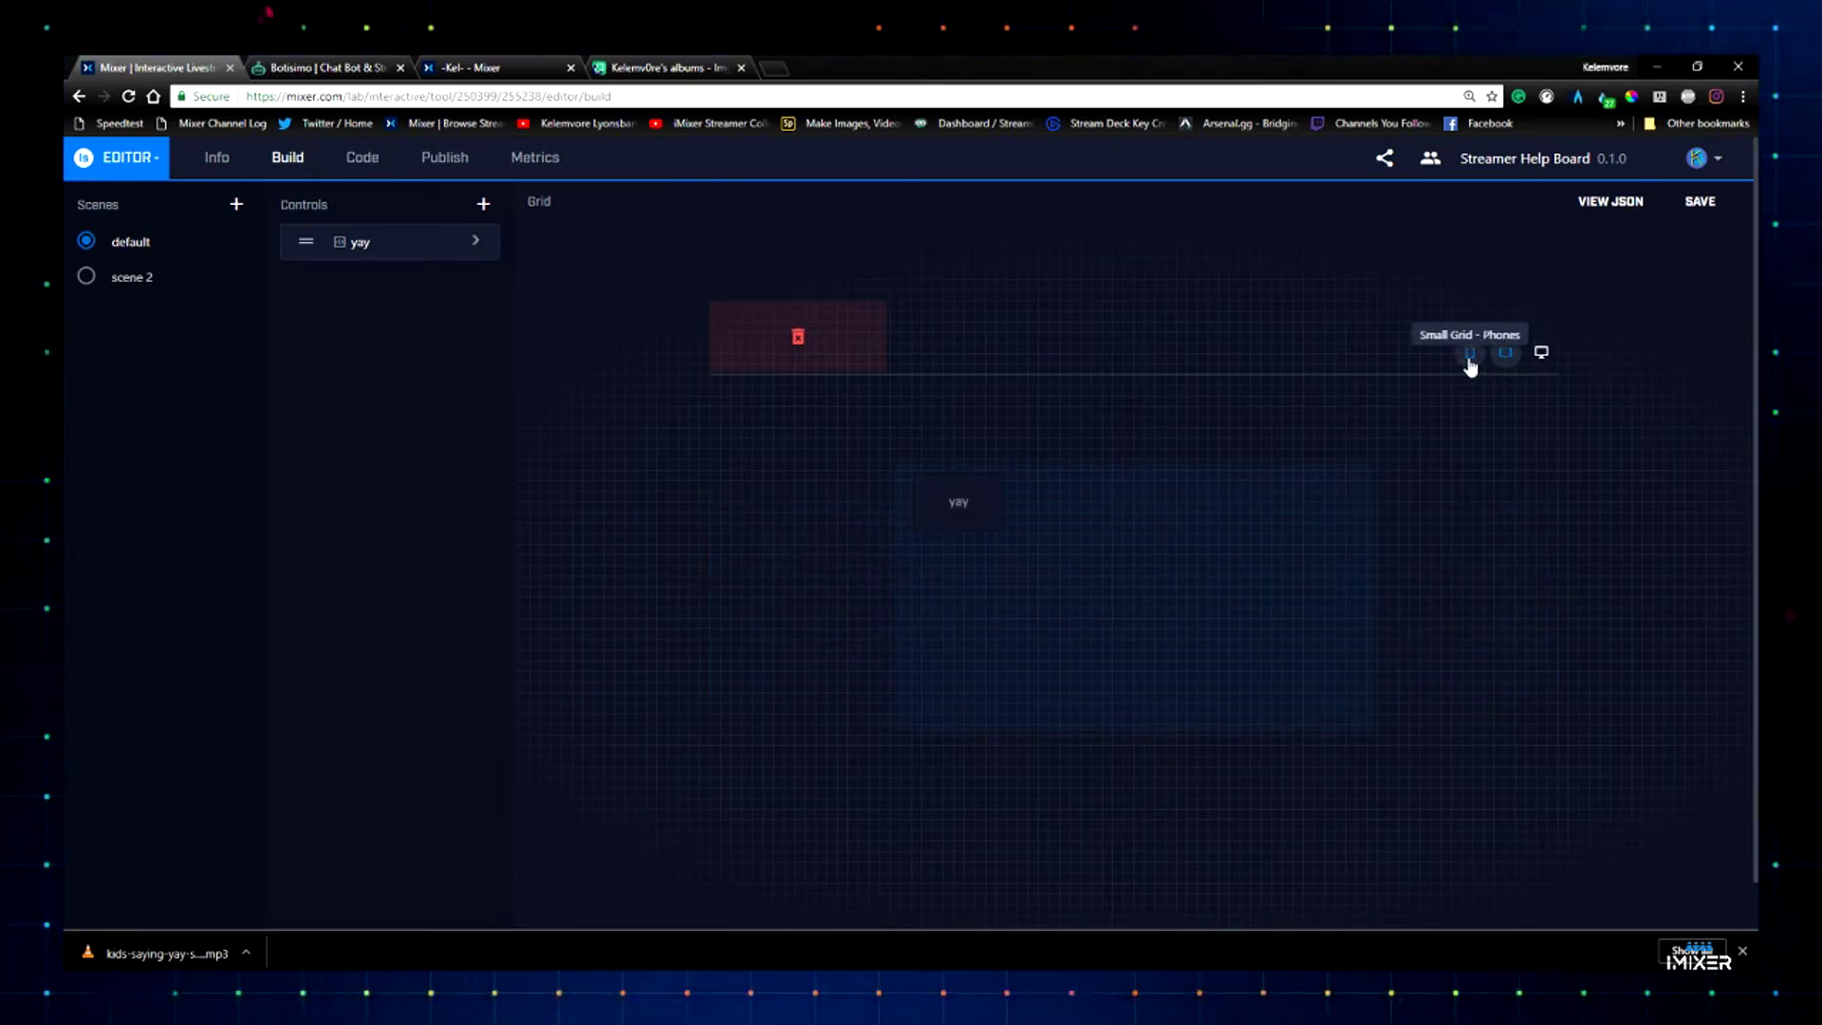
pyautogui.click(1470, 359)
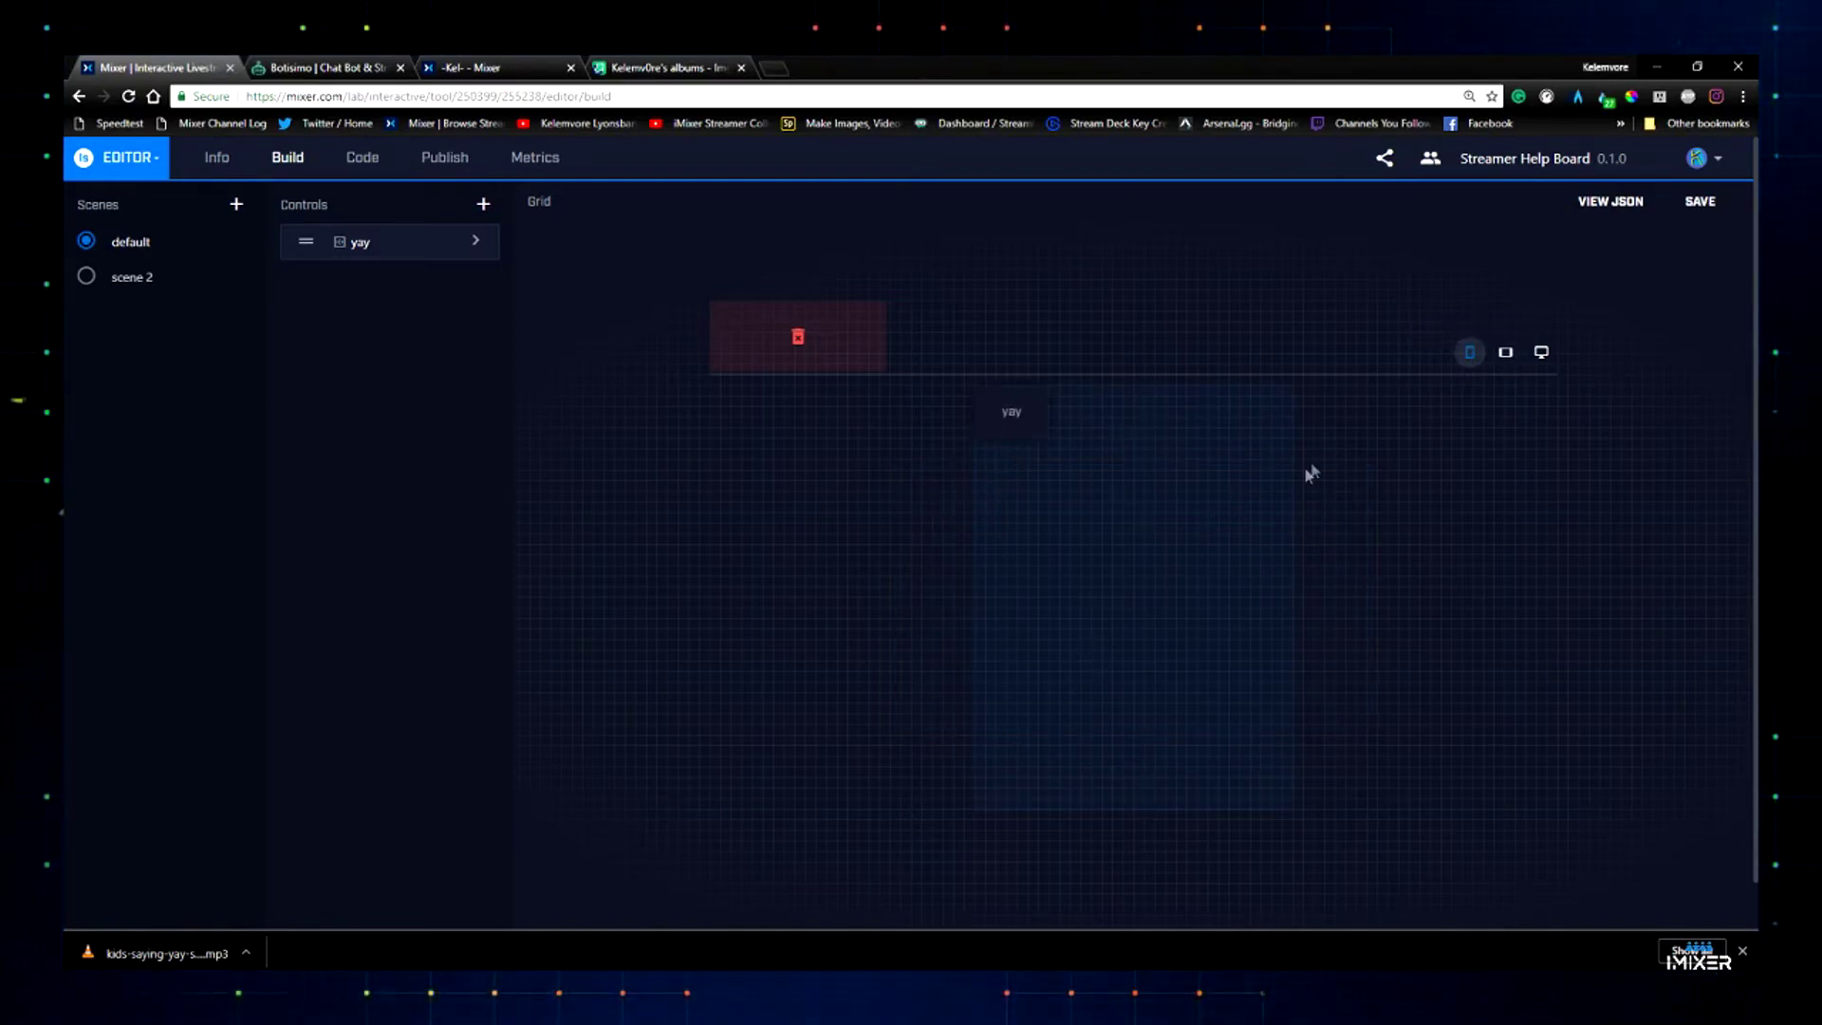
pyautogui.click(1543, 353)
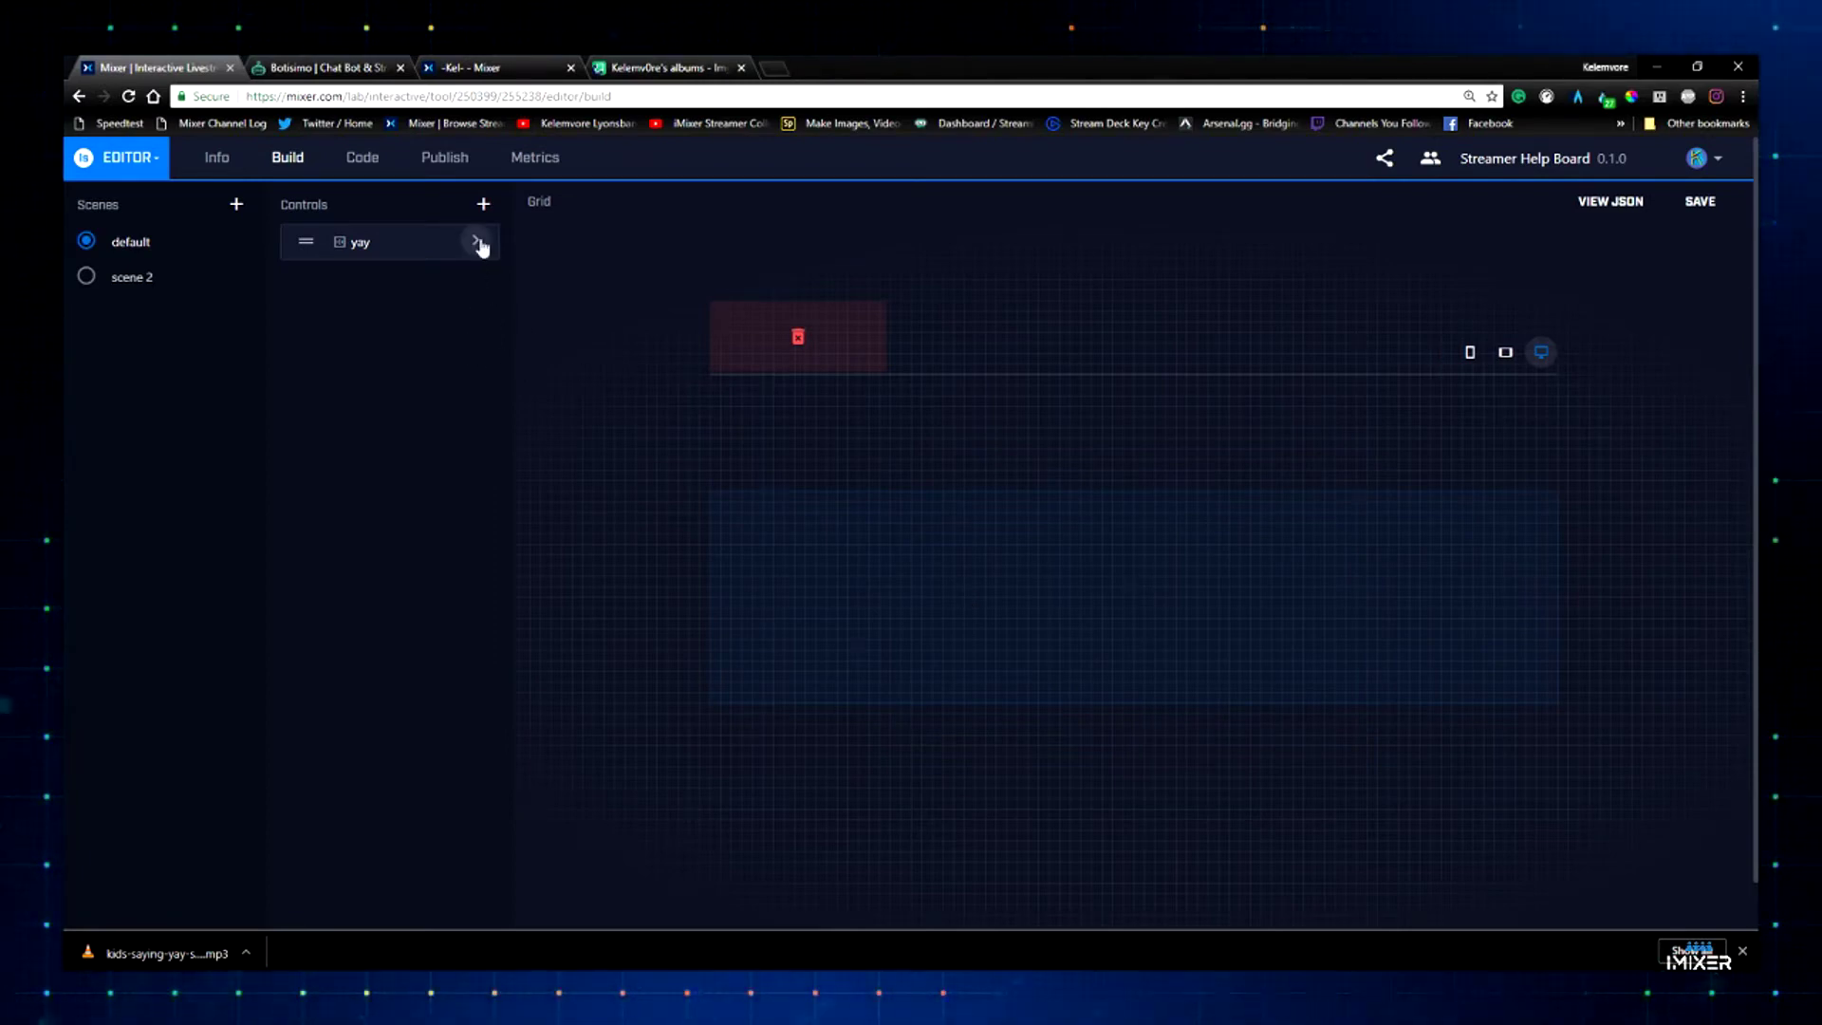
pyautogui.click(484, 206)
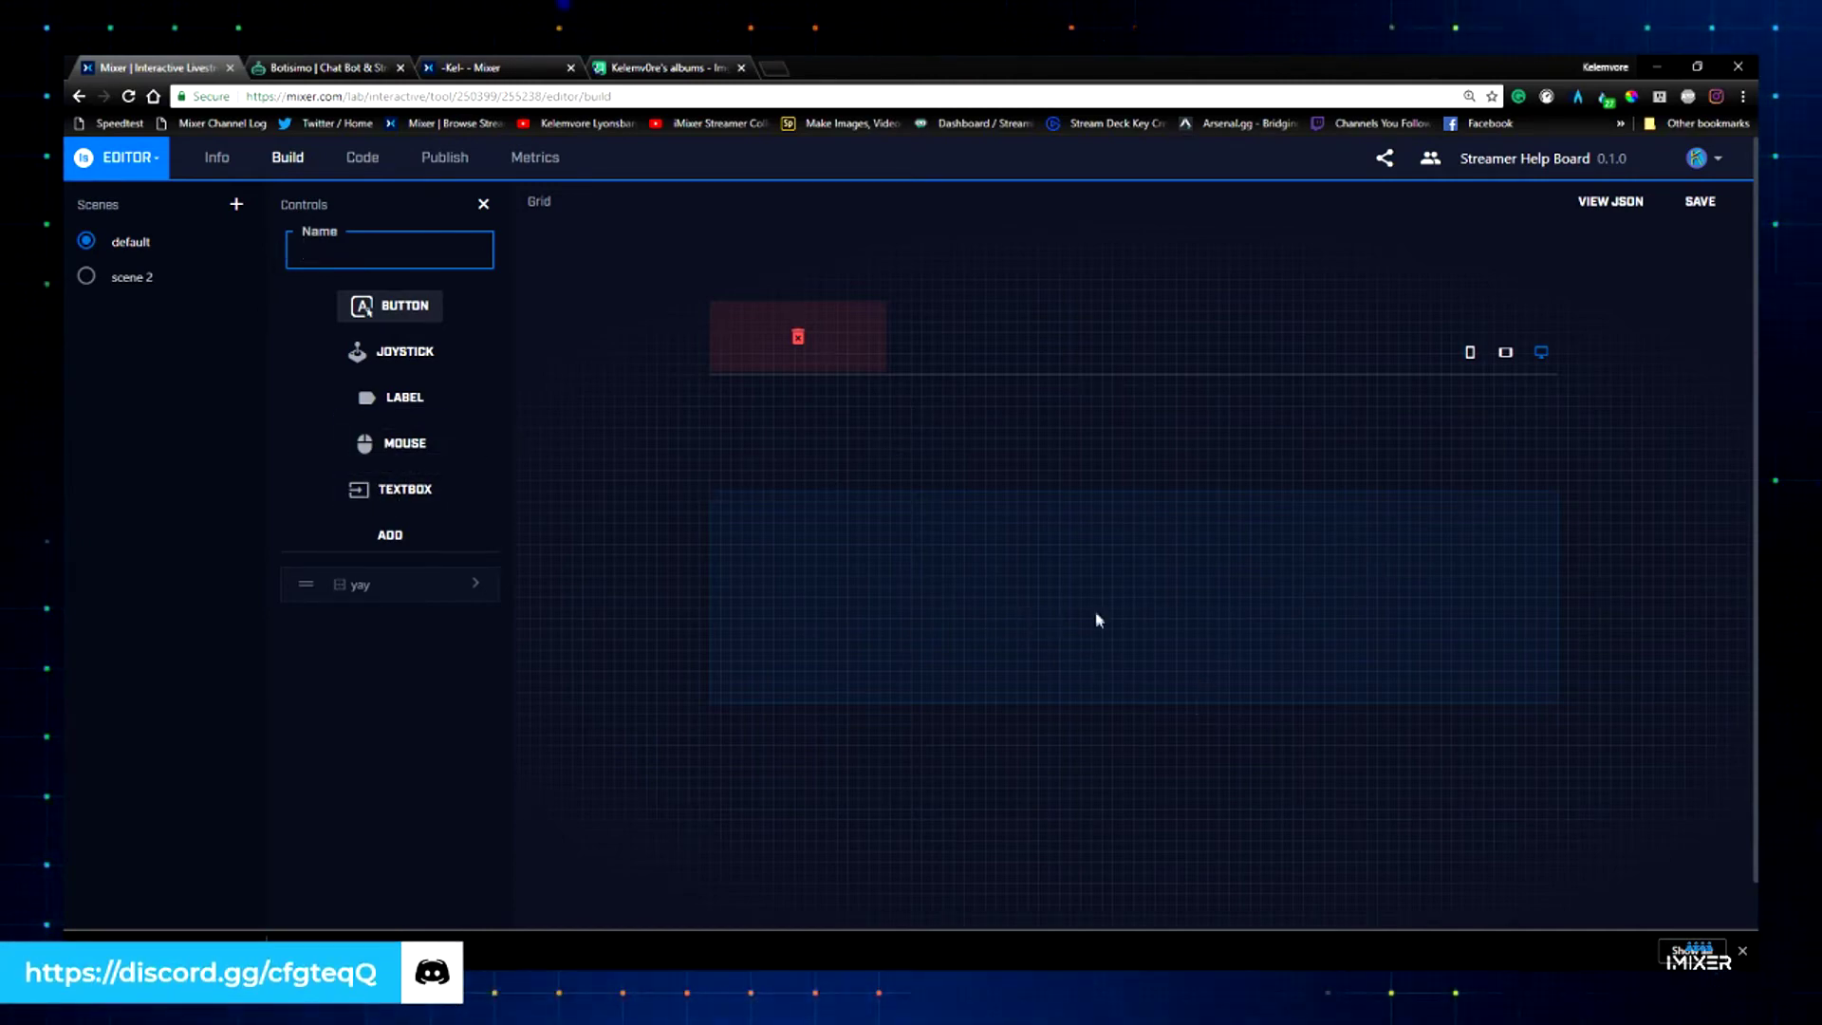
pyautogui.click(483, 204)
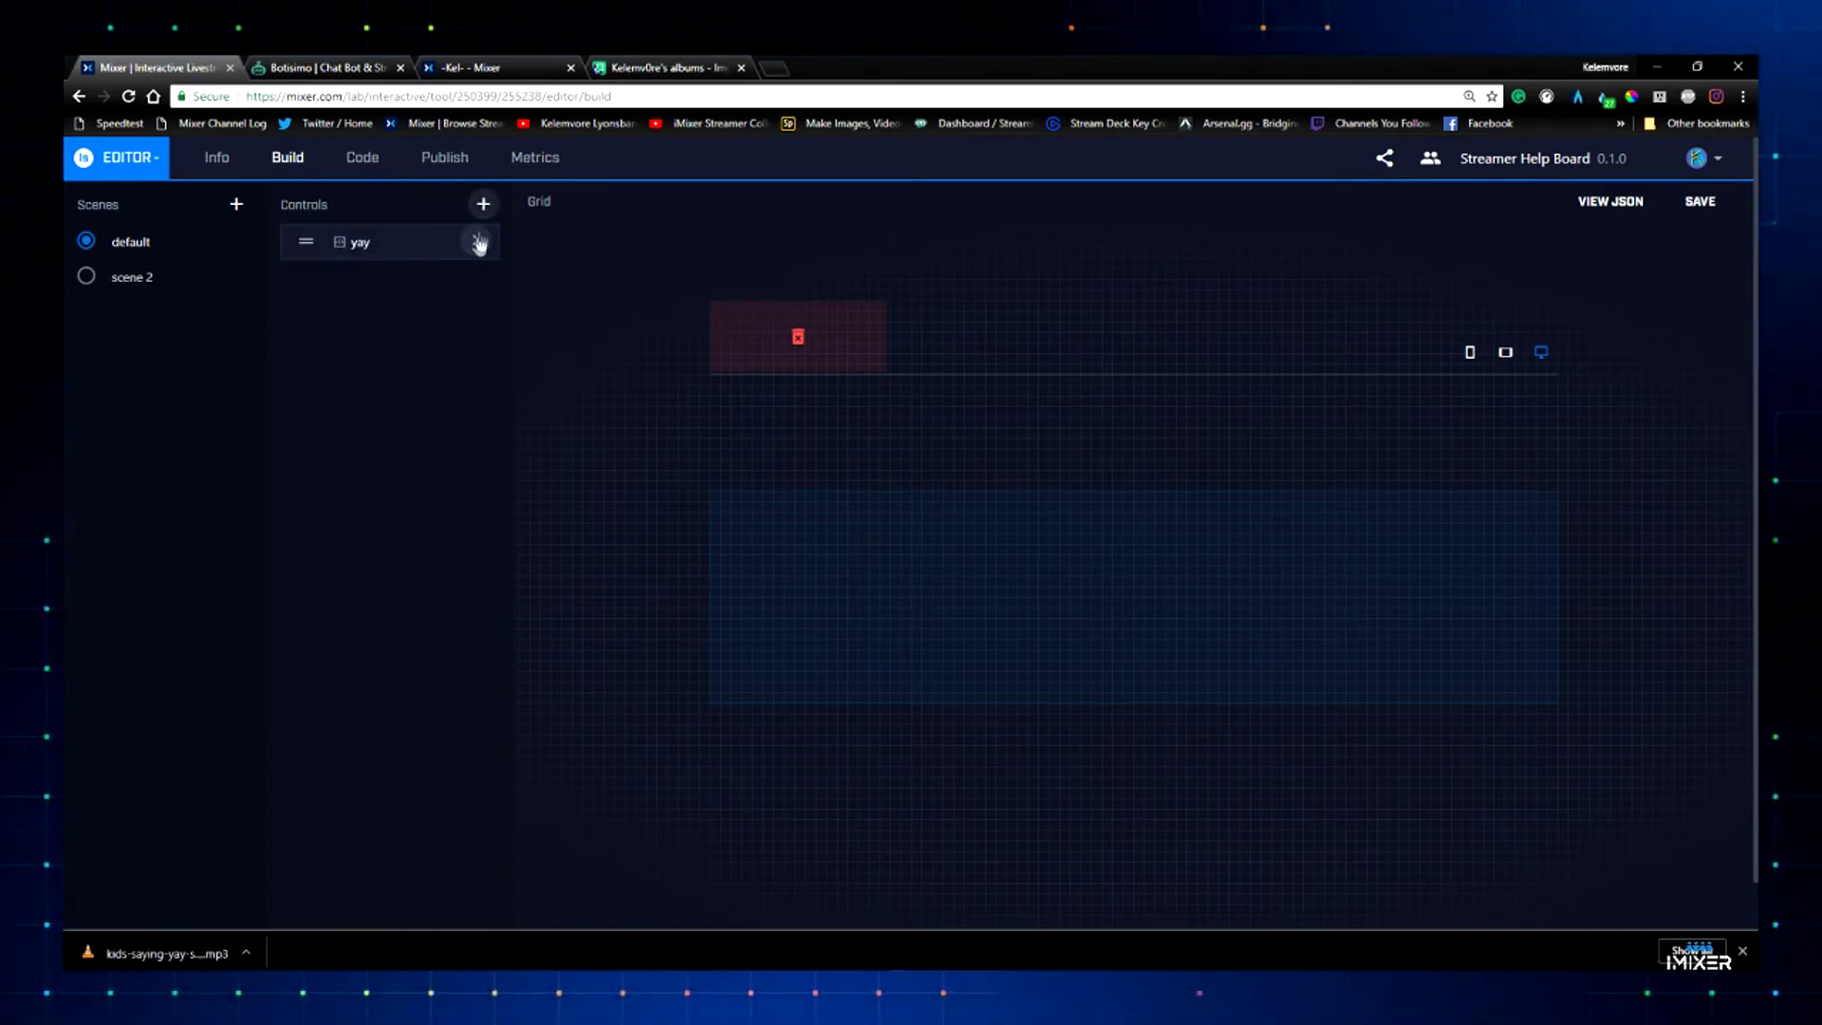
pyautogui.click(483, 204)
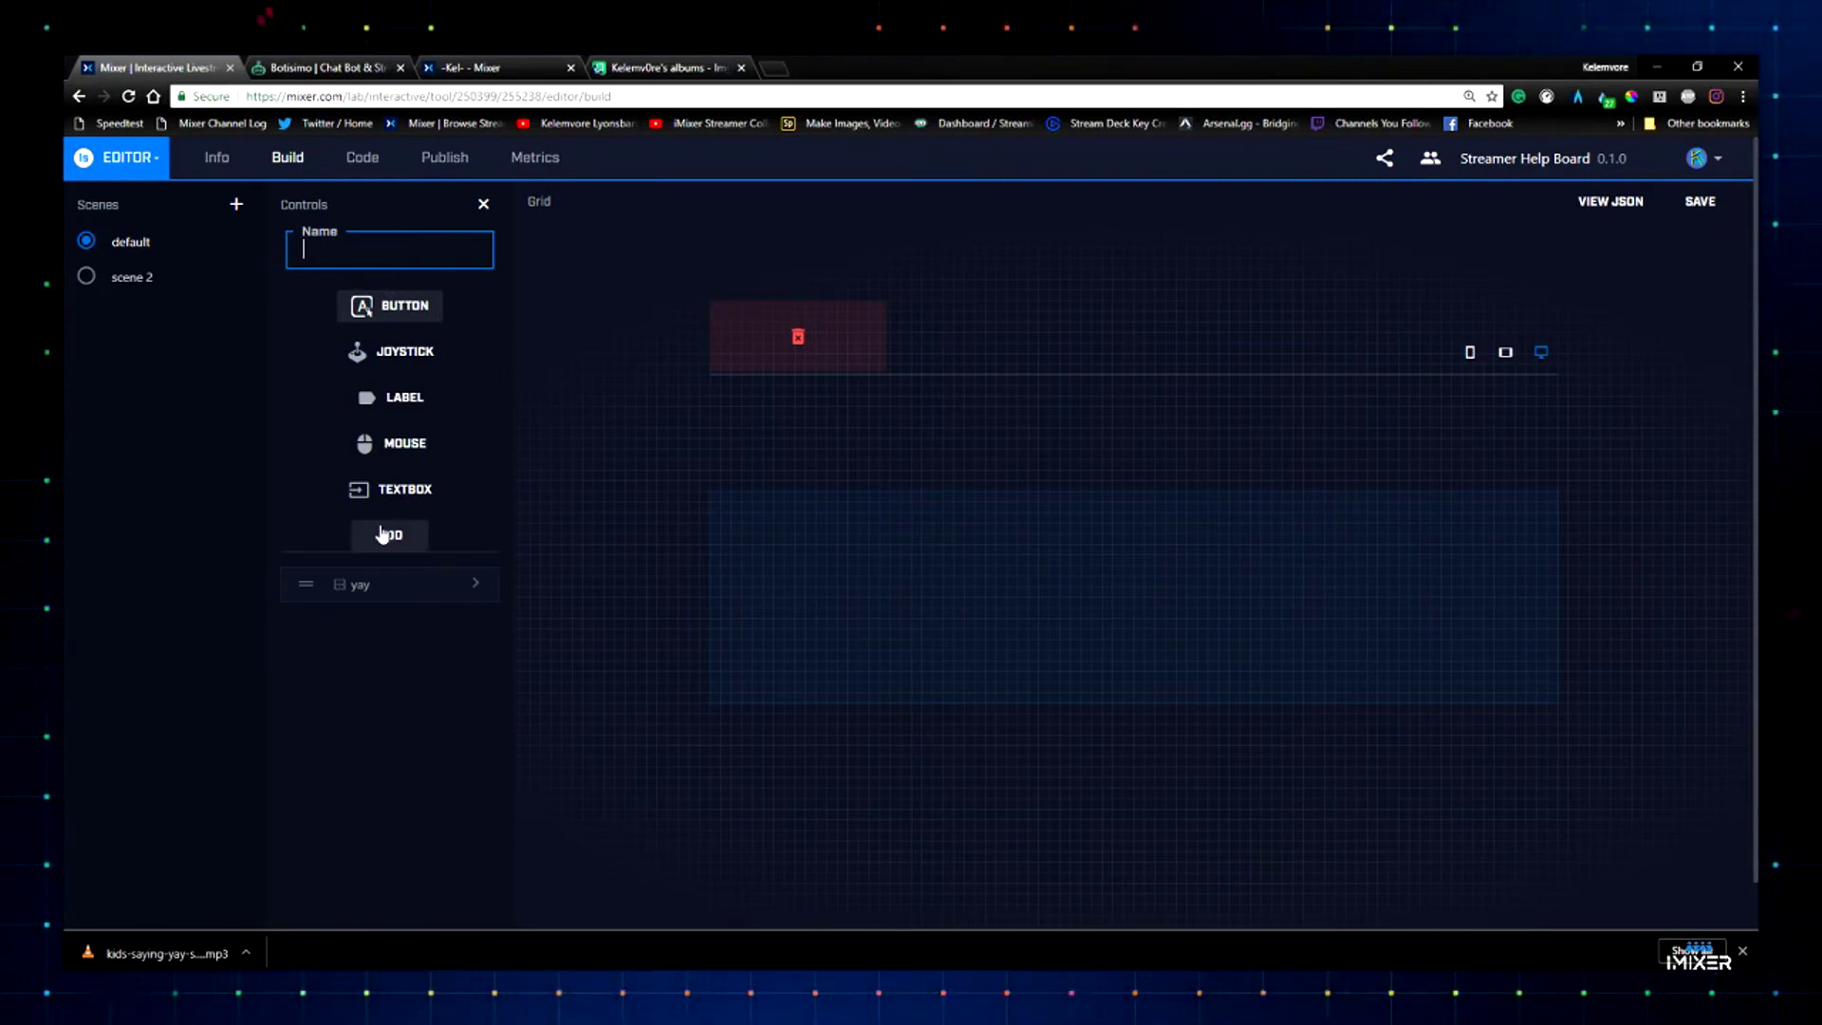
pyautogui.click(483, 204)
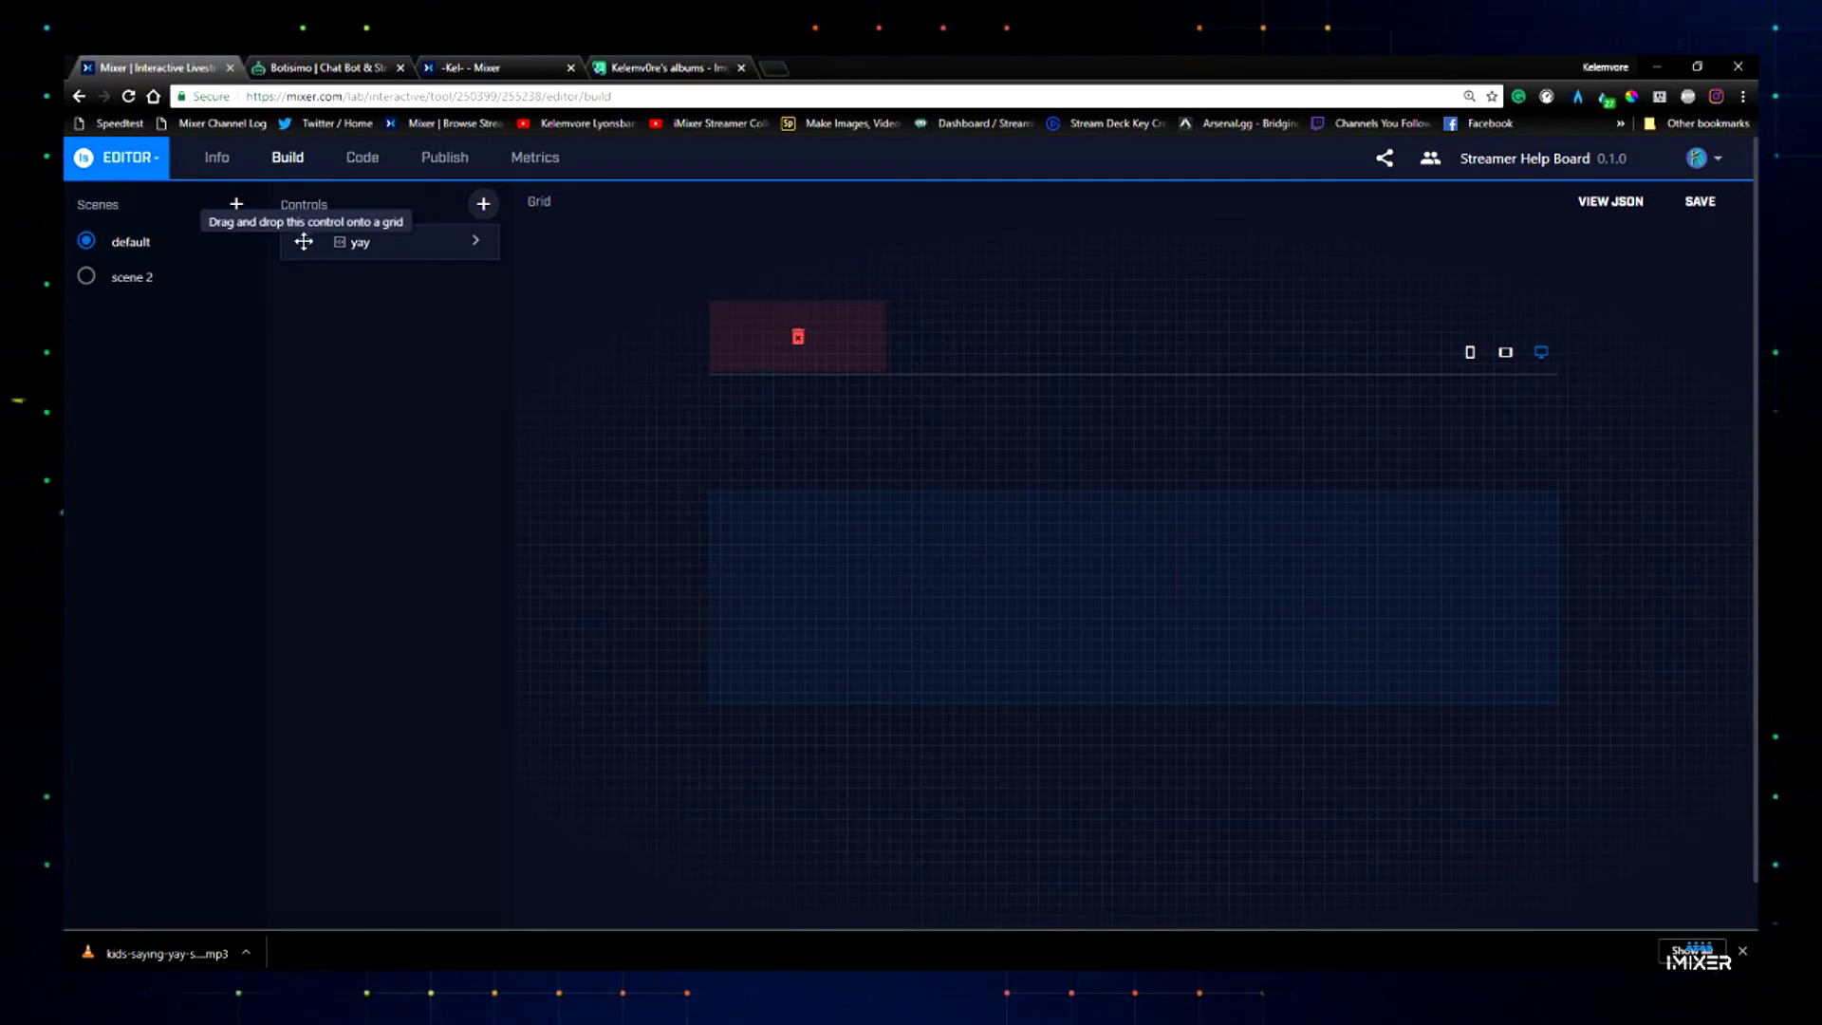
# - Place the yay control on the large desktop grid
pyautogui.moveTo(304, 244); pyautogui.dragTo(772, 533)
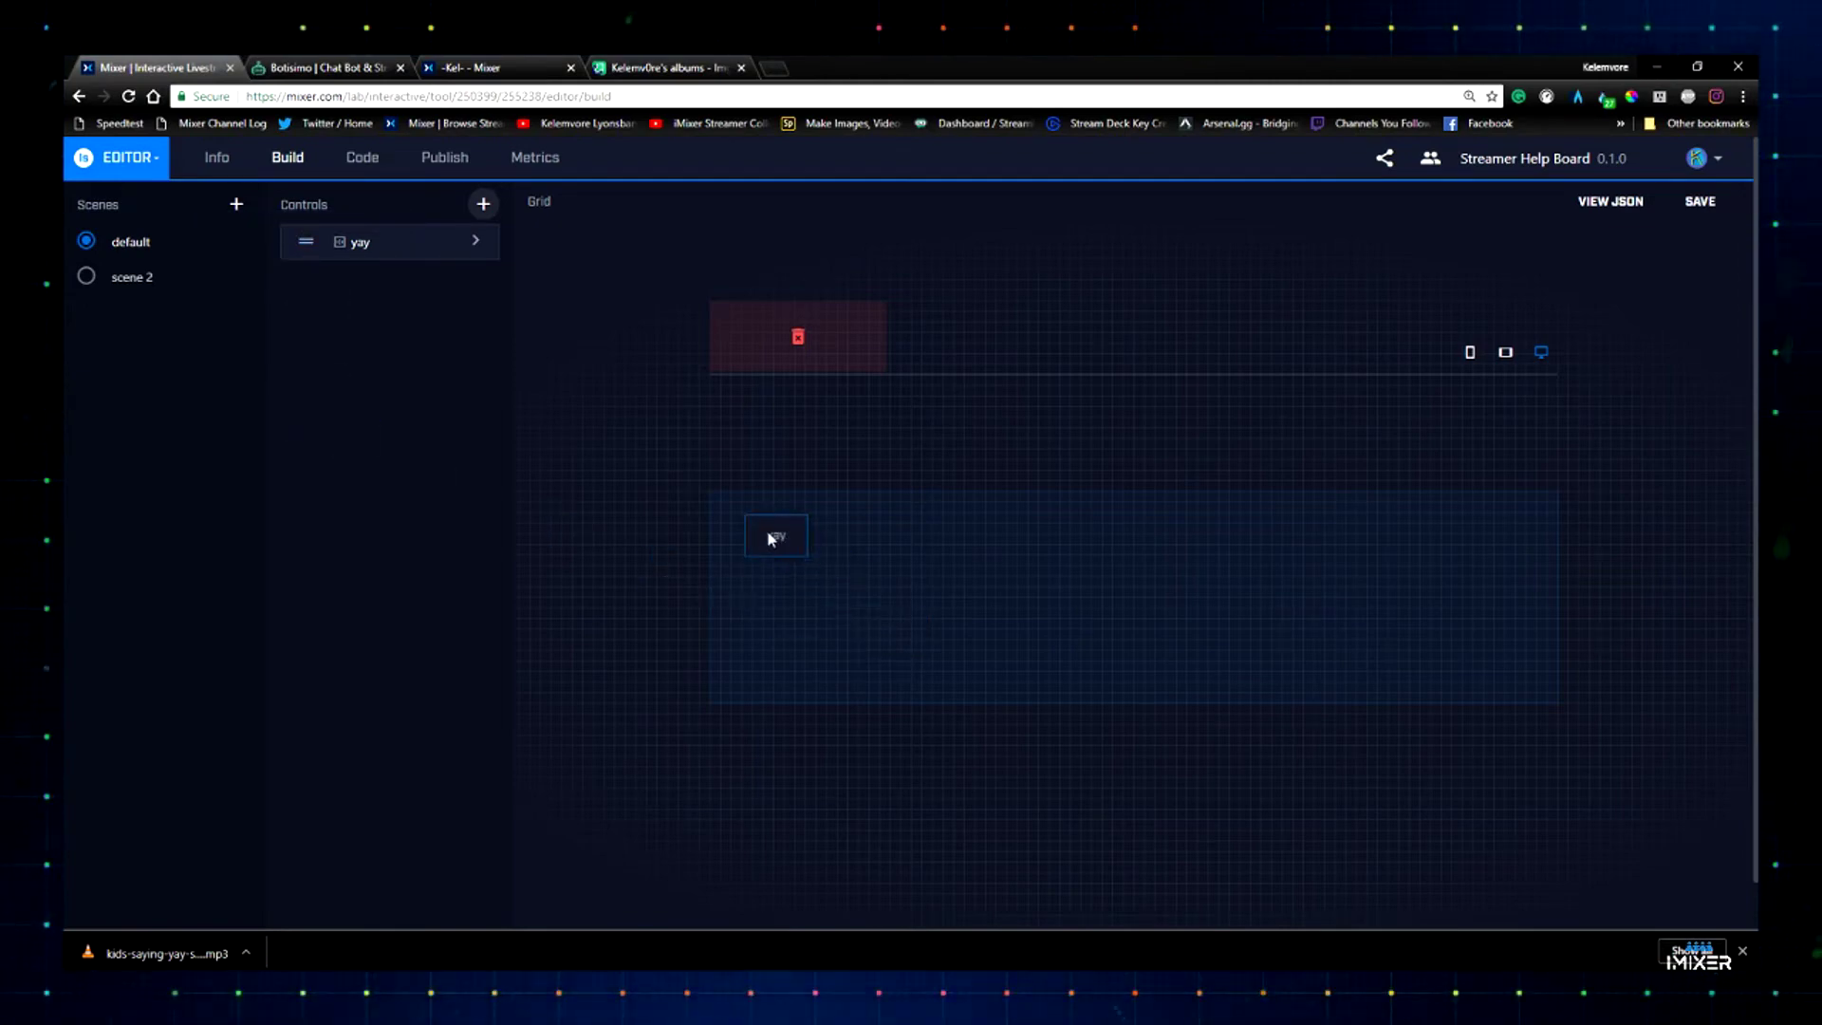
pyautogui.moveTo(1254, 588); pyautogui.dragTo(1260, 589)
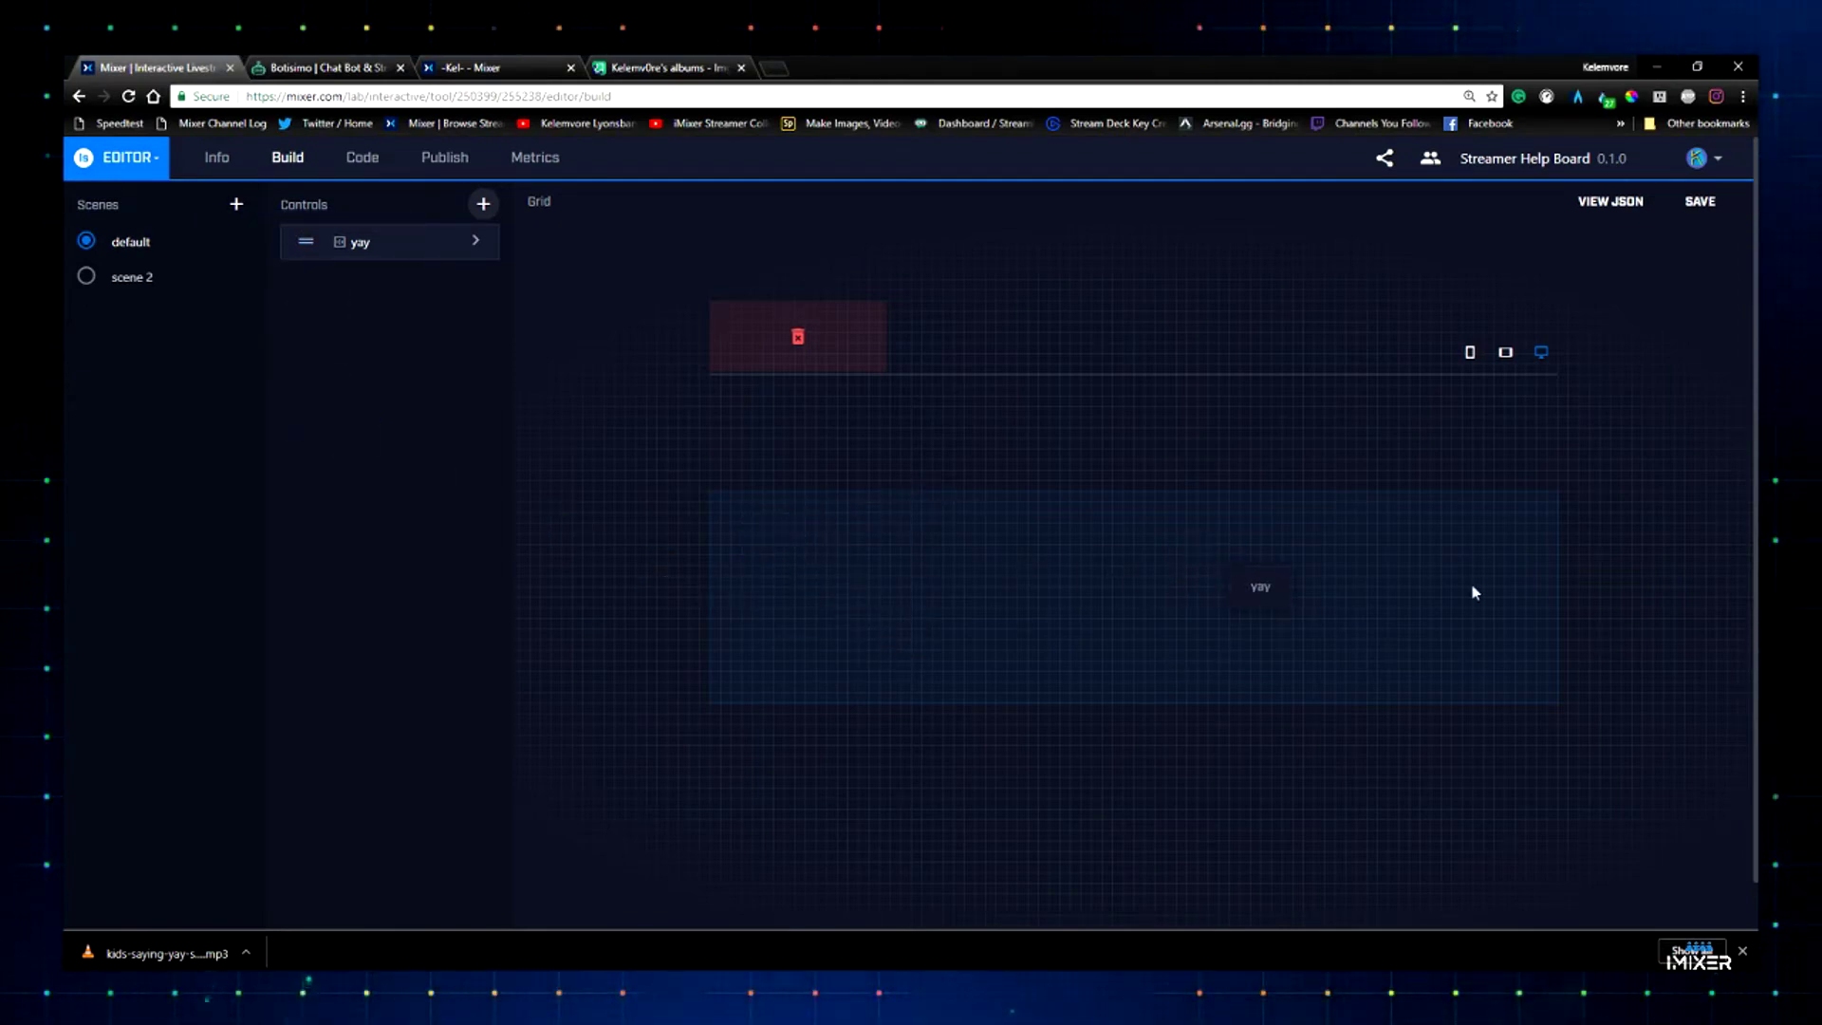
pyautogui.click(1260, 585)
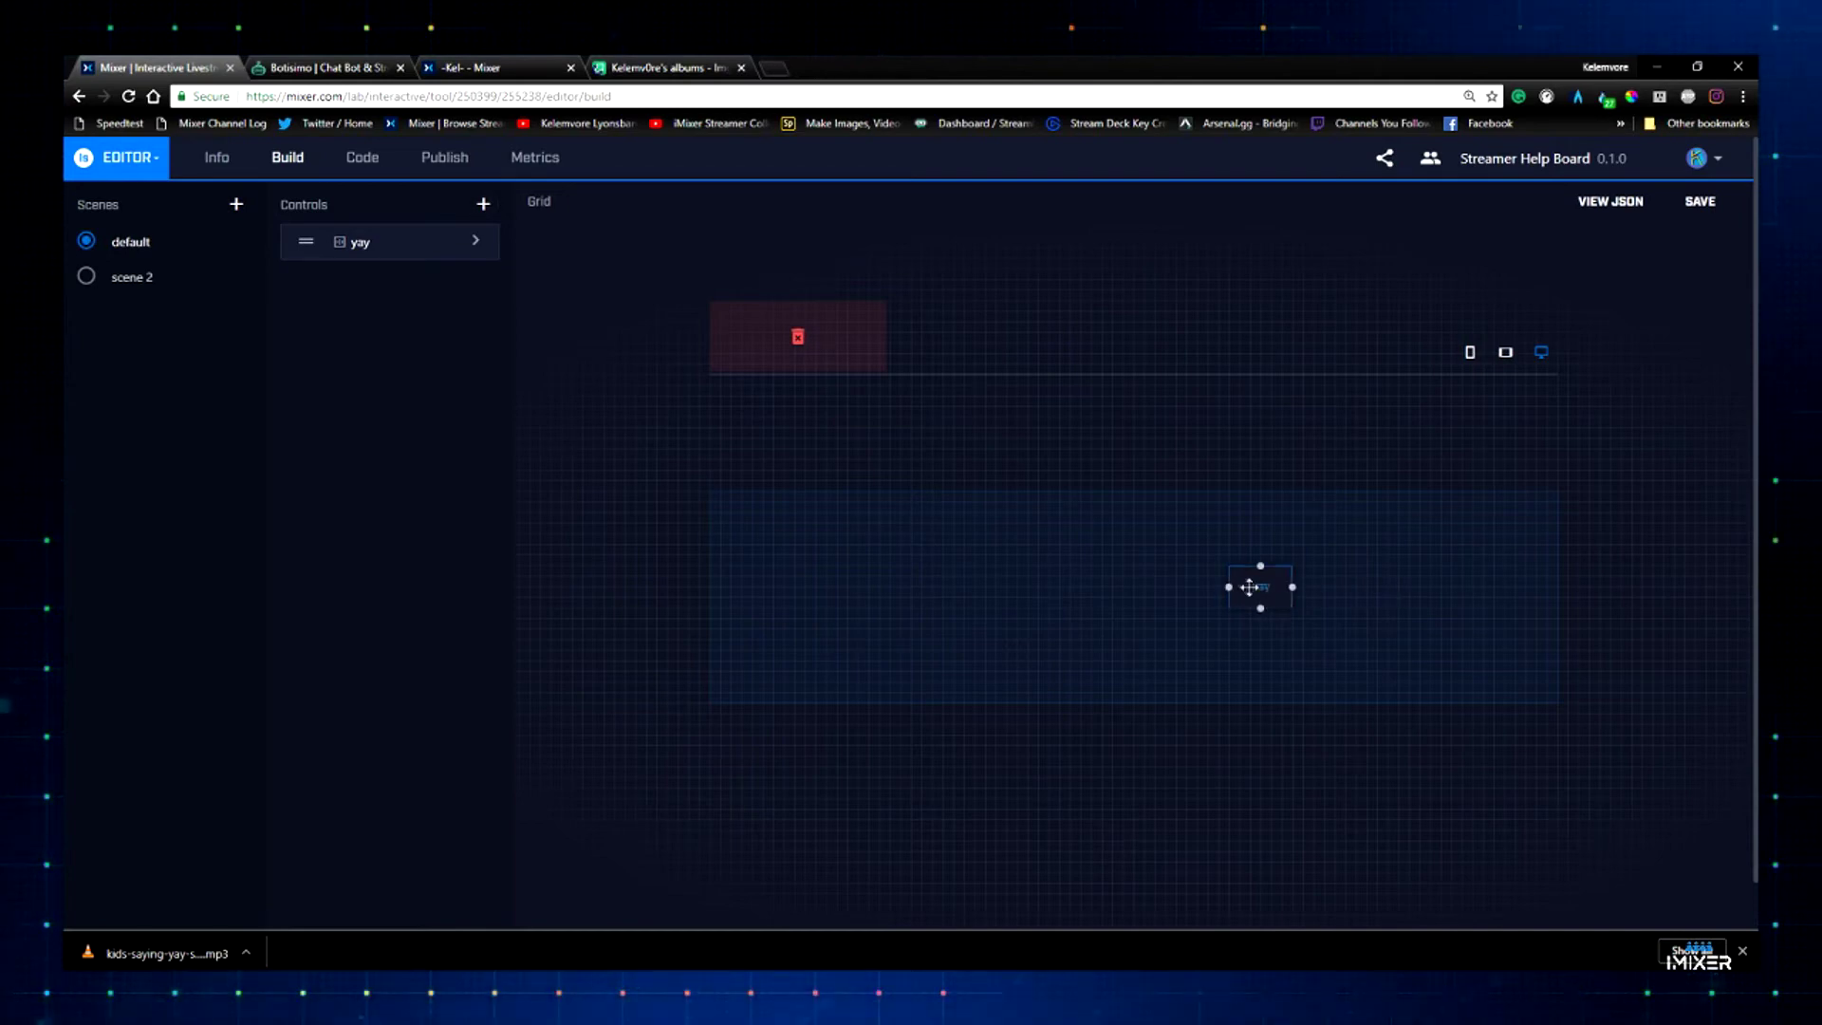
pyautogui.moveTo(1290, 587); pyautogui.dragTo(1297, 654)
pyautogui.moveTo(1298, 719); pyautogui.dragTo(1191, 538)
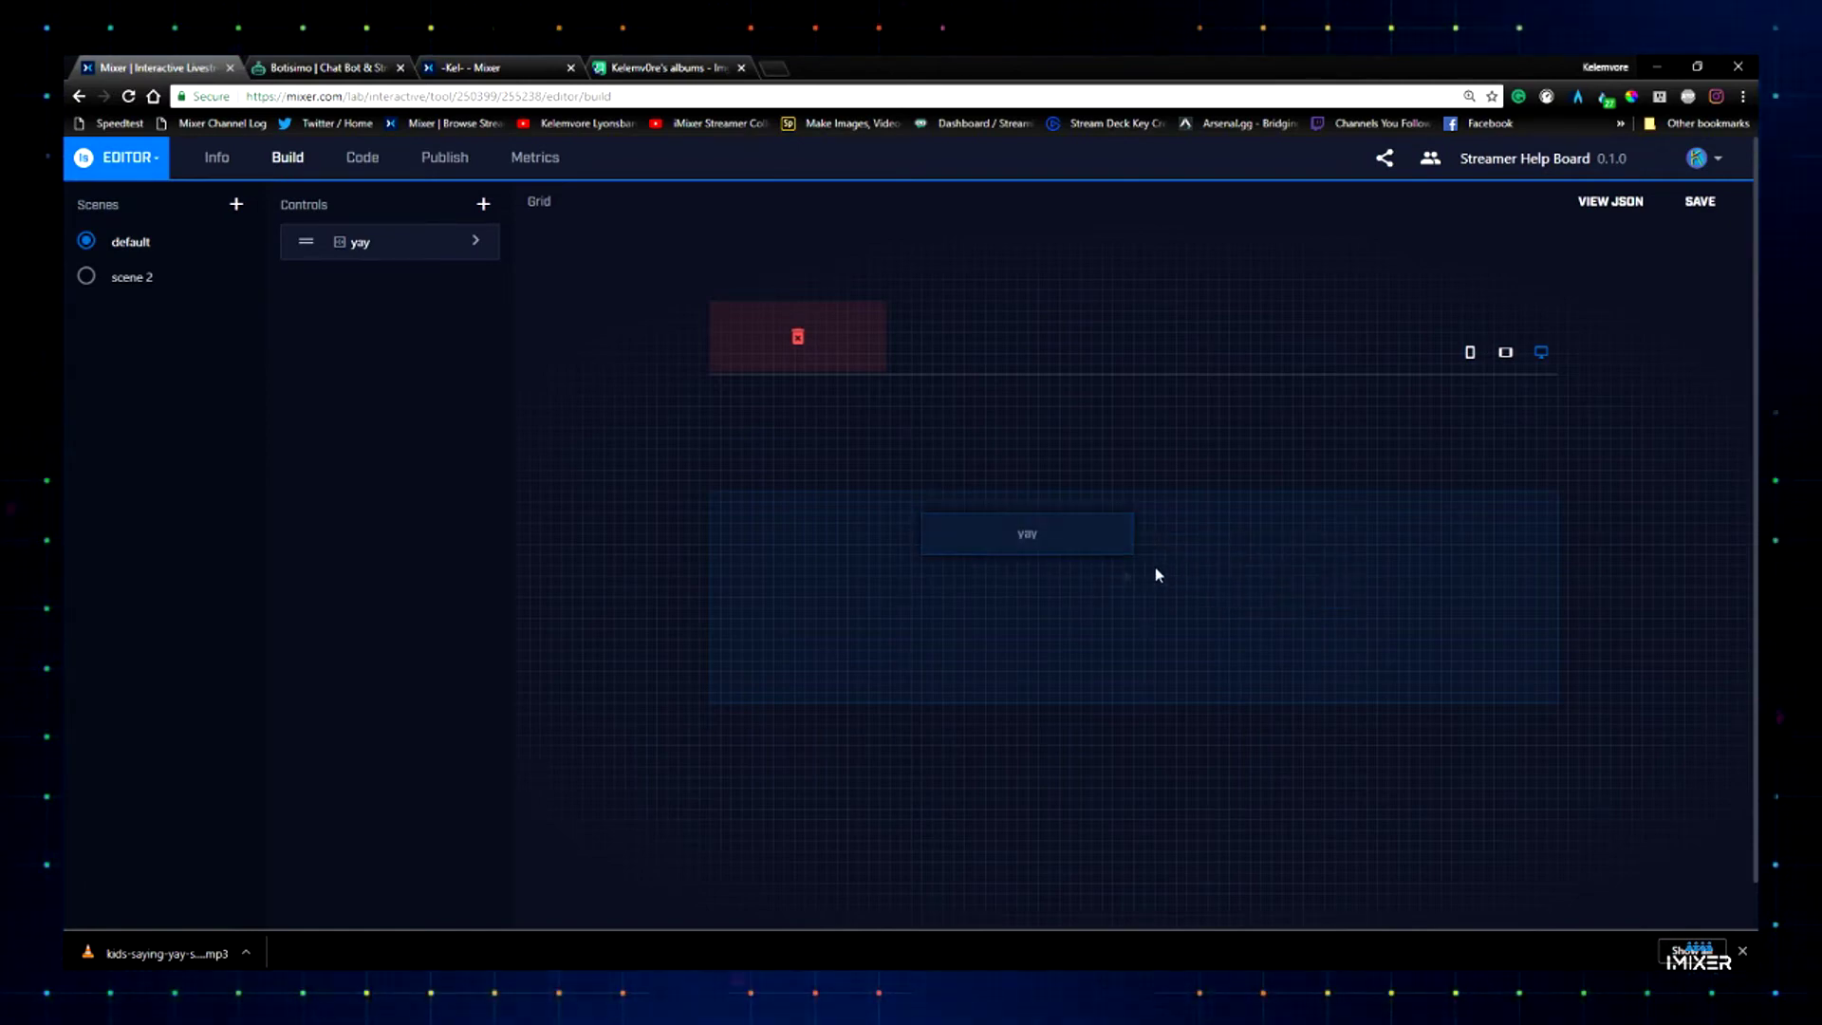
# - Resize and reposition the yay control on the grid, then open its control settings
pyautogui.moveTo(1029, 555); pyautogui.dragTo(1032, 565)
pyautogui.moveTo(1029, 690); pyautogui.dragTo(1063, 759)
pyautogui.moveTo(1032, 595); pyautogui.dragTo(888, 606)
pyautogui.moveTo(878, 670); pyautogui.dragTo(873, 600)
pyautogui.moveTo(983, 556); pyautogui.dragTo(911, 569)
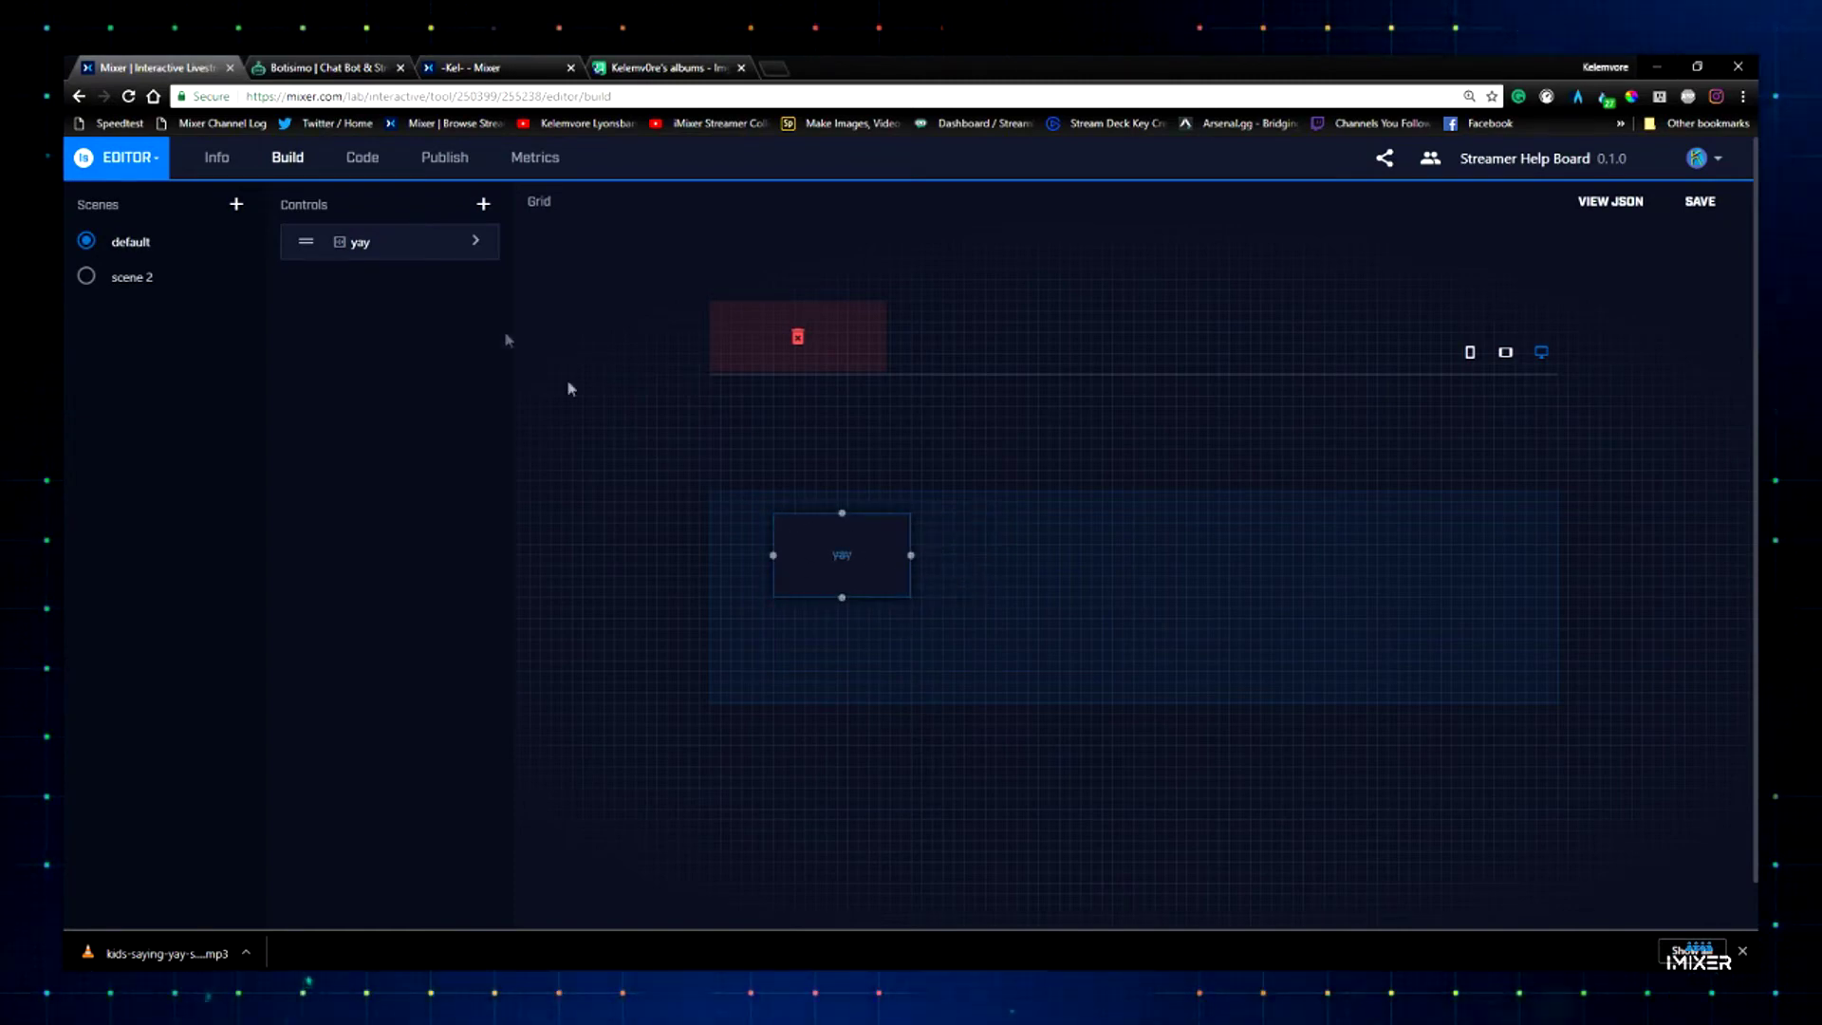
pyautogui.click(477, 247)
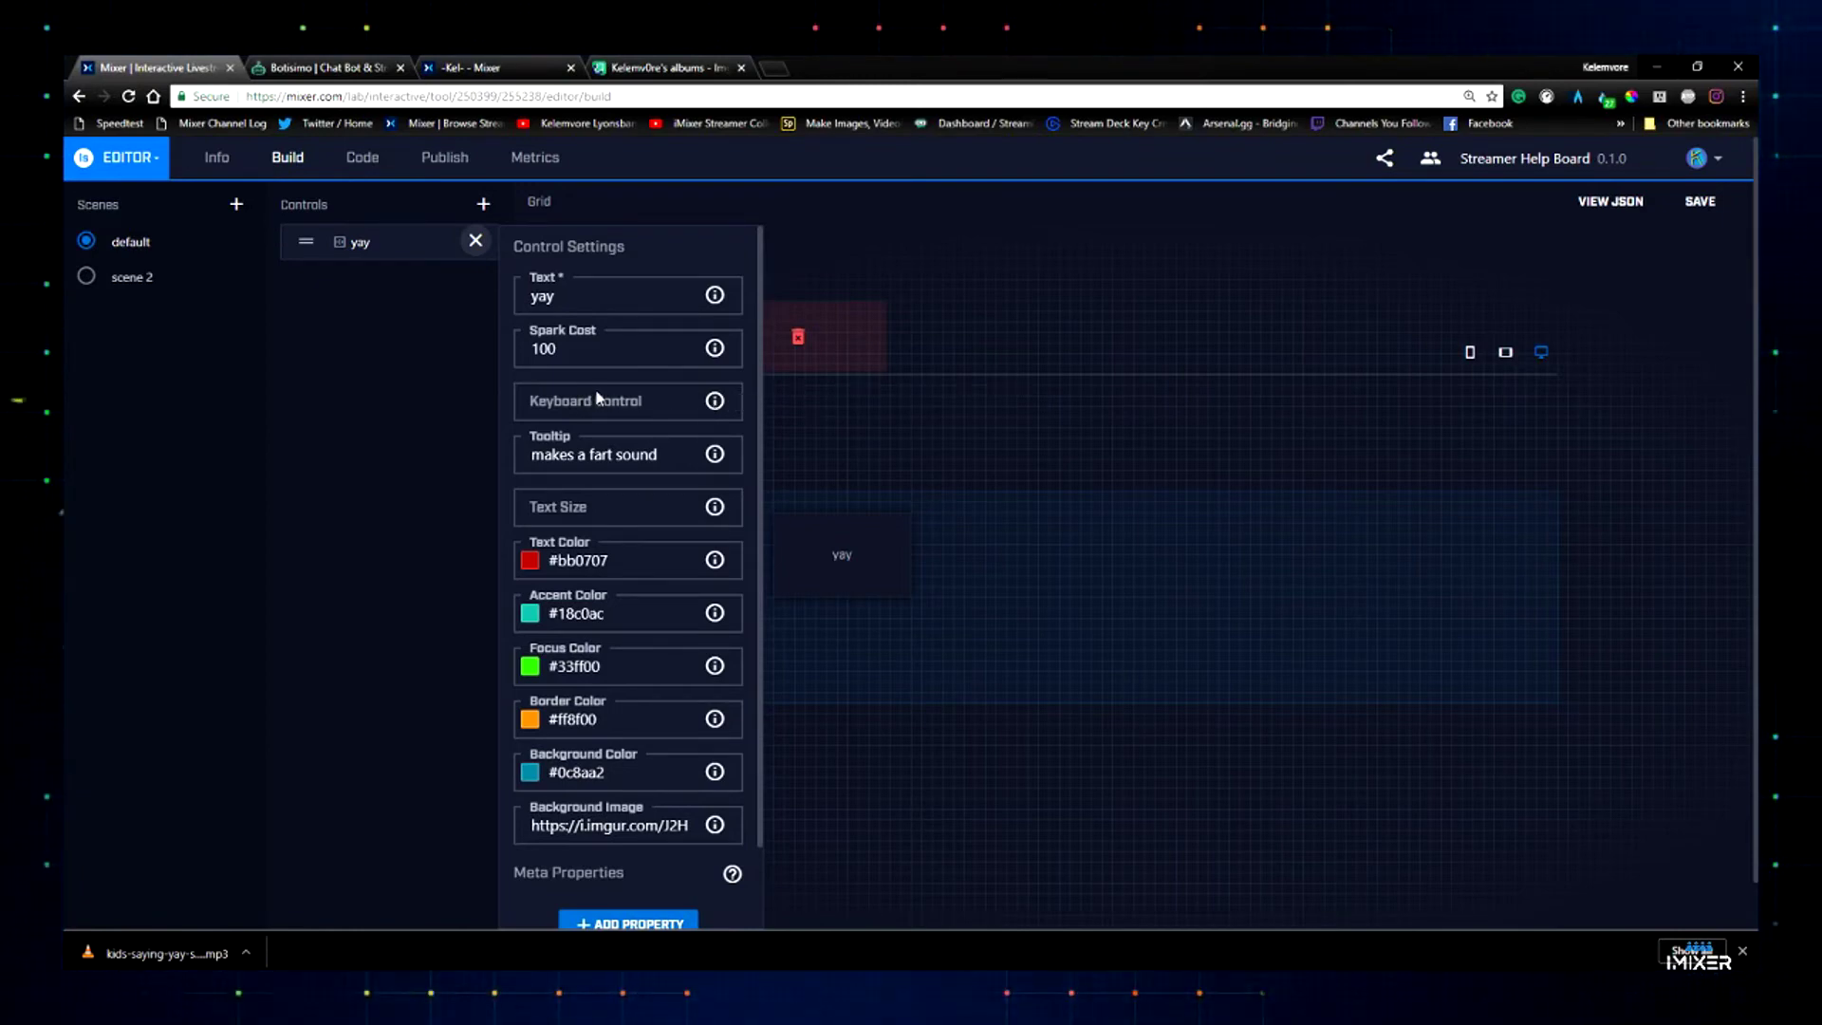
# - Check the info tooltips on the yay control's colour fields, then go to the Imgur albums page
pyautogui.moveTo(717, 404)
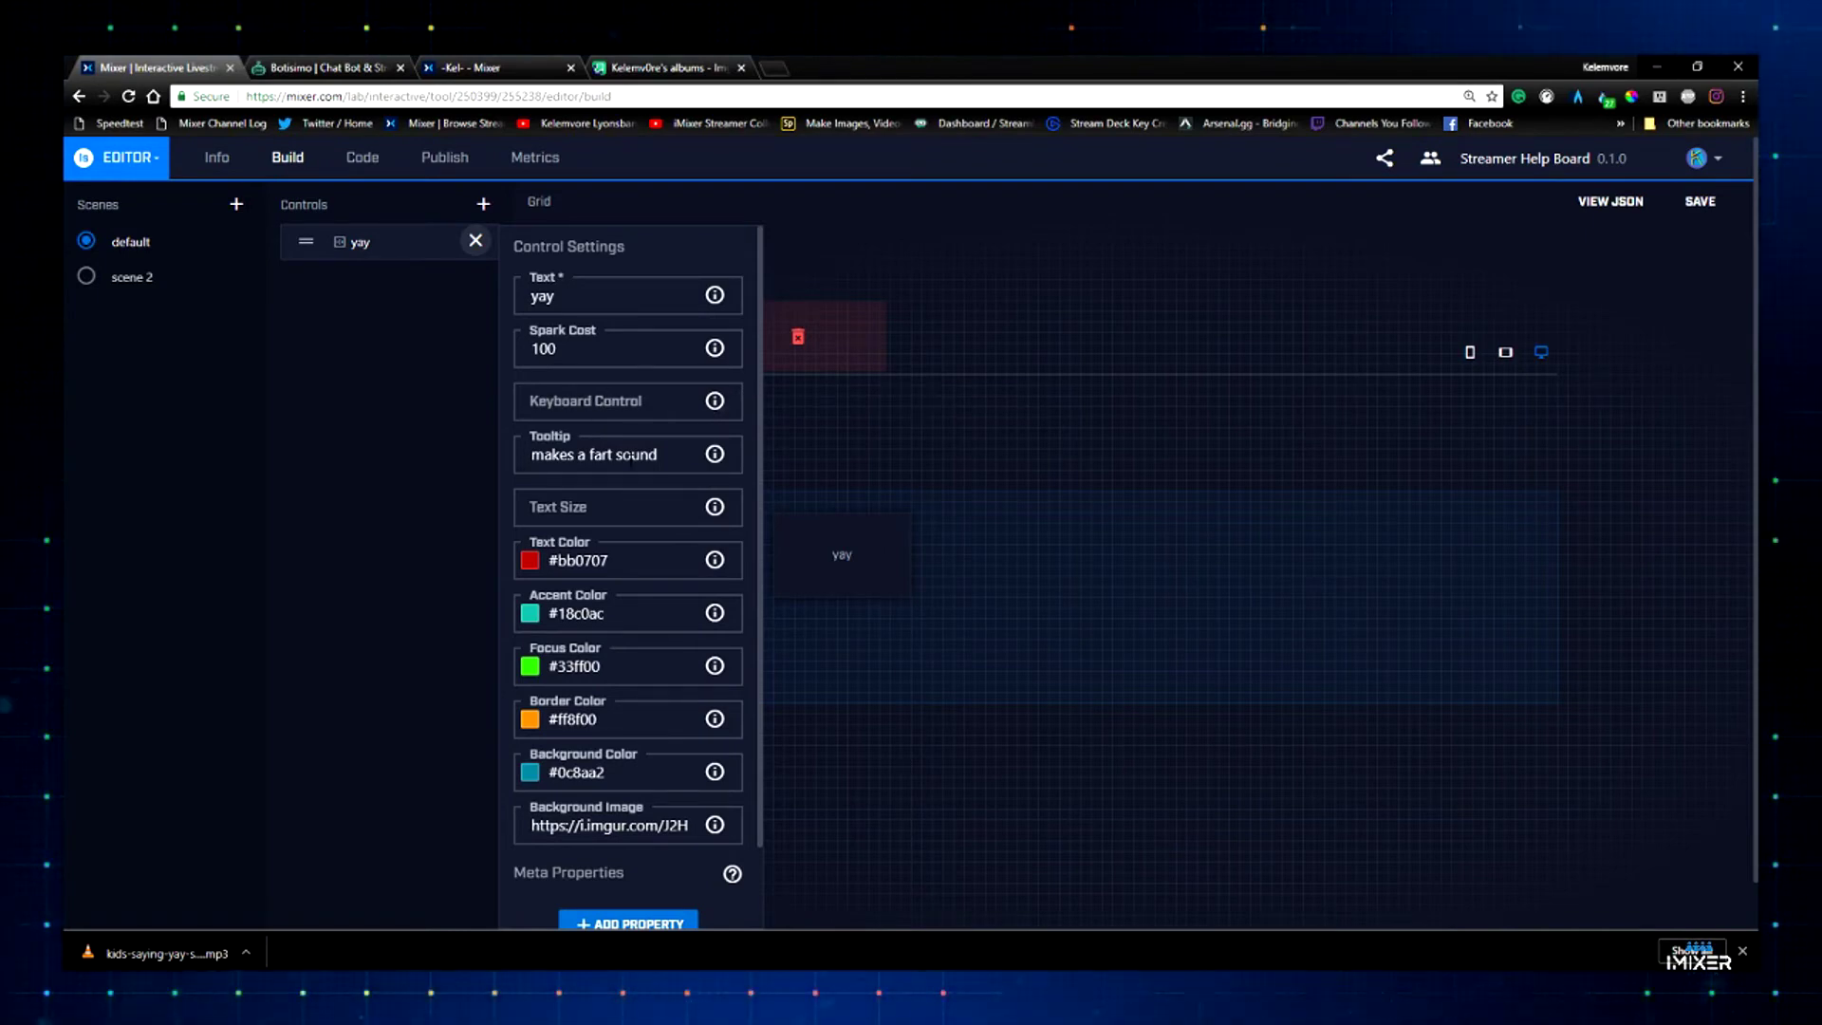
pyautogui.moveTo(713, 456)
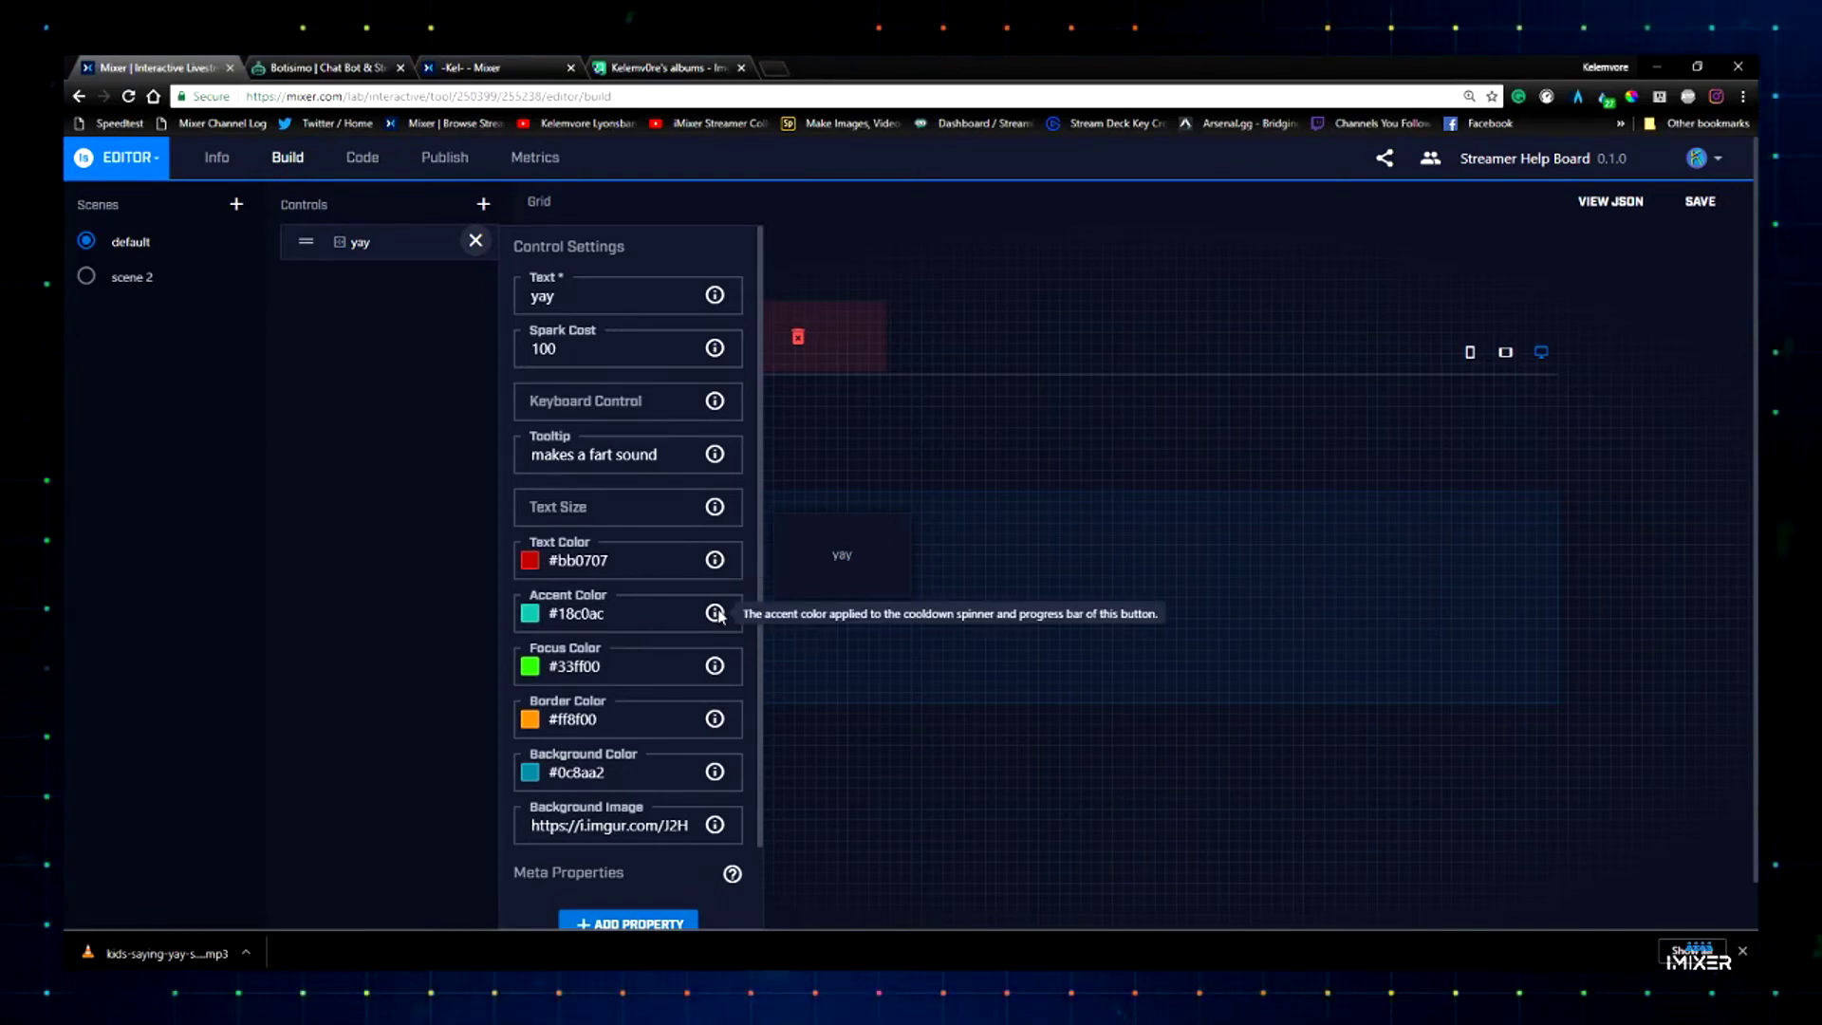
pyautogui.moveTo(715, 724)
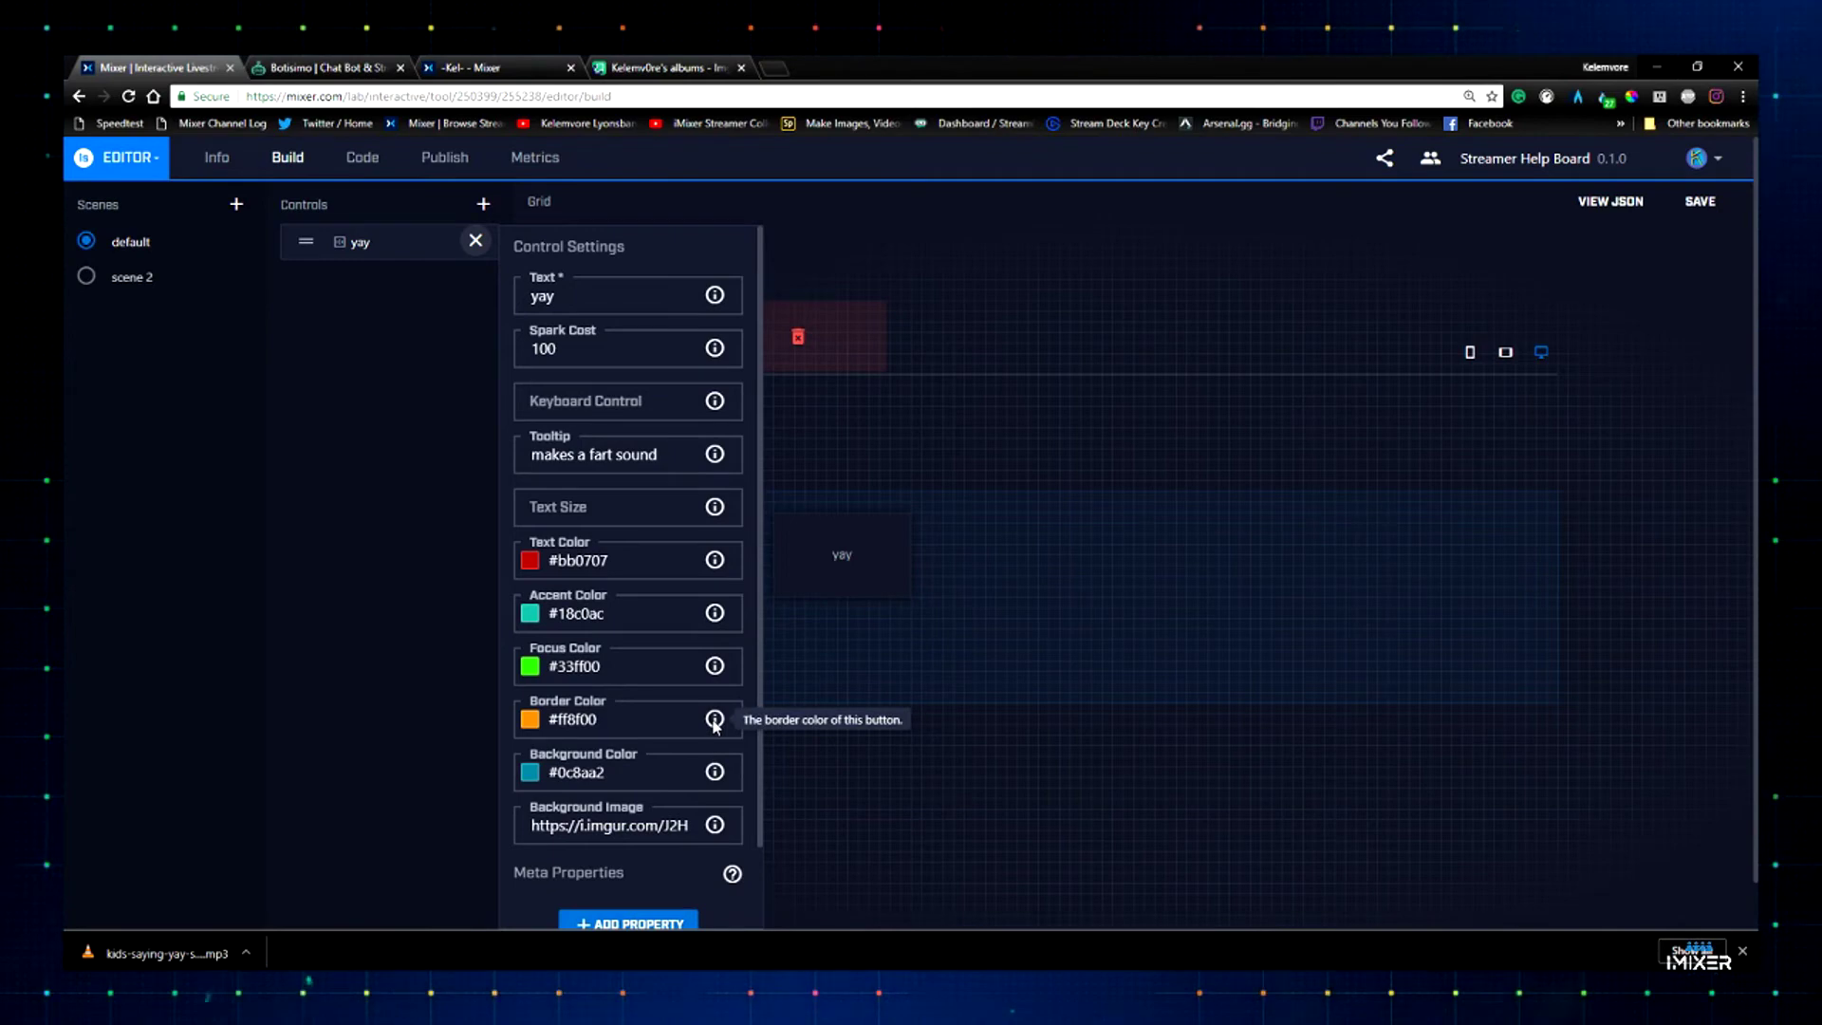
pyautogui.moveTo(714, 668)
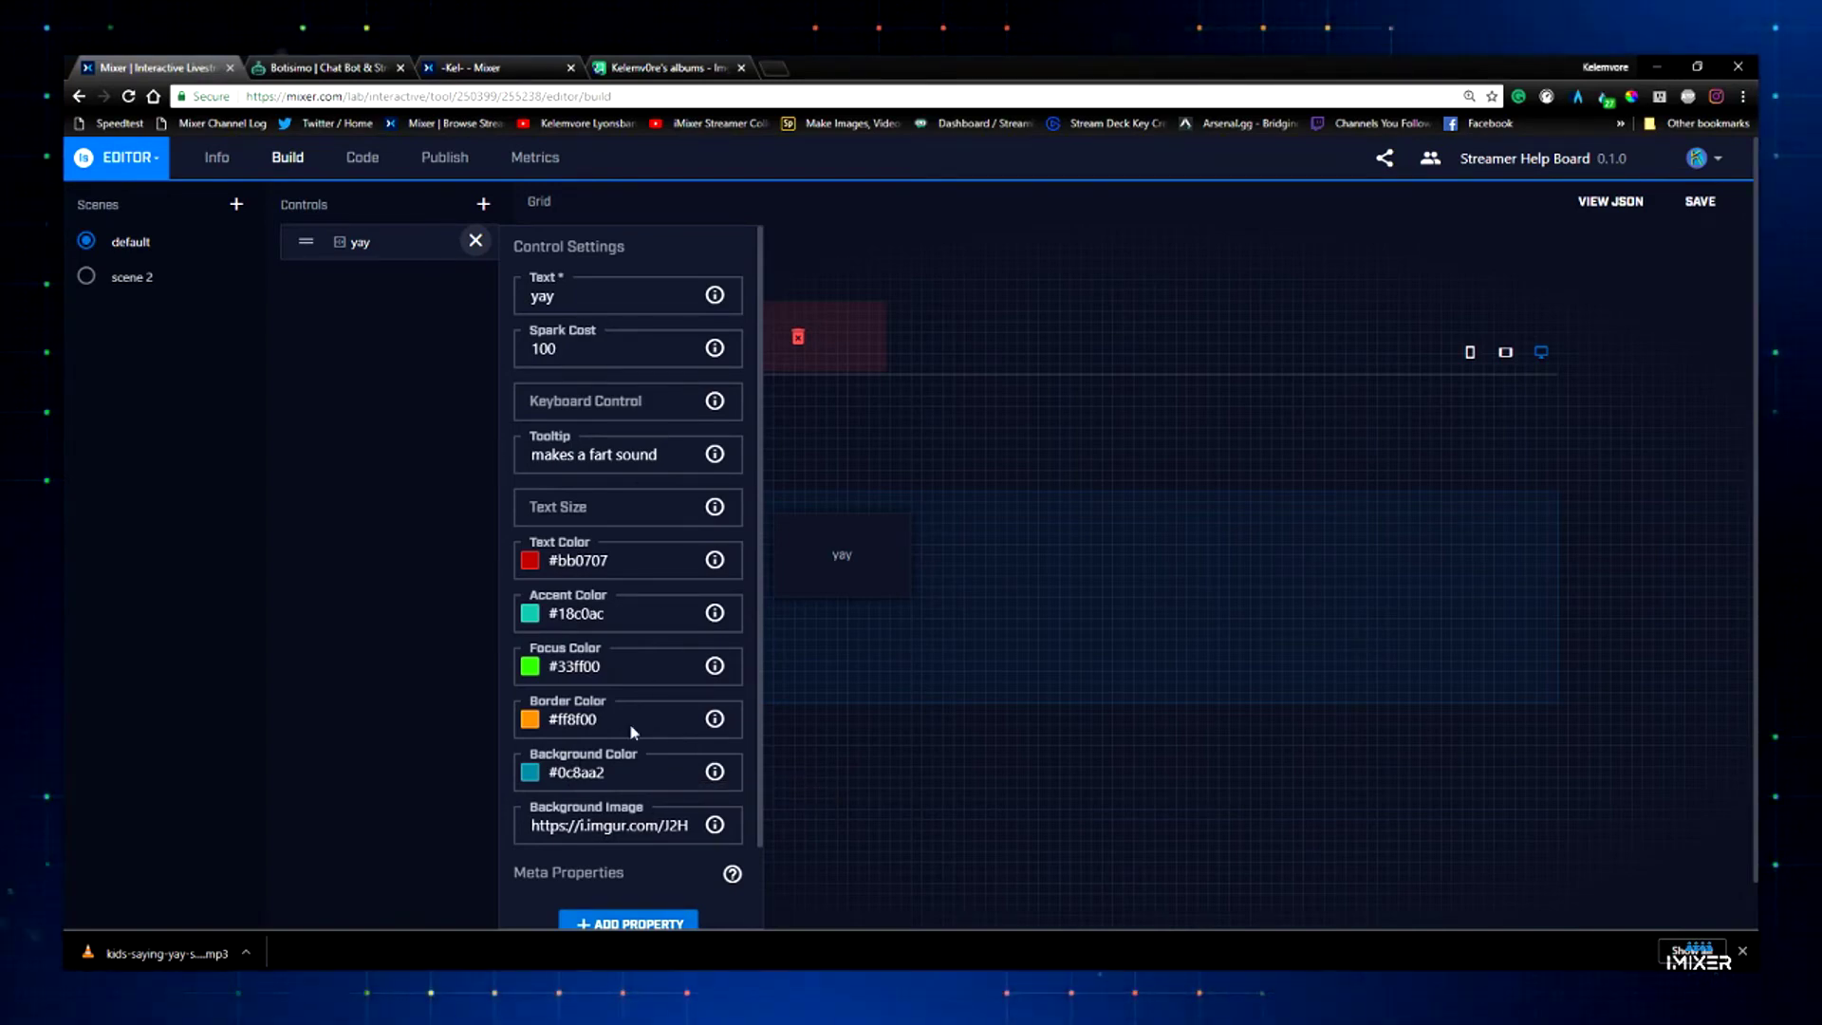
pyautogui.click(660, 67)
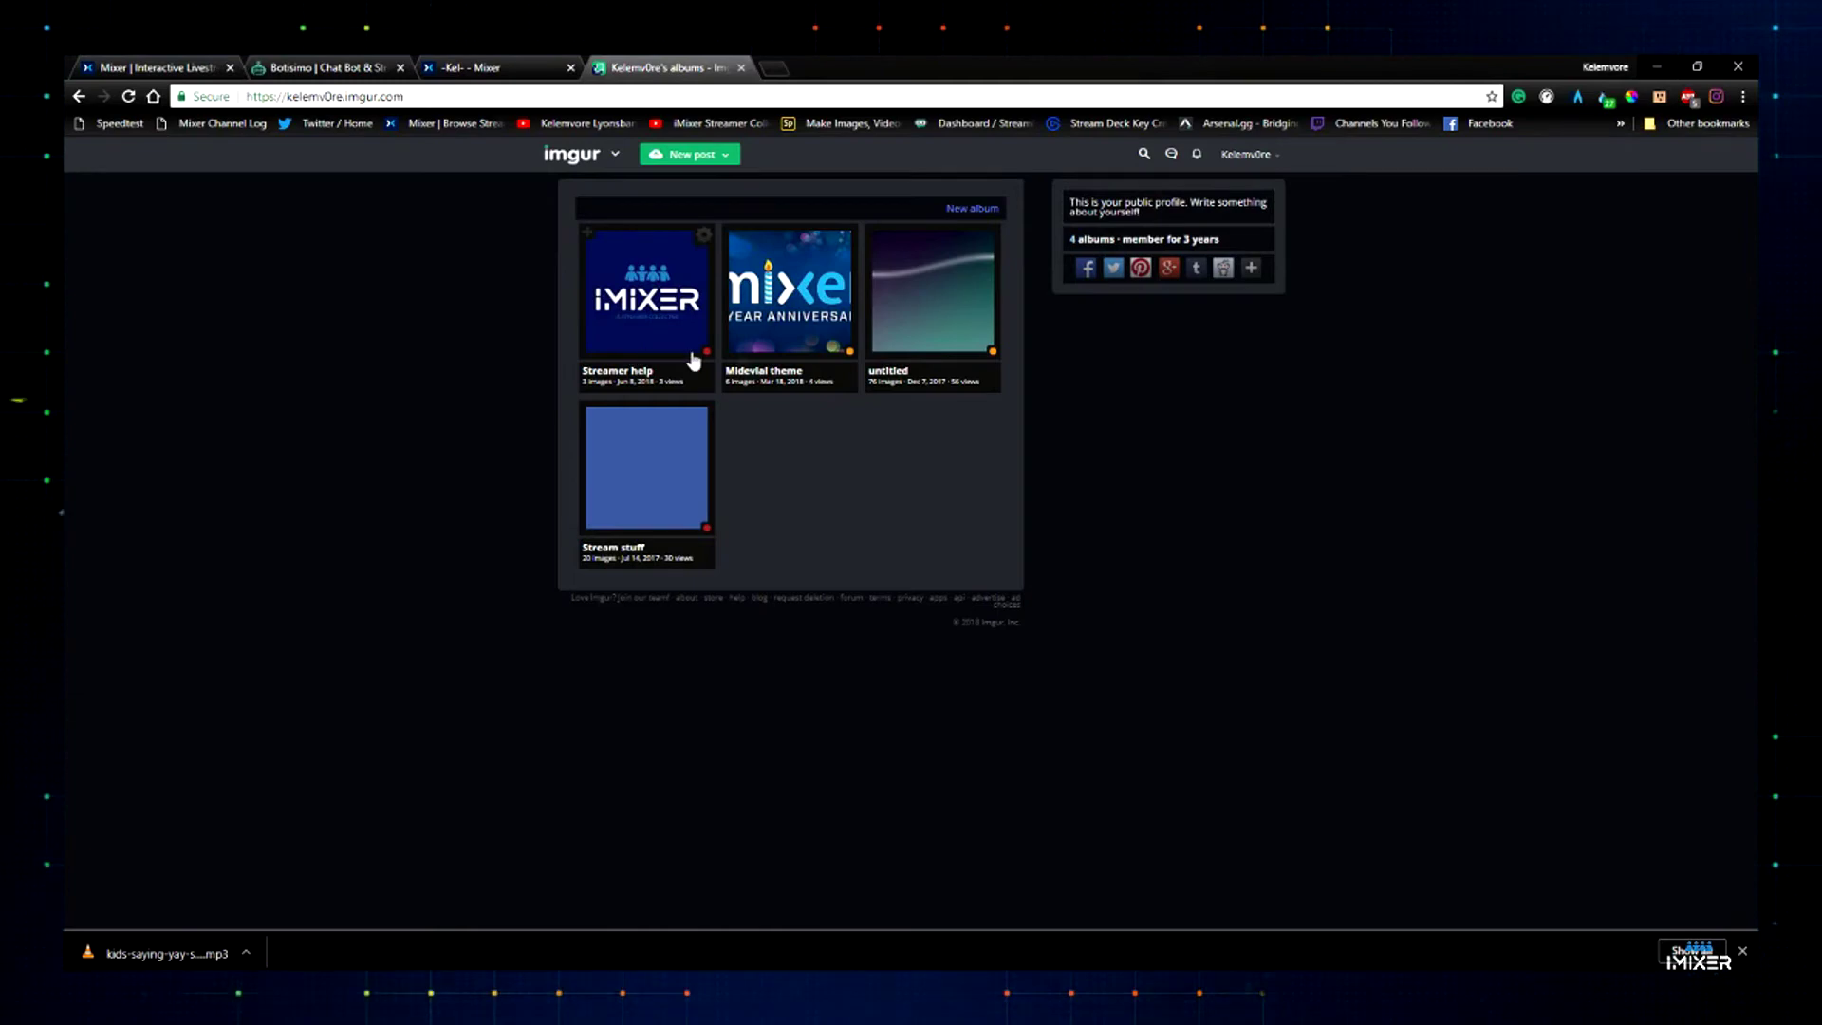
# - Copy the untitled Imgur album's GIF image address and return to the Mixer editor
pyautogui.click(933, 290)
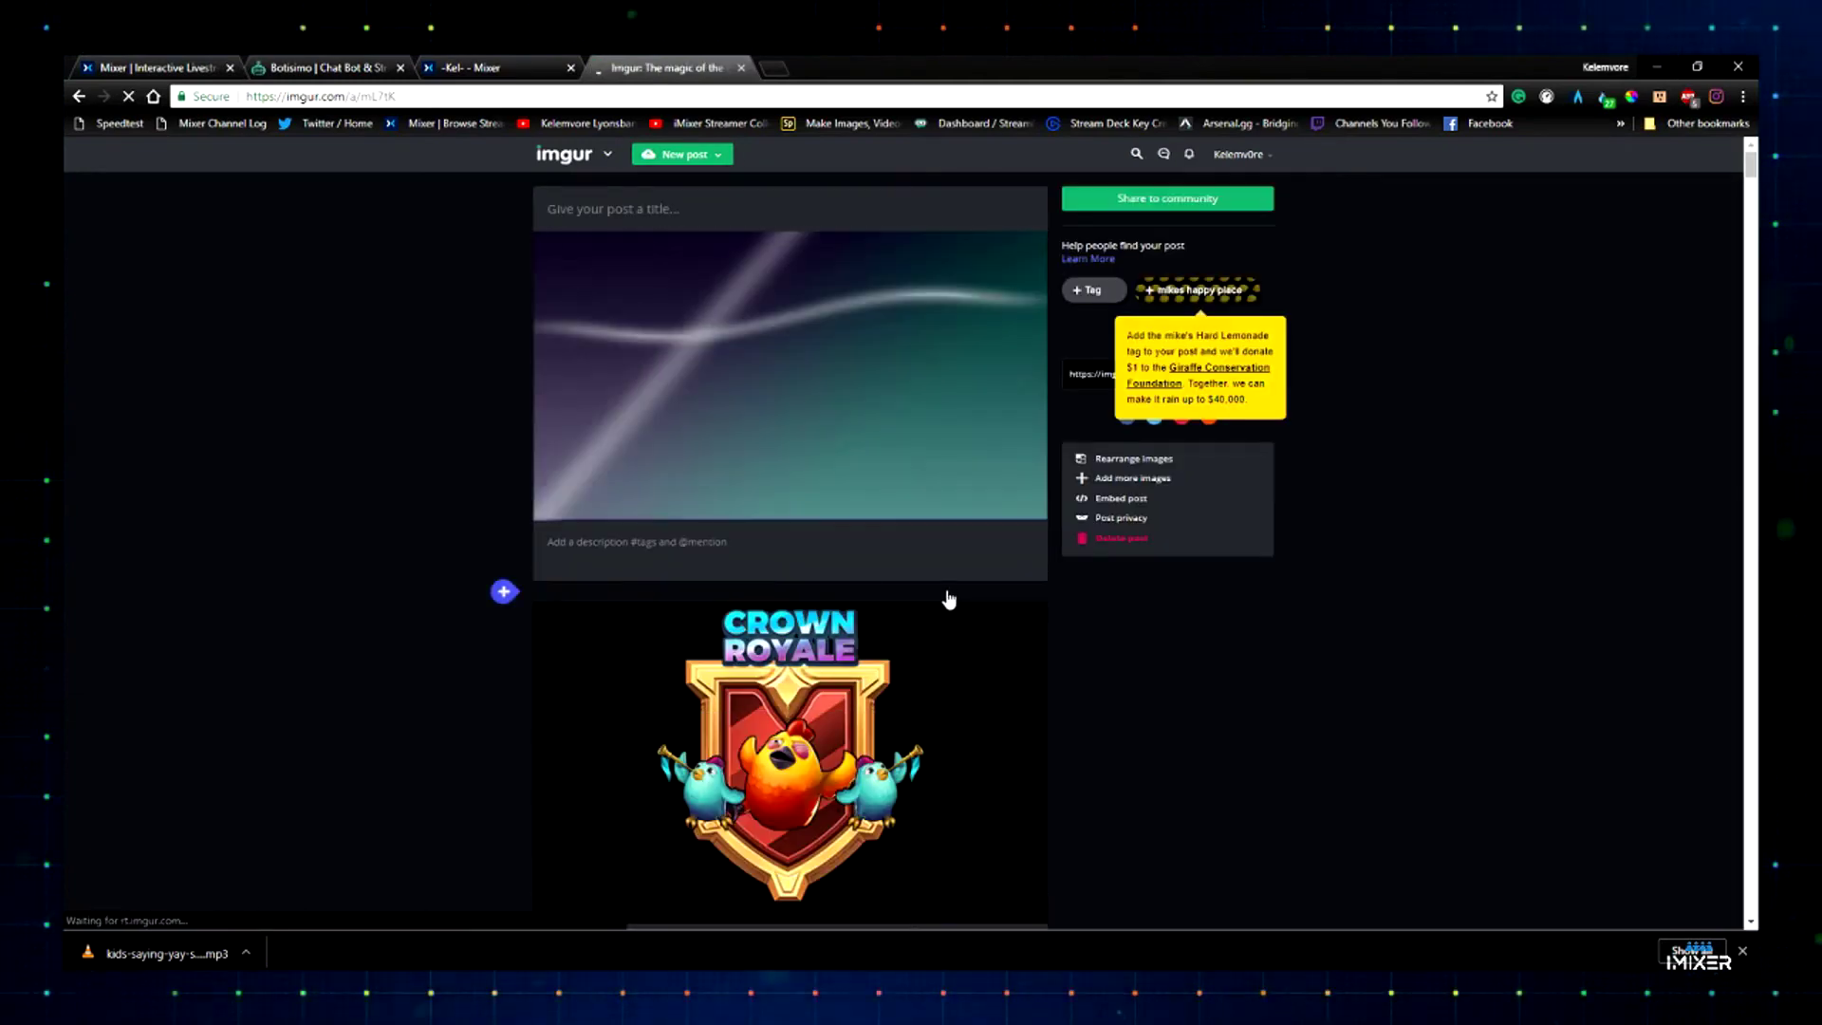
pyautogui.moveTo(850, 411)
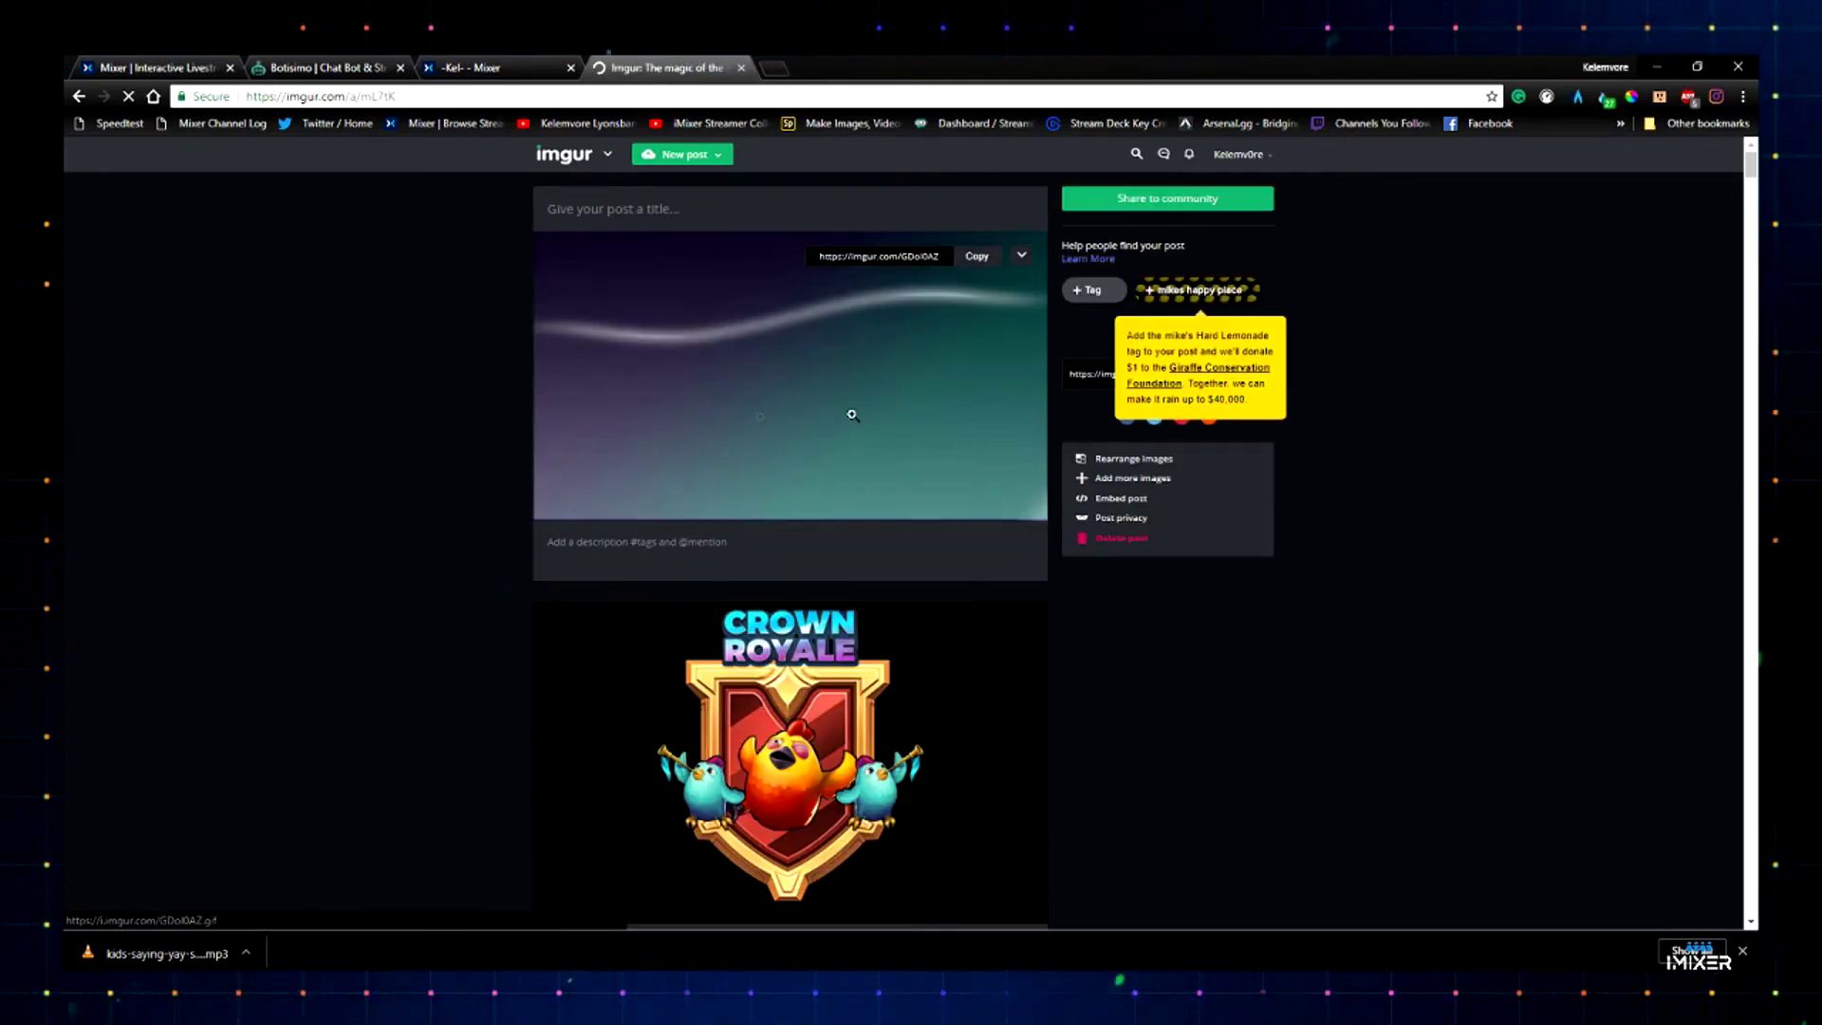
pyautogui.rightClick(761, 384)
pyautogui.click(833, 573)
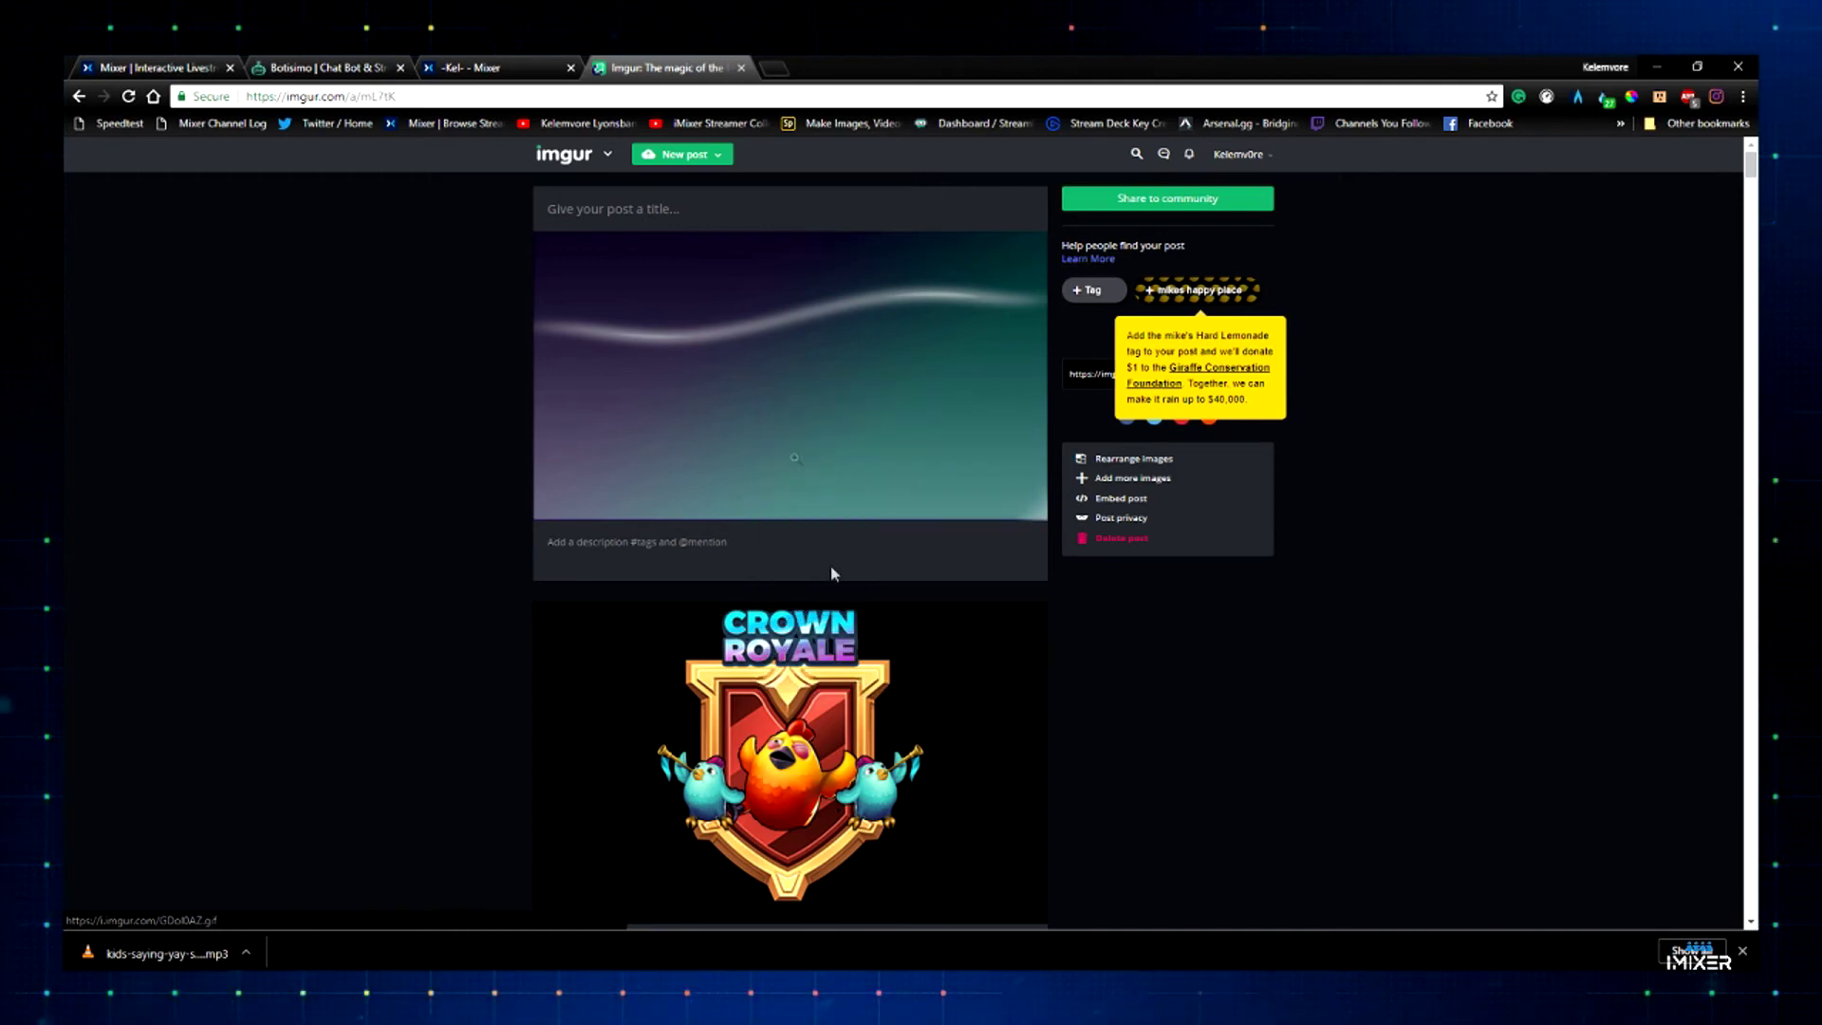
pyautogui.click(136, 65)
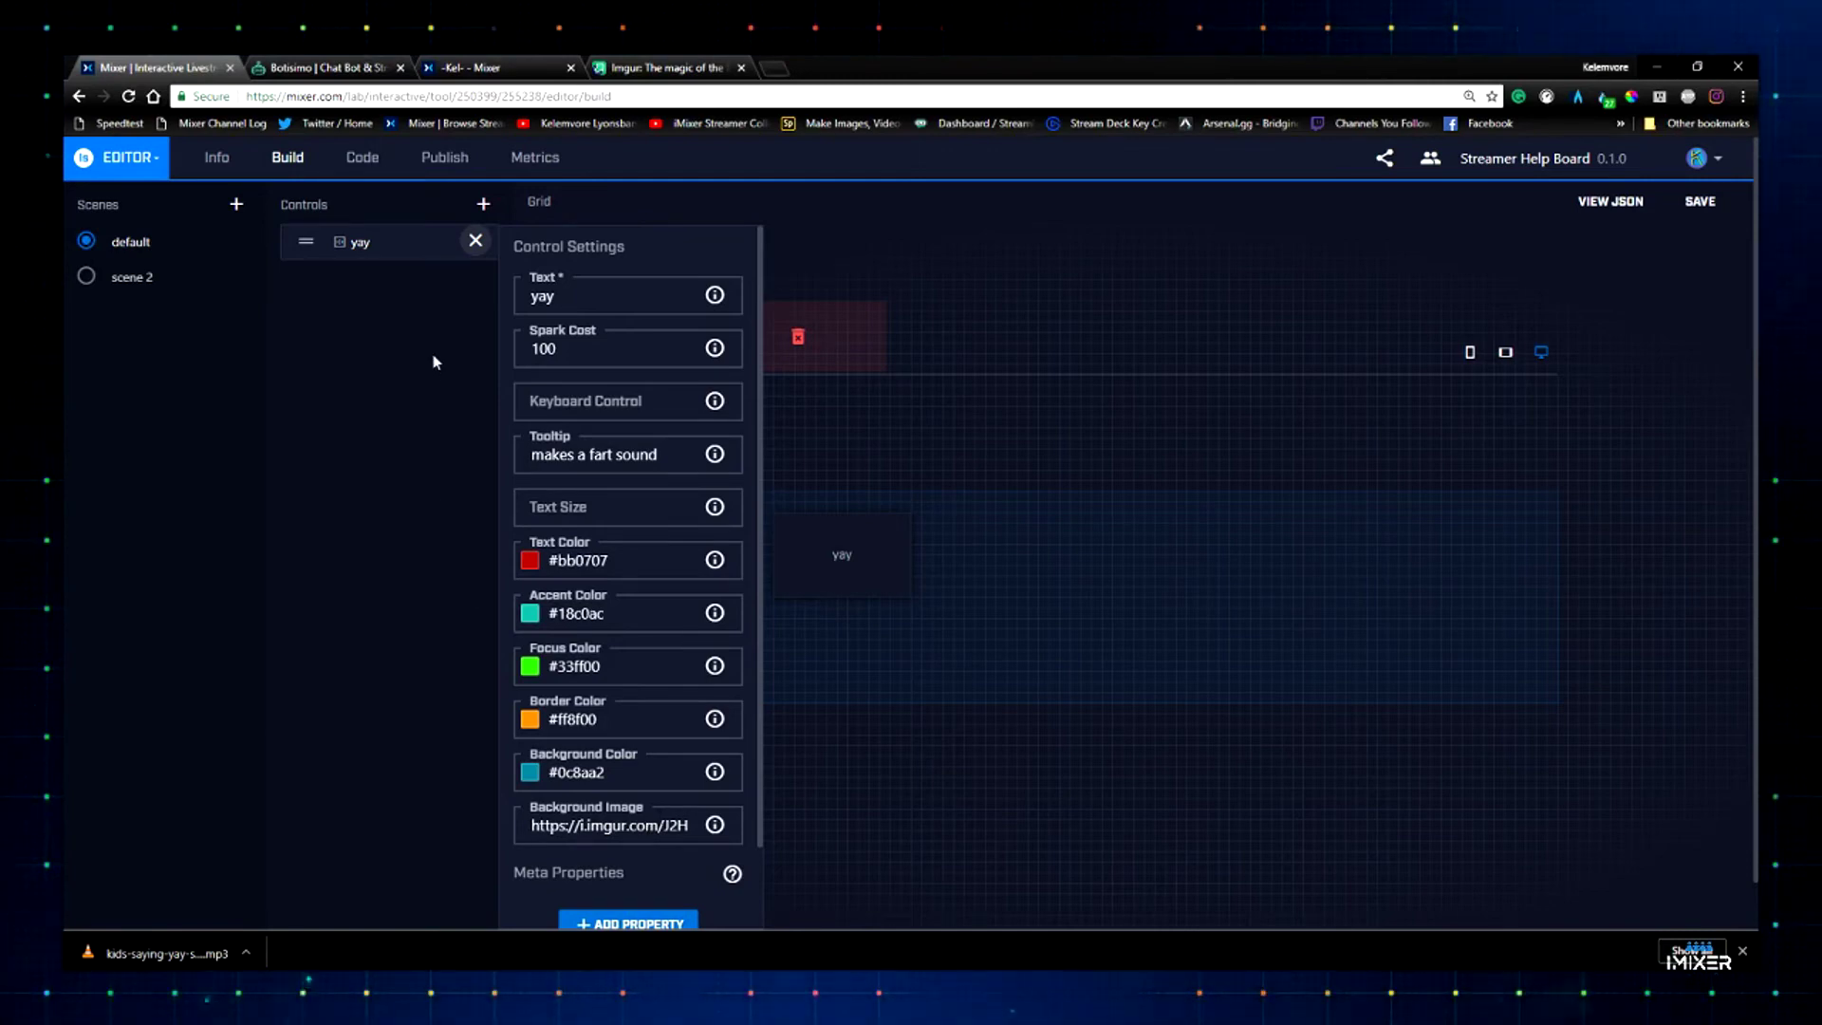
# - Close the yay control's settings, save the Streamer Help Board version, and switch to Firebot
pyautogui.click(466, 256)
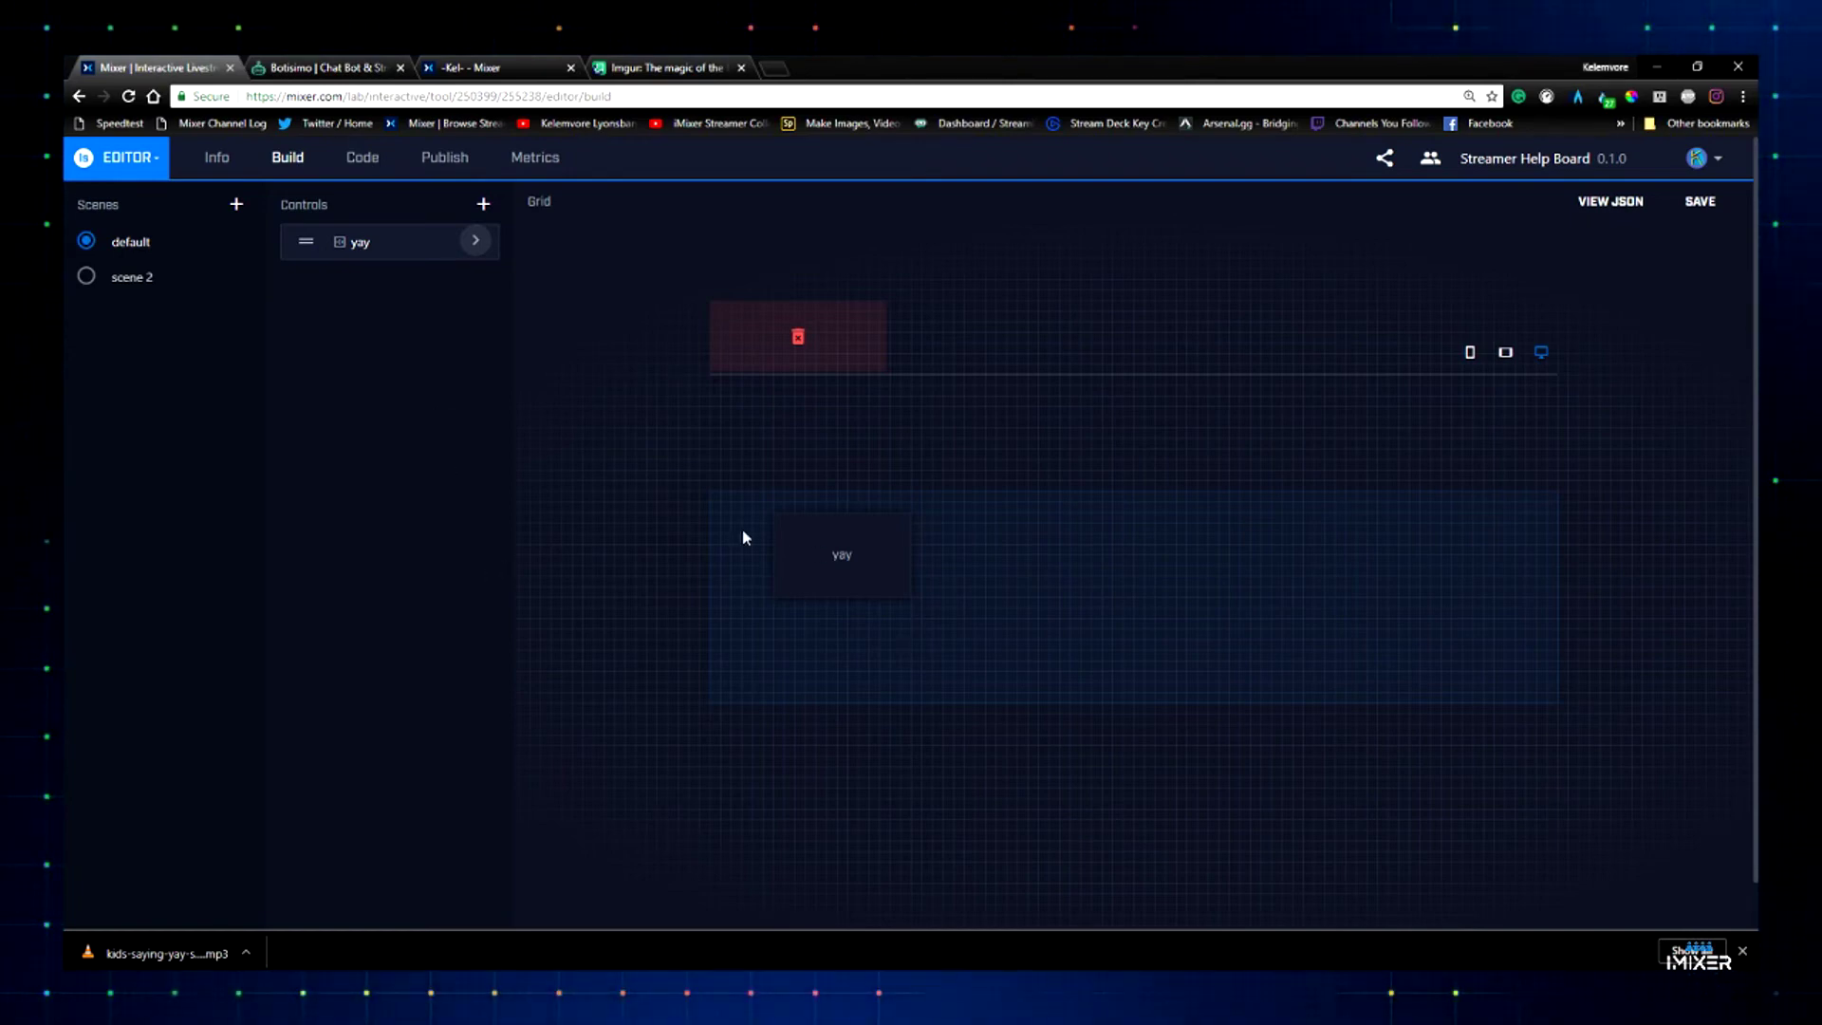
pyautogui.click(844, 547)
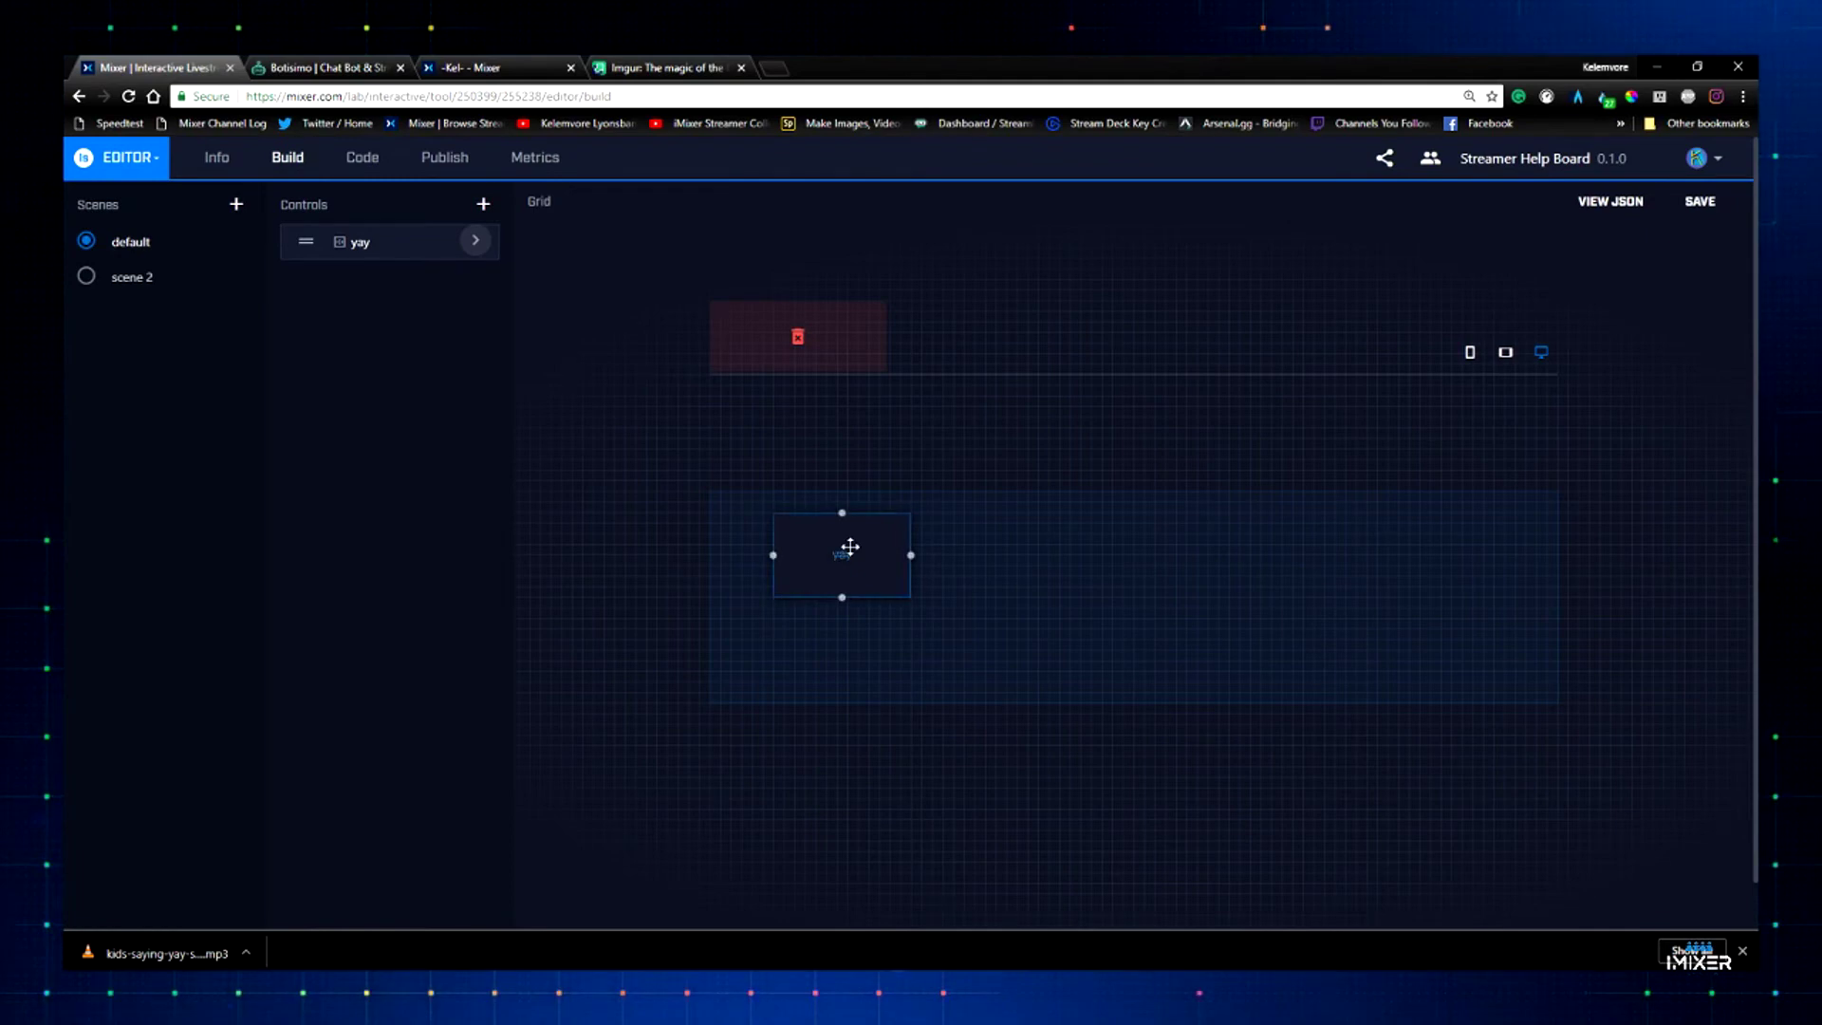
pyautogui.click(589, 294)
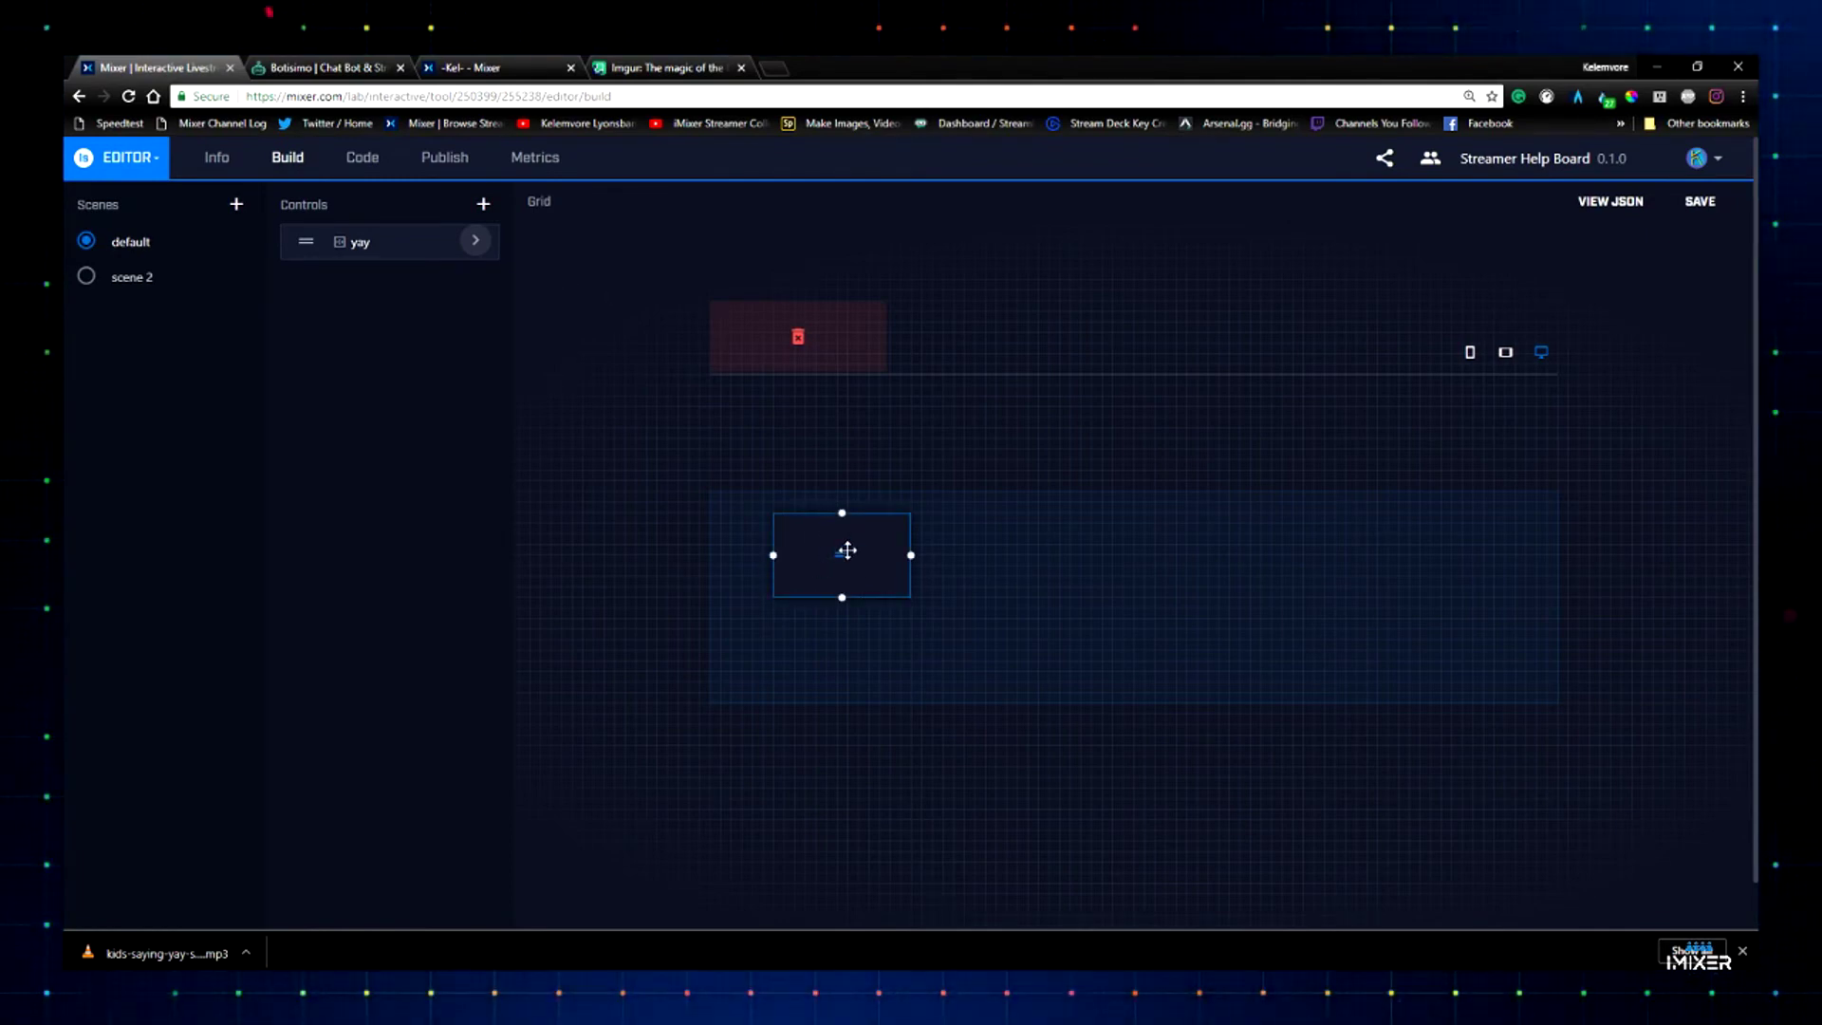
pyautogui.click(1706, 215)
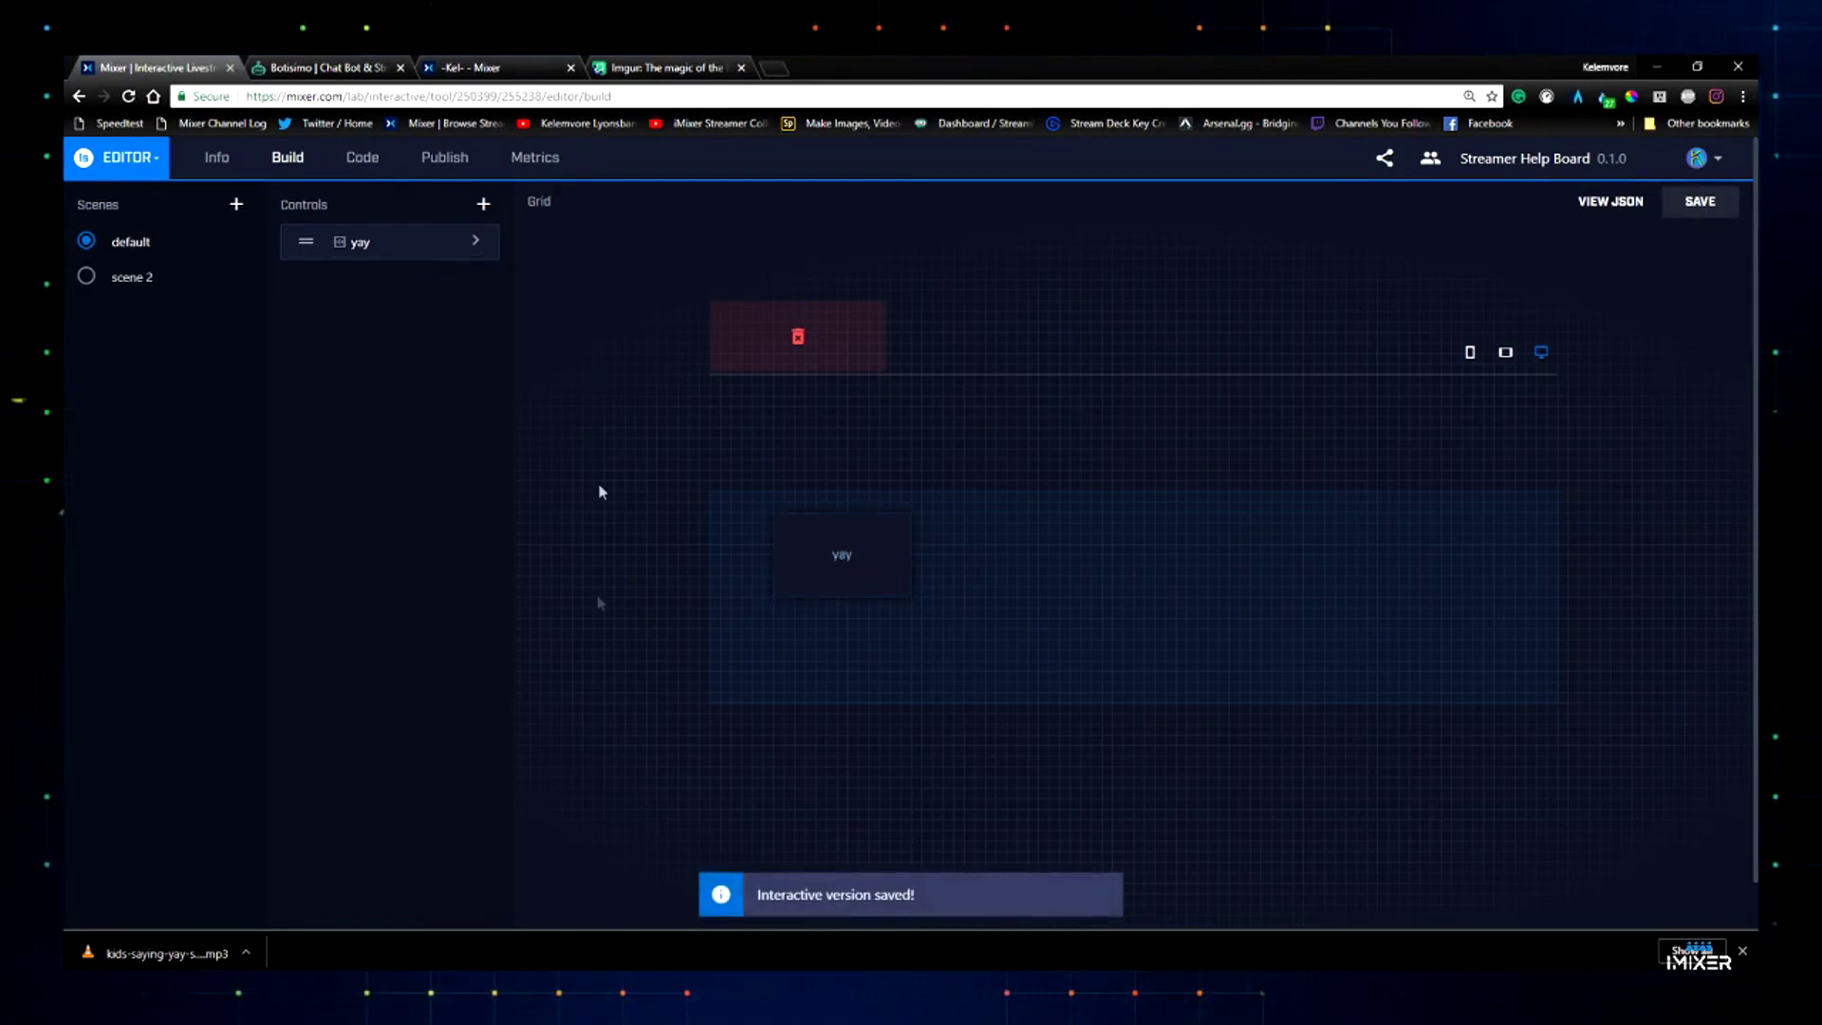
pyautogui.hotkey('alt', 'Tab')
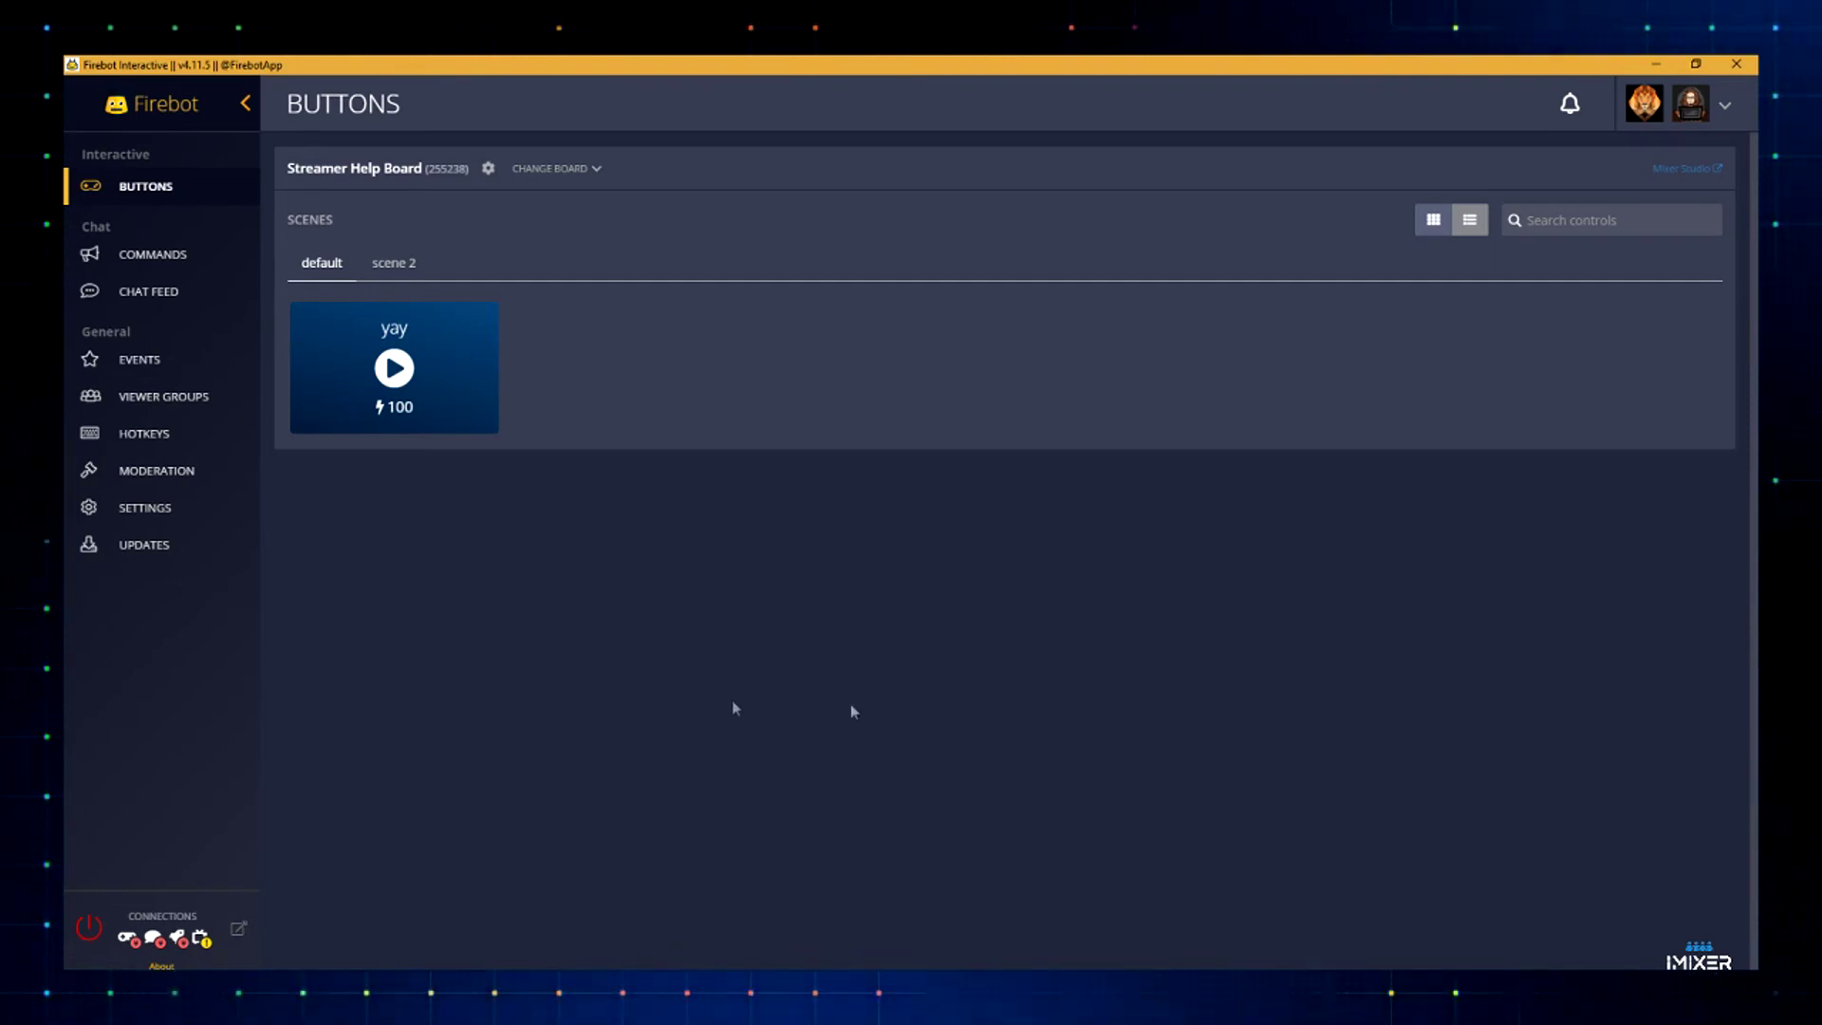
# - Resync the Streamer Help Board with Mixer from the CHANGE BOARD menu
pyautogui.click(558, 169)
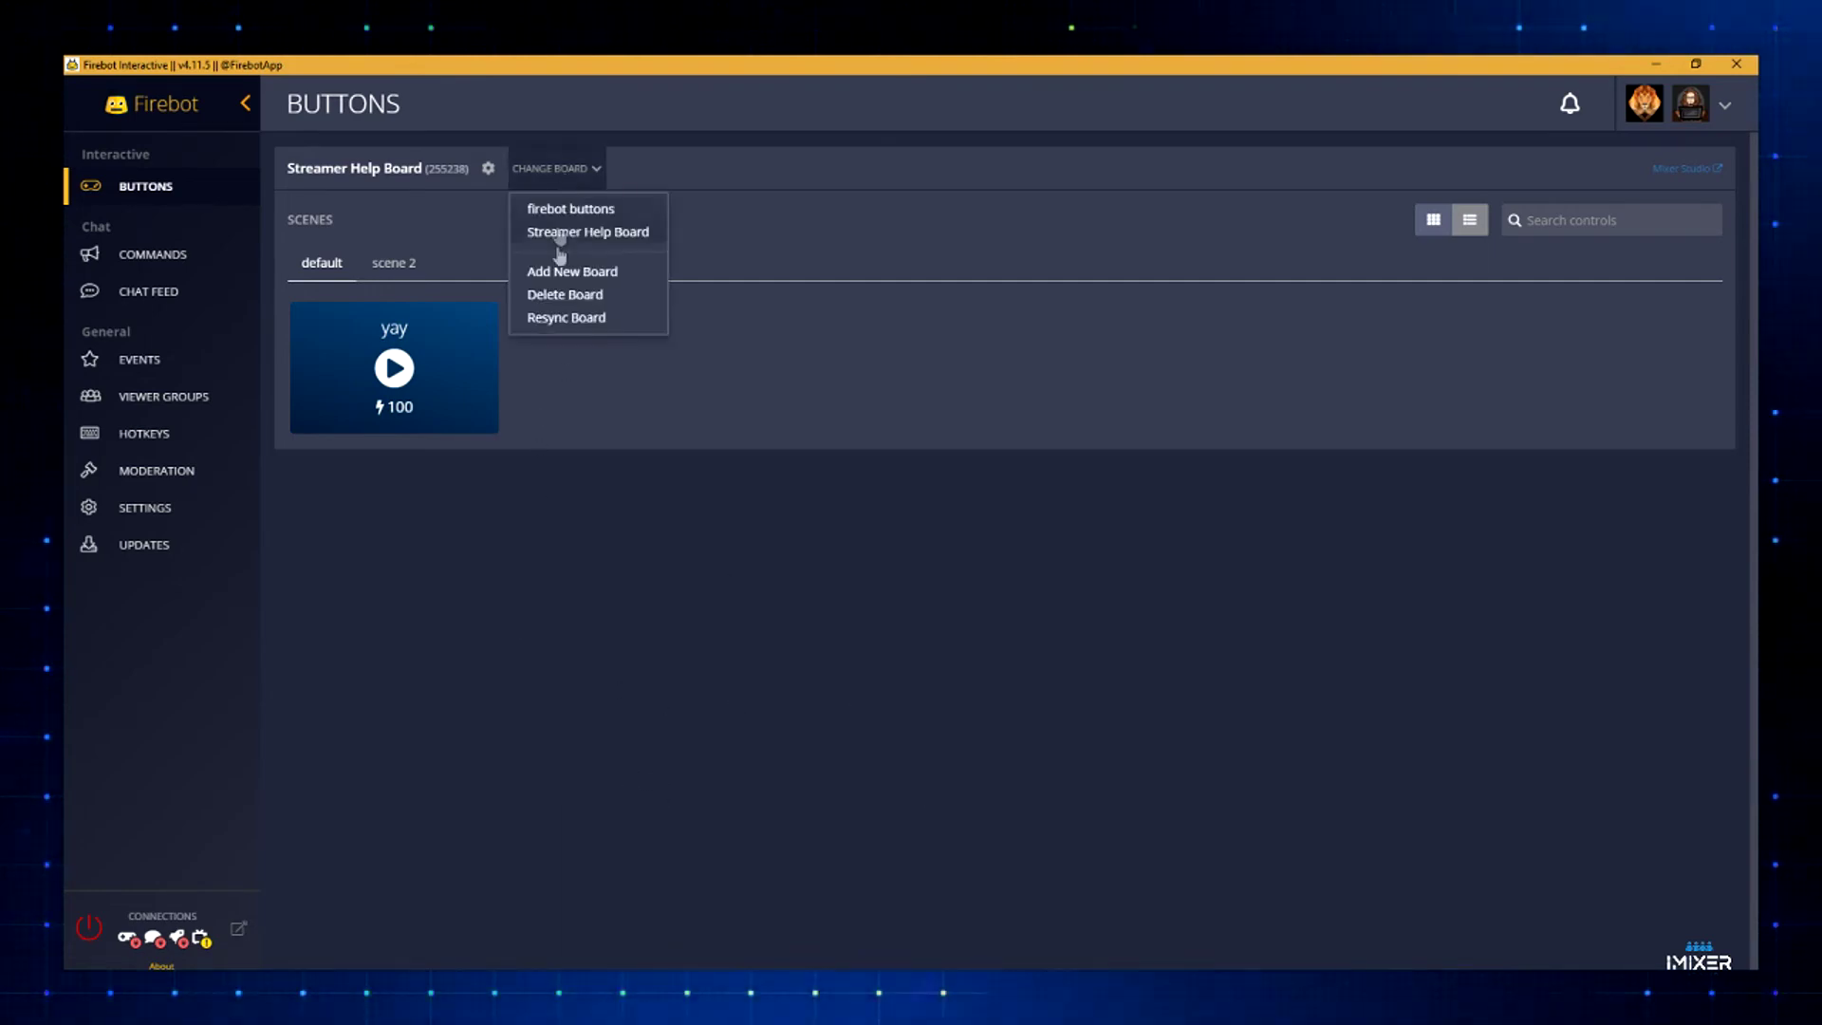
pyautogui.click(564, 319)
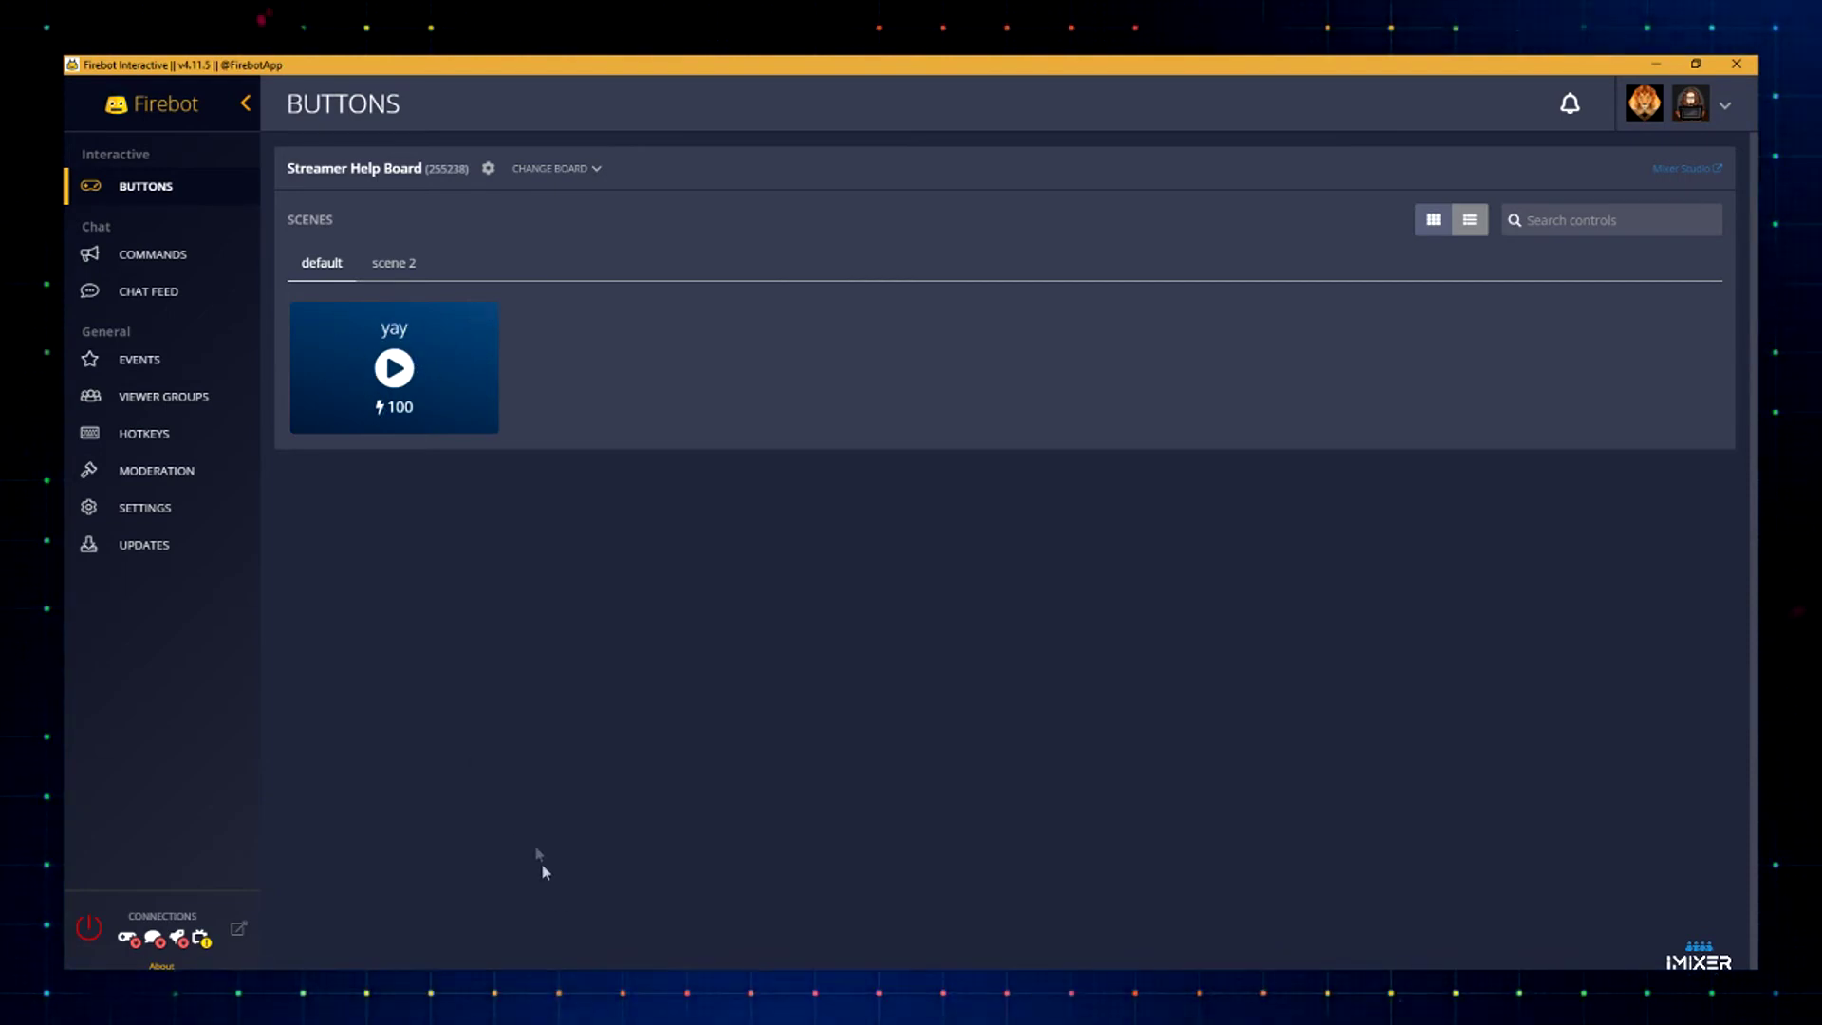
pyautogui.hotkey('alt', 'Tab')
pyautogui.hotkey('alt', 'Tab')
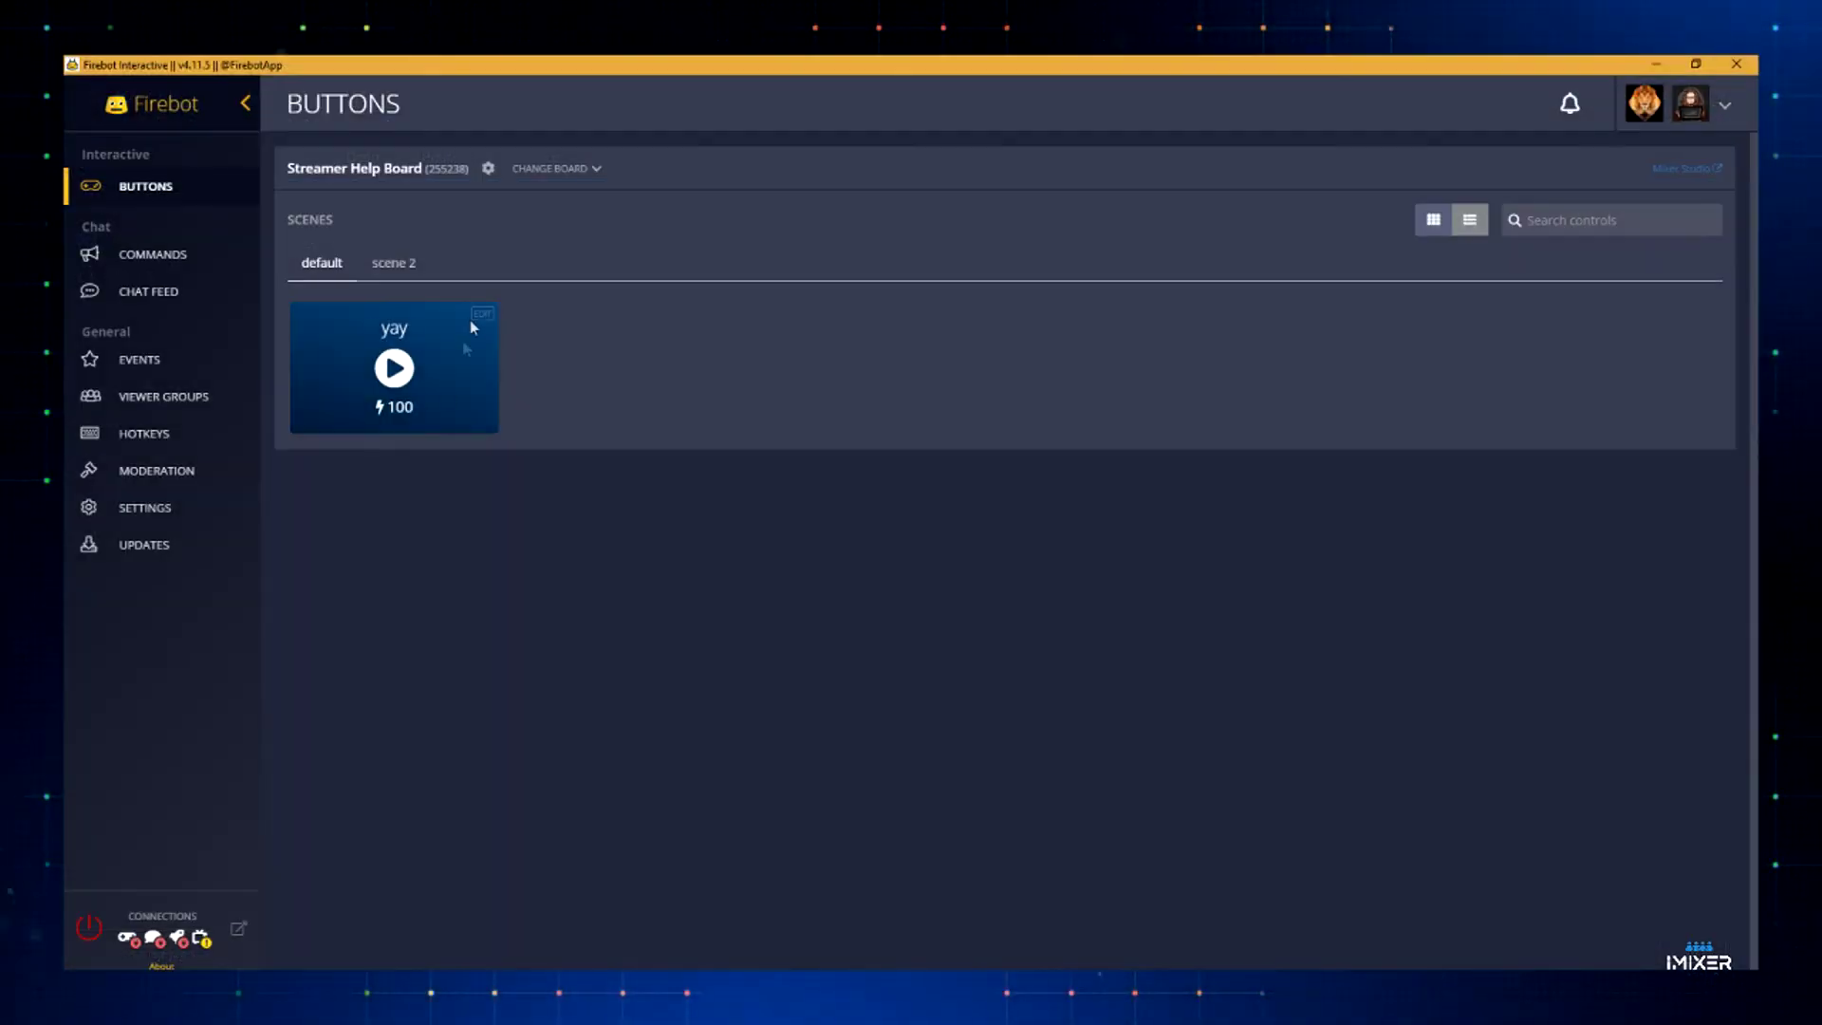
# - Change the yay button's tooltip to 'kids saying yay' and set a 30-second cooldown
pyautogui.click(483, 316)
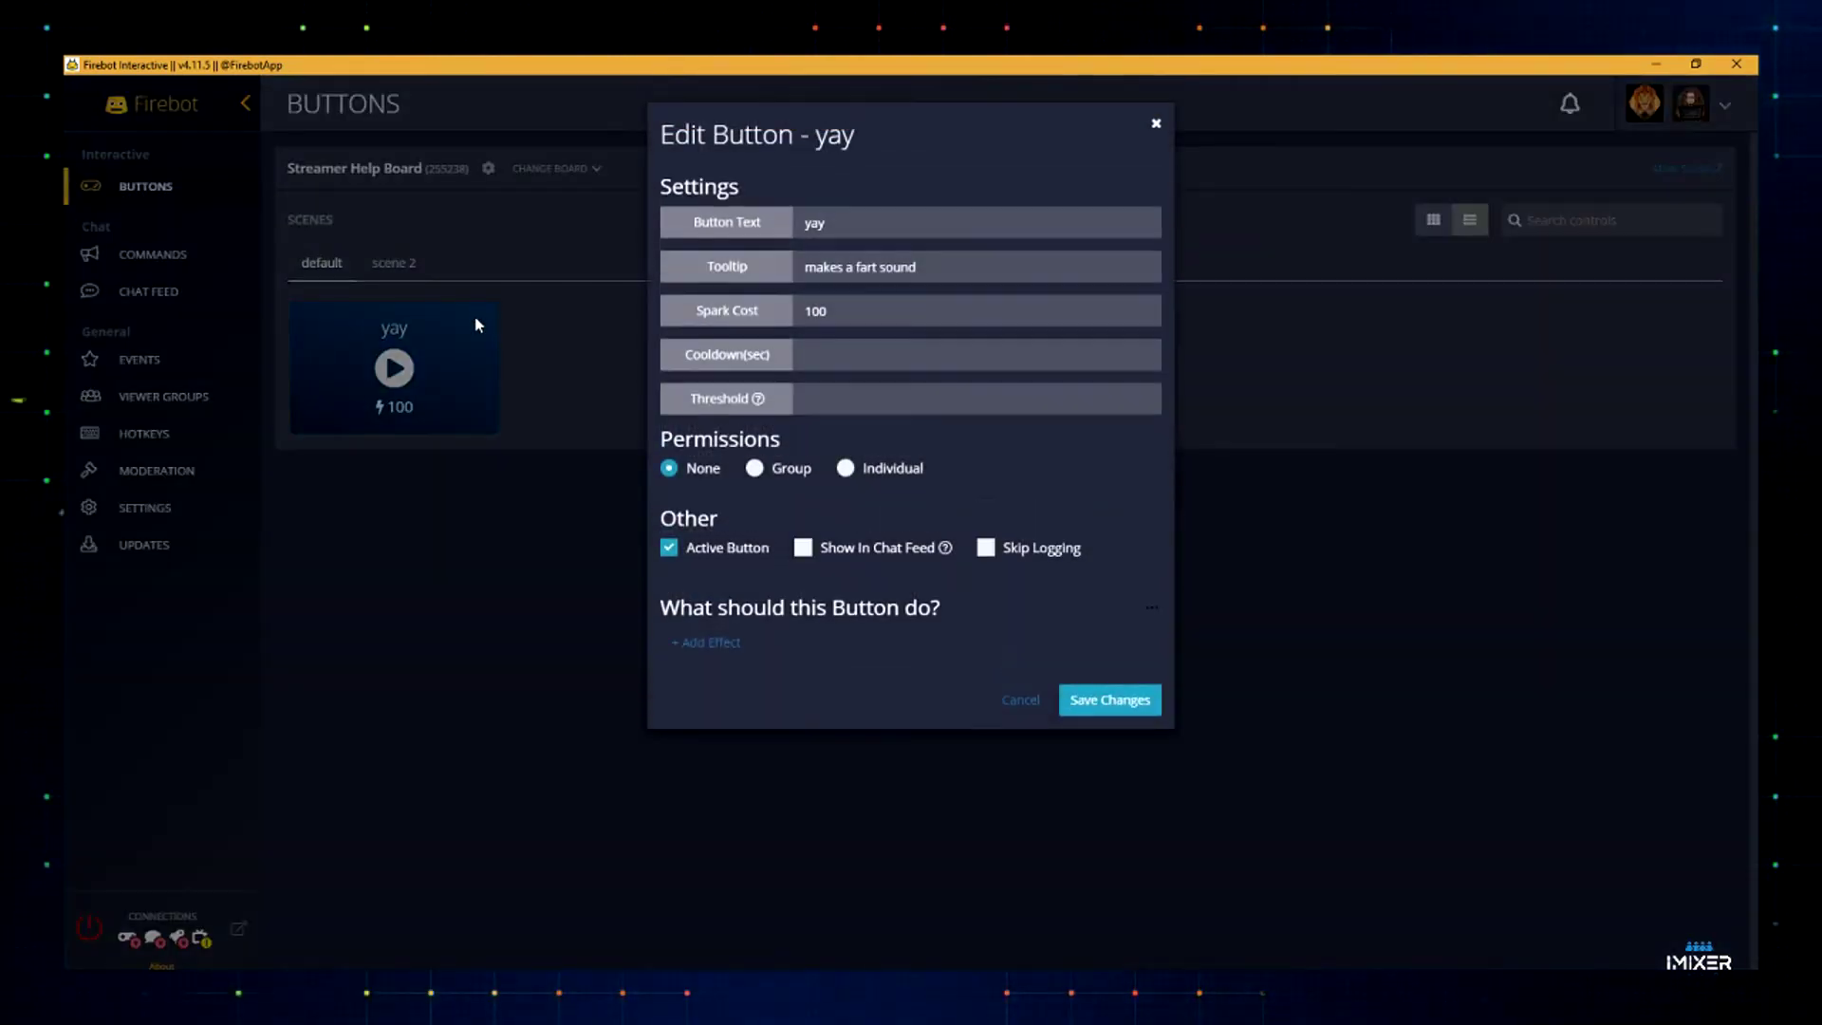
pyautogui.tripleClick(816, 257)
pyautogui.write('kids saying yay')
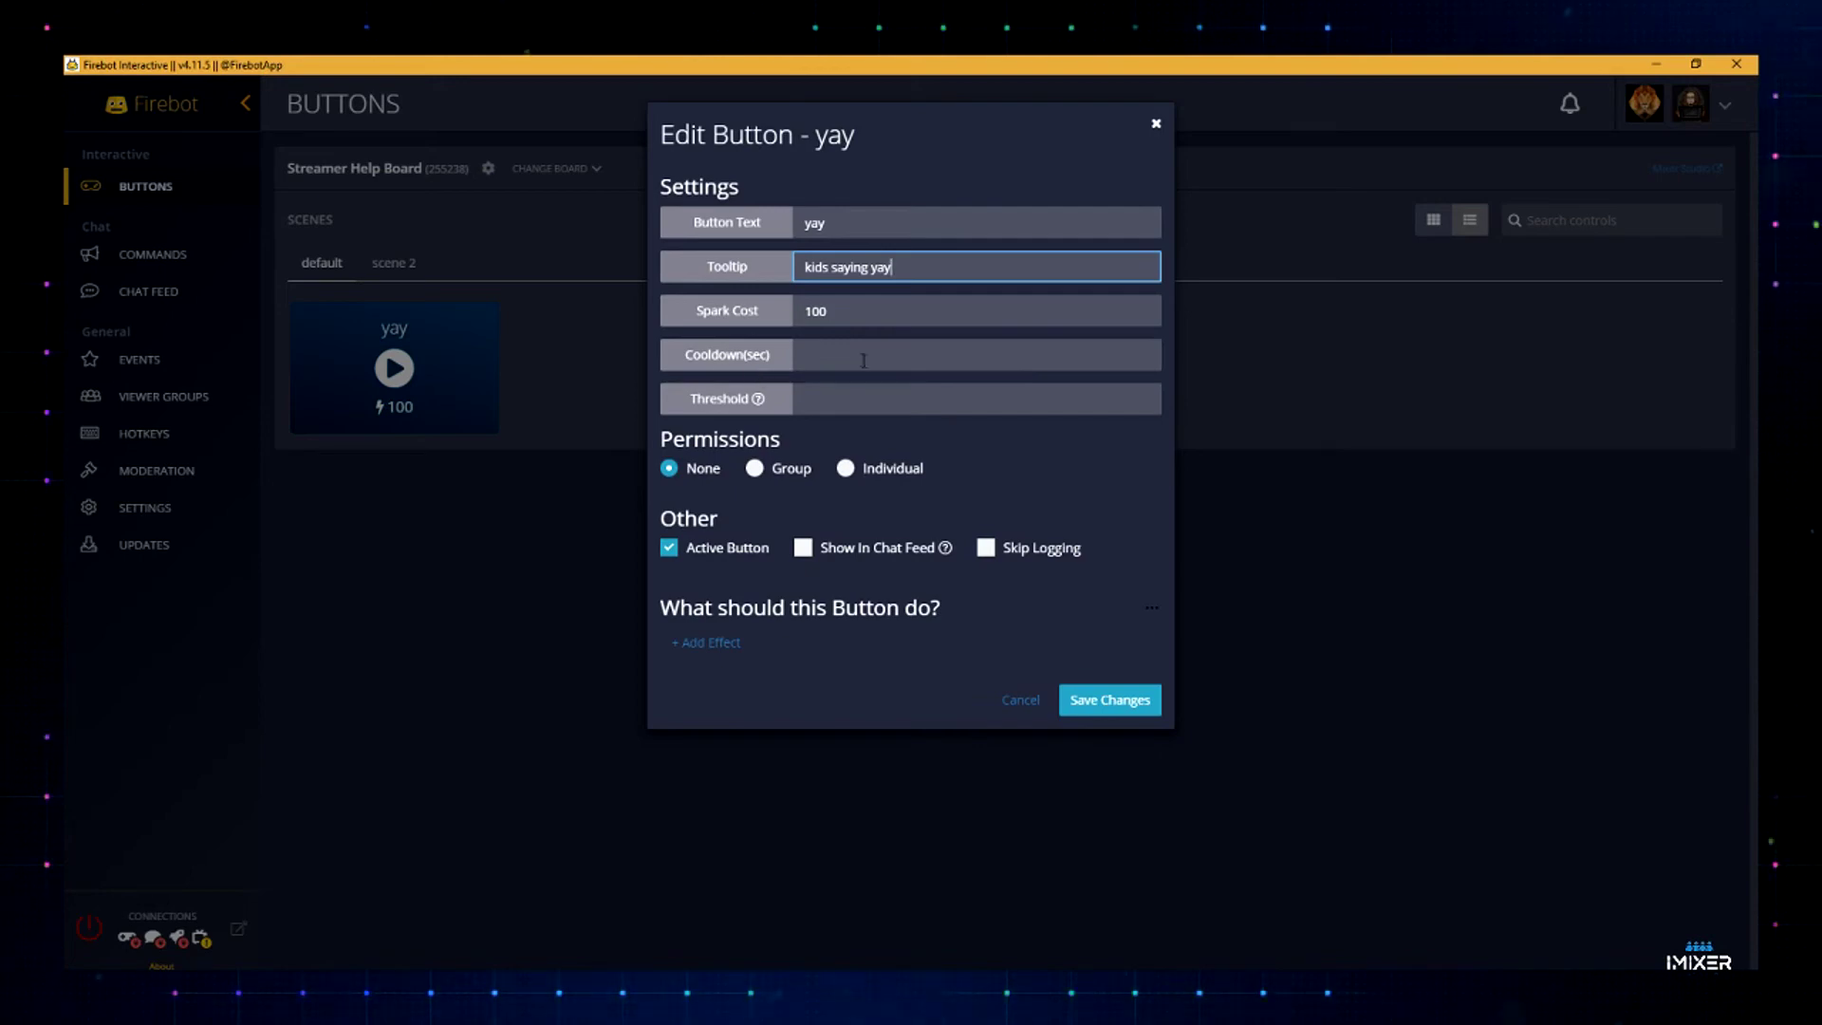
pyautogui.click(862, 359)
pyautogui.write('30')
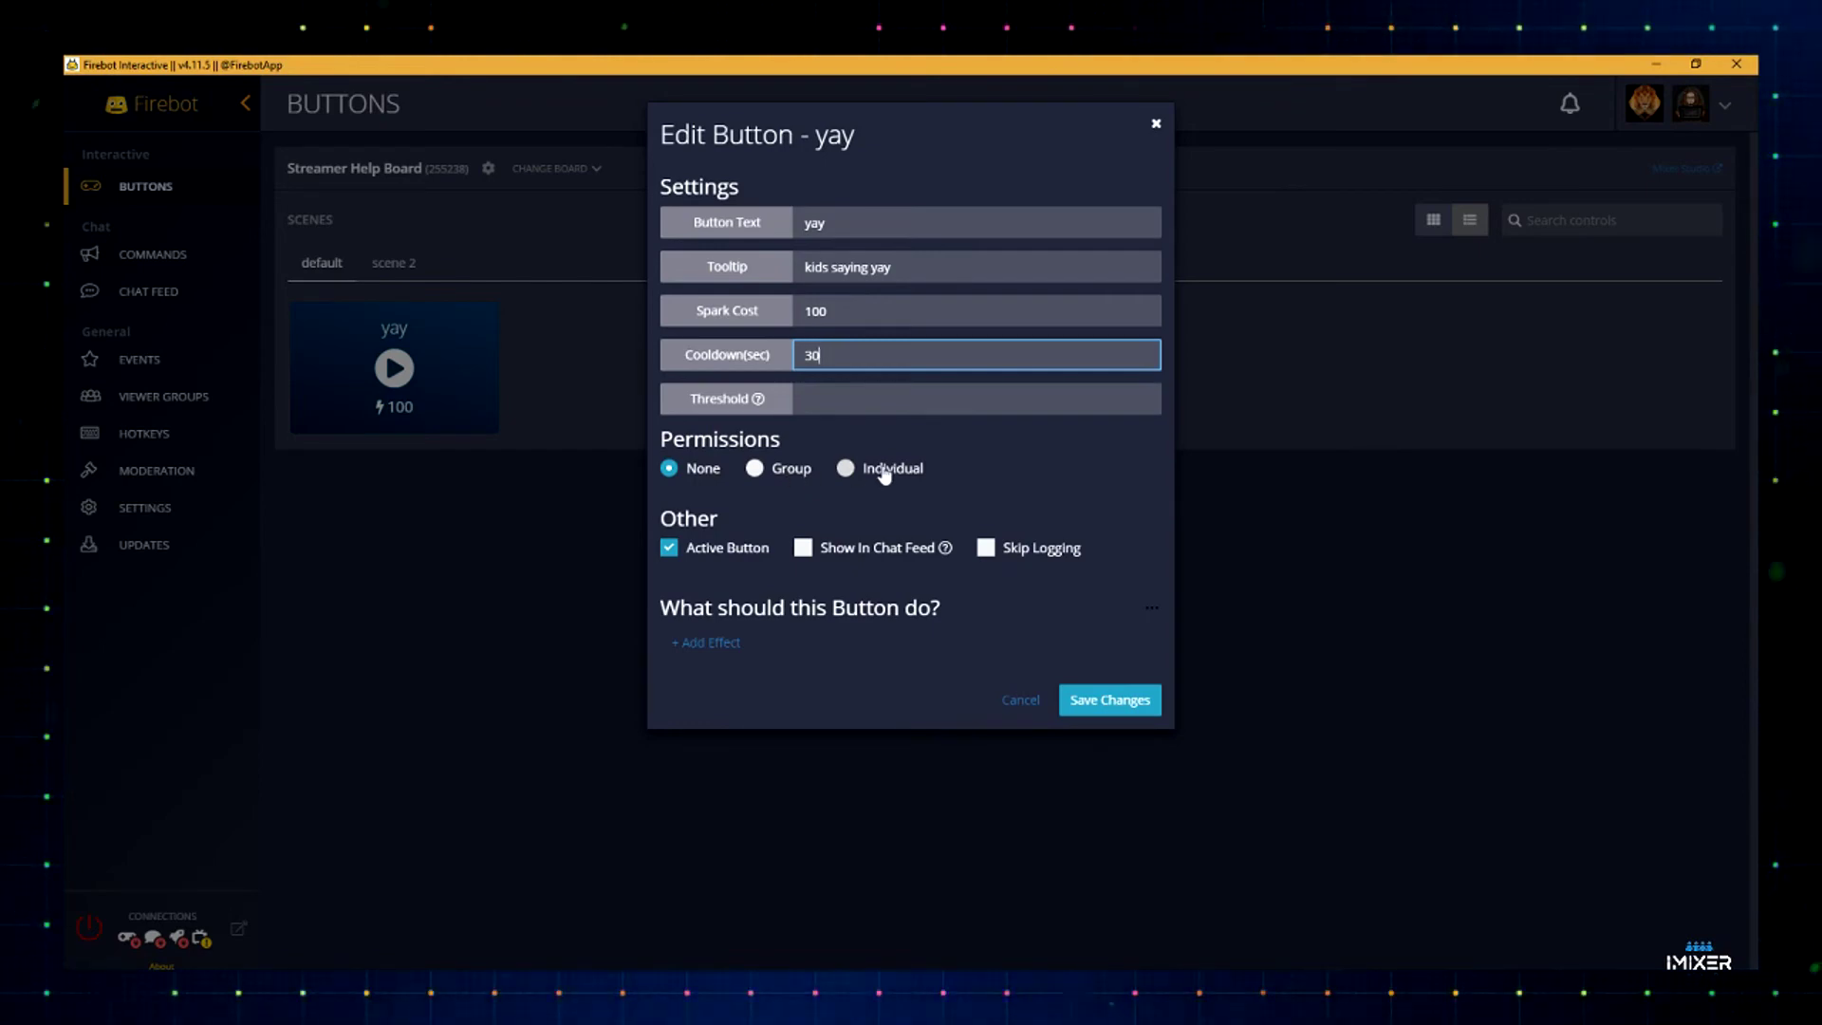
pyautogui.click(709, 652)
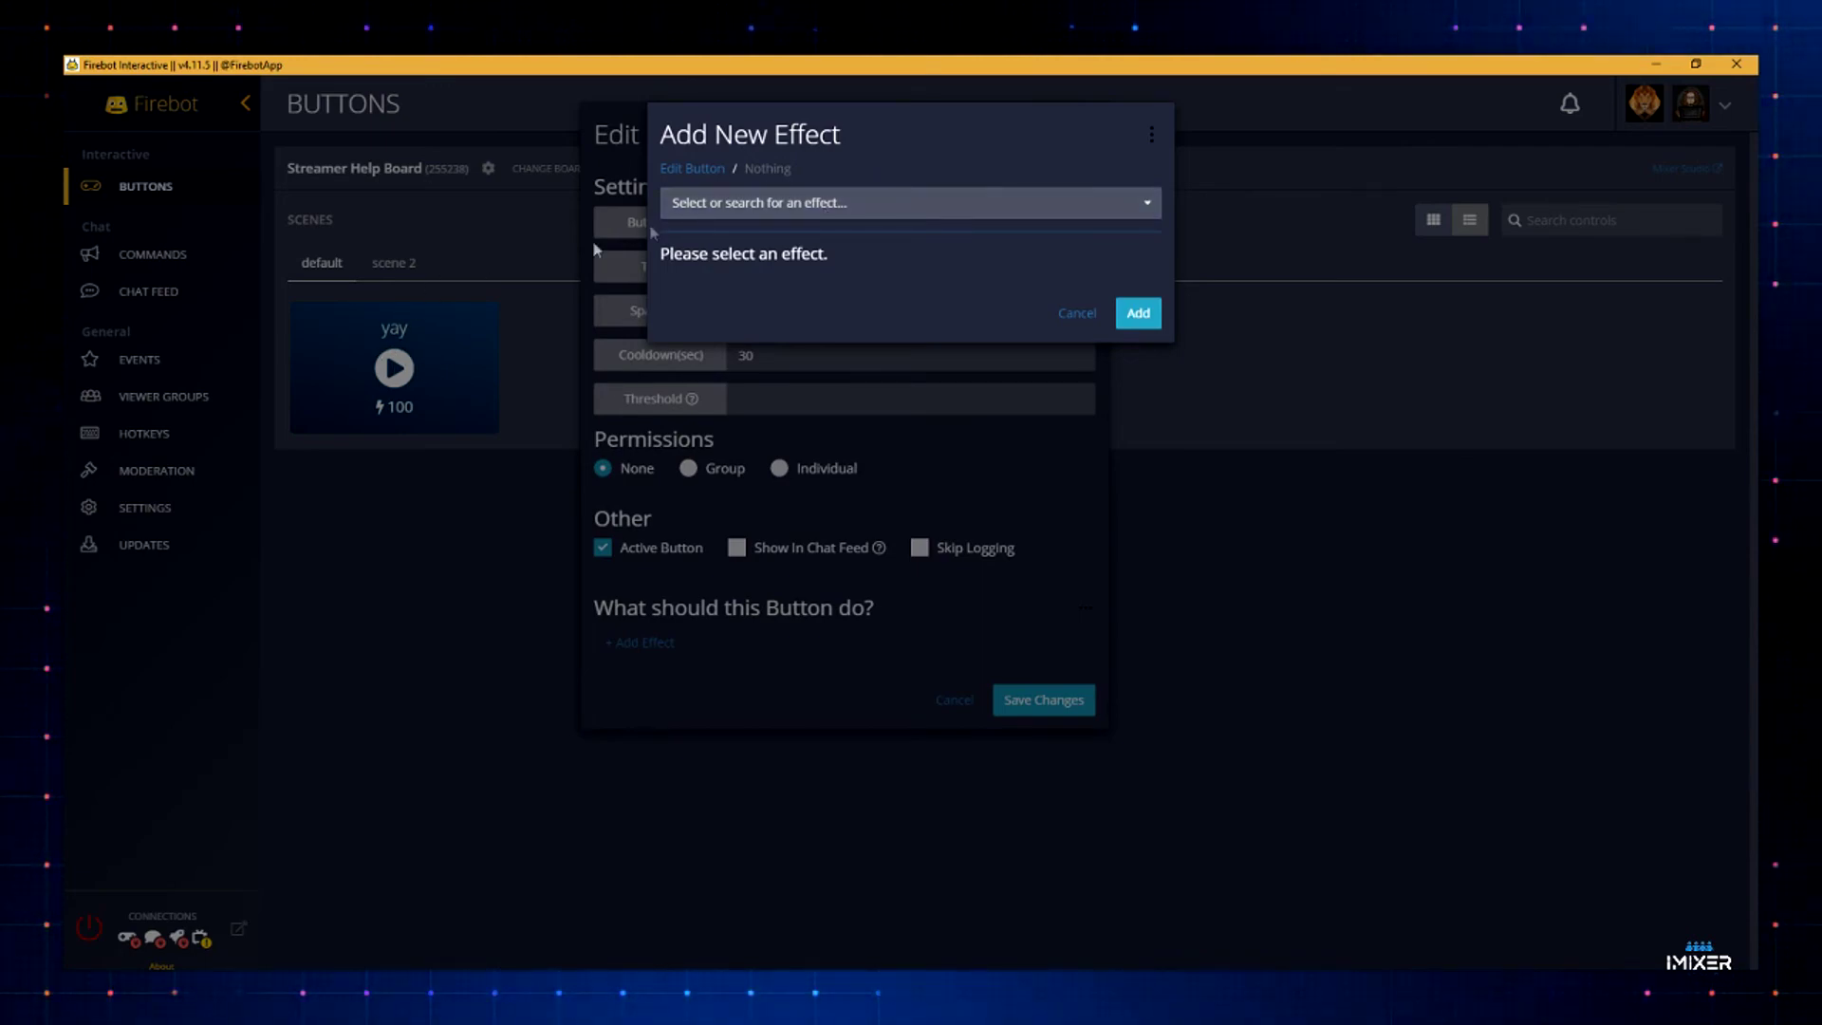
# - Add a 10-second Celebration effect to the yay button
pyautogui.click(724, 203)
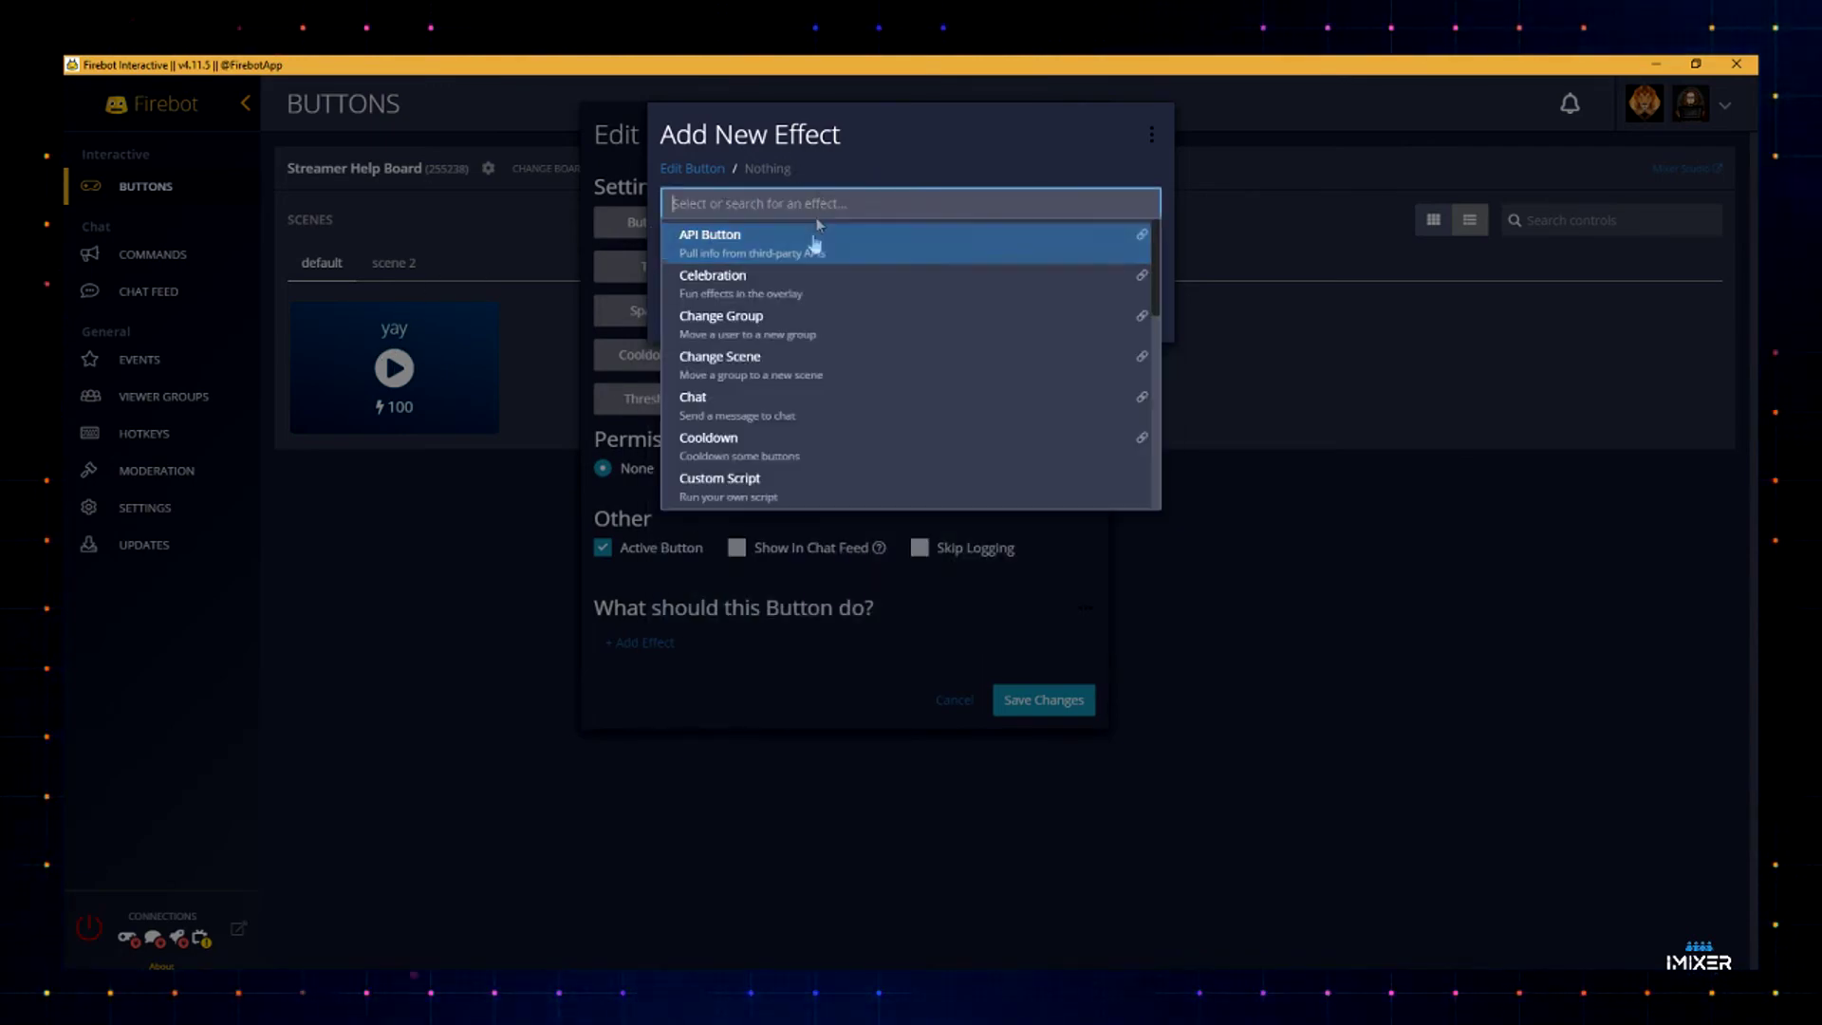
pyautogui.scroll(-8, 815, 357)
pyautogui.scroll(8, 815, 357)
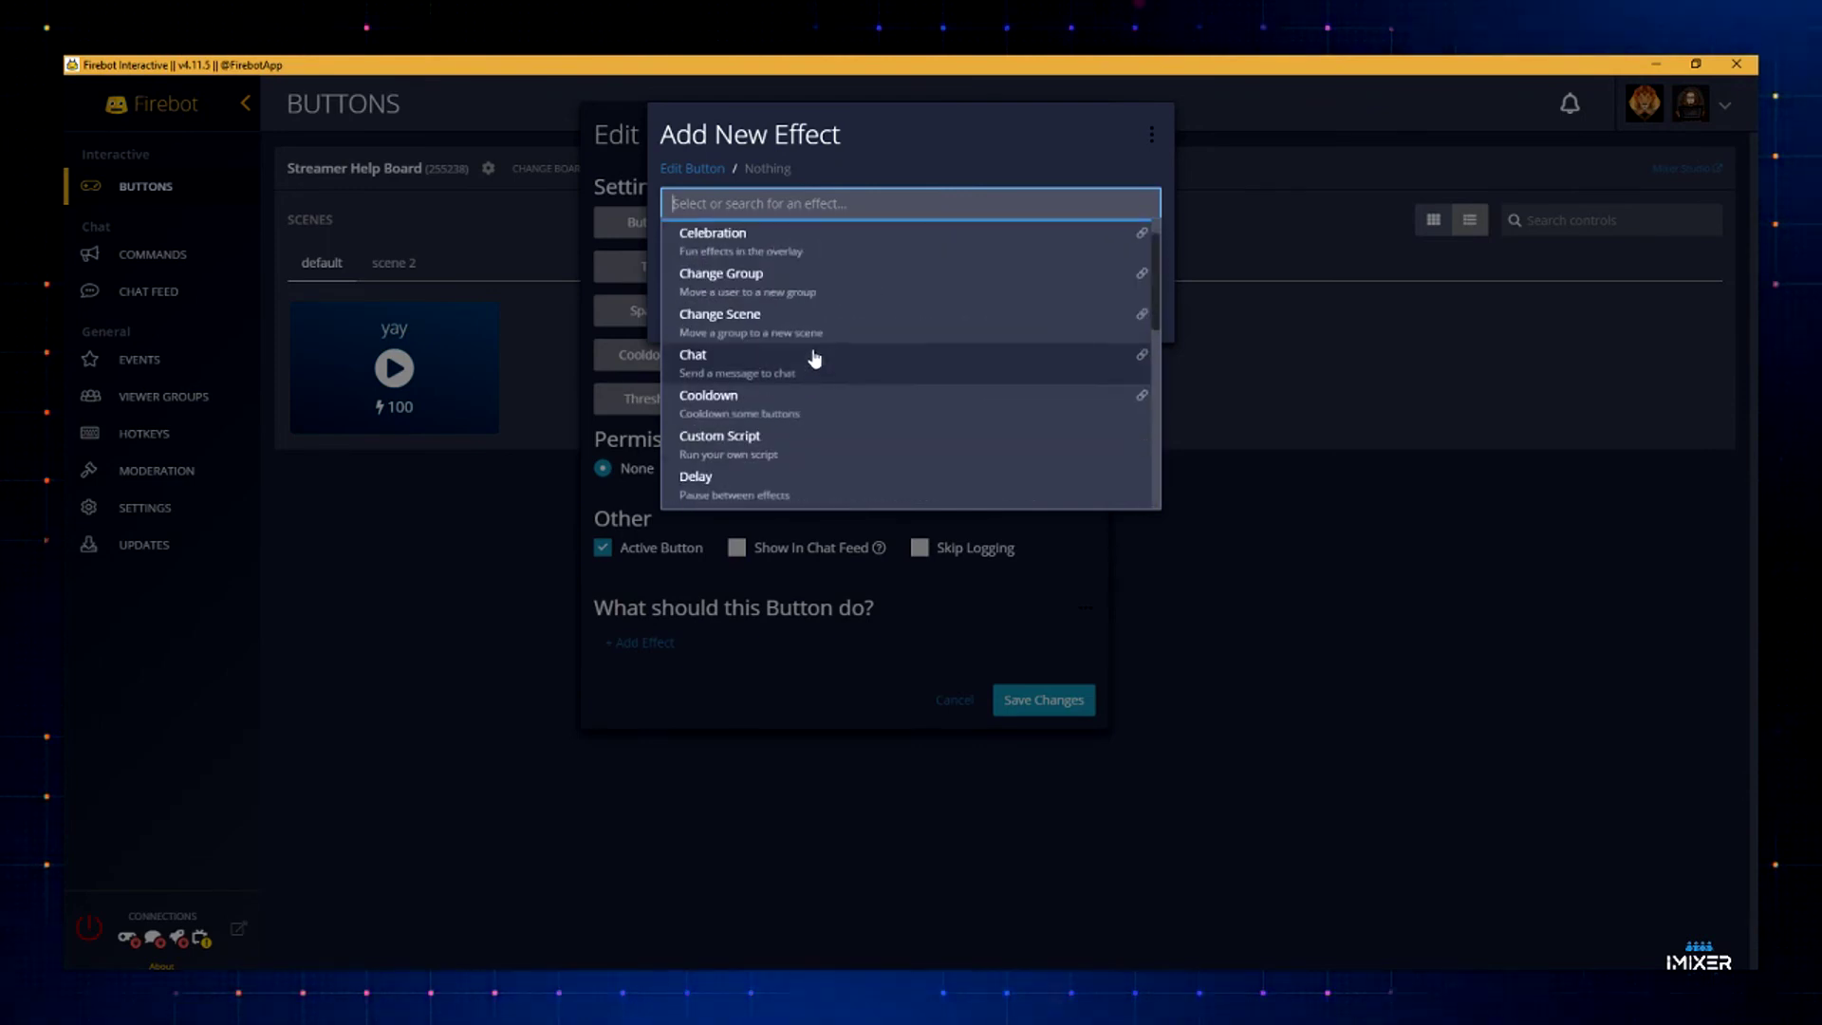
pyautogui.scroll(1, 814, 358)
pyautogui.click(752, 295)
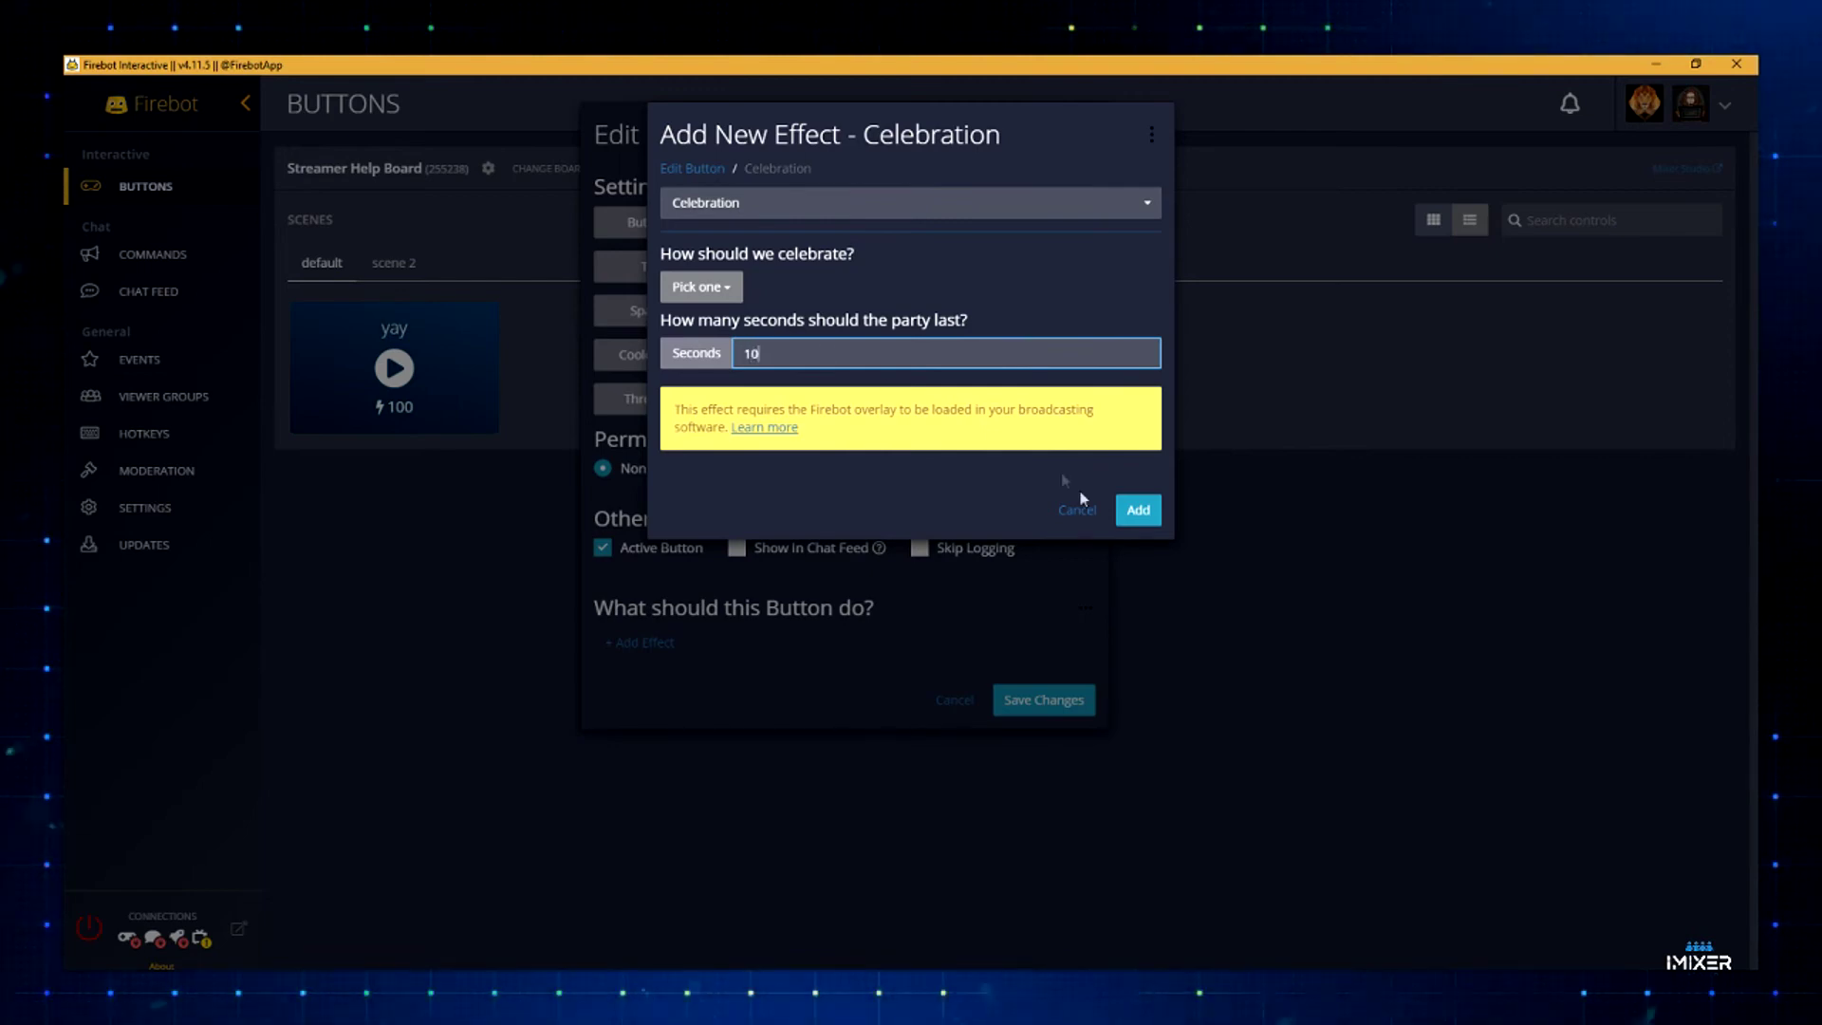
pyautogui.click(1137, 510)
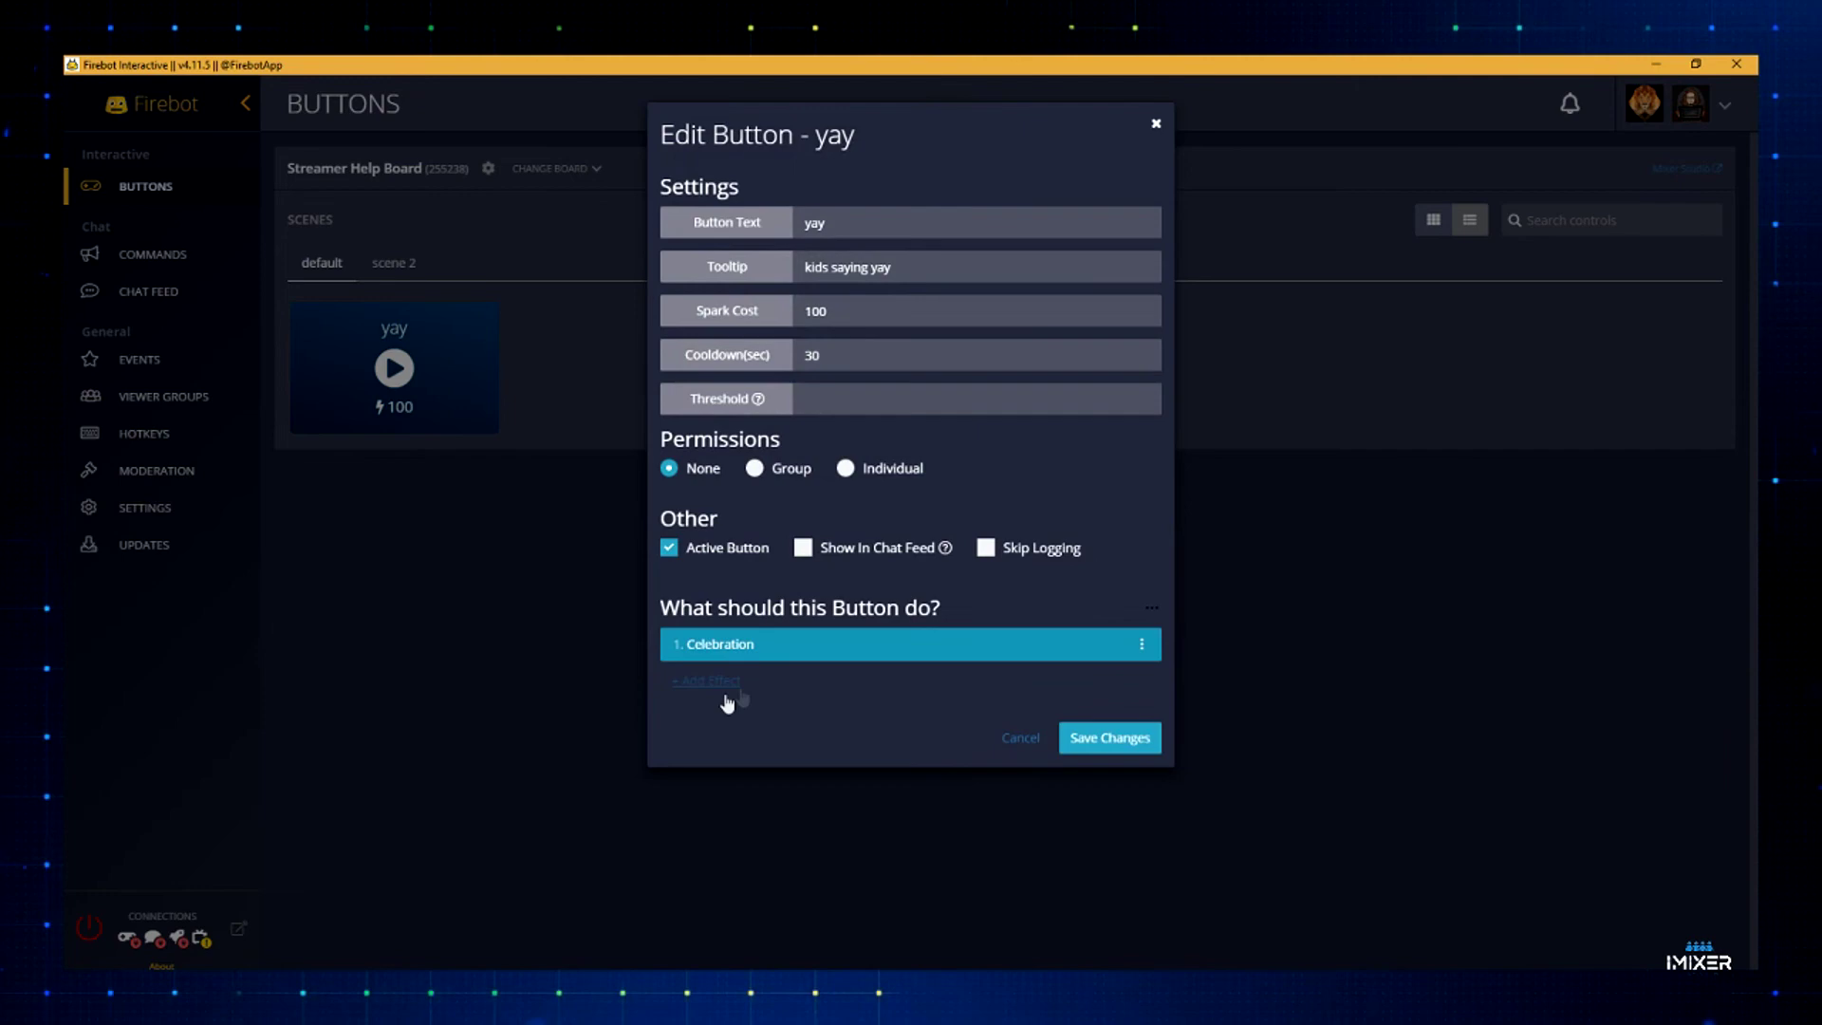
# - Add a Chat effect sent as Streamer with the message 'yay'
pyautogui.click(714, 685)
pyautogui.click(850, 205)
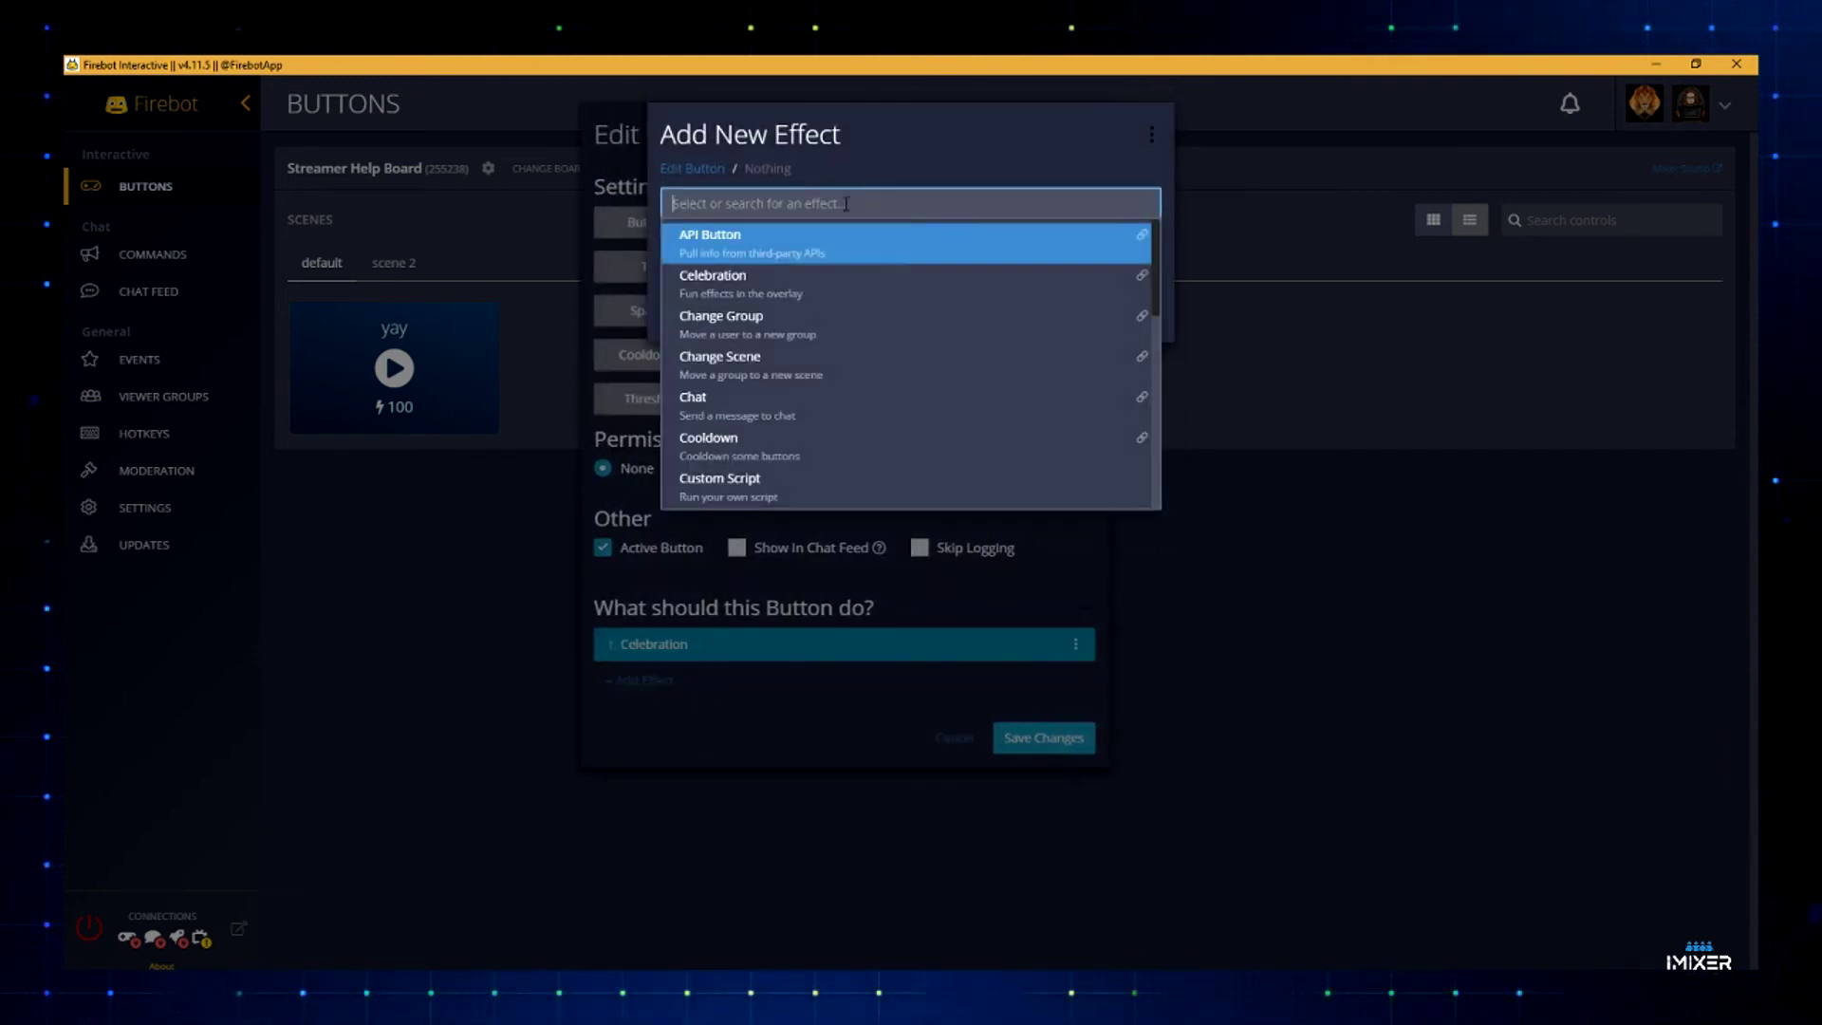
pyautogui.click(760, 406)
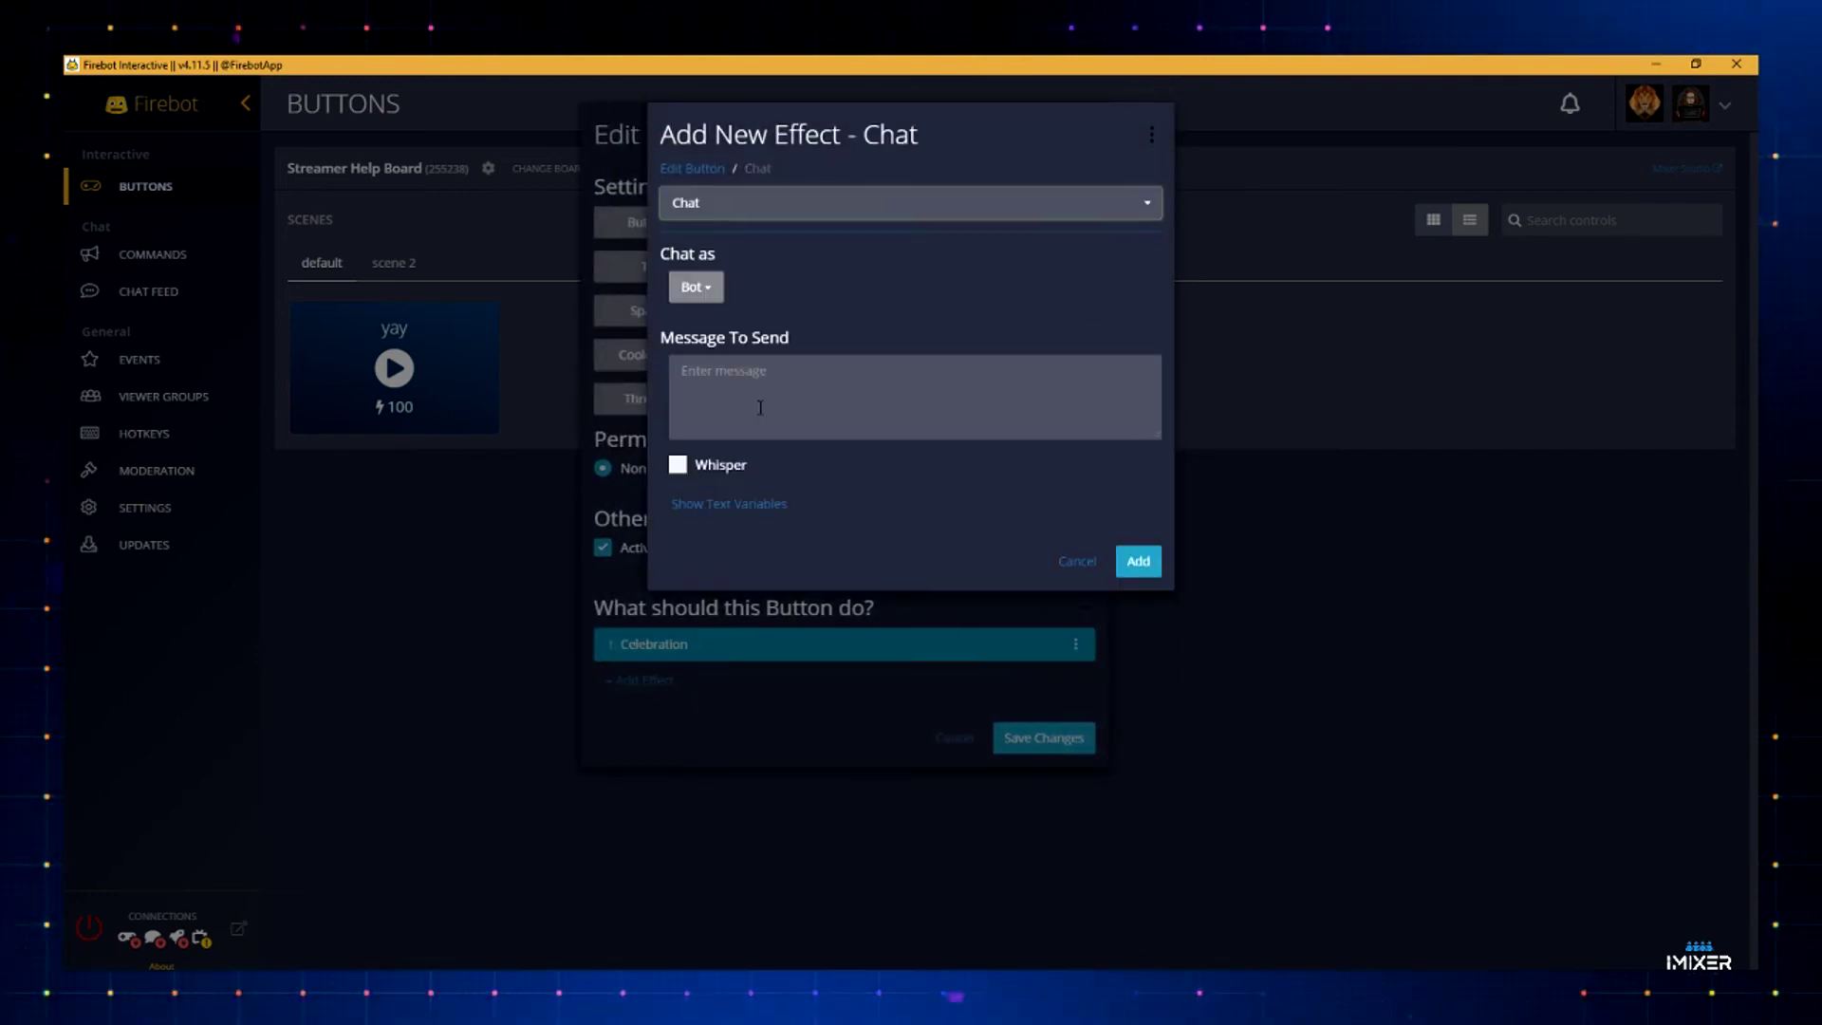
pyautogui.click(696, 287)
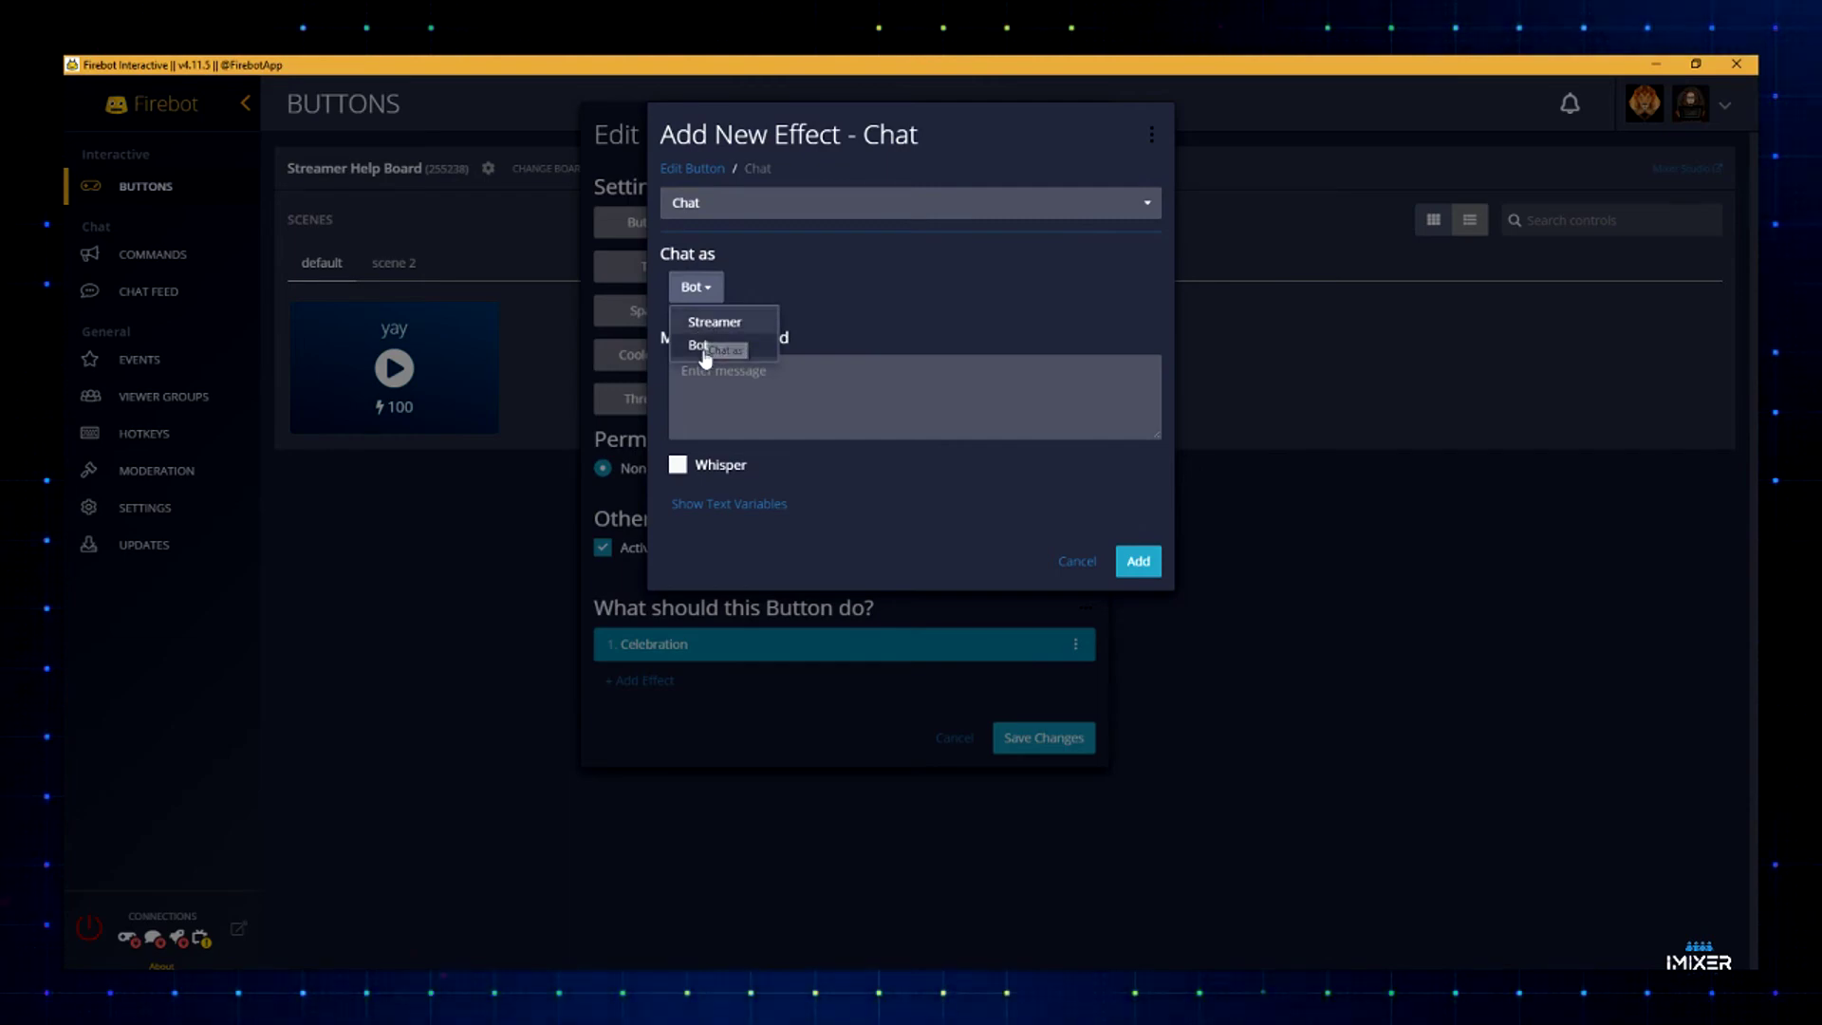
pyautogui.click(707, 323)
pyautogui.click(757, 393)
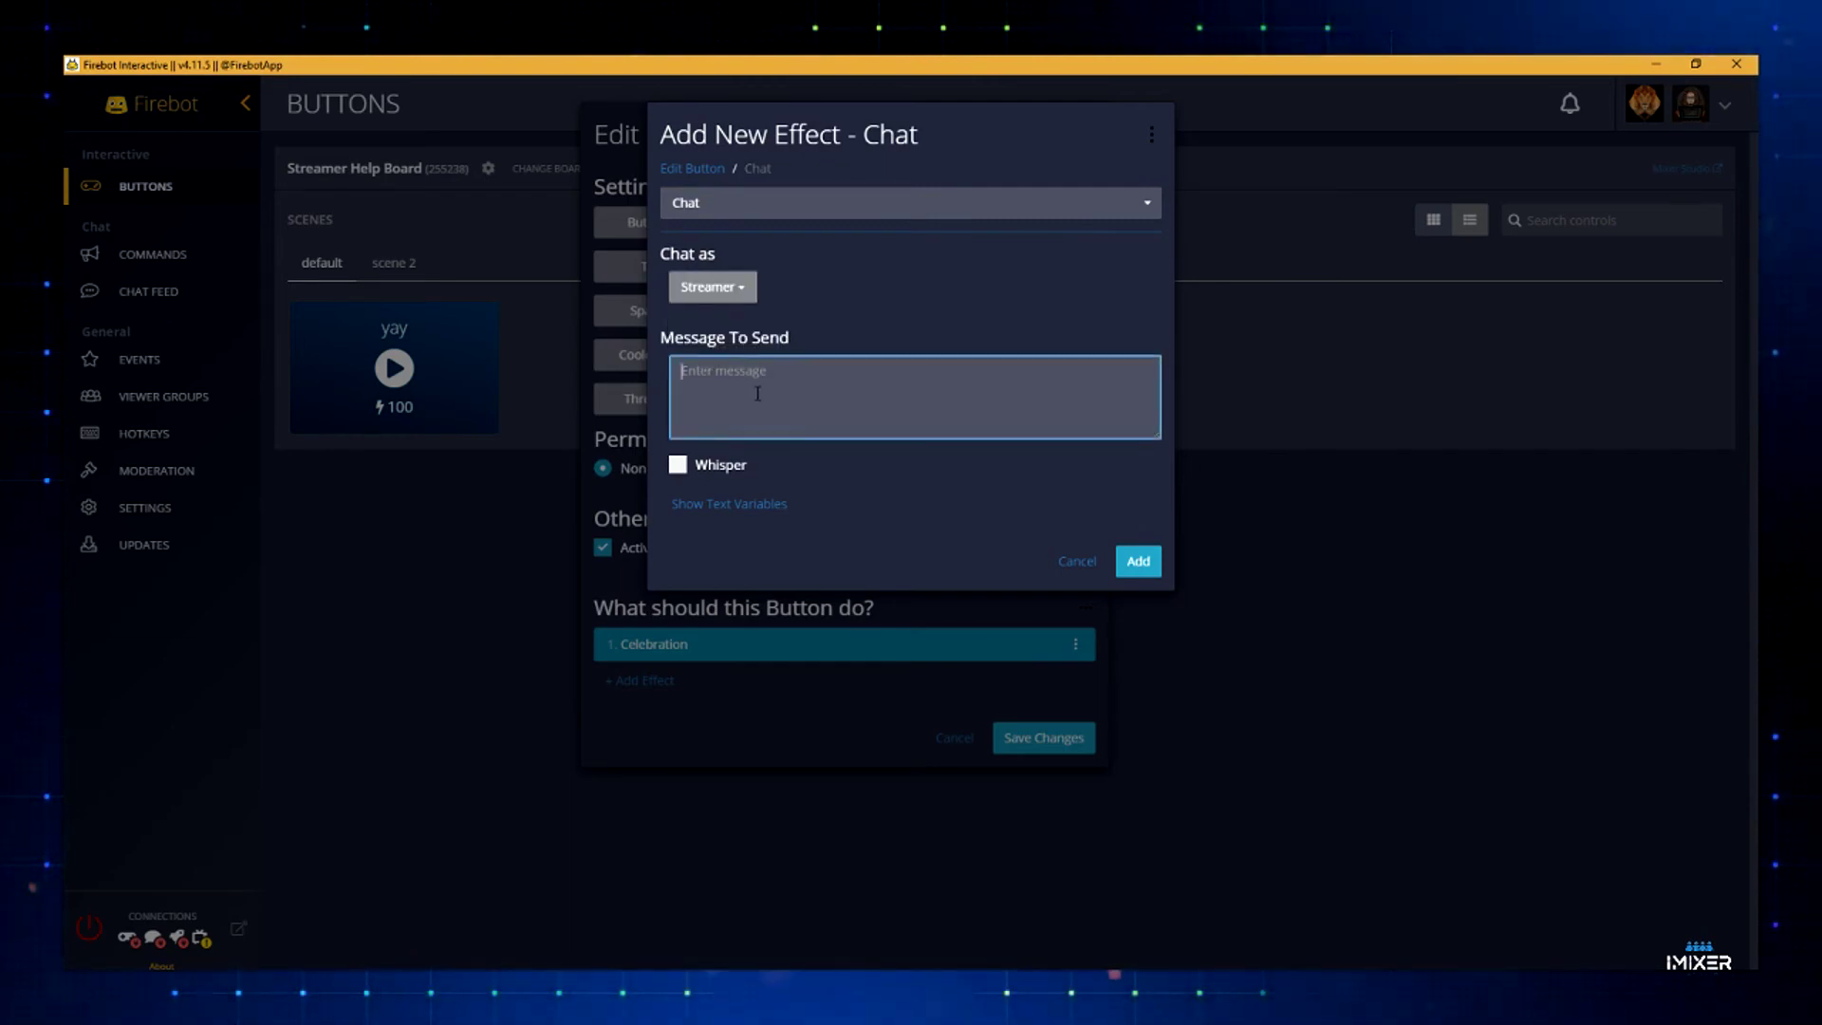
pyautogui.write('https://i.imgur.com/GDol0AZ.gif')
pyautogui.press('BackSpace')
pyautogui.press('BackSpace')
pyautogui.press('BackSpace')
pyautogui.press('BackSpace')
pyautogui.press('BackSpace')
pyautogui.press('BackSpace')
pyautogui.press('BackSpace')
pyautogui.press('BackSpace')
pyautogui.press('BackSpace')
pyautogui.press('BackSpace')
pyautogui.press('BackSpace')
pyautogui.press('BackSpace')
pyautogui.press('BackSpace')
pyautogui.press('BackSpace')
pyautogui.press('BackSpace')
pyautogui.press('BackSpace')
pyautogui.press('BackSpace')
pyautogui.press('BackSpace')
pyautogui.press('BackSpace')
pyautogui.press('BackSpace')
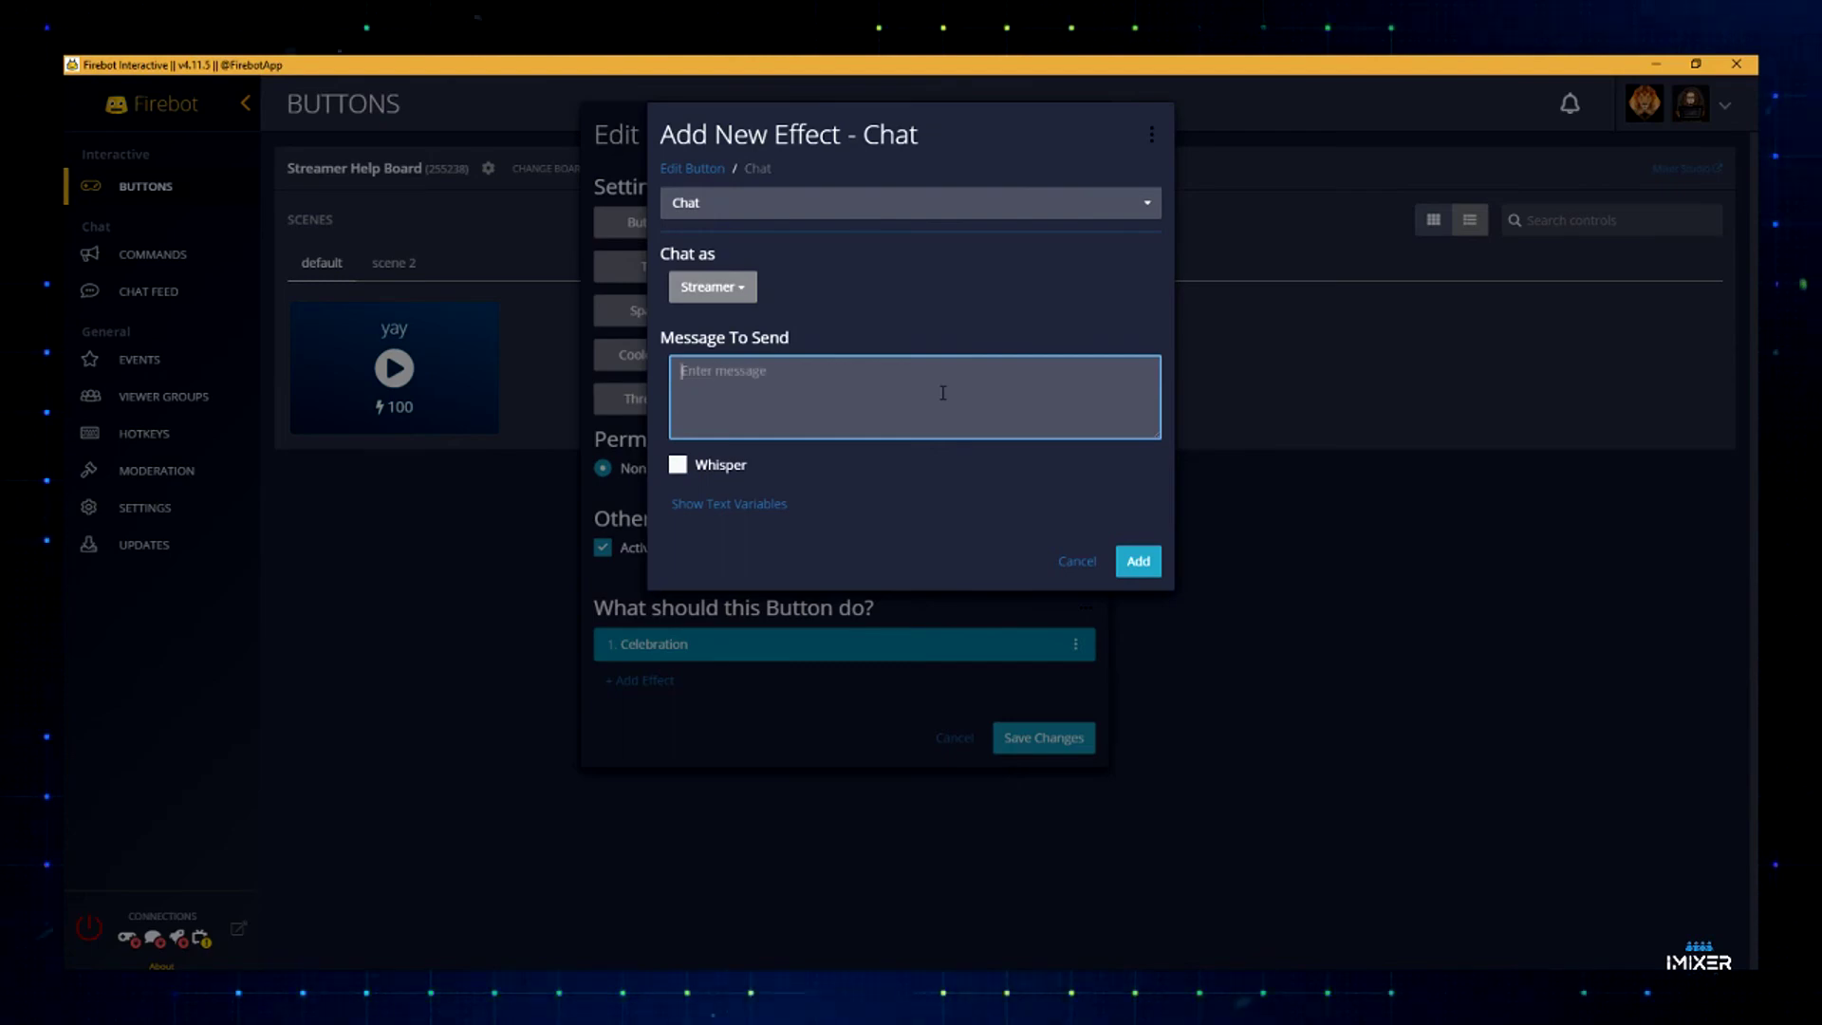
pyautogui.write('yay')
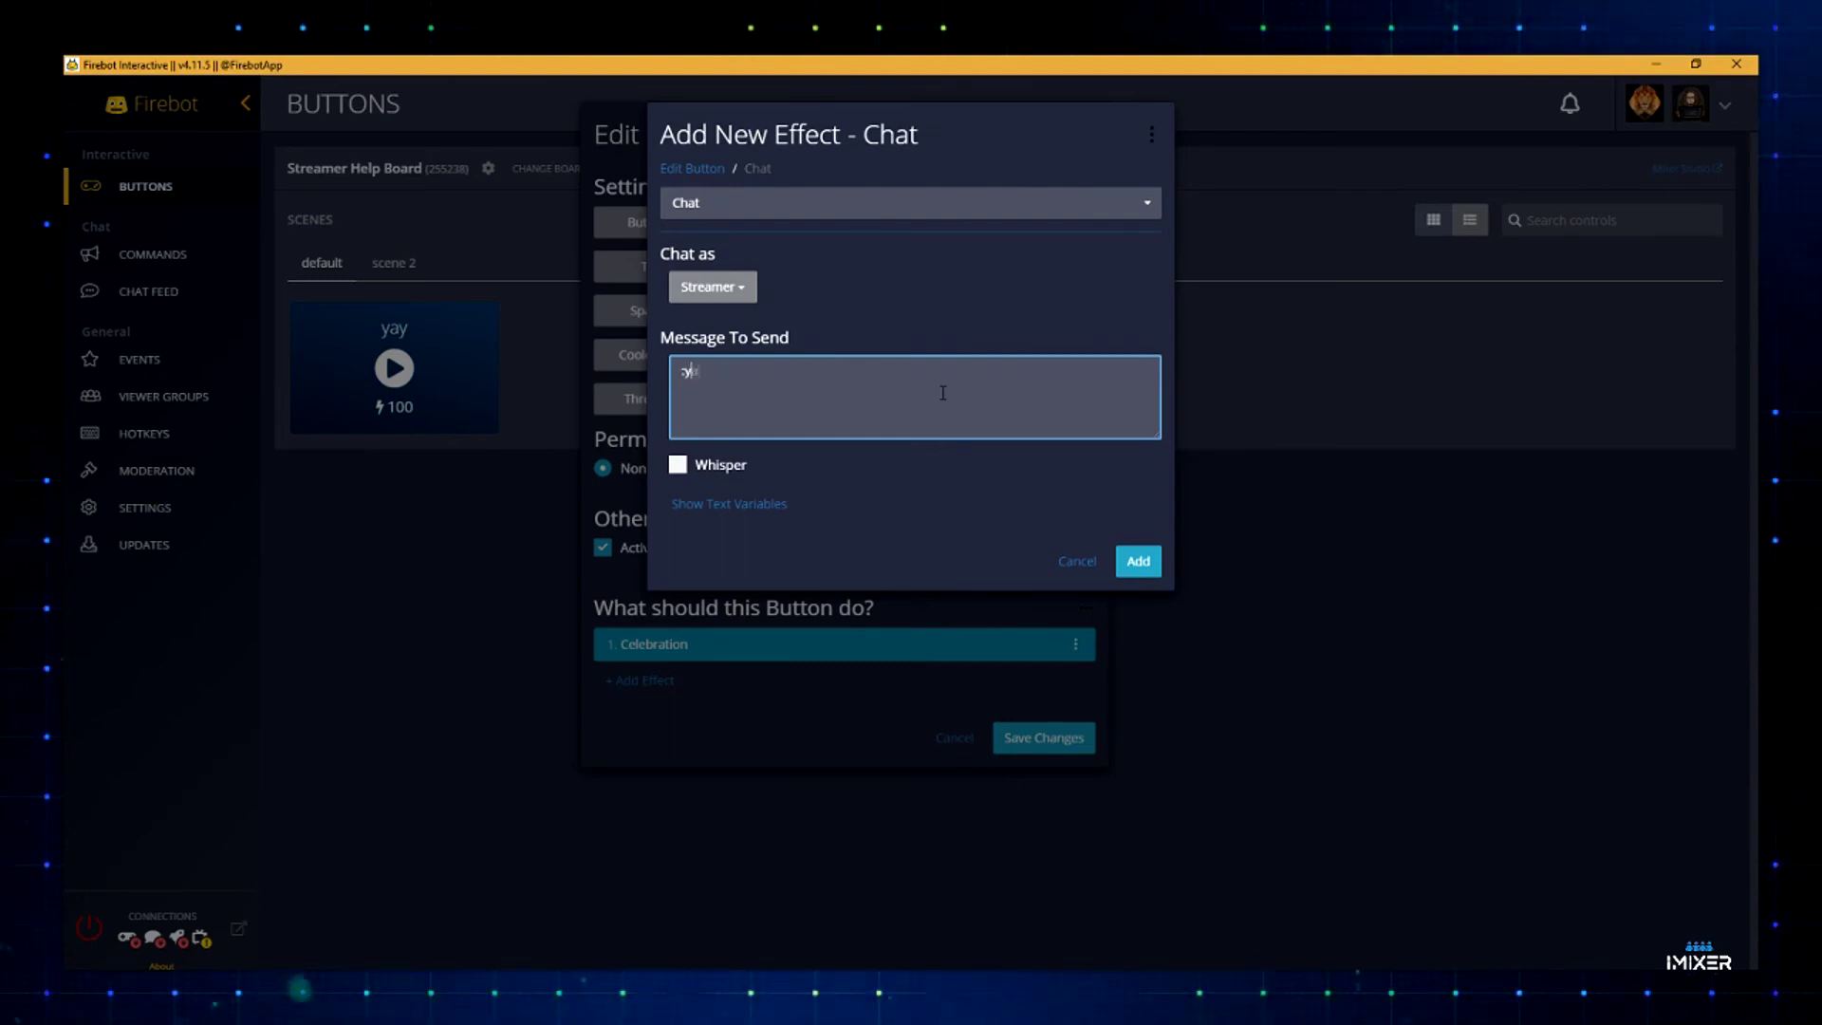
pyautogui.click(1138, 561)
# - Add a Play Sound effect using kids-saying-yay-sound-effect_3.mp3 at minimum volume
pyautogui.click(717, 723)
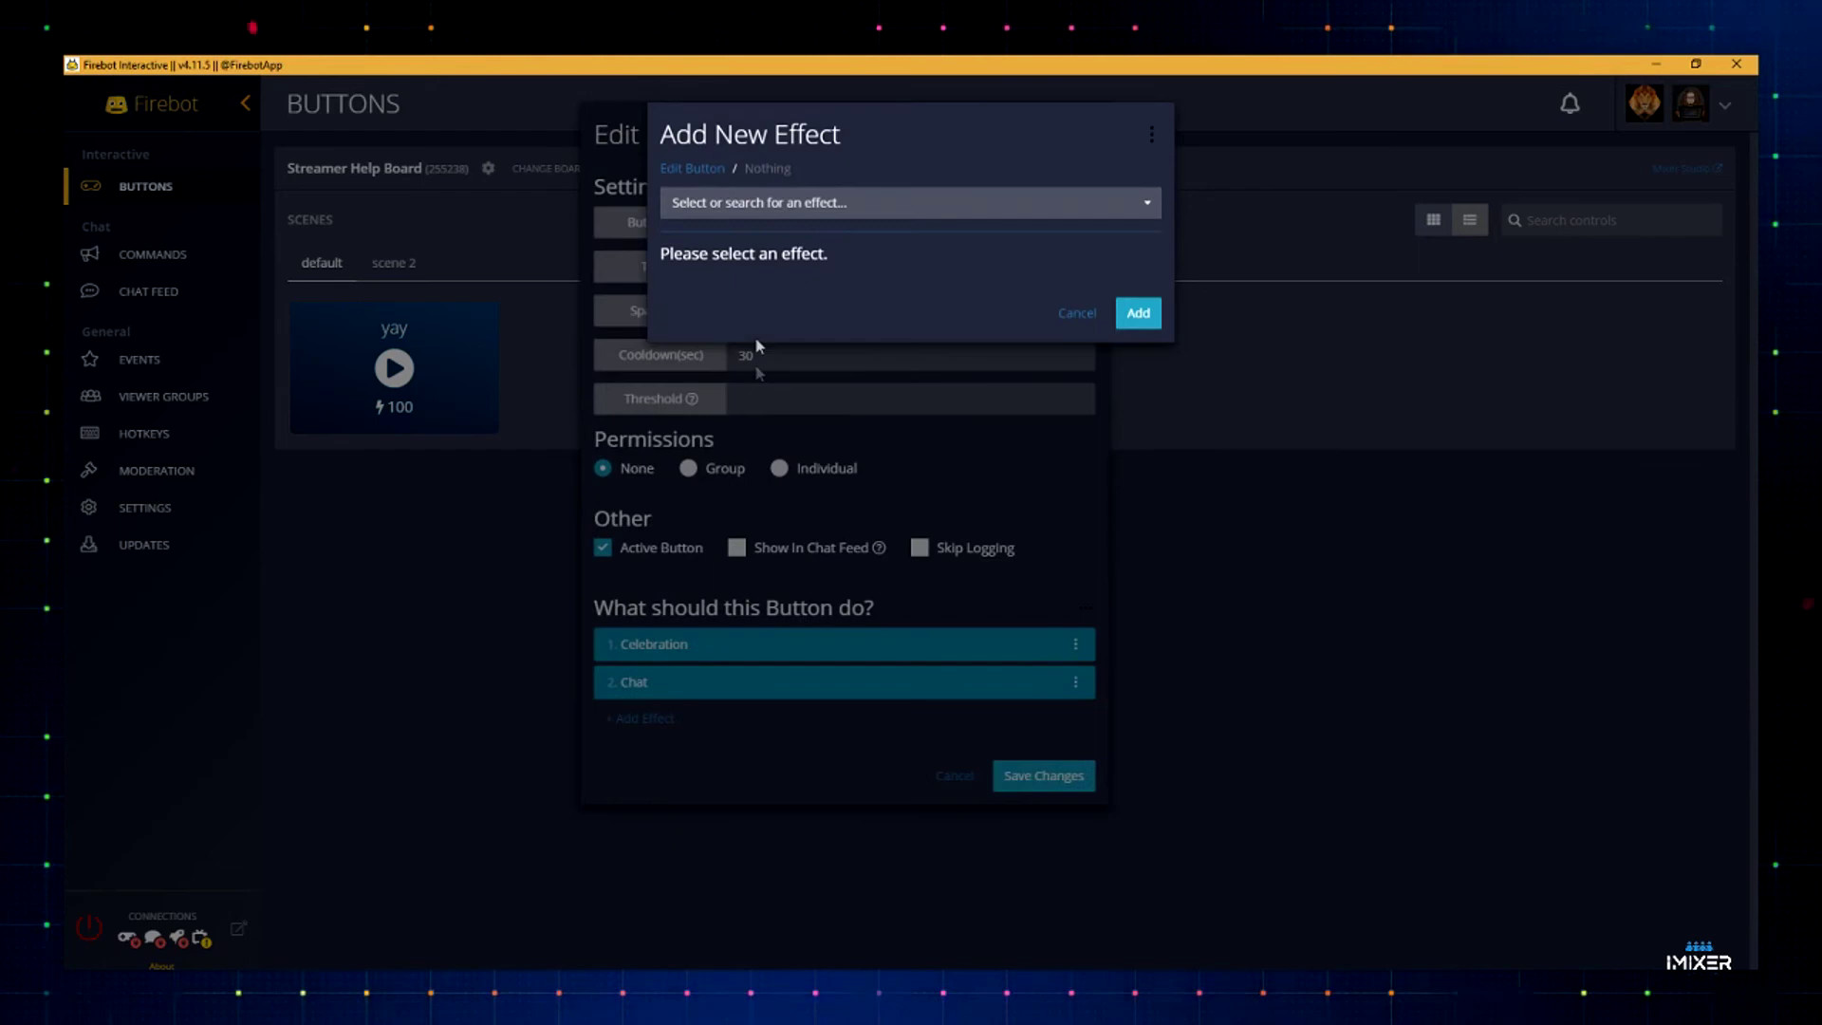
pyautogui.click(770, 215)
pyautogui.scroll(-3, 785, 356)
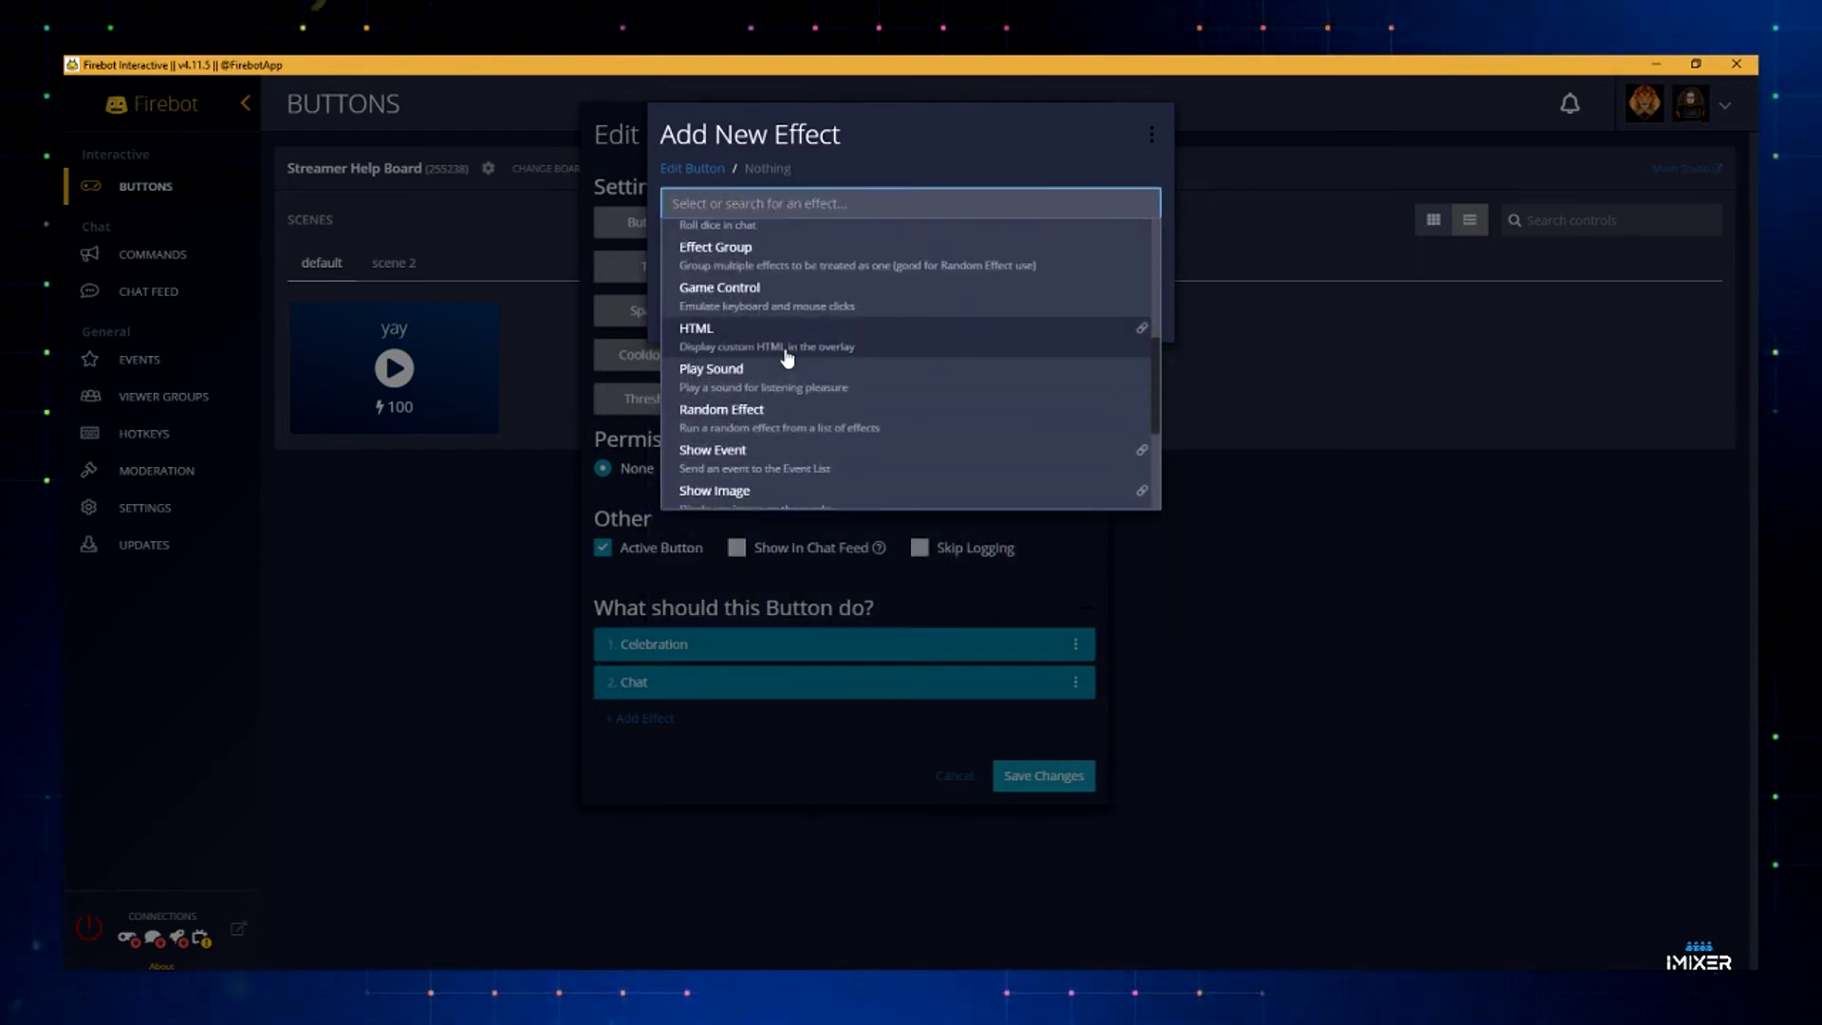
pyautogui.click(819, 388)
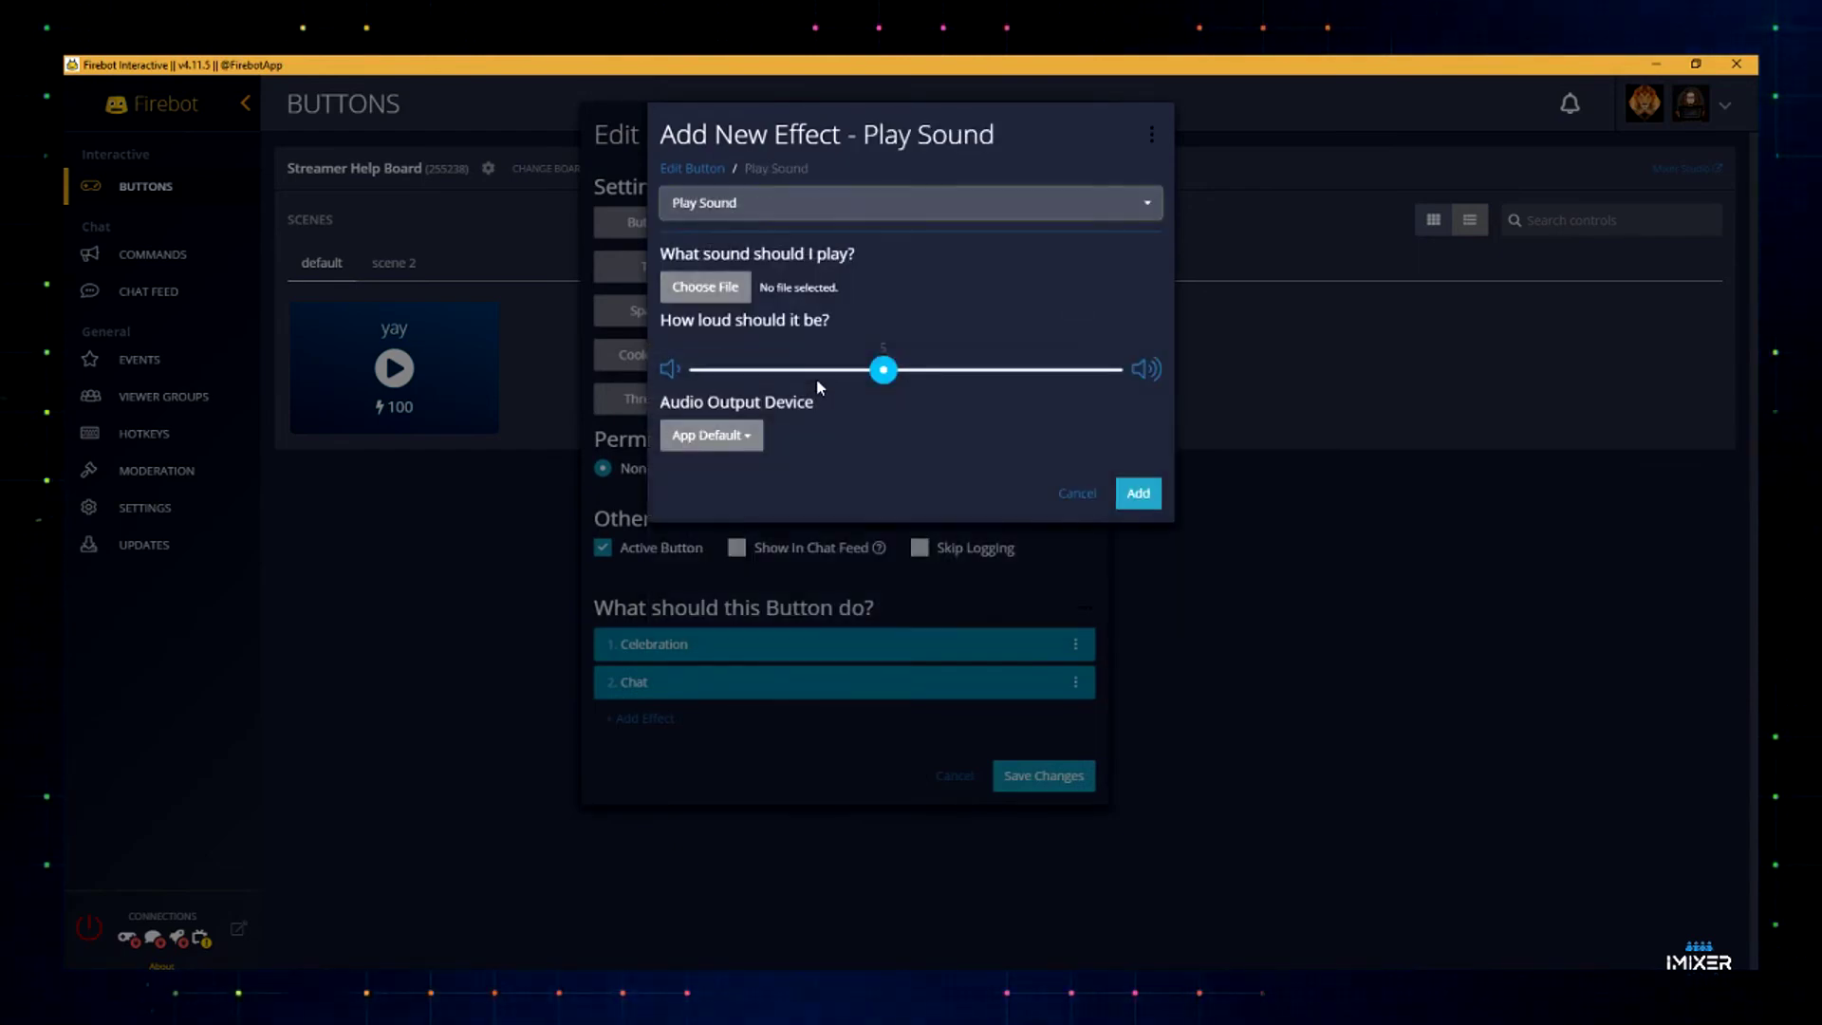
pyautogui.click(707, 287)
pyautogui.scroll(-2, 839, 541)
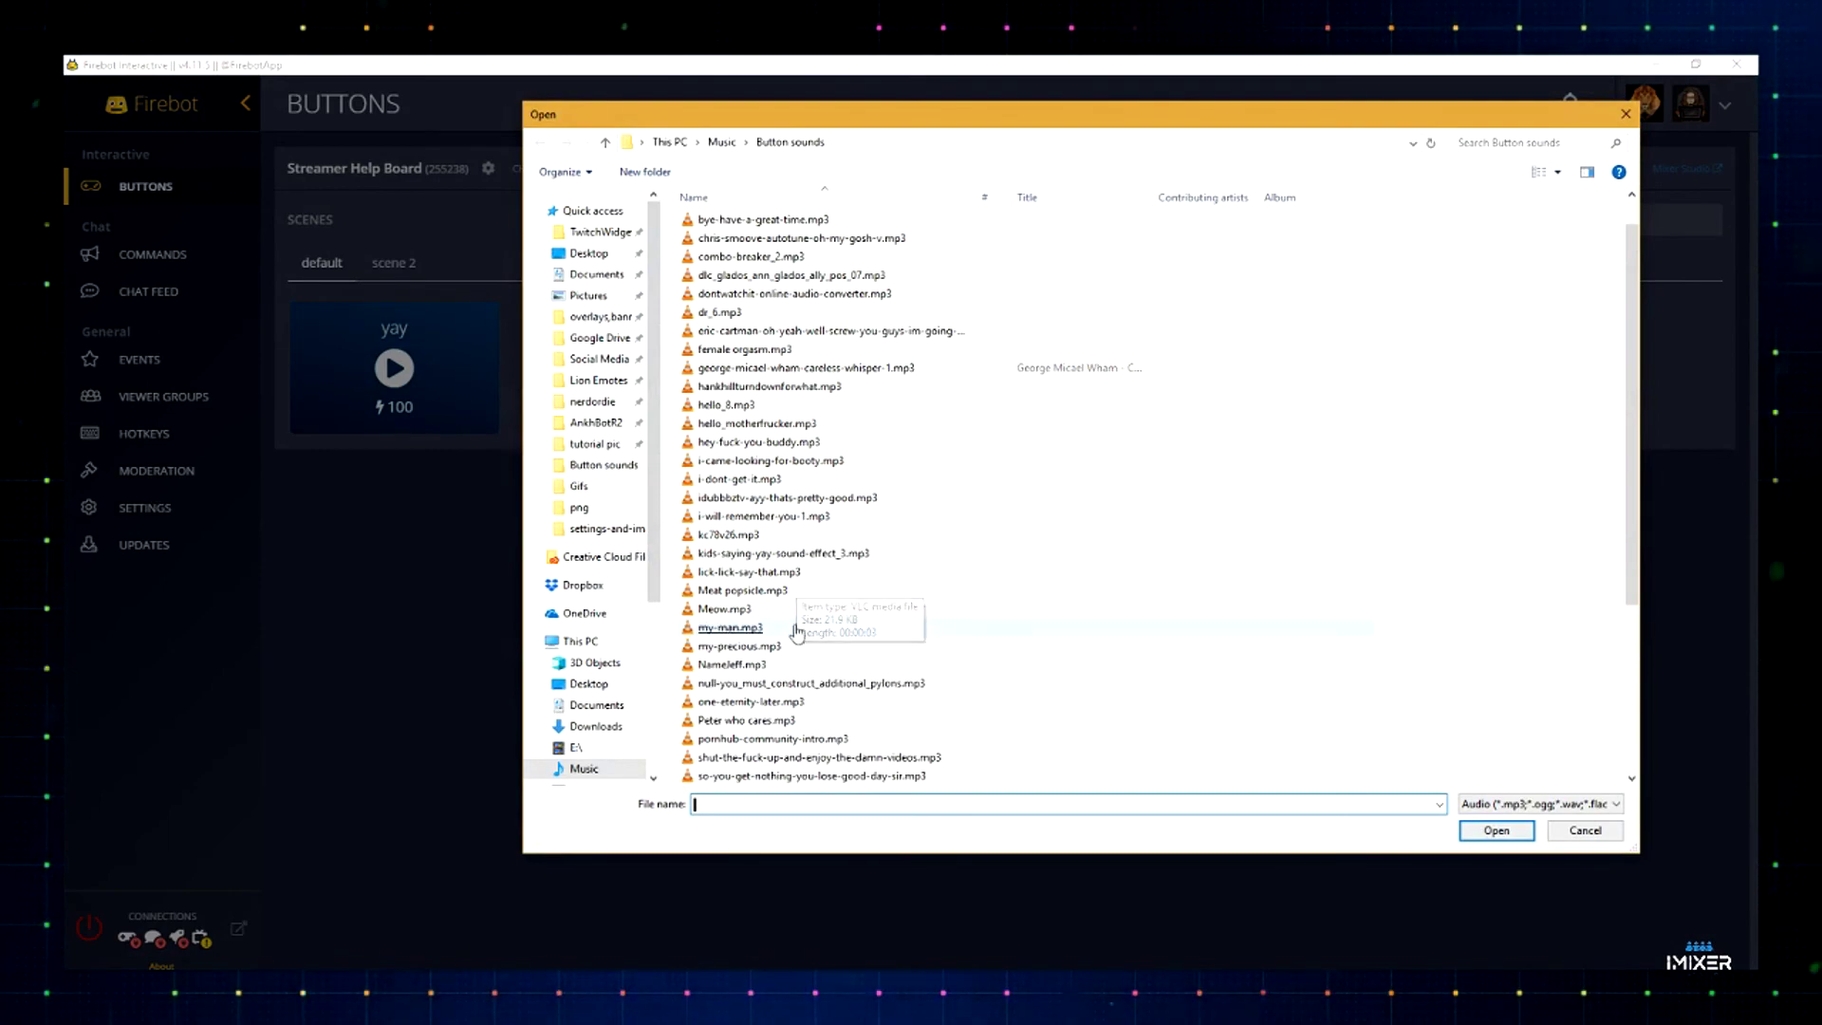
pyautogui.scroll(2, 768, 588)
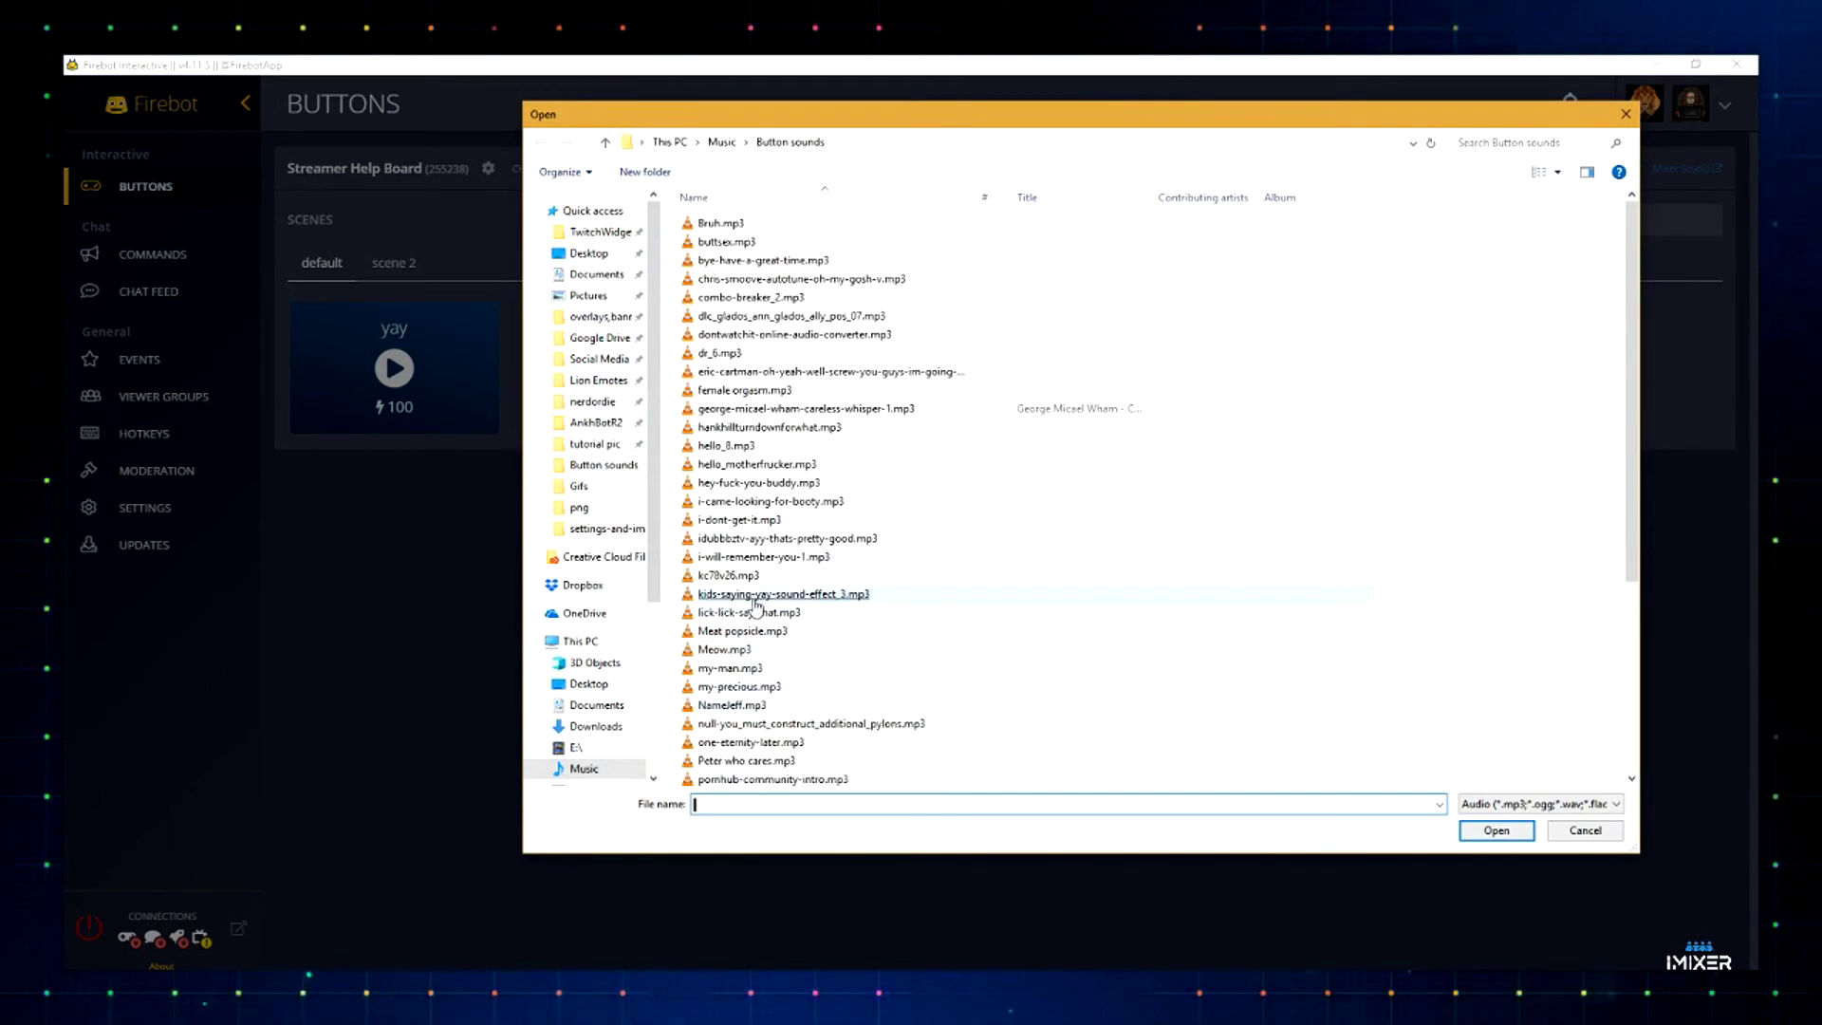
pyautogui.doubleClick(757, 594)
pyautogui.moveTo(883, 370); pyautogui.dragTo(683, 380)
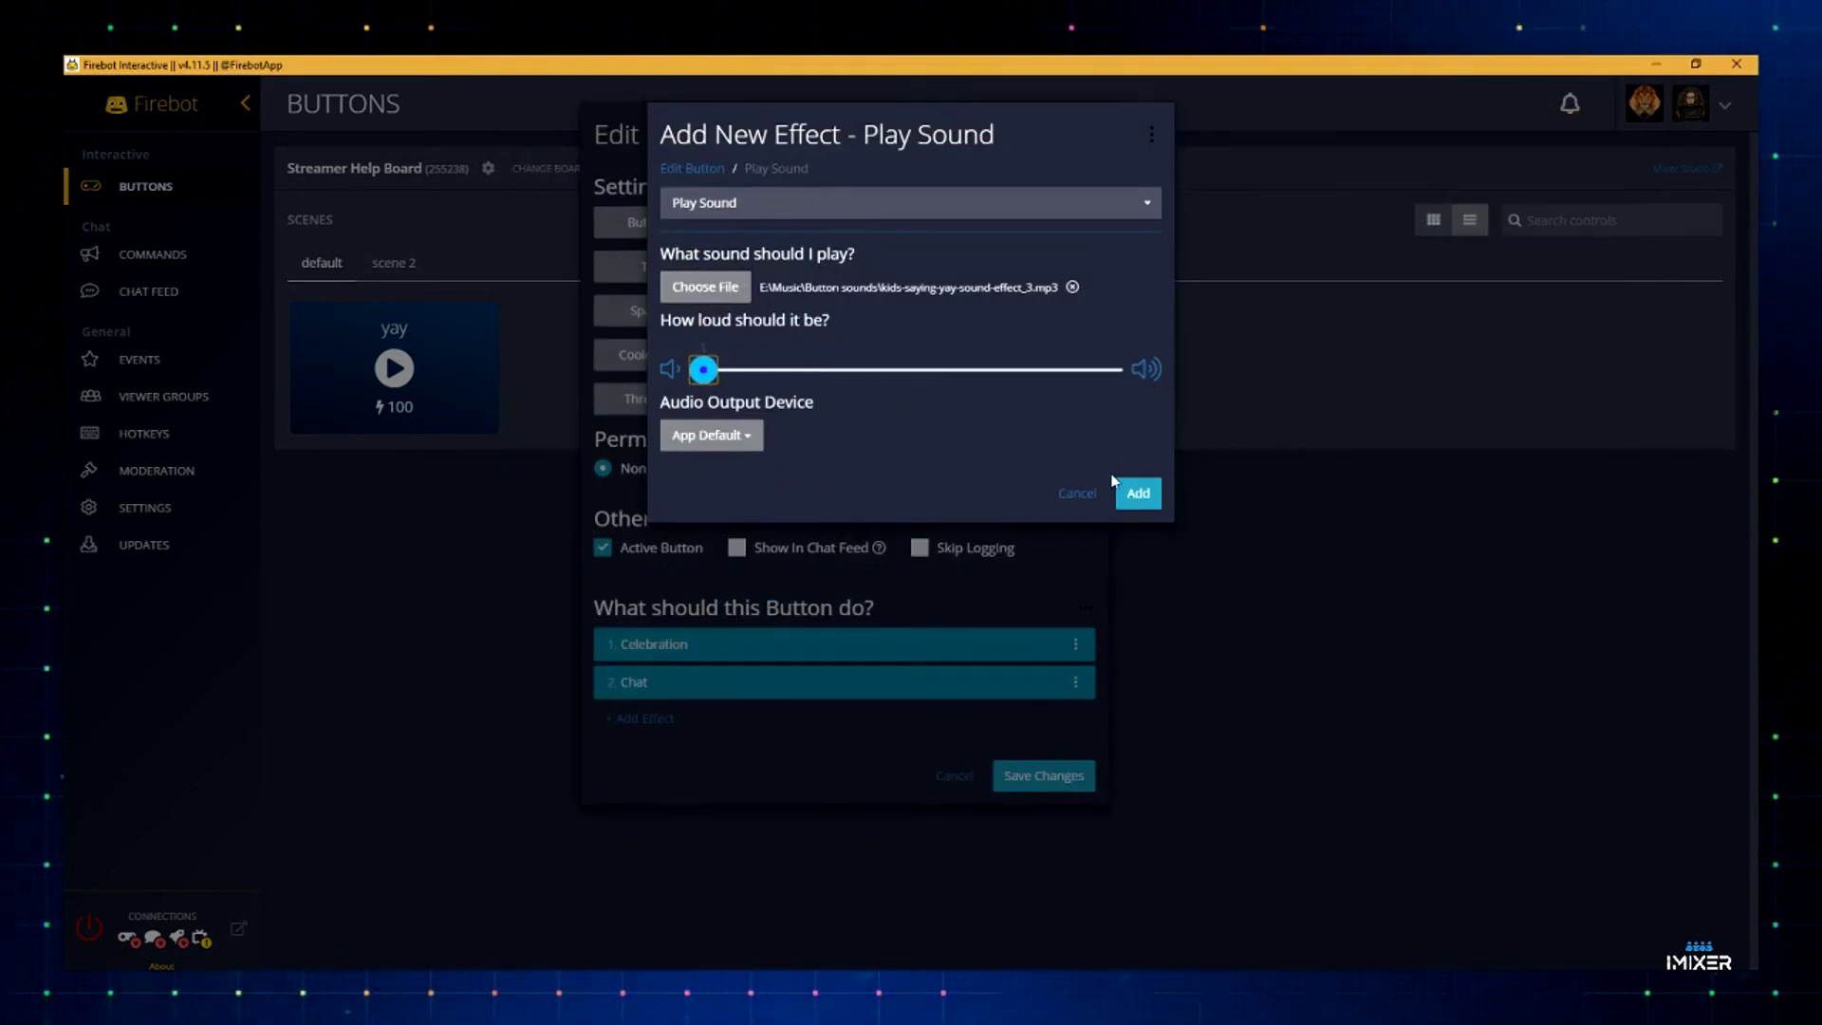
pyautogui.click(1138, 493)
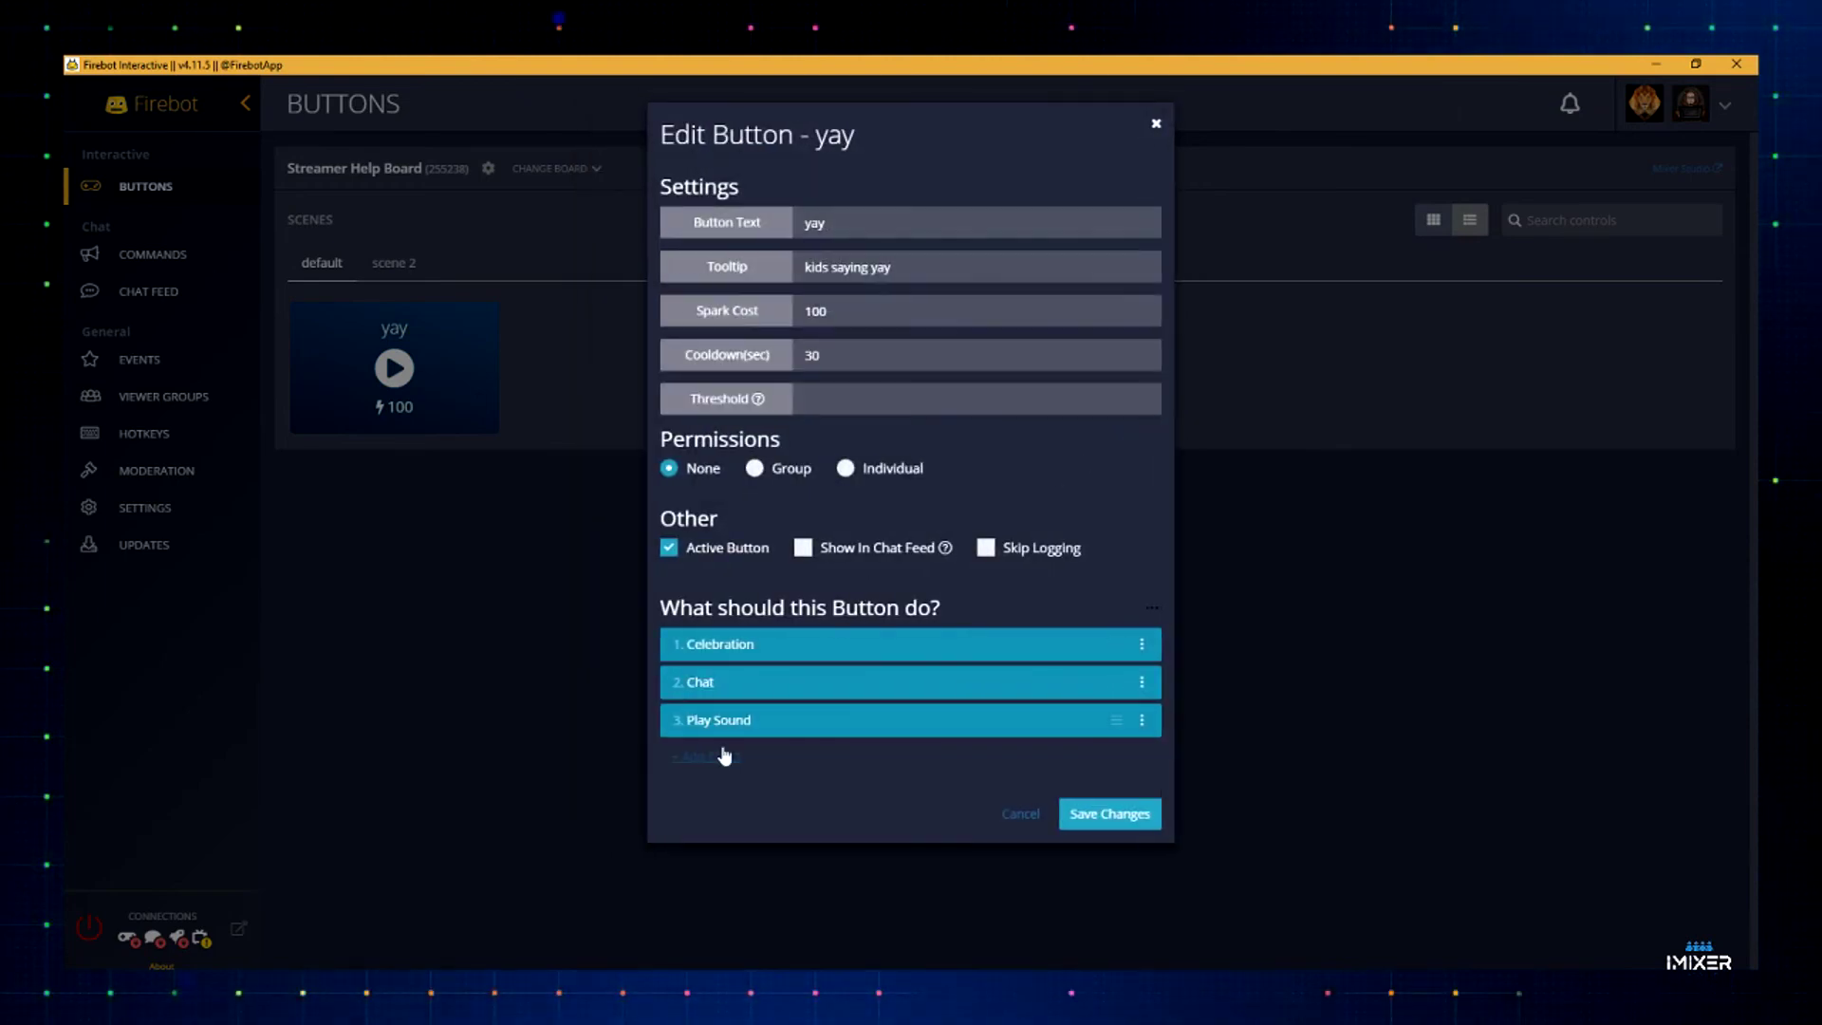
# - Add a Show Video effect with Local Video as its source
pyautogui.click(724, 755)
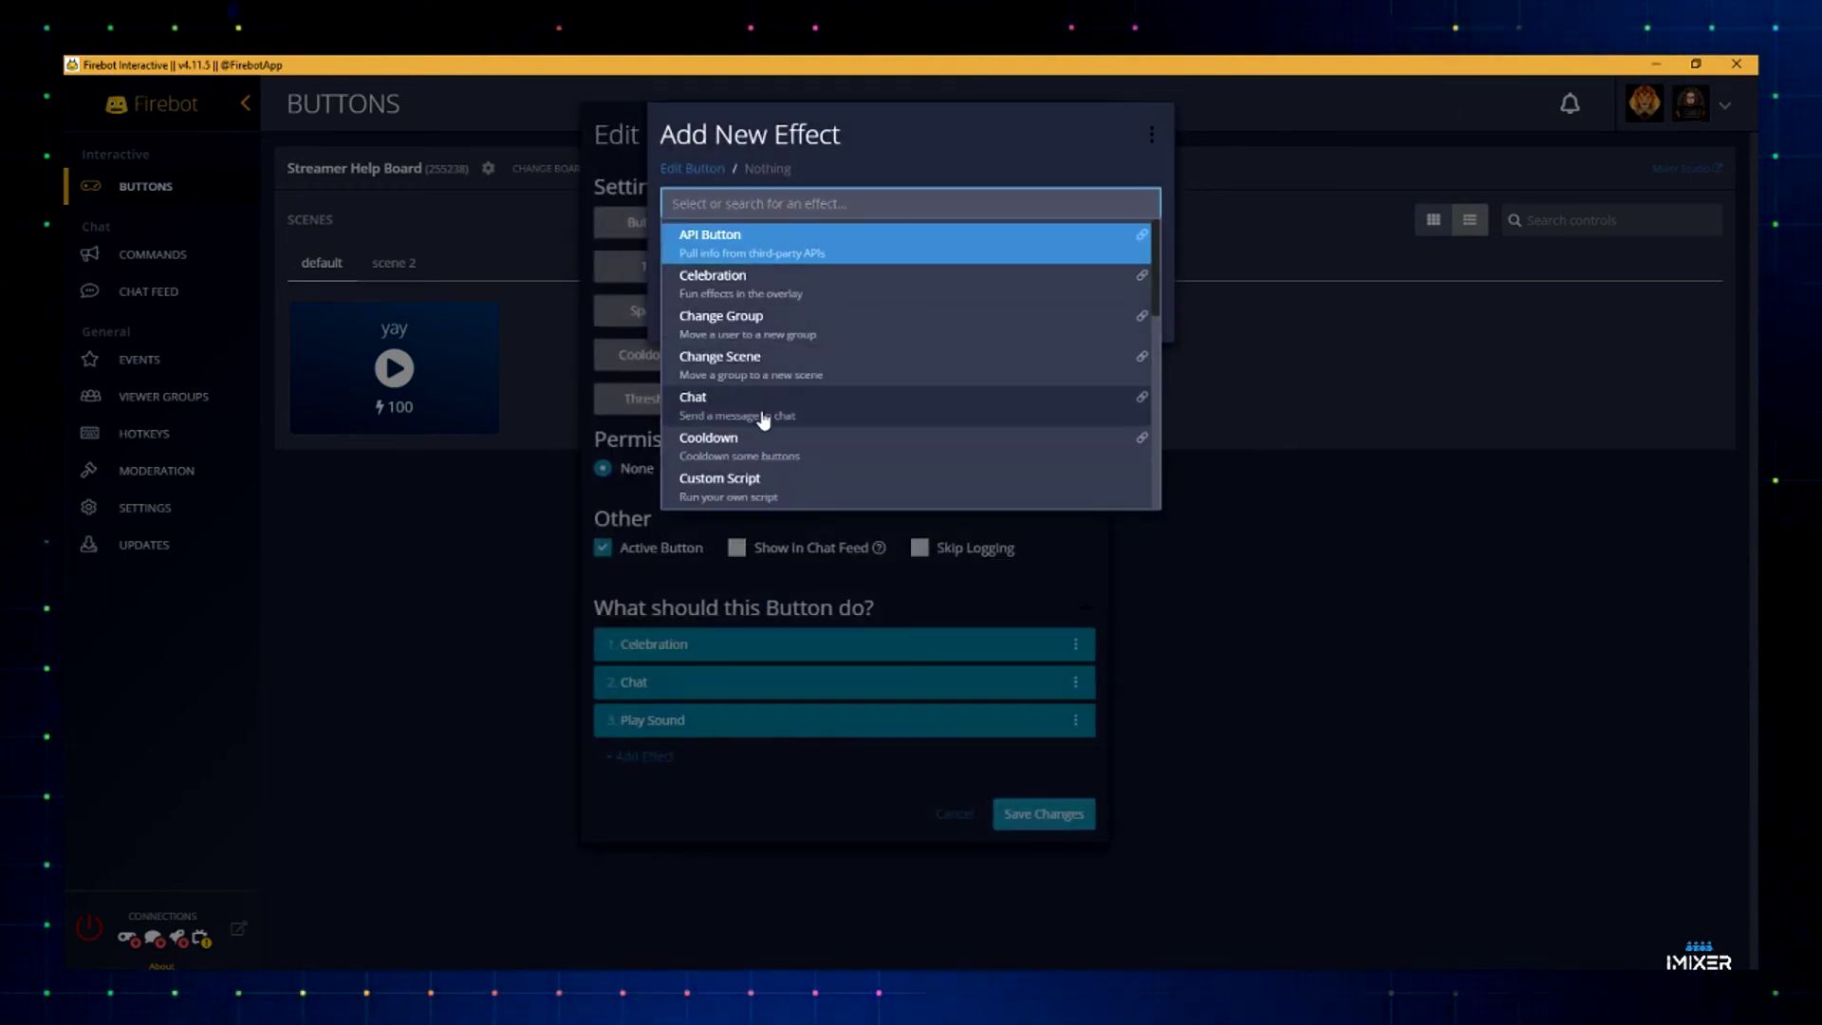
pyautogui.scroll(-3, 764, 419)
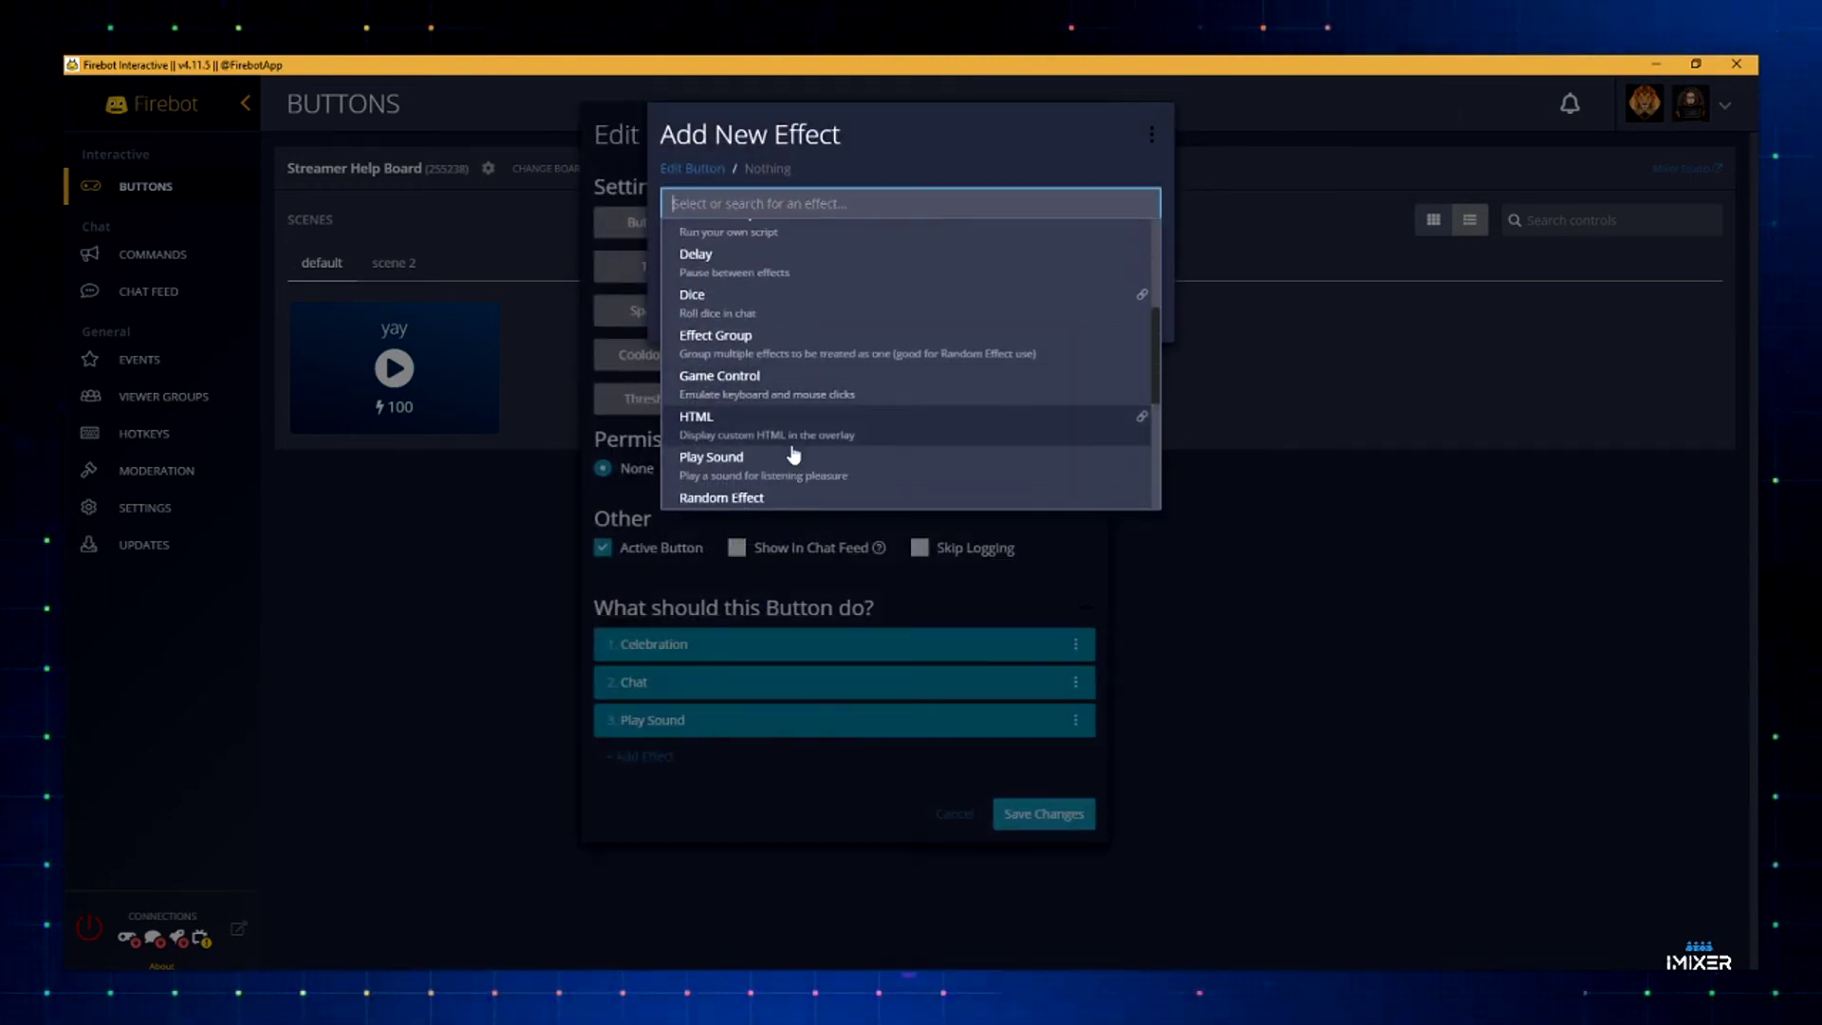
pyautogui.scroll(-4, 794, 455)
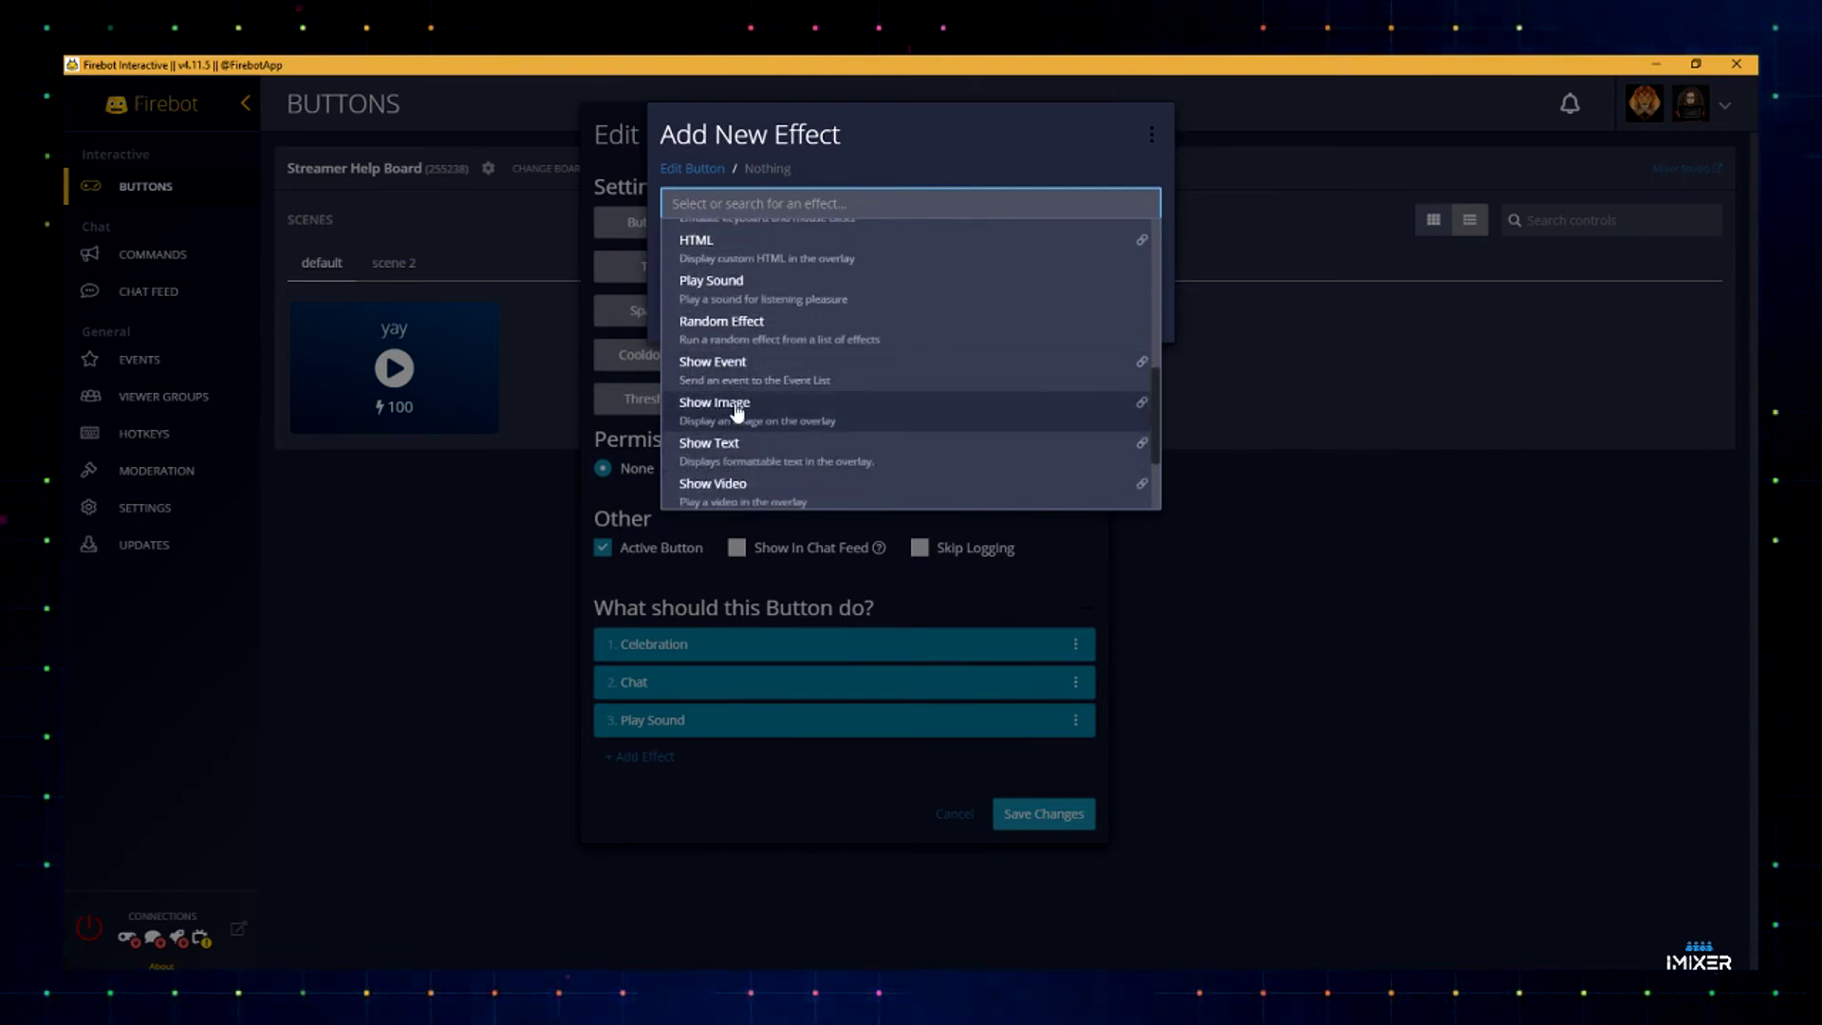
pyautogui.click(802, 491)
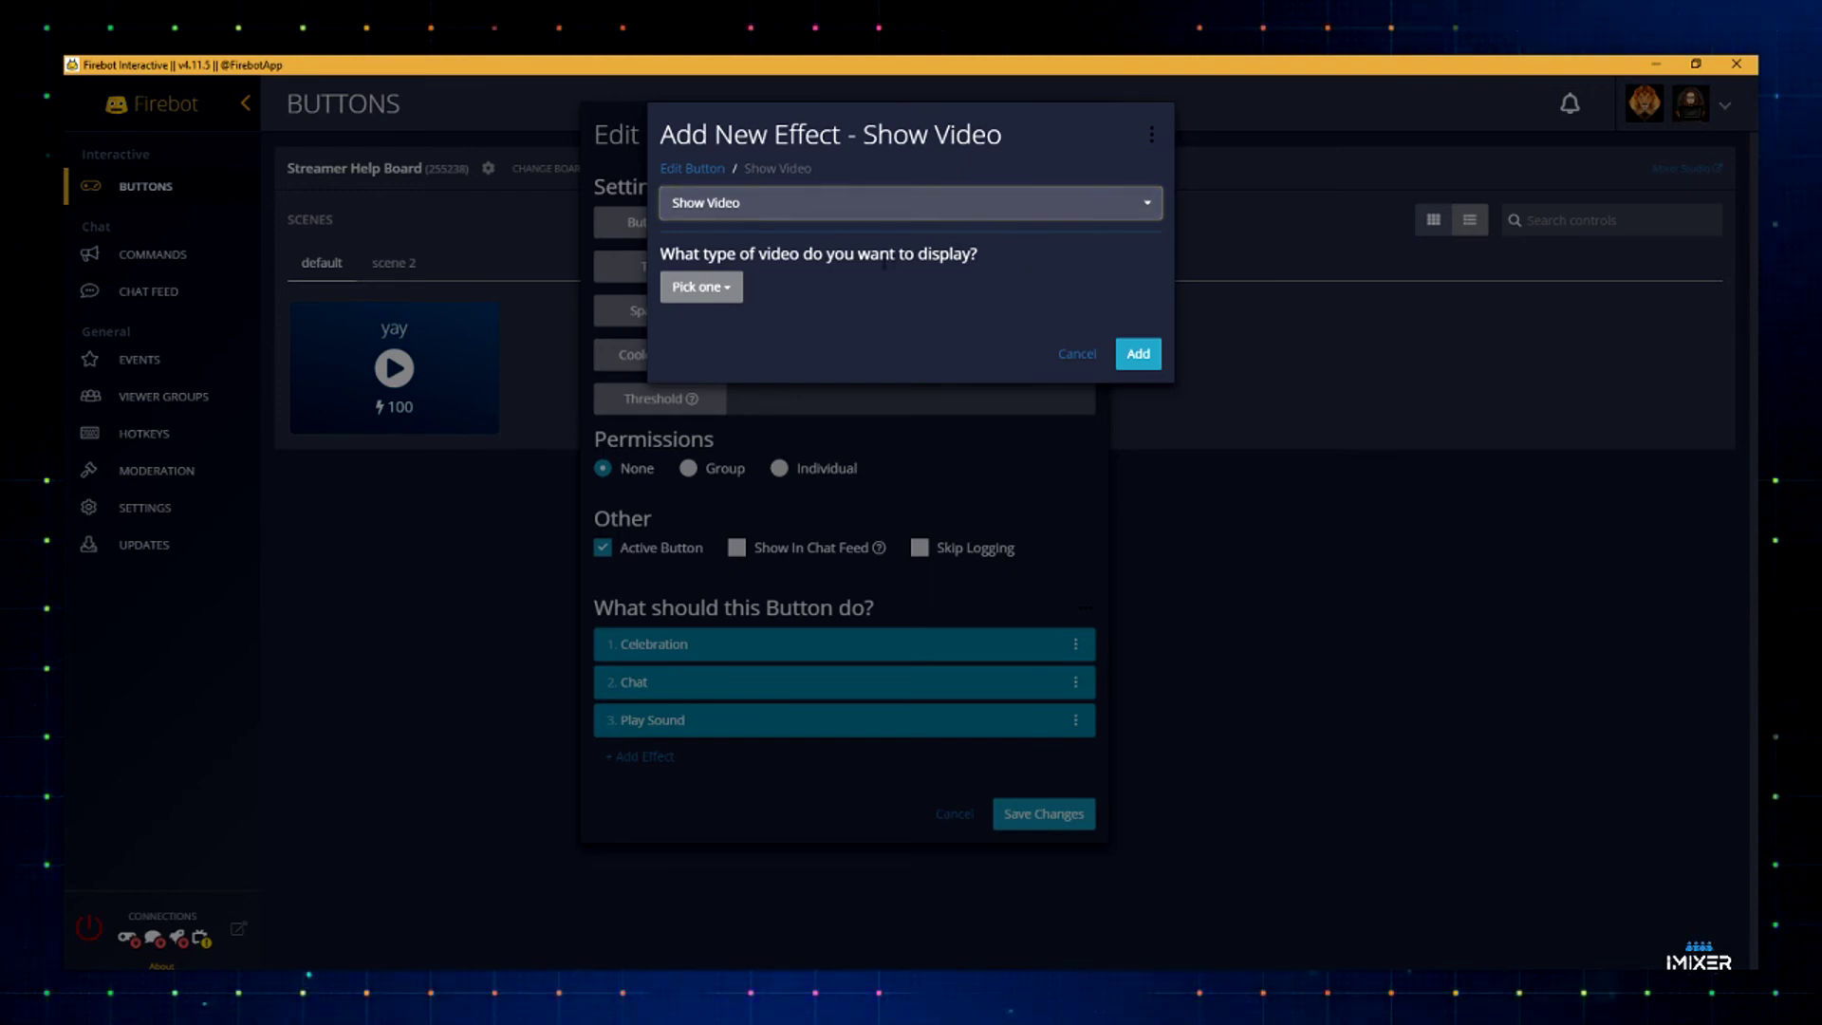
pyautogui.click(734, 289)
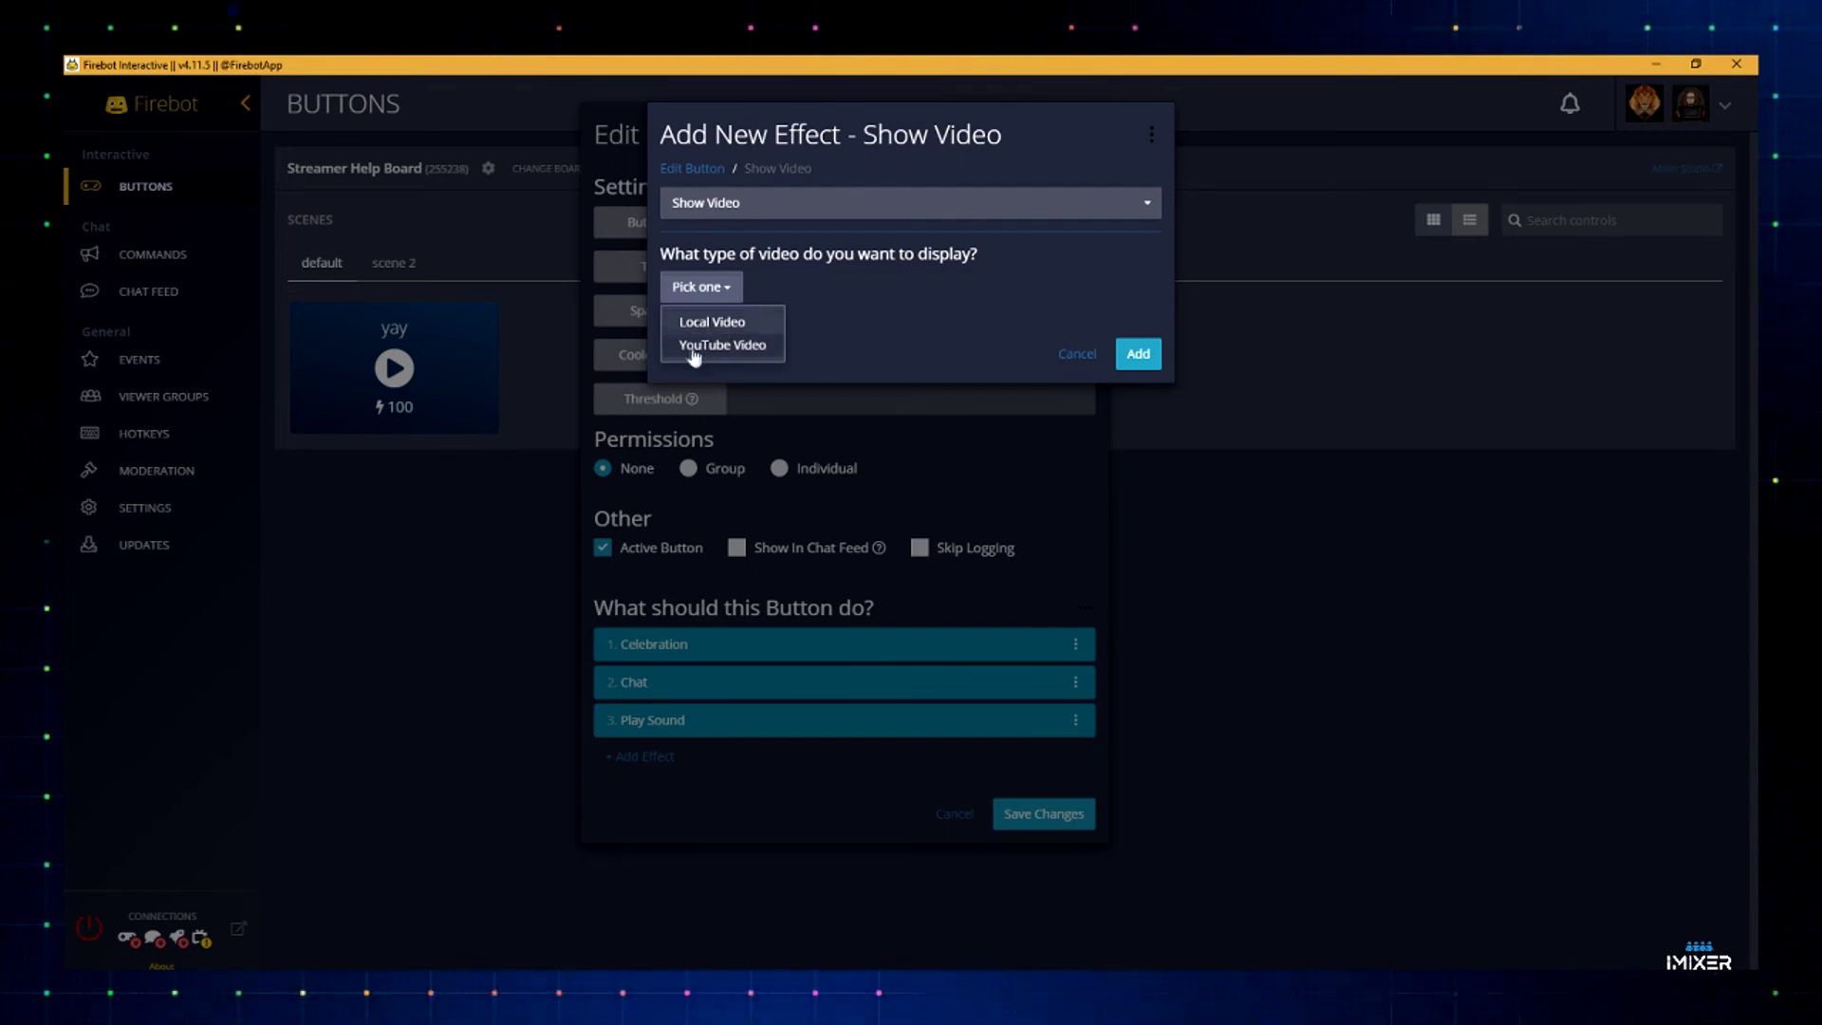
pyautogui.click(909, 325)
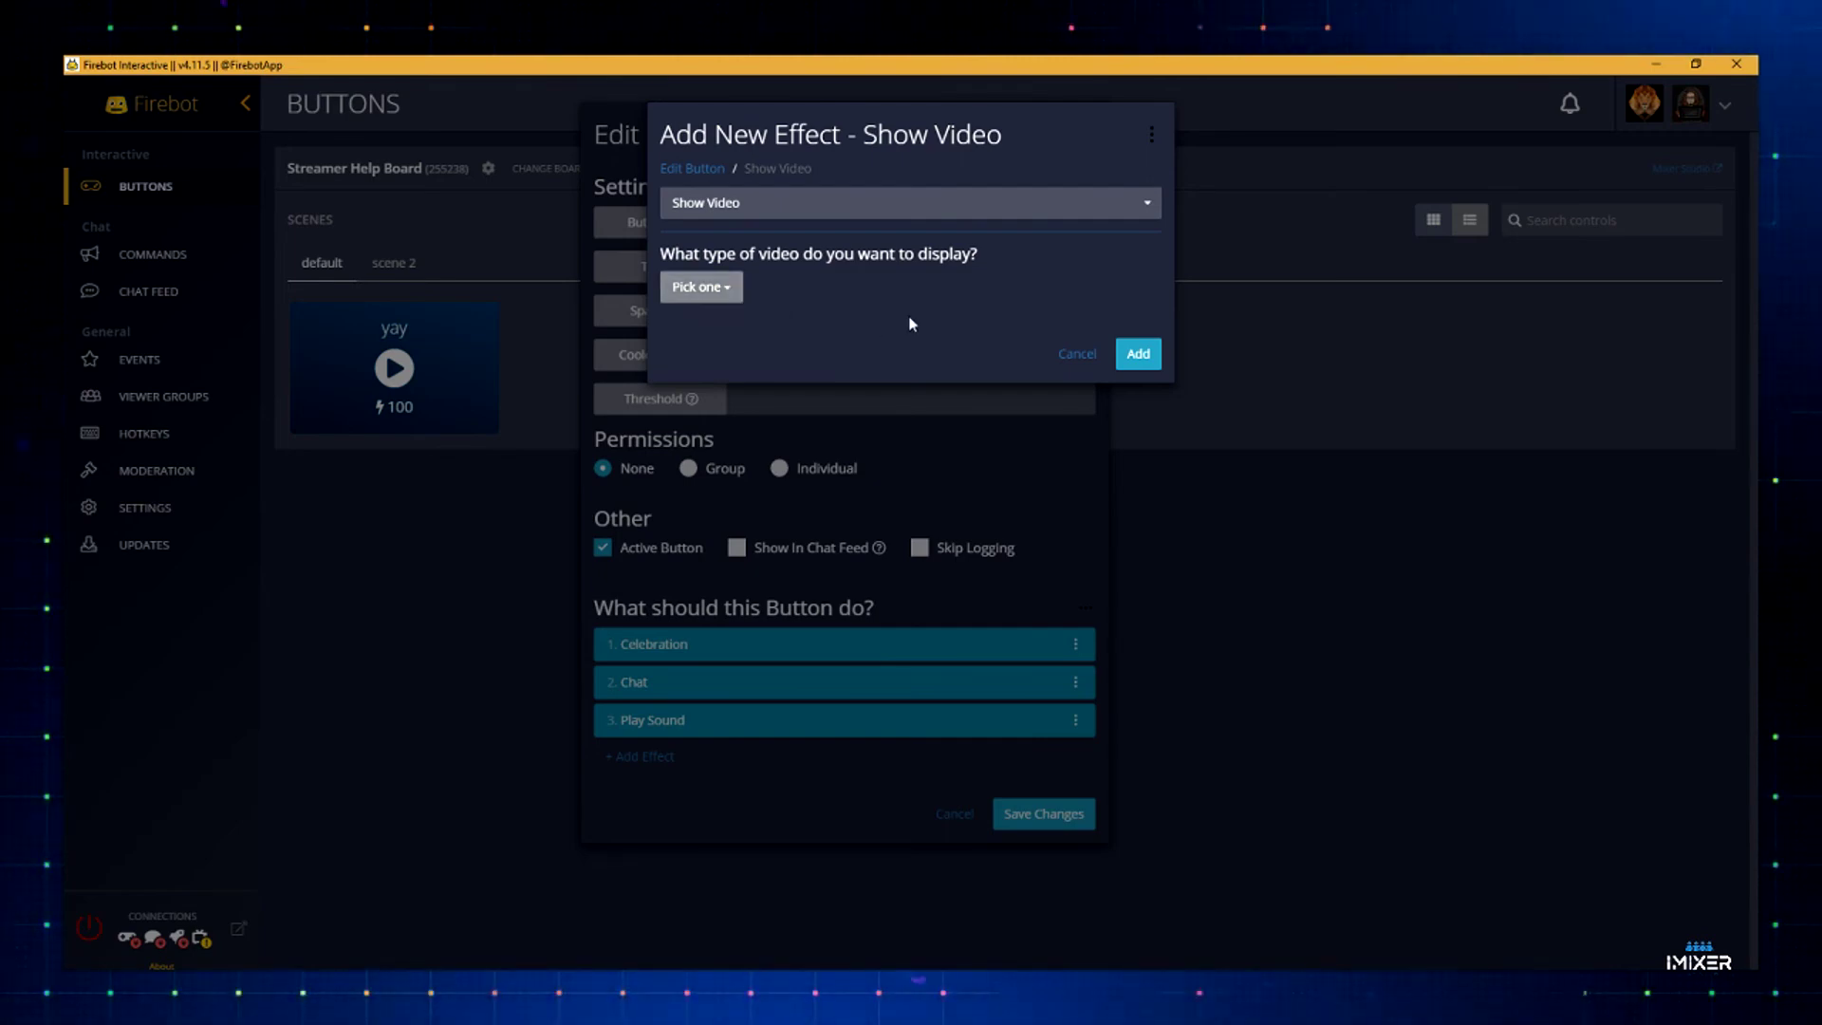
pyautogui.click(721, 287)
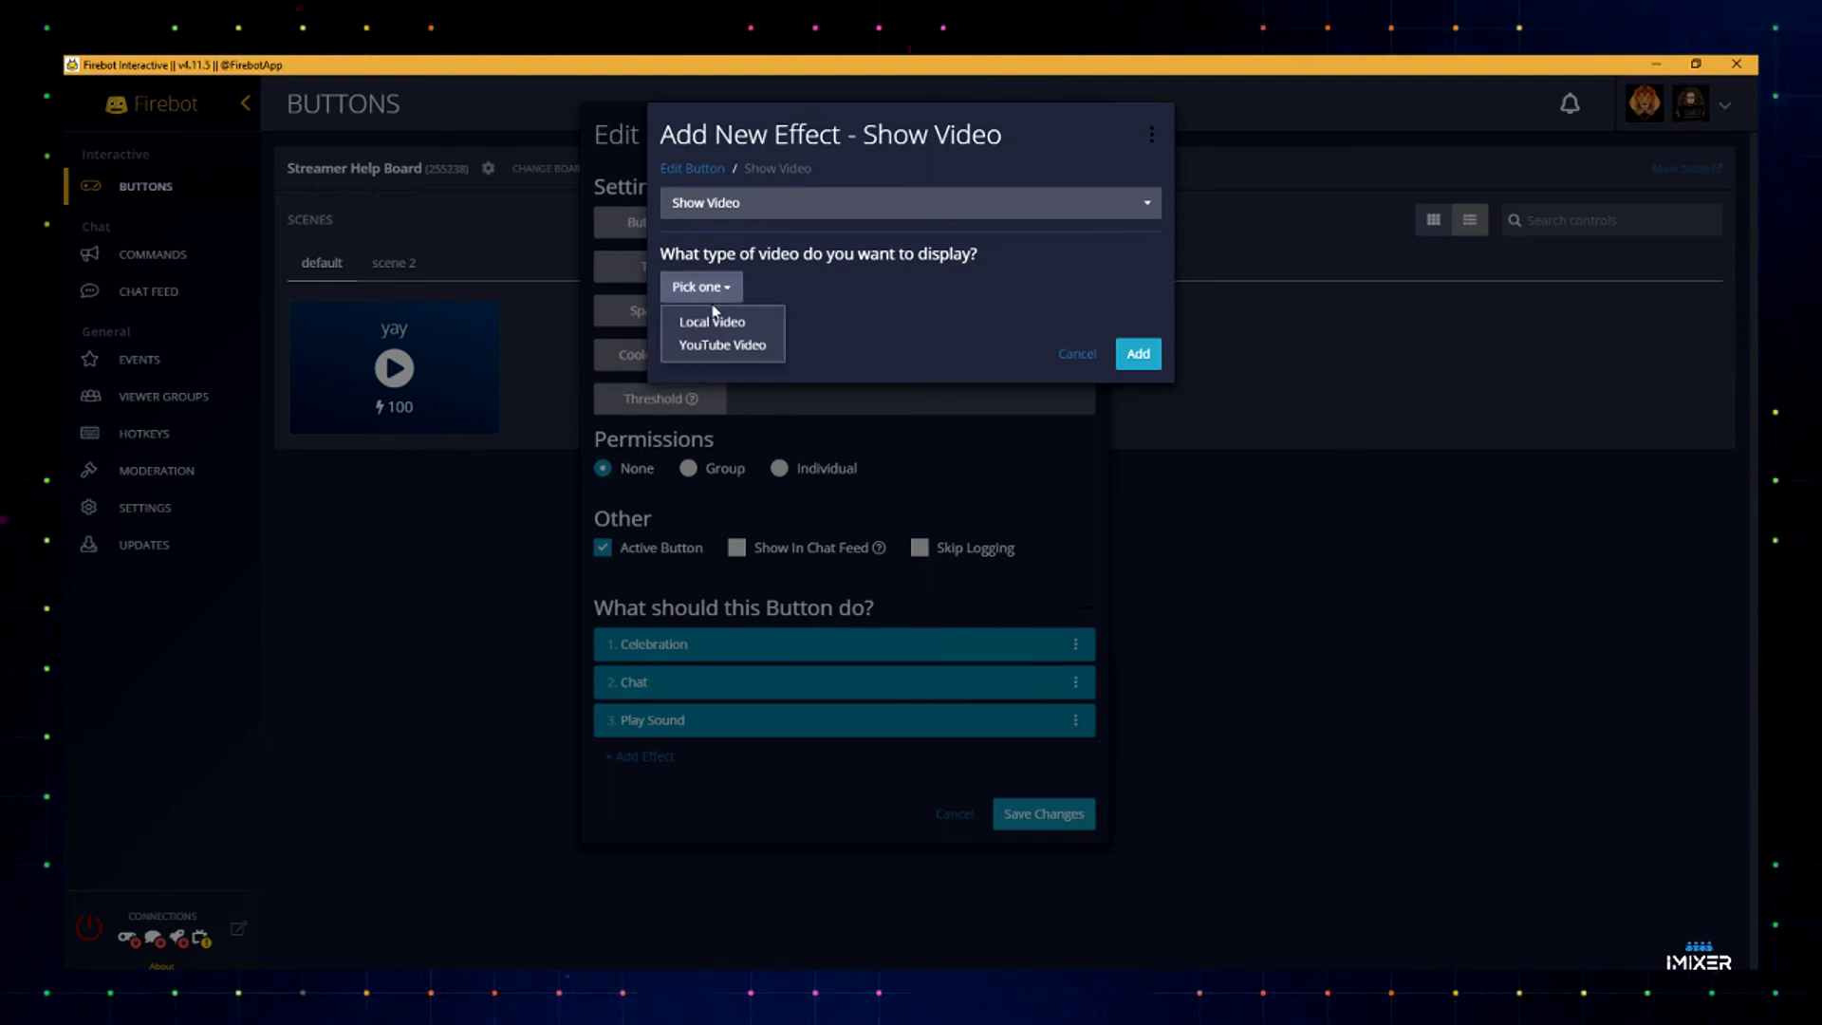
pyautogui.click(710, 312)
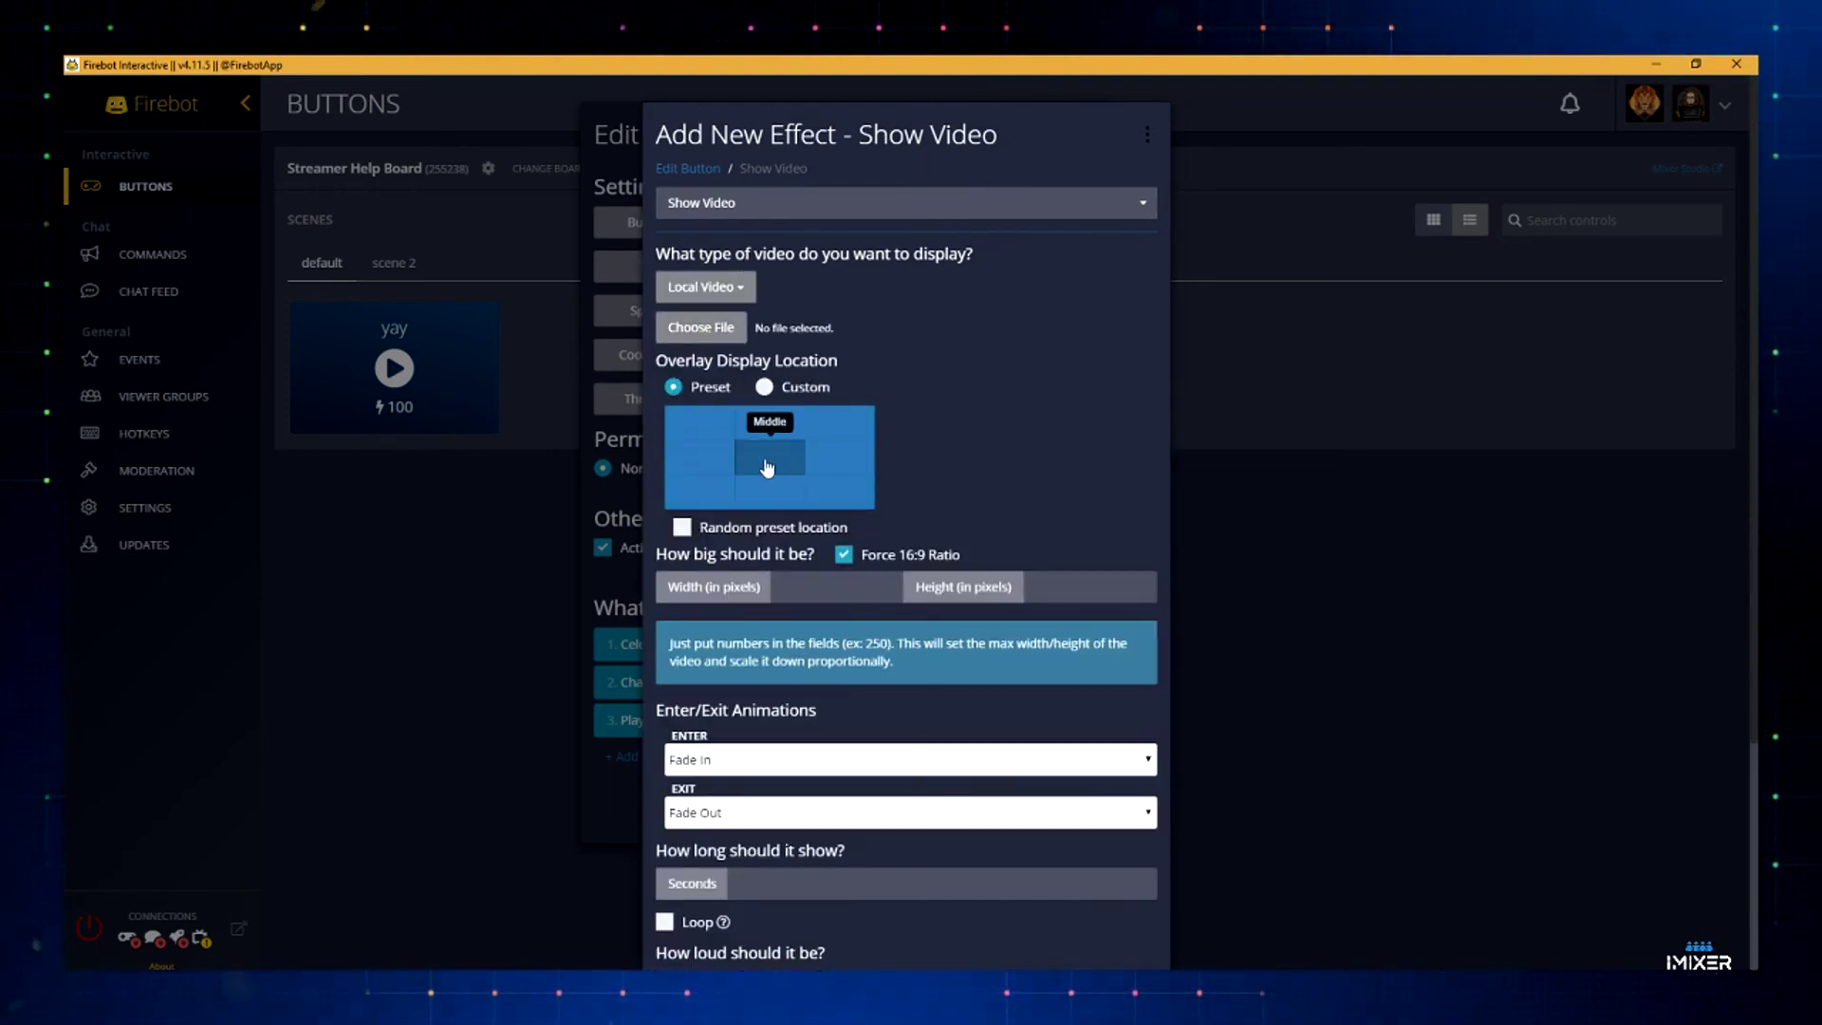
# - Set the video to 800 width, bottom-middle placement, and volume near minimum
pyautogui.click(823, 597)
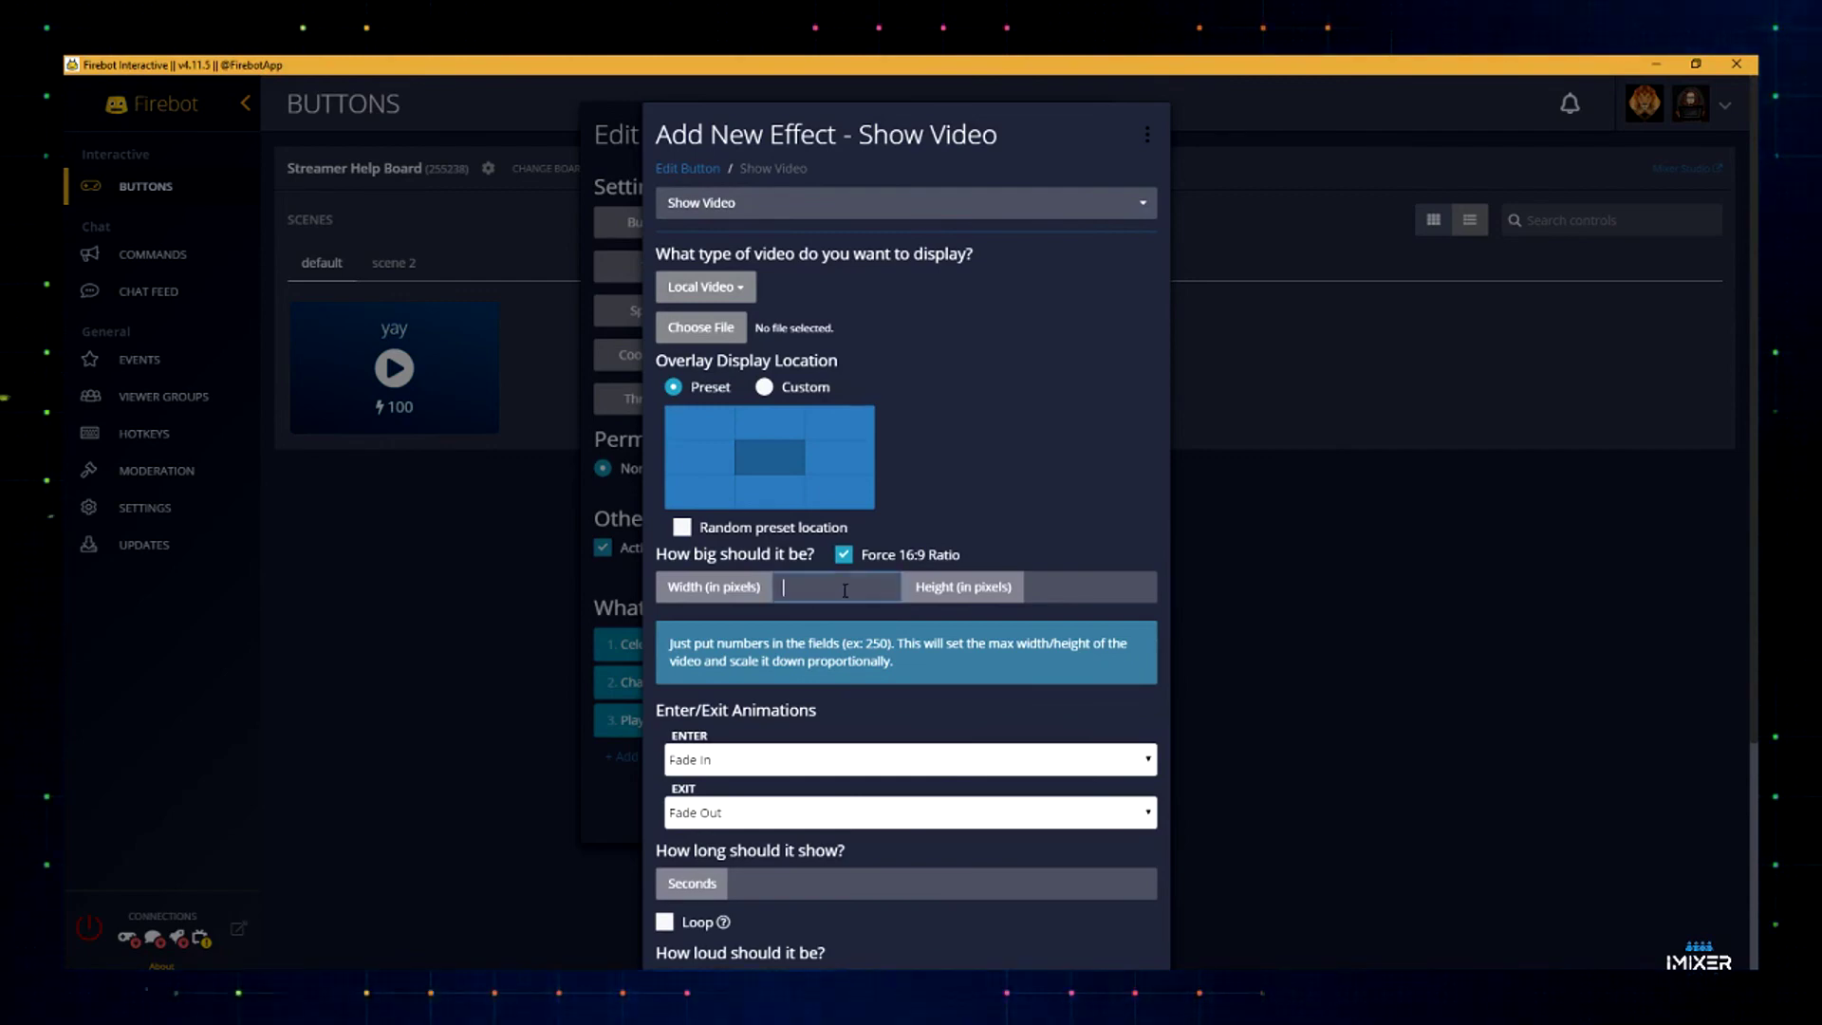
pyautogui.write('800')
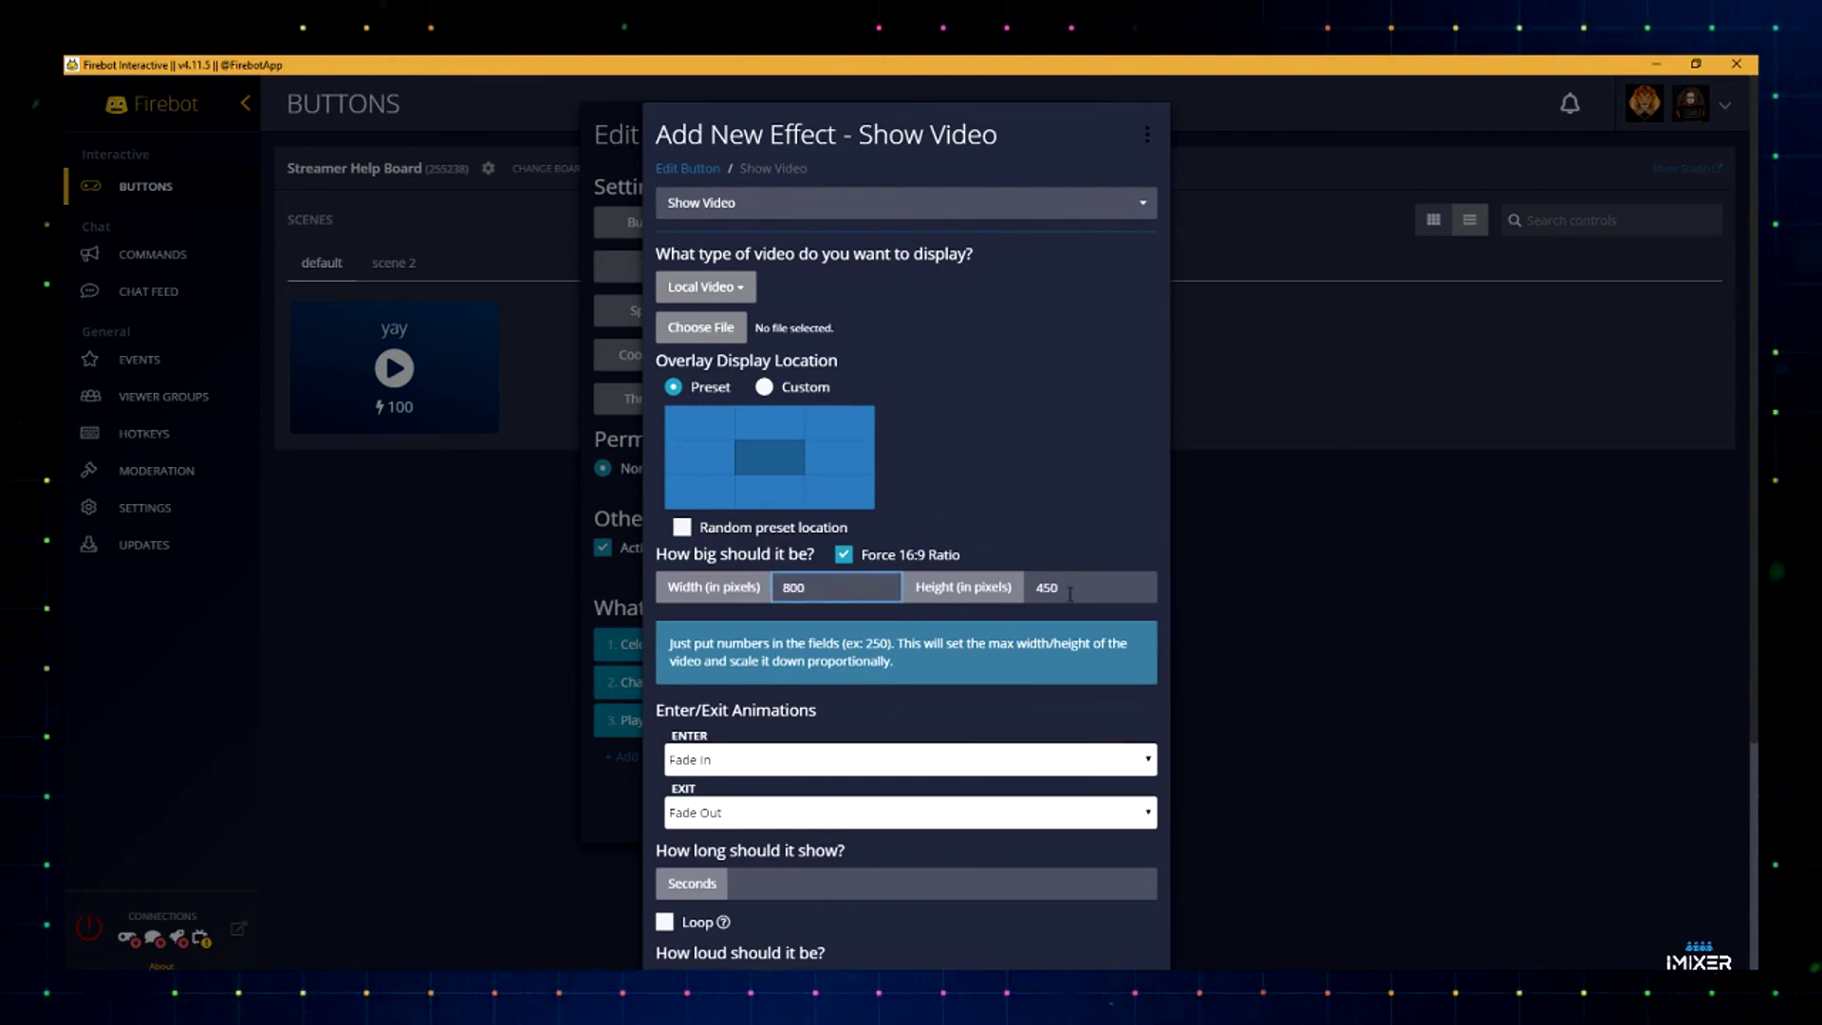
pyautogui.click(760, 508)
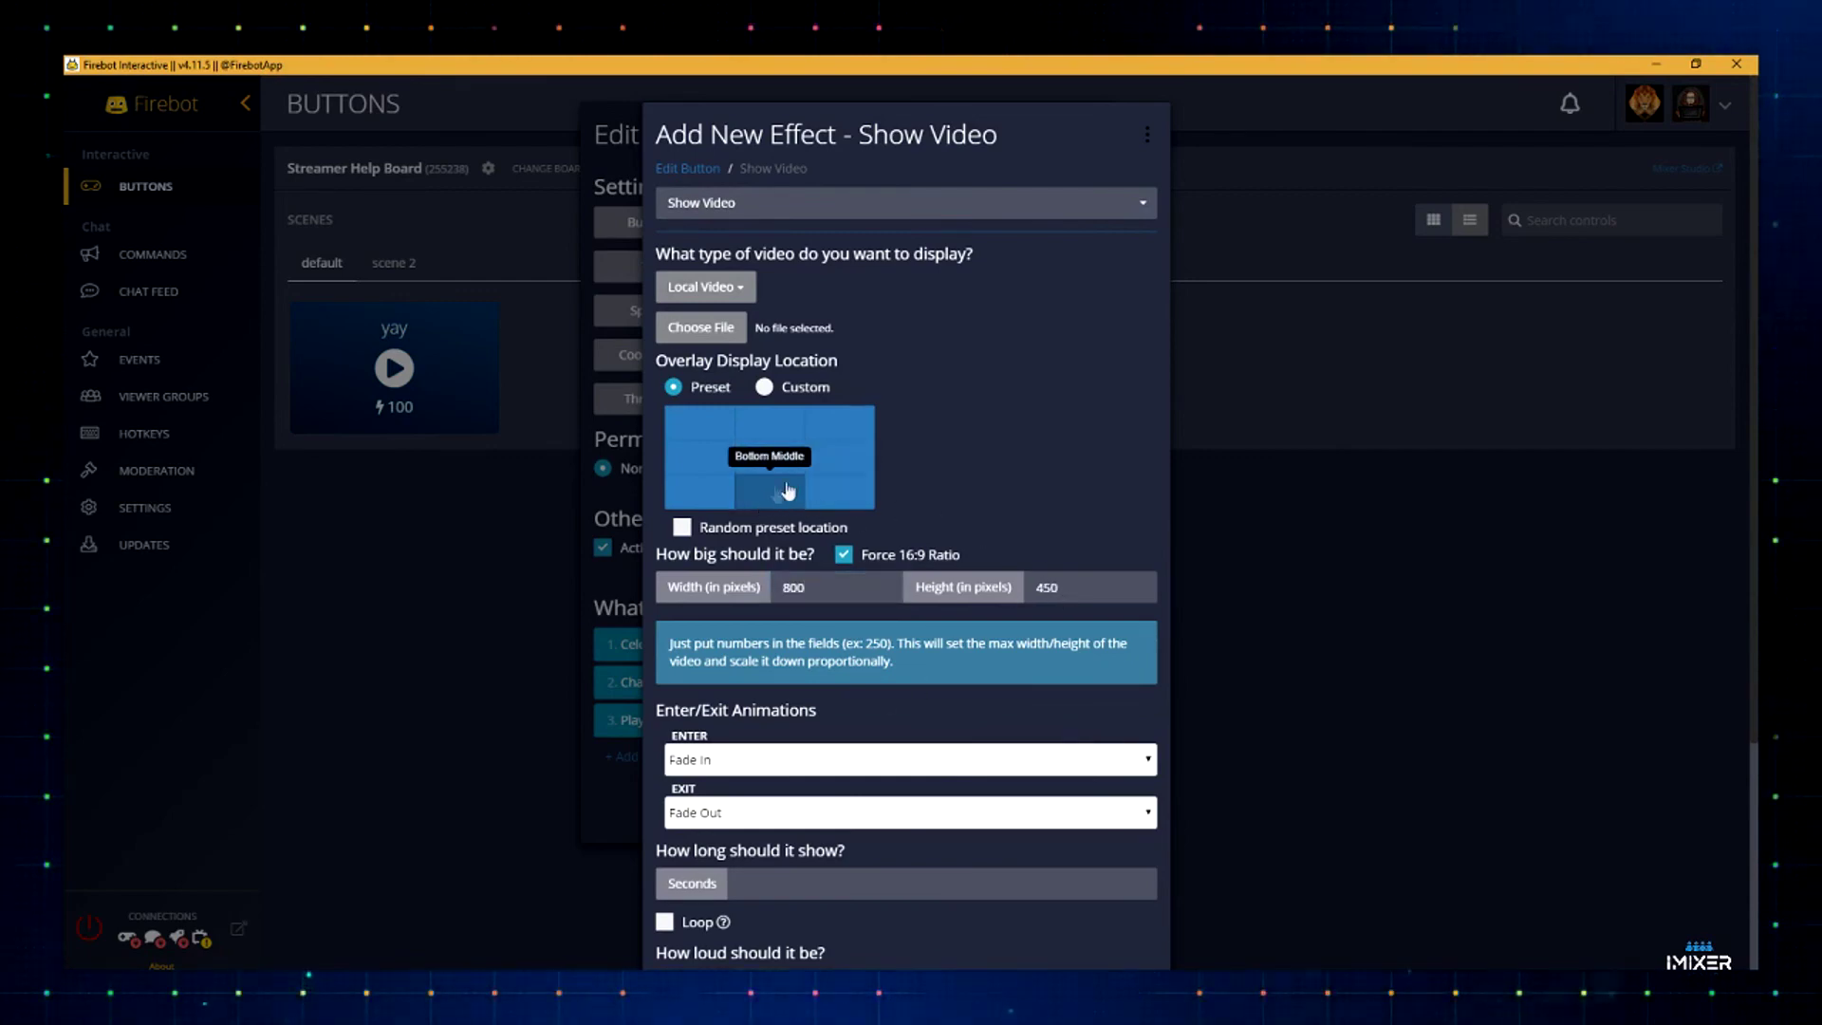
pyautogui.scroll(-3, 1012, 445)
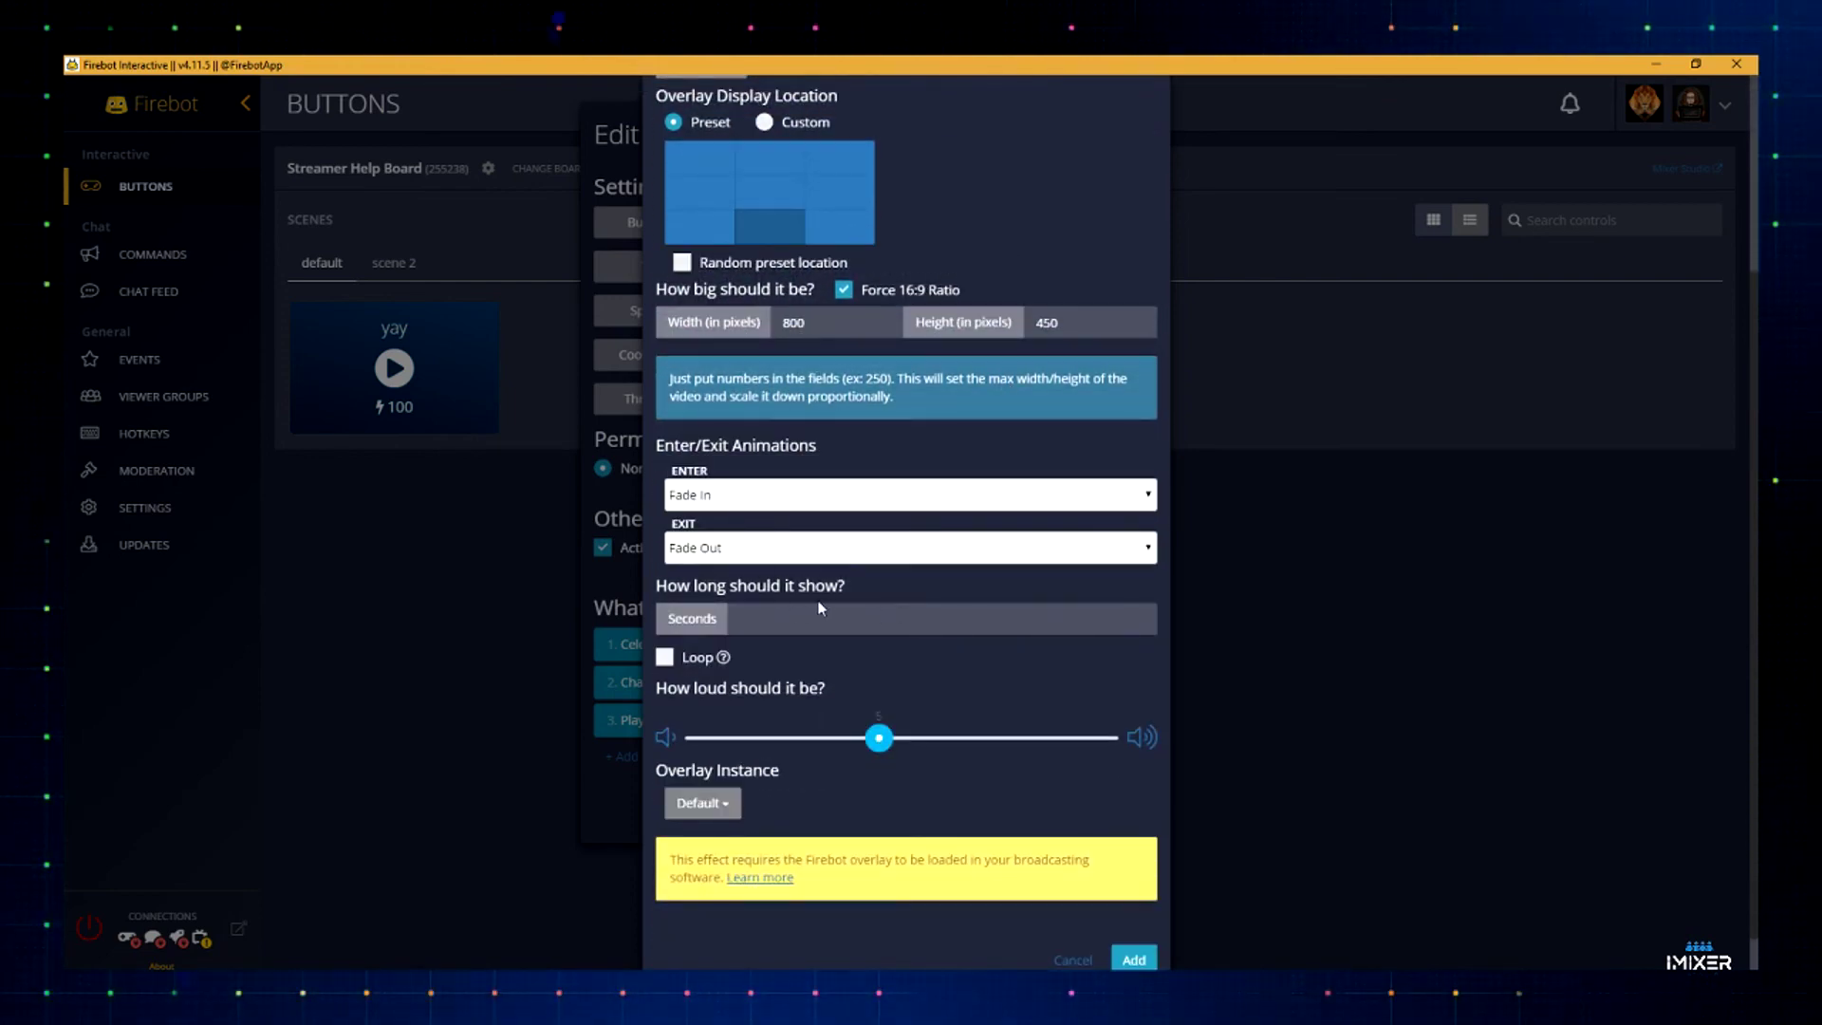
pyautogui.moveTo(881, 741); pyautogui.dragTo(699, 738)
pyautogui.scroll(-1, 857, 788)
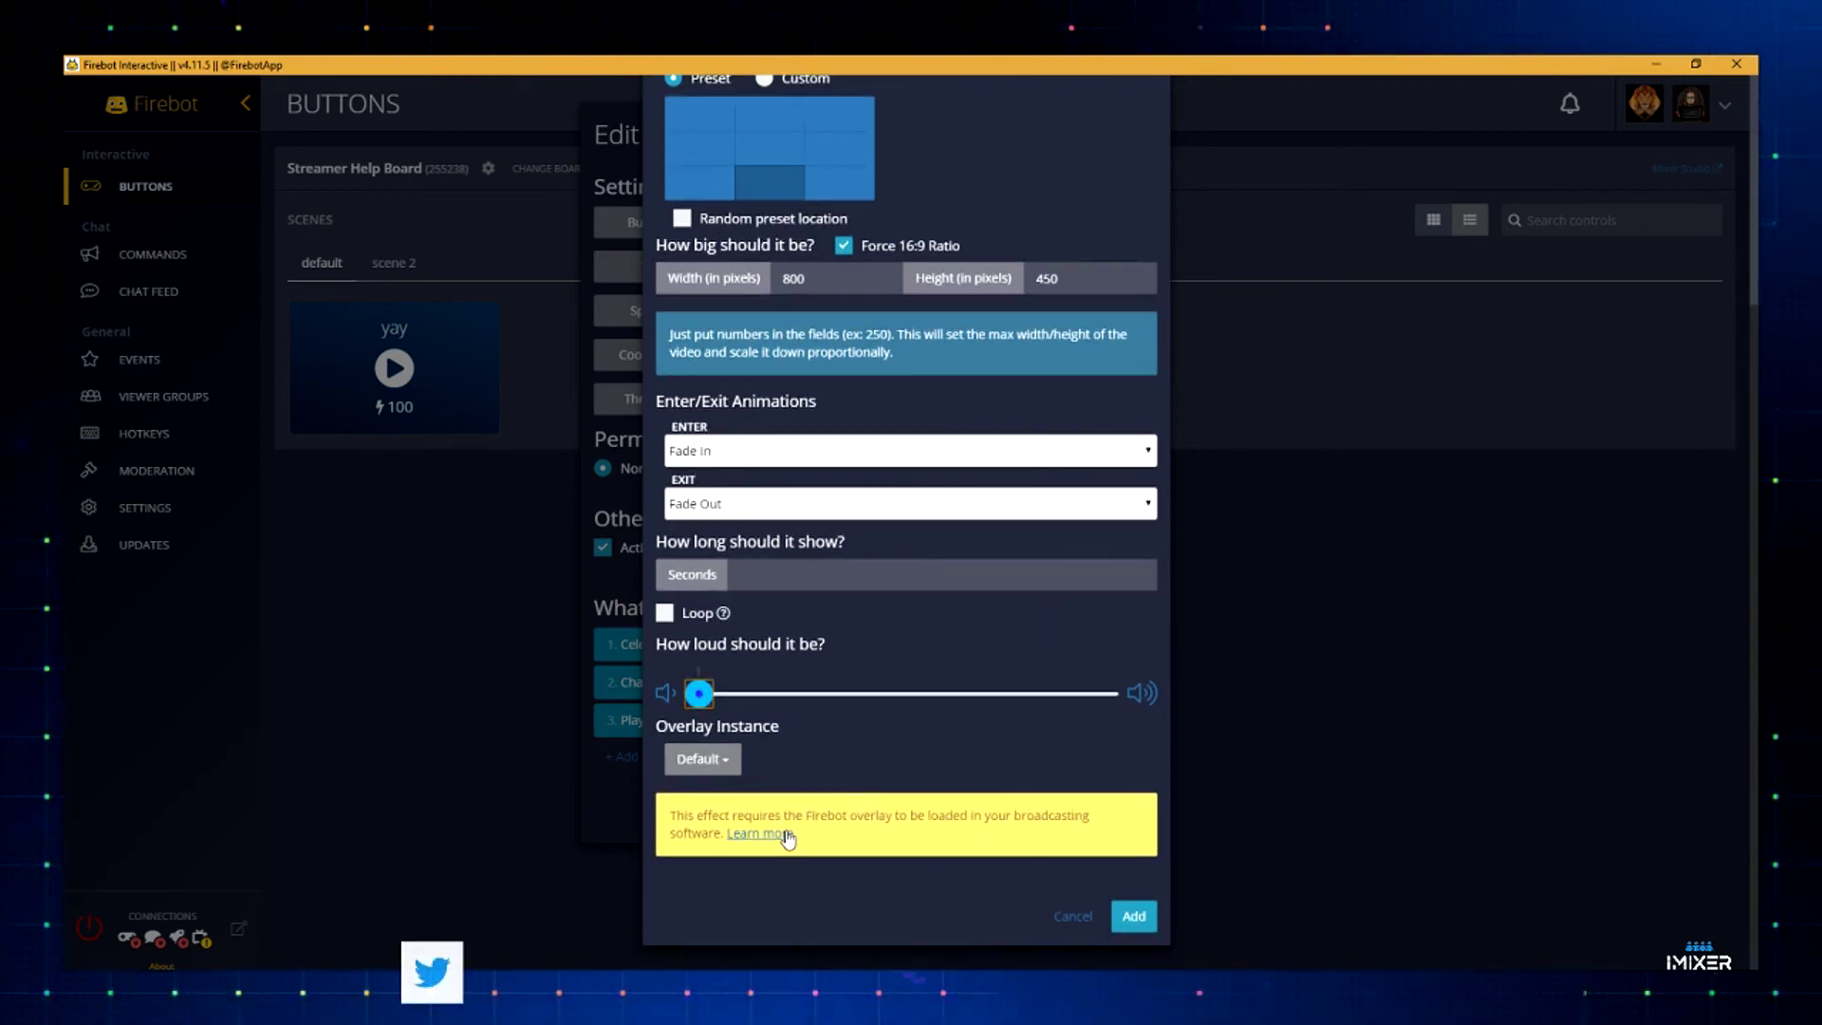
# - Check the overlay setup info, then cancel the Show Video effect without adding it
pyautogui.click(787, 835)
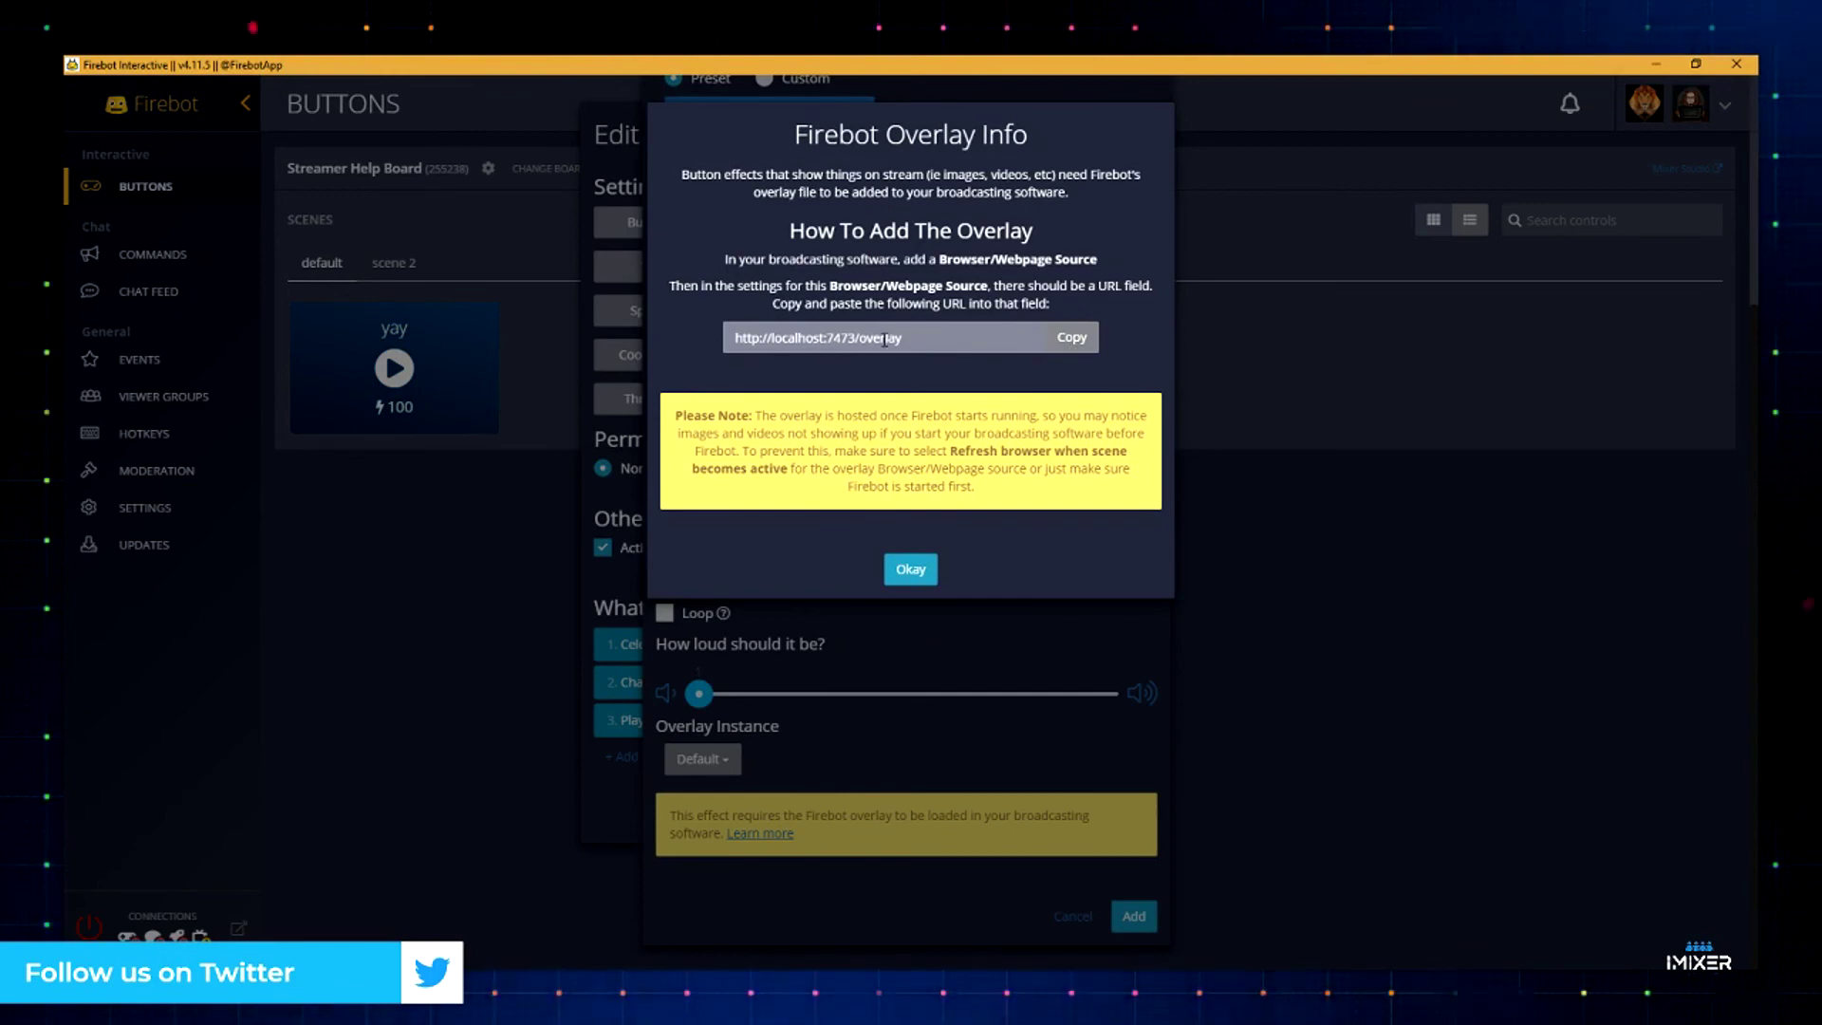
pyautogui.click(911, 569)
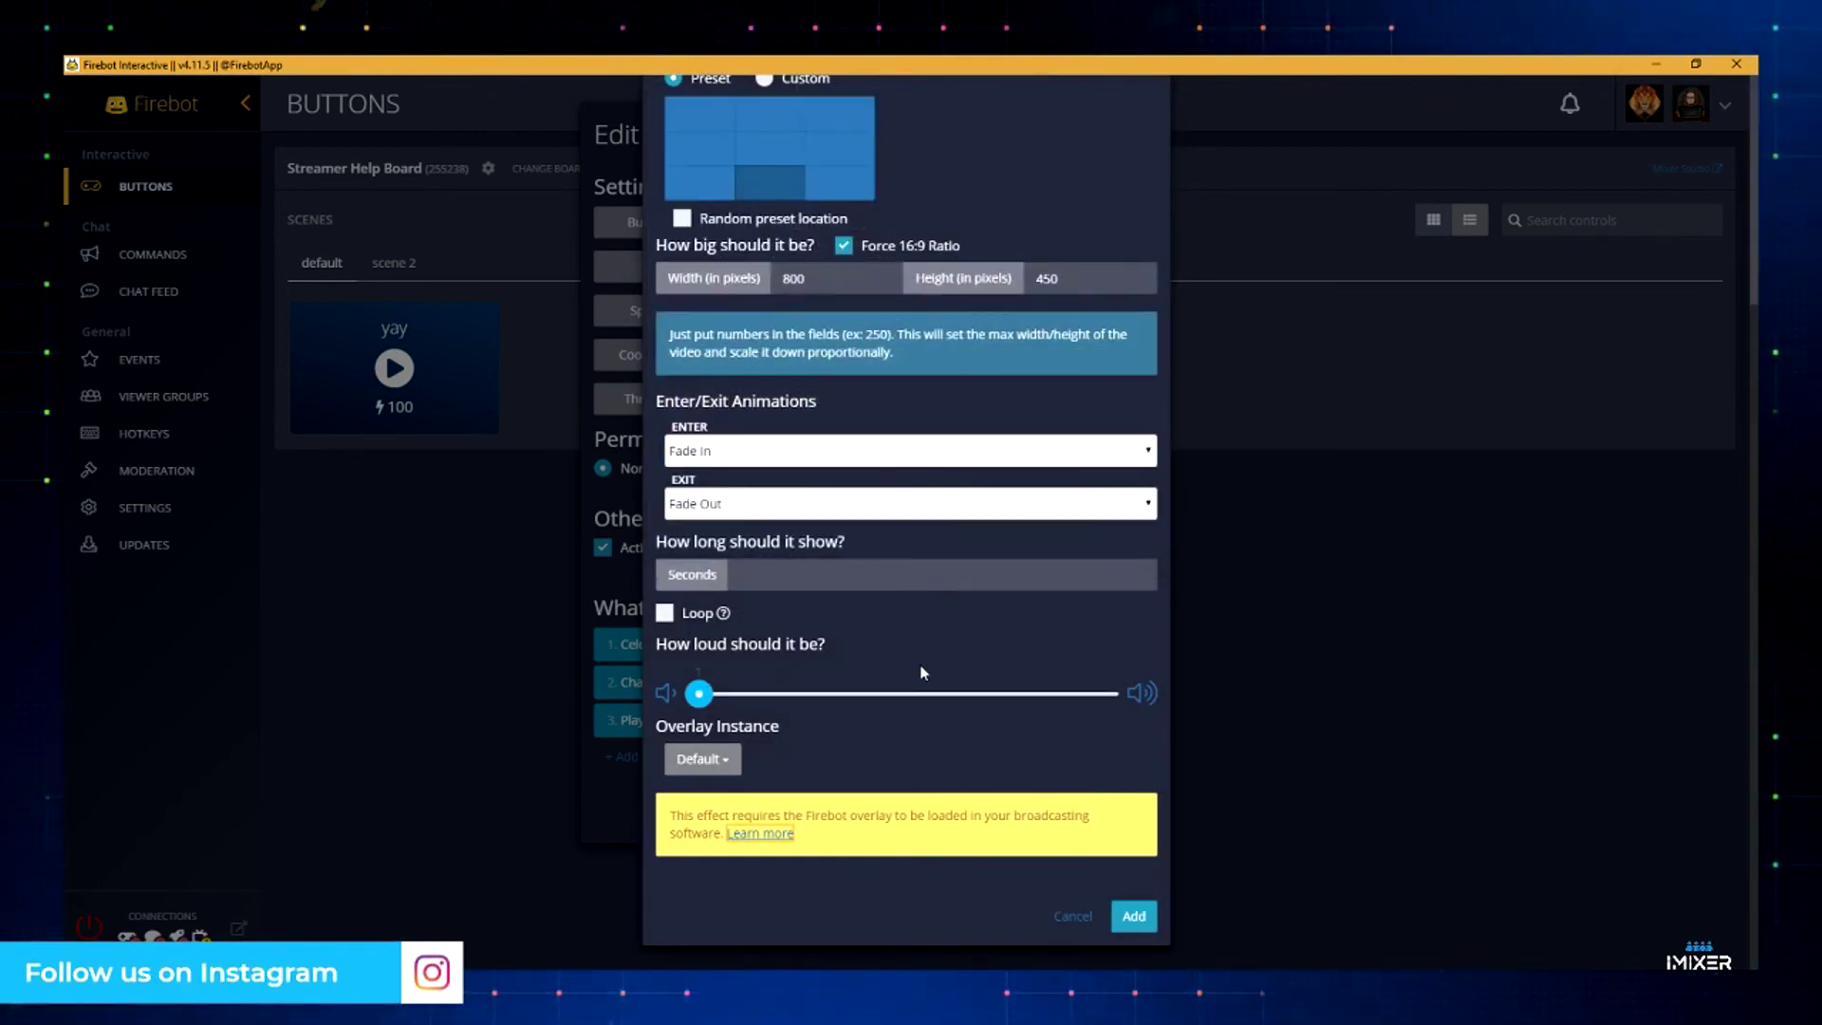
pyautogui.click(1072, 917)
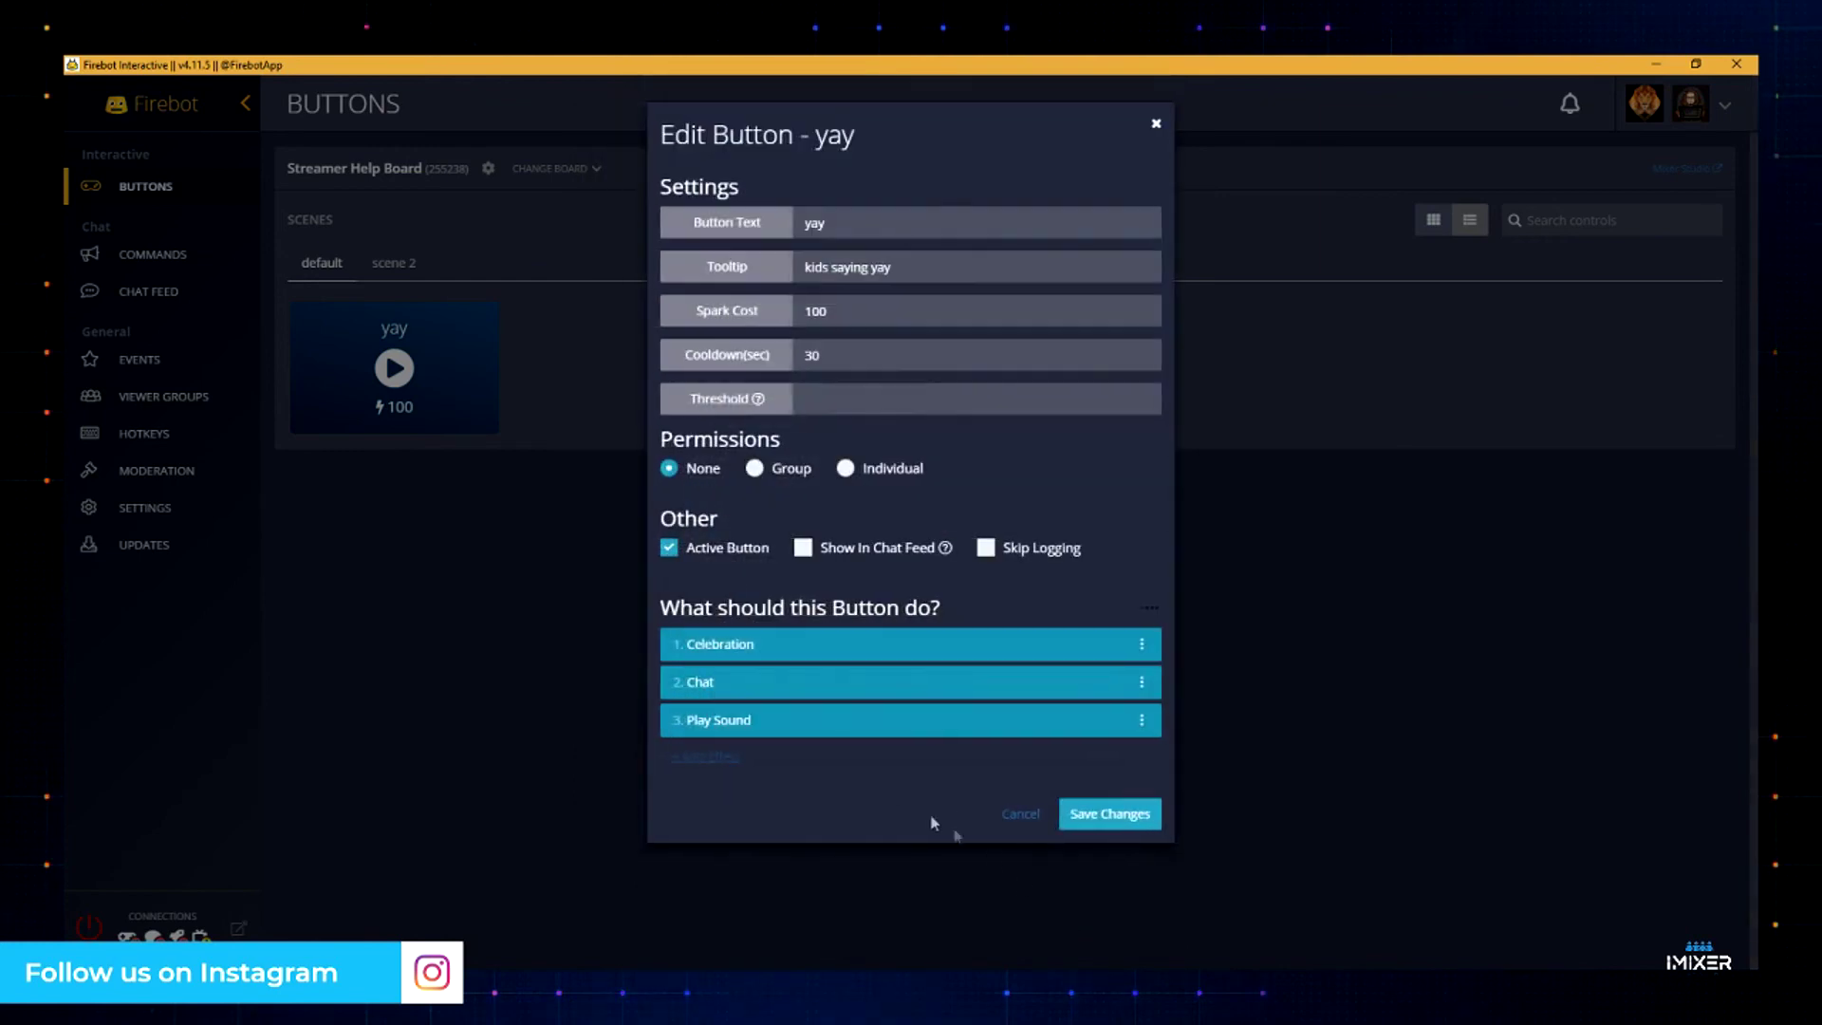
# - Save the yay button's changes
pyautogui.click(1098, 817)
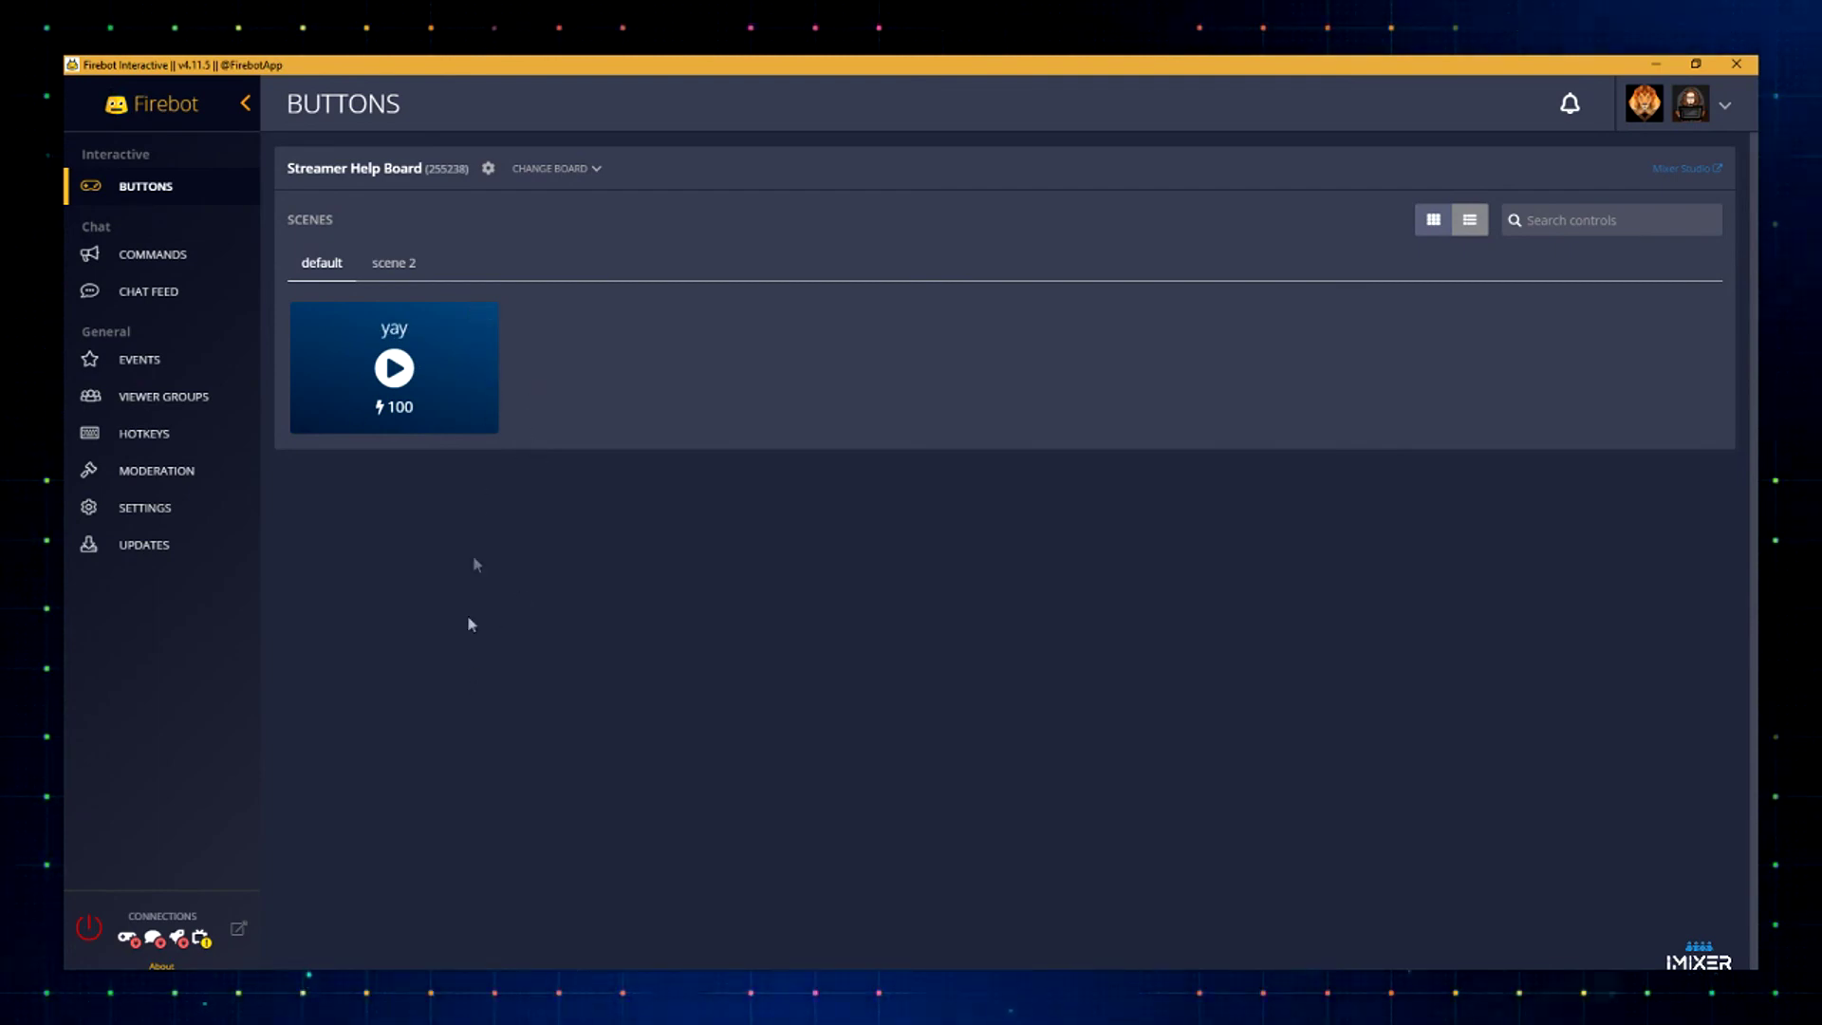
# - Connect Firebot to Mixer
pyautogui.click(89, 928)
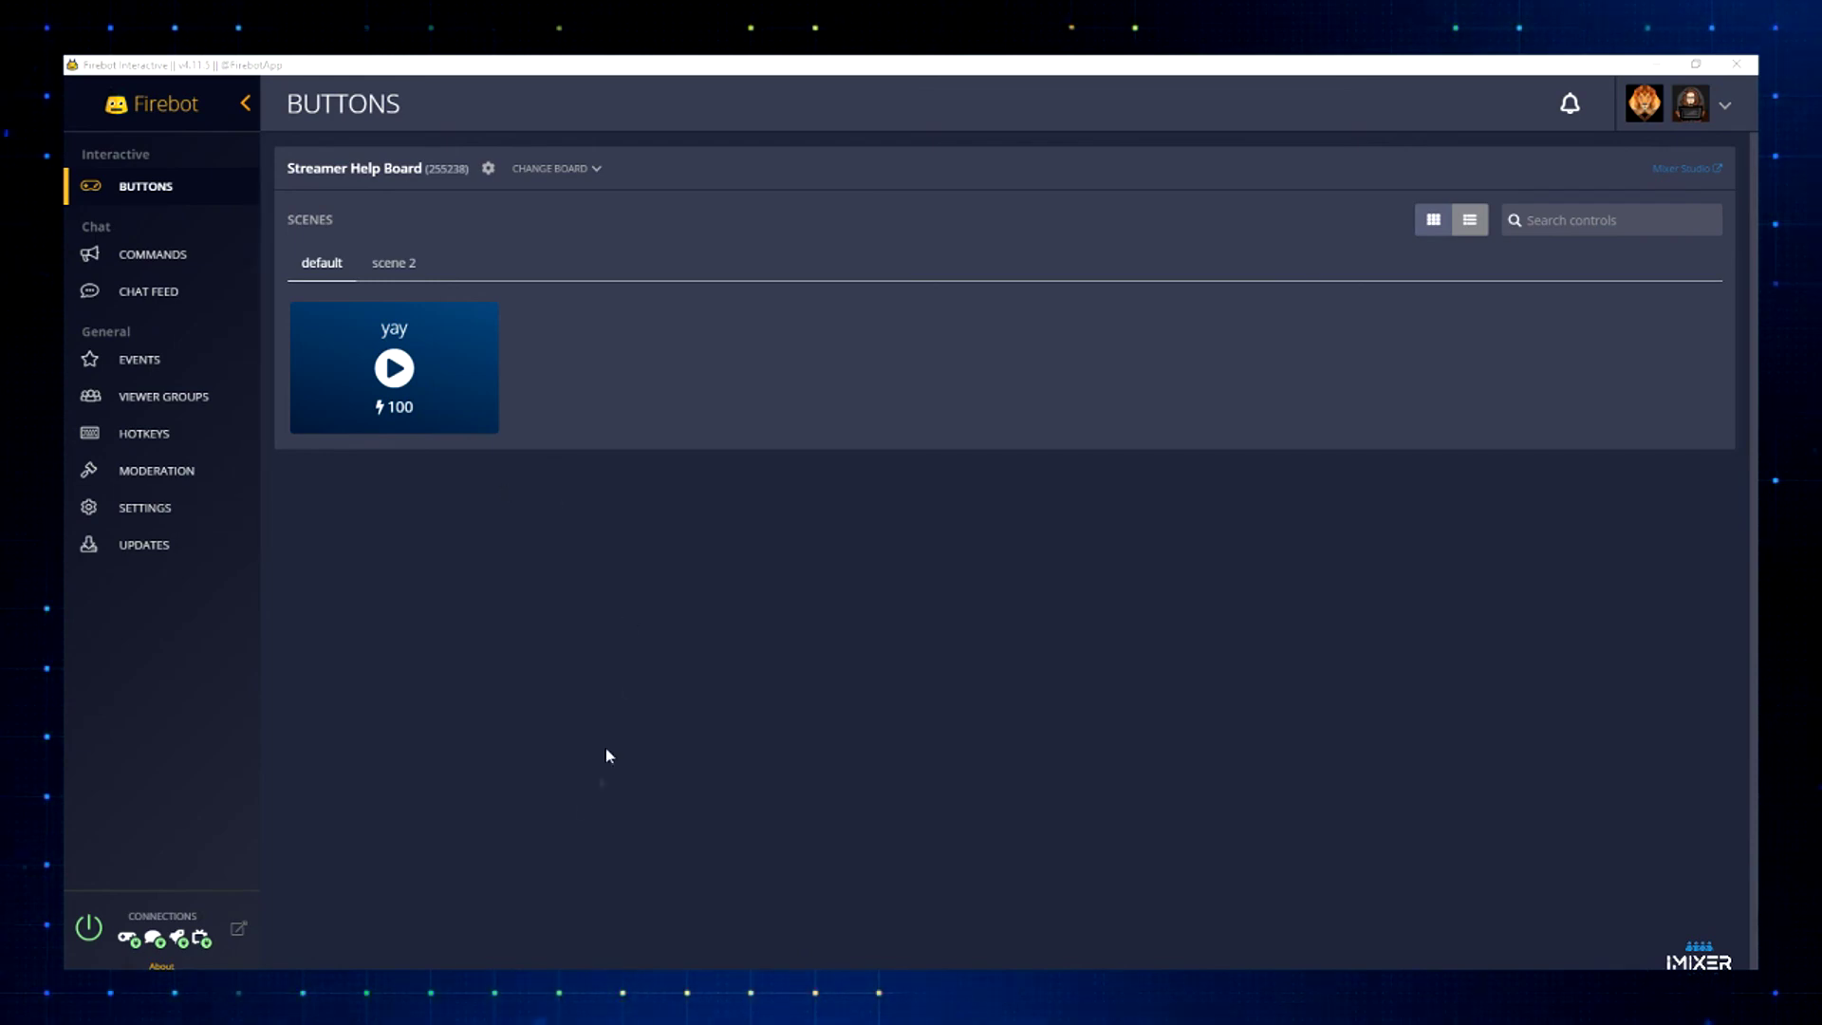
# - In Chrome's Mixer channel page, trigger the yay soundboard button
pyautogui.hotkey('alt', 'Tab')
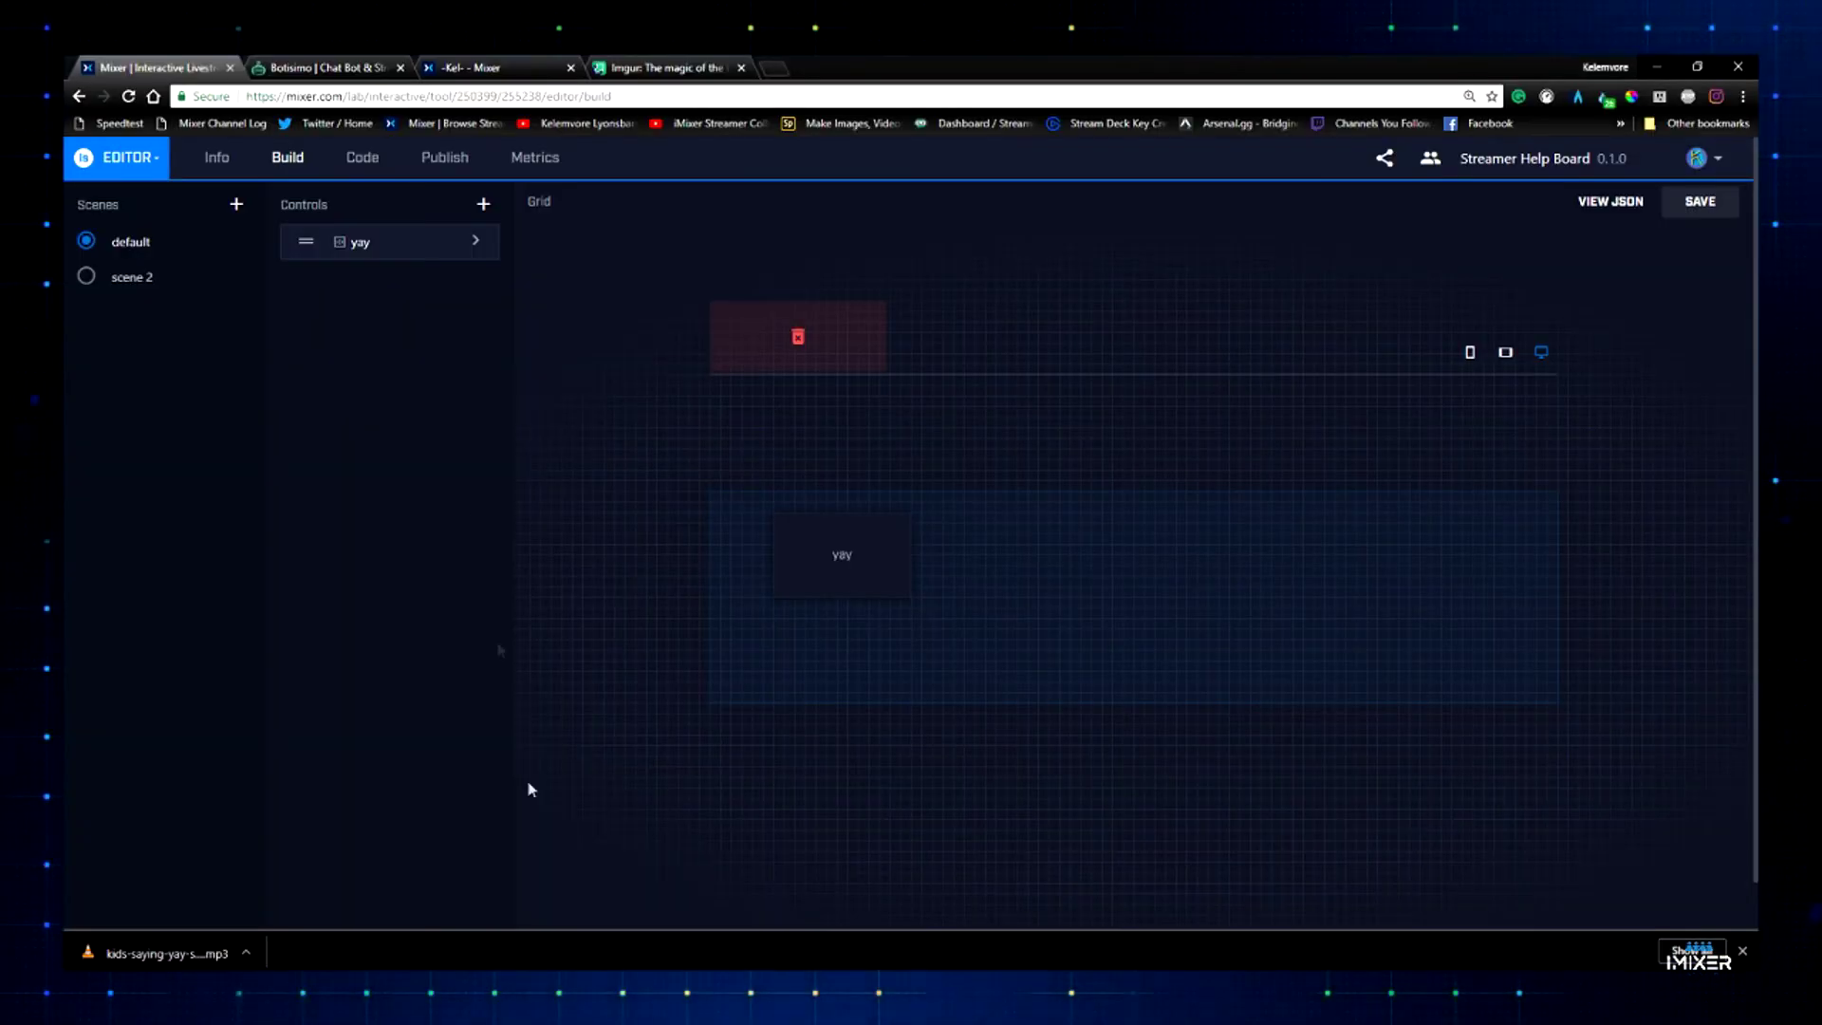
pyautogui.click(484, 67)
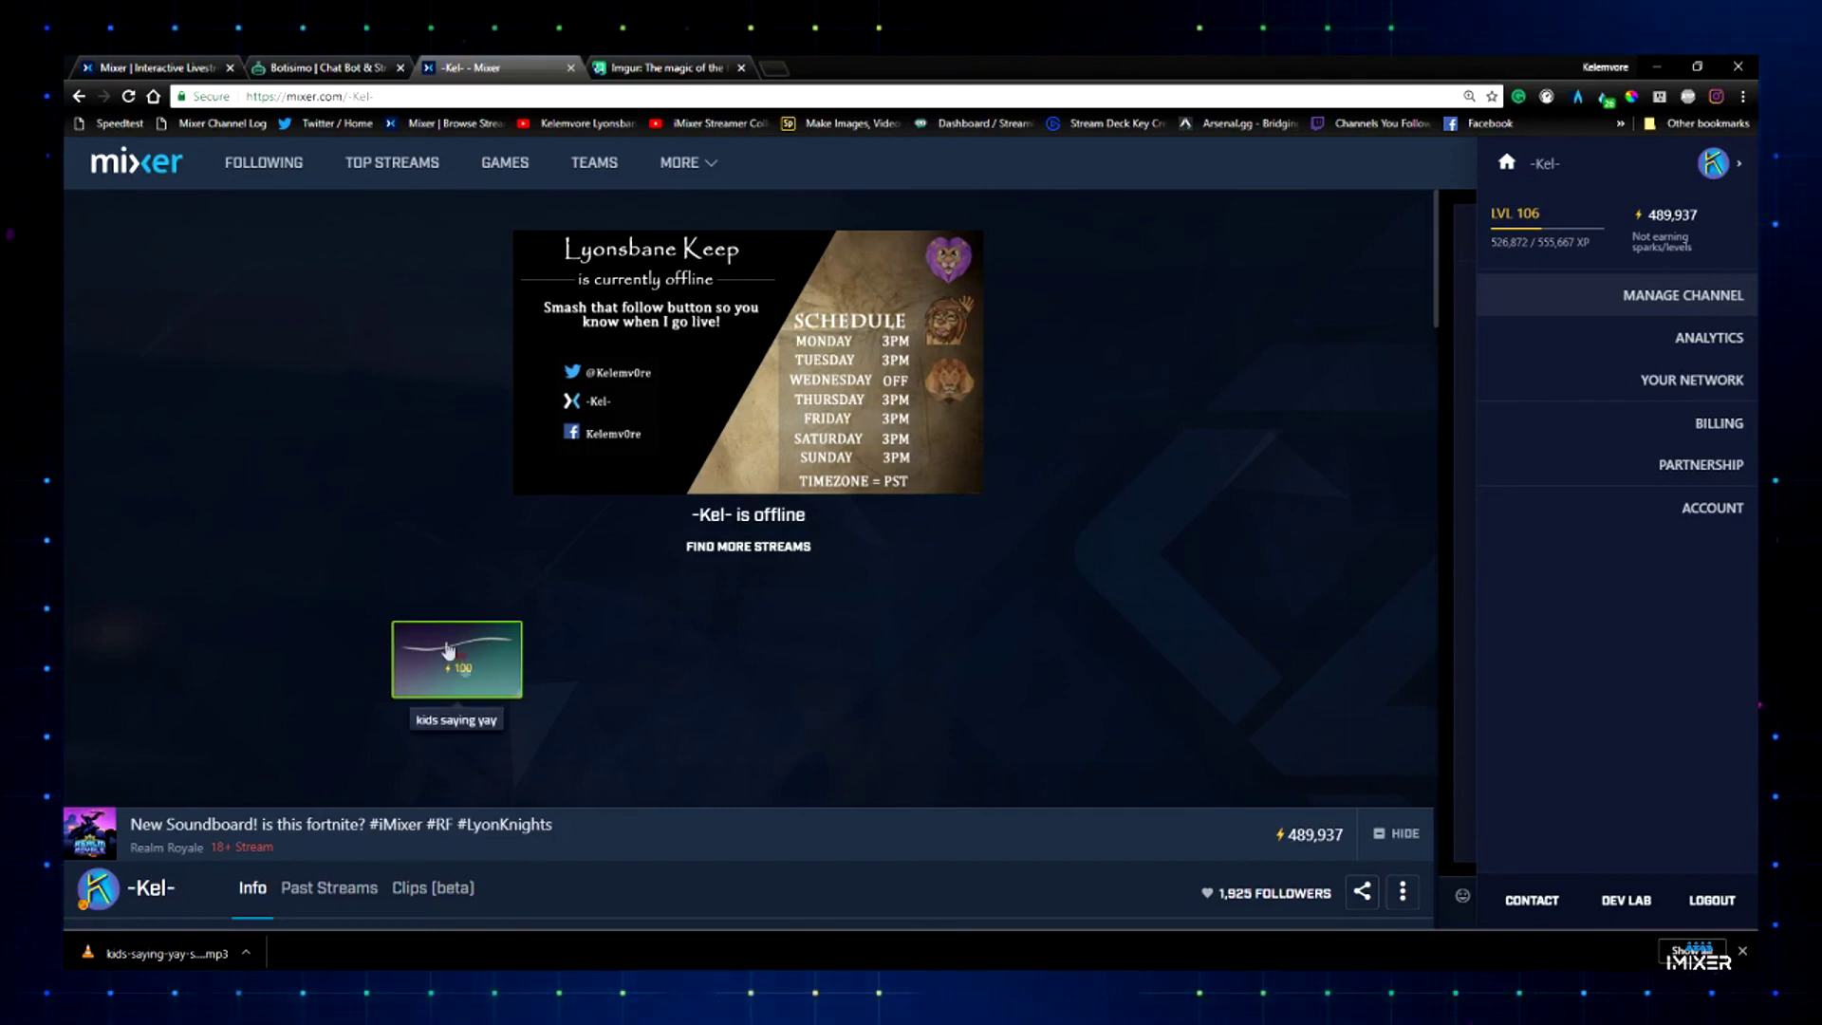
pyautogui.click(517, 657)
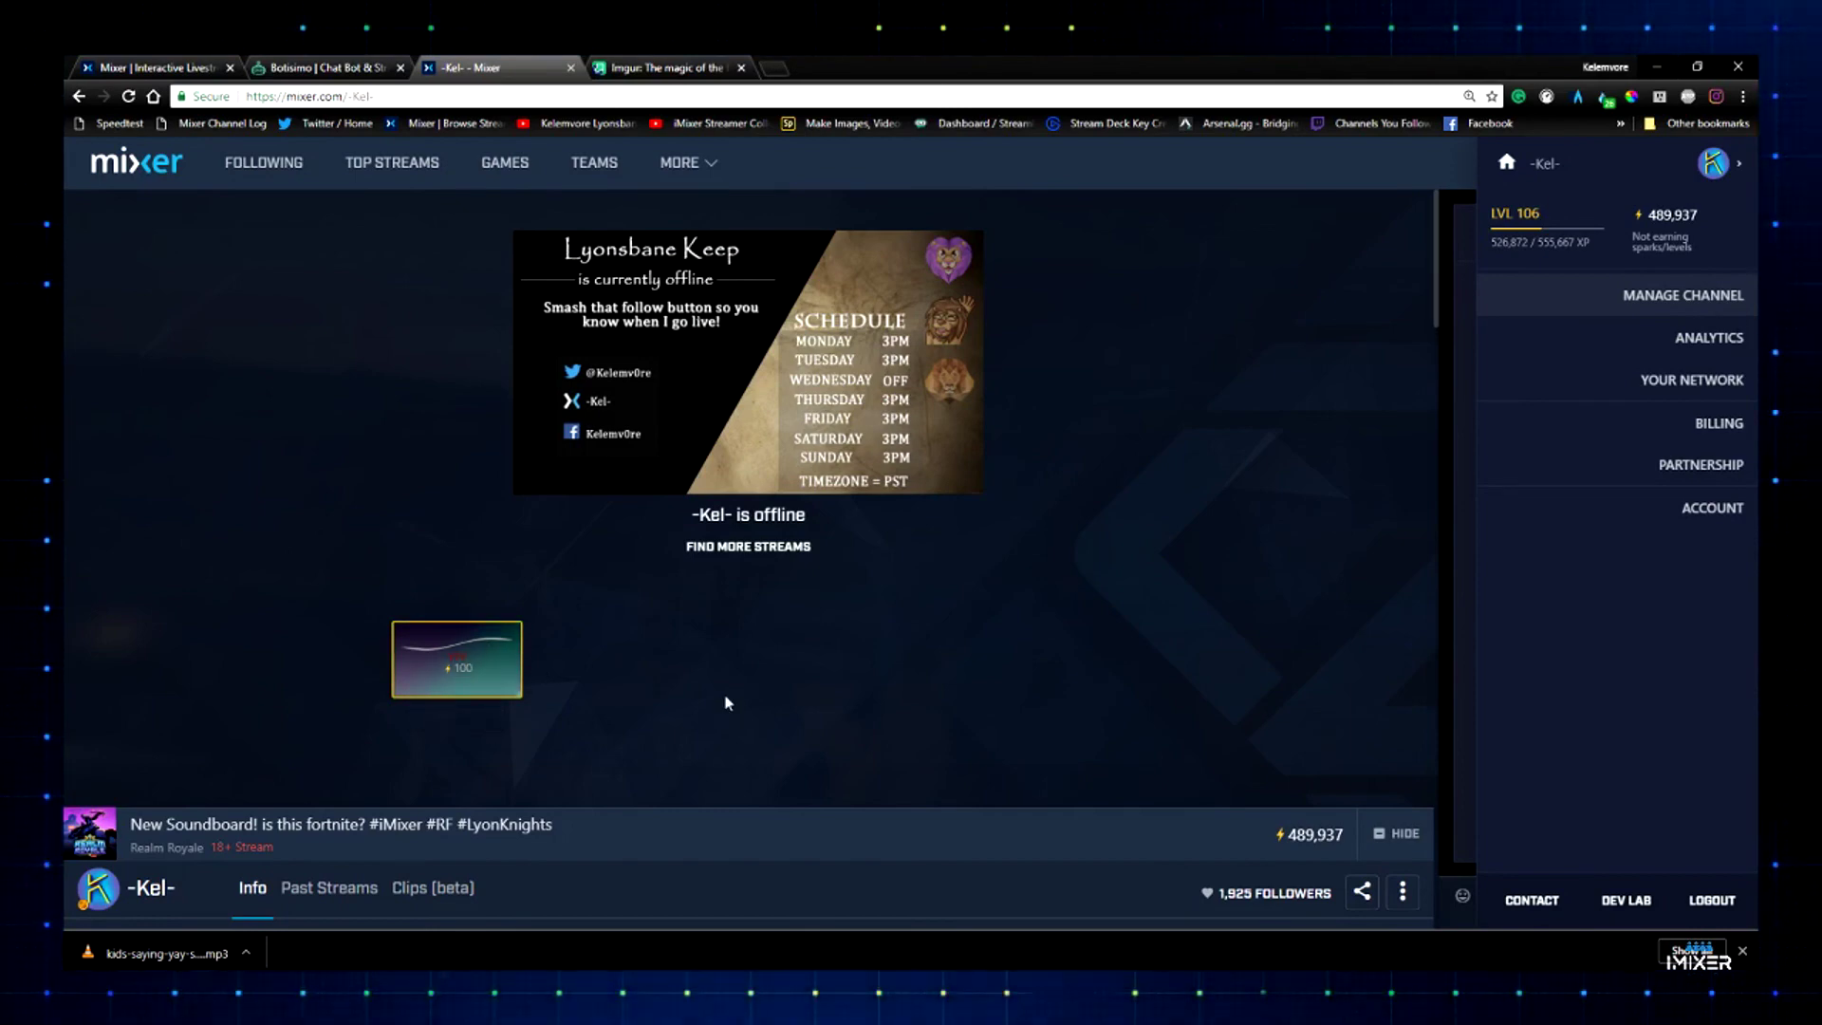
# - Send YA! emotes to the channel chat
pyautogui.click(1365, 476)
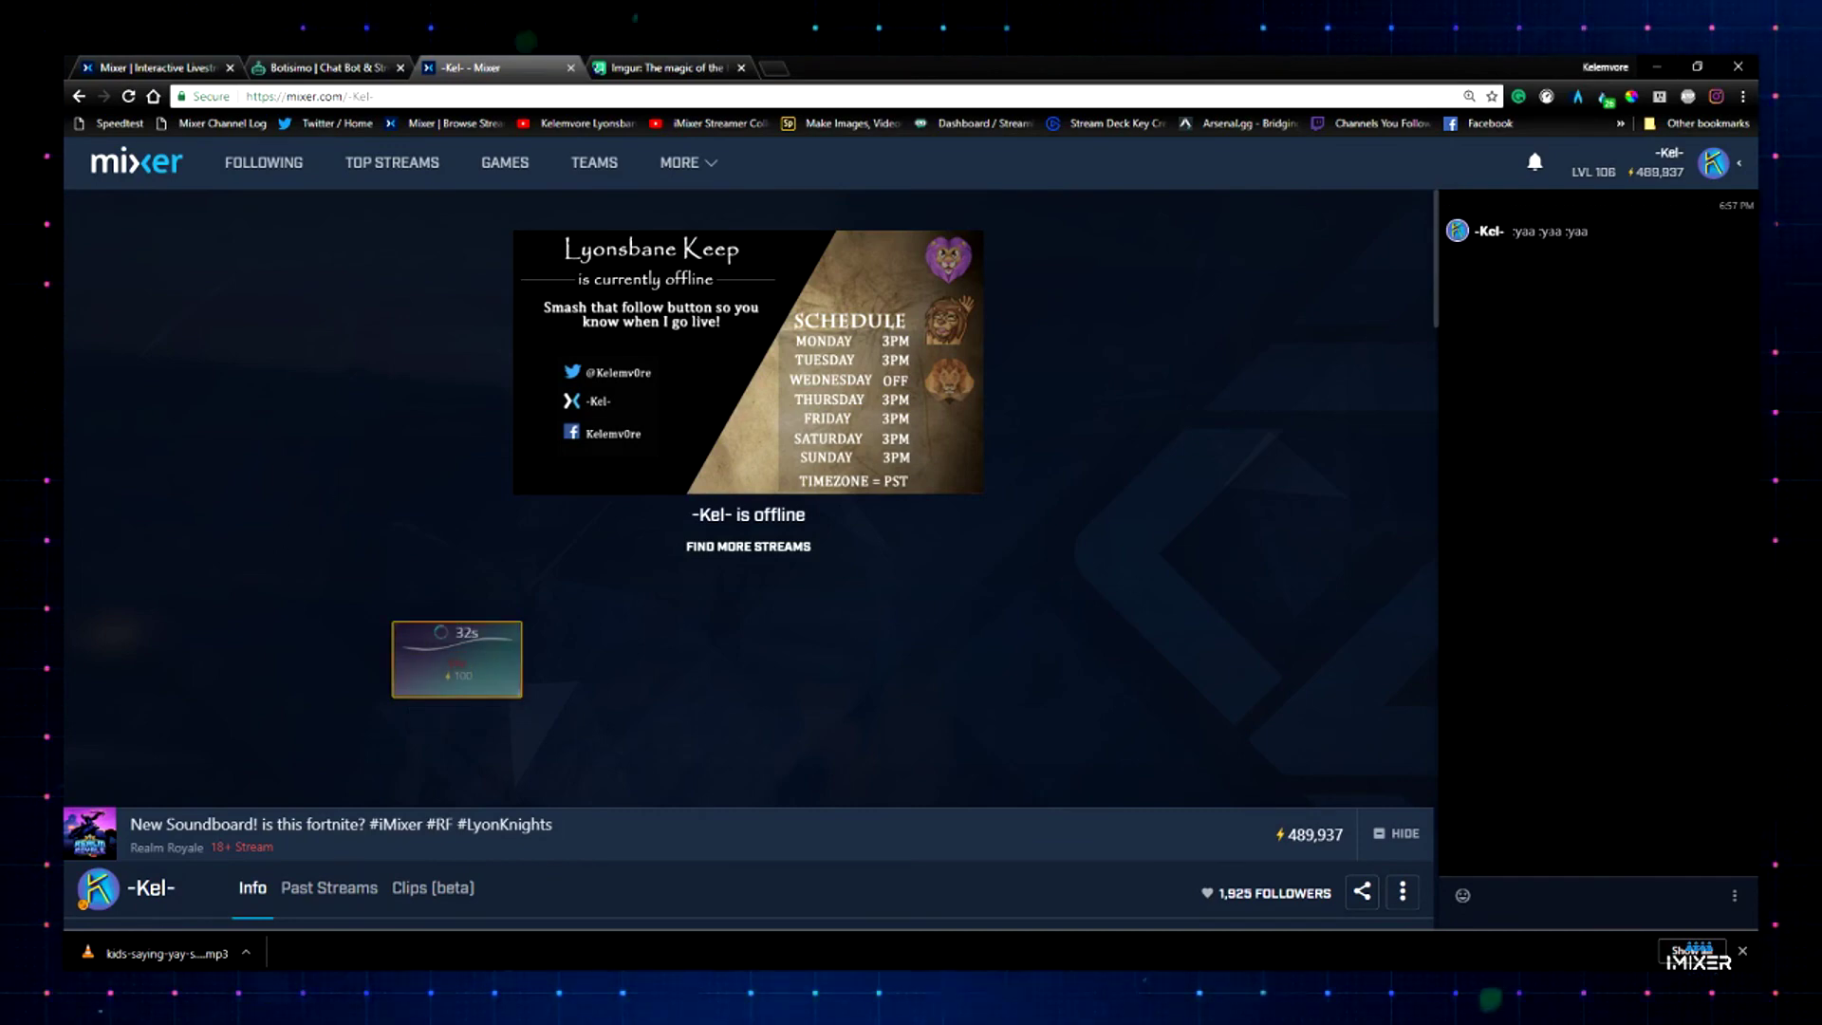
pyautogui.click(1465, 898)
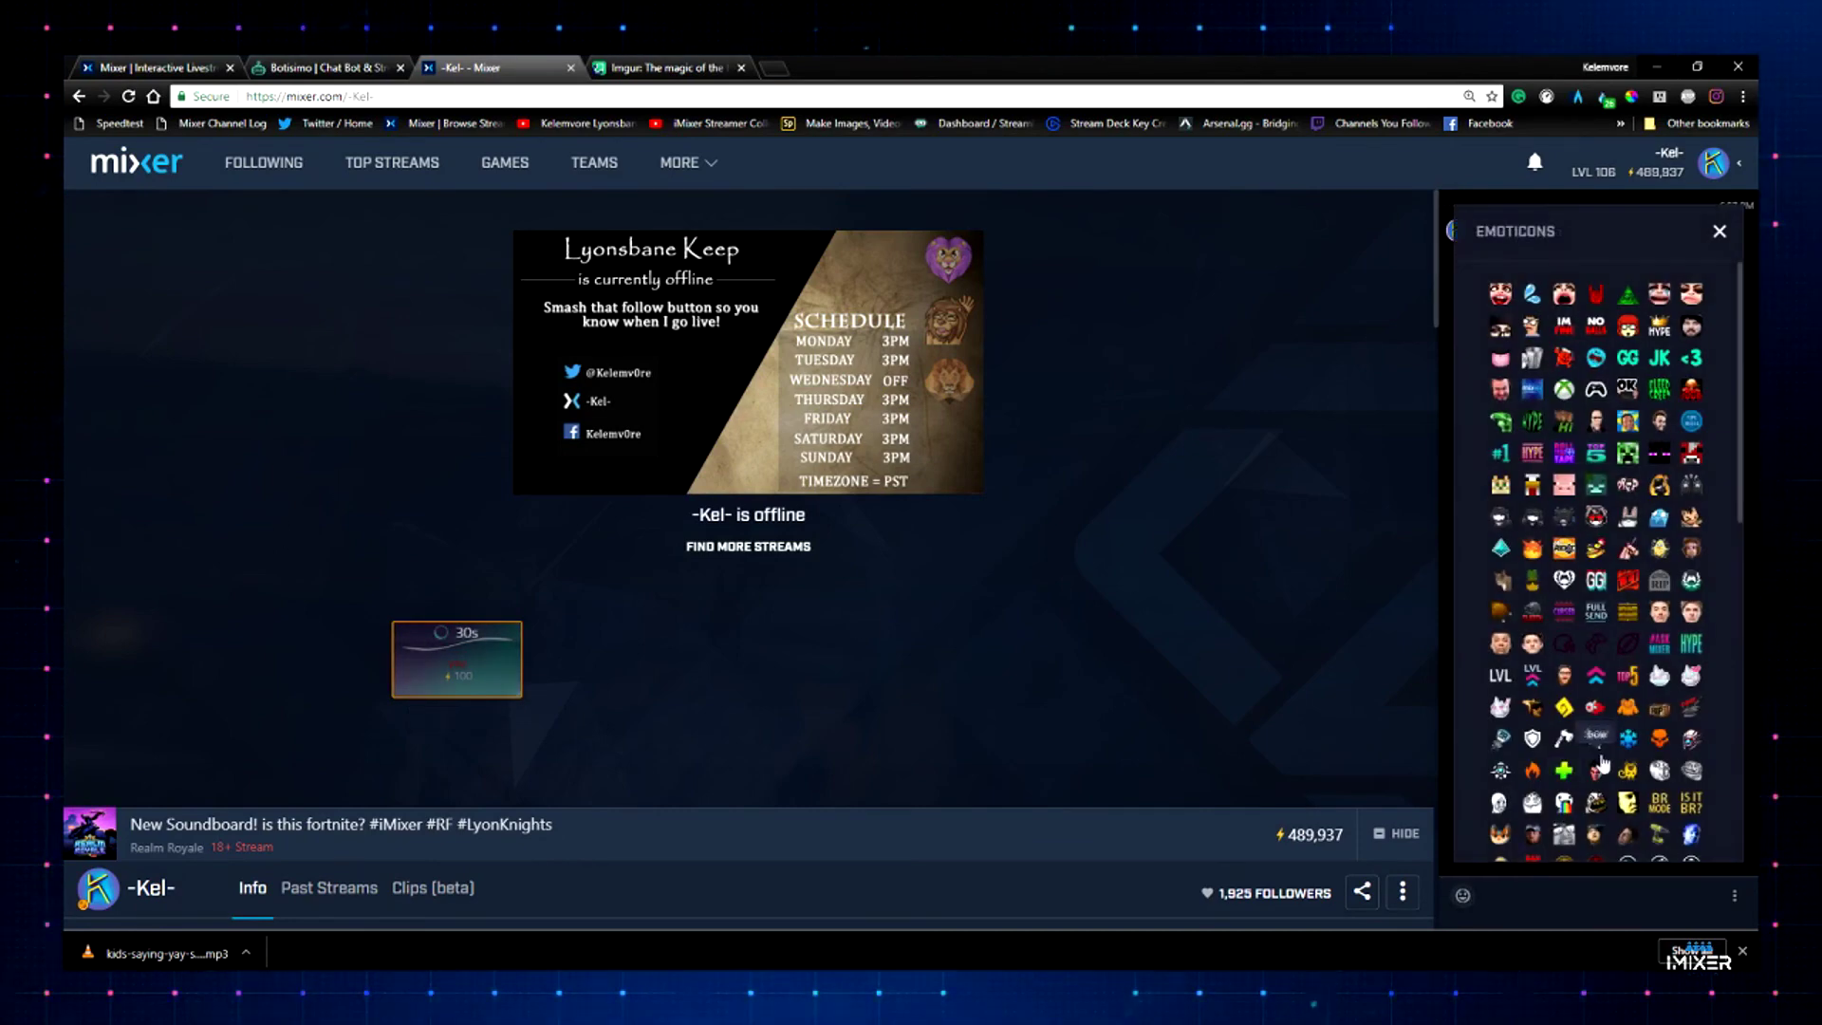
pyautogui.scroll(-5, 1602, 750)
pyautogui.click(1564, 658)
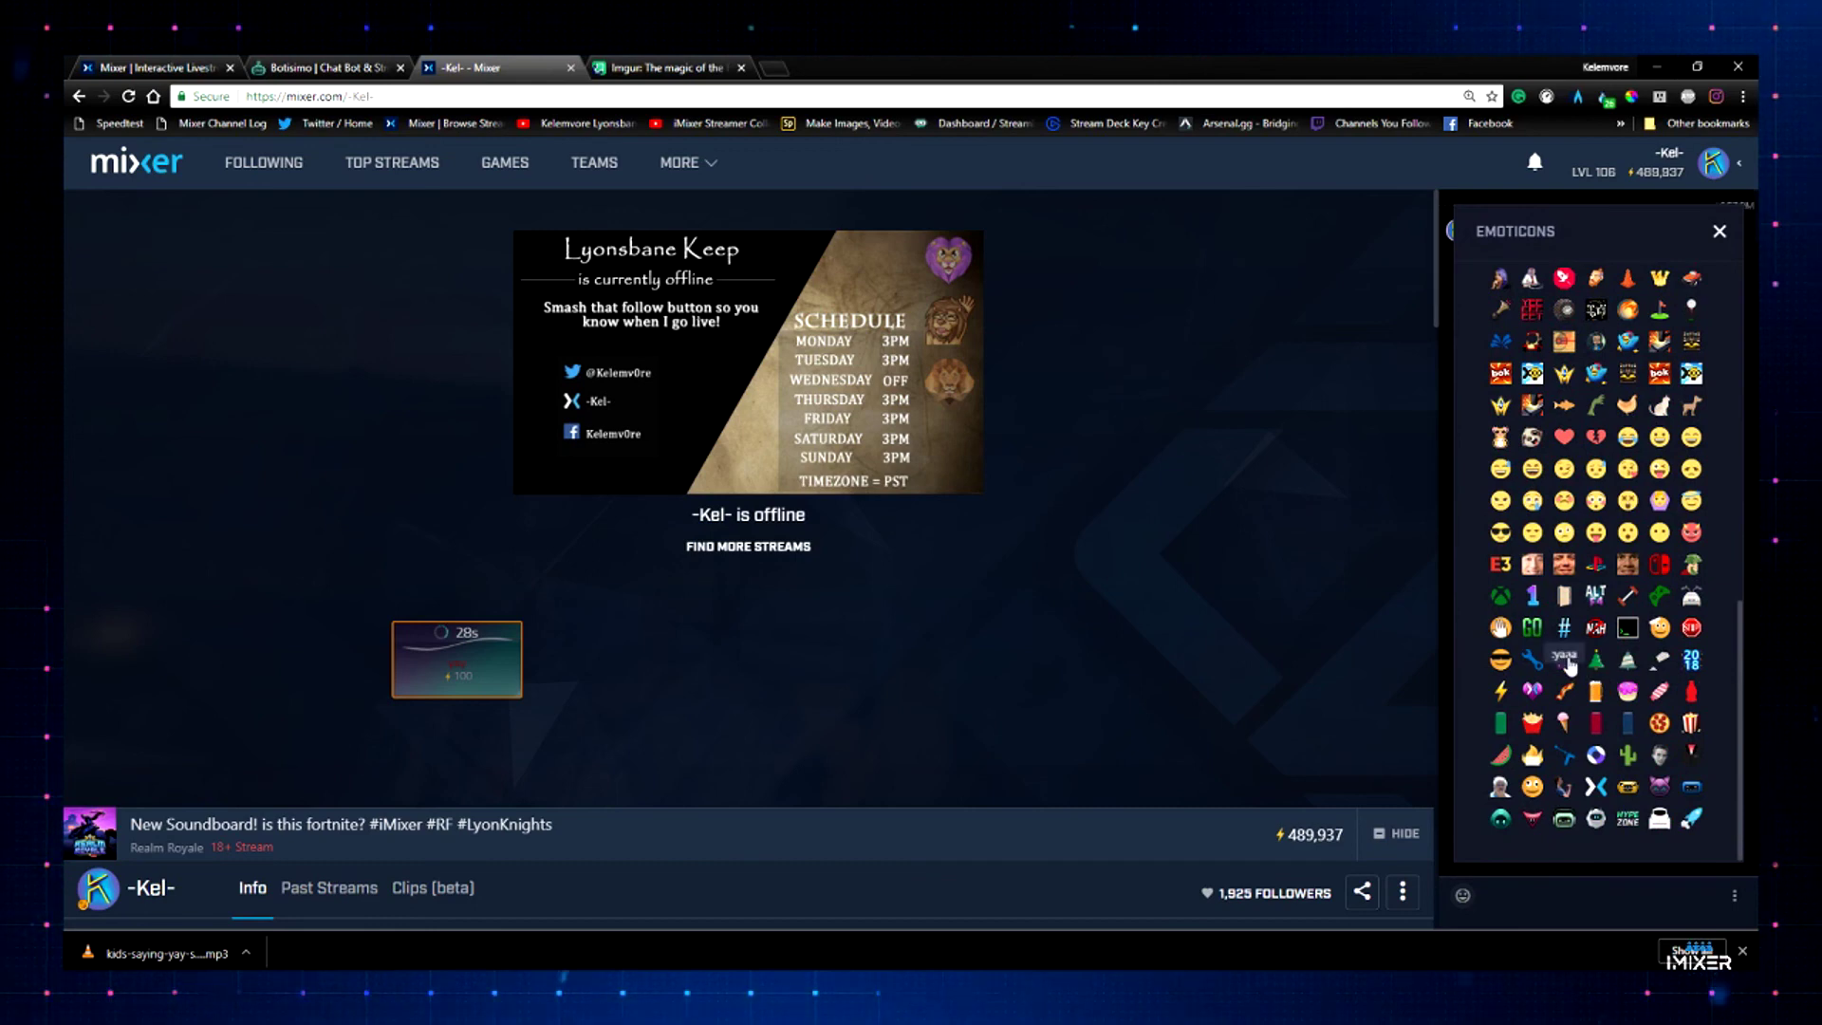
pyautogui.click(1564, 658)
pyautogui.click(1564, 659)
pyautogui.click(1733, 895)
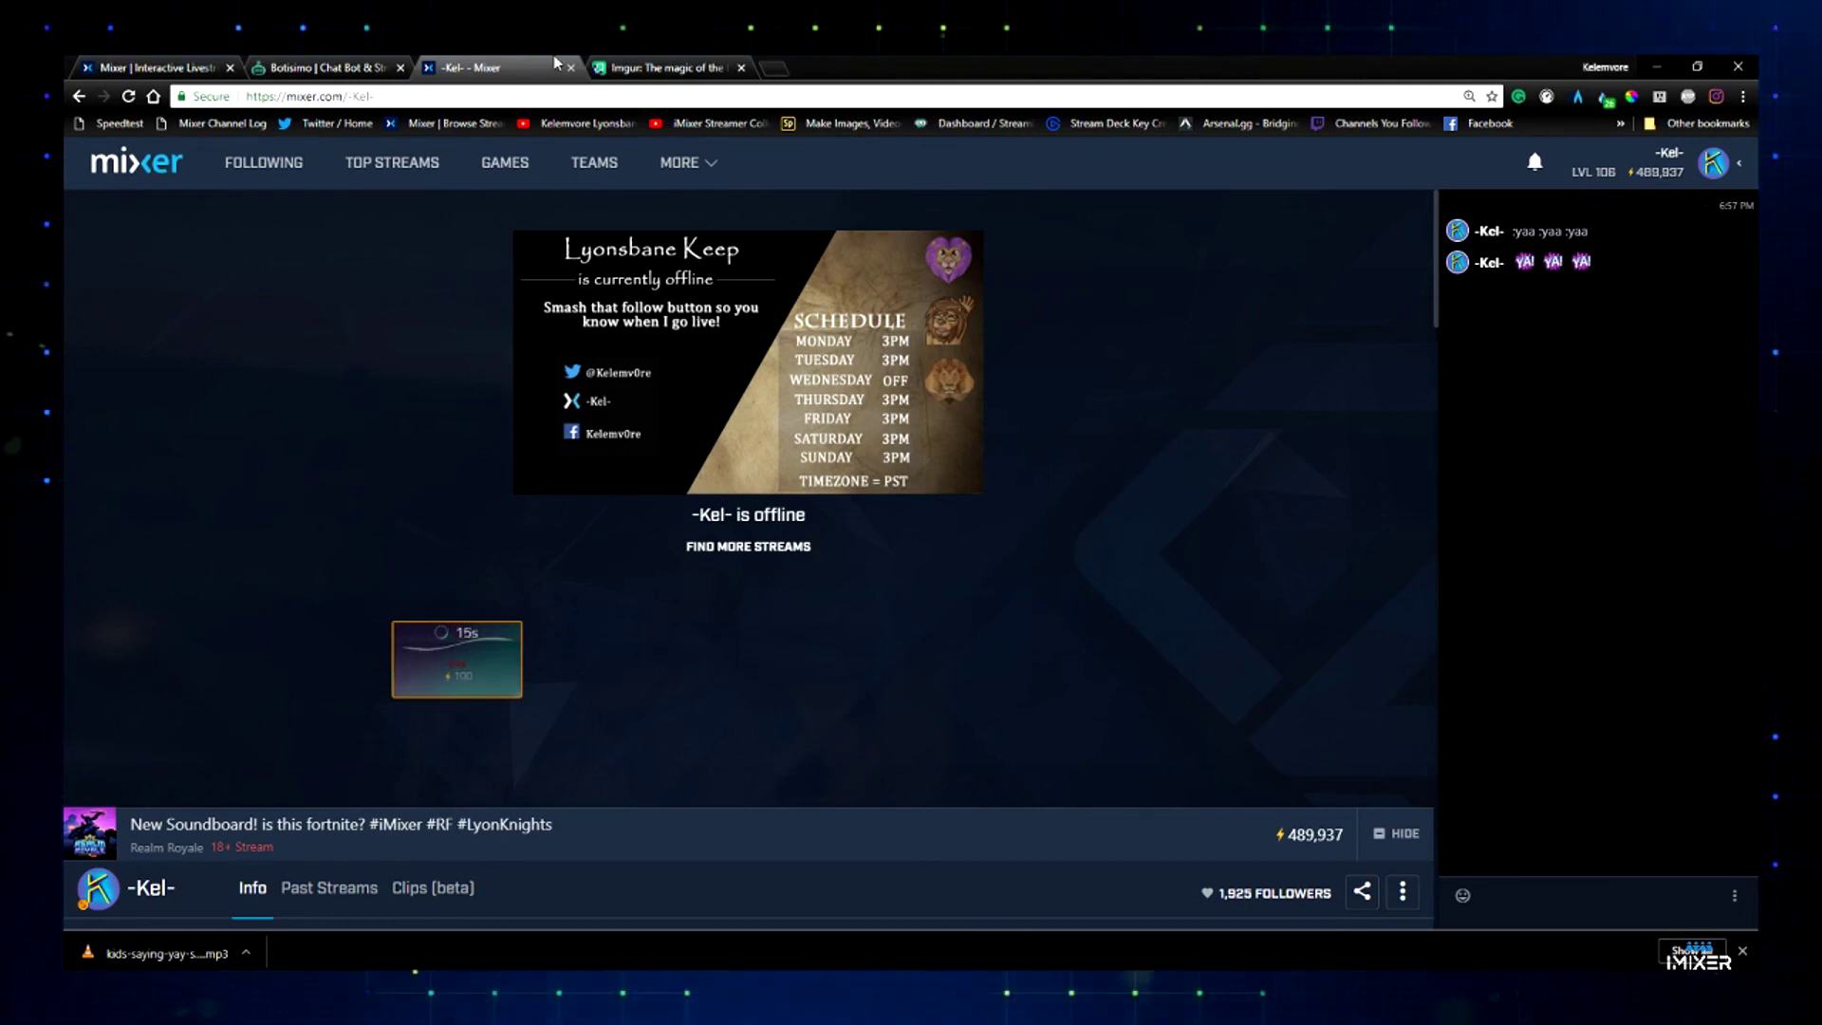
# - Return to the Streamer Help Board in Interactive Studio and dismiss the downloads bar
pyautogui.click(152, 64)
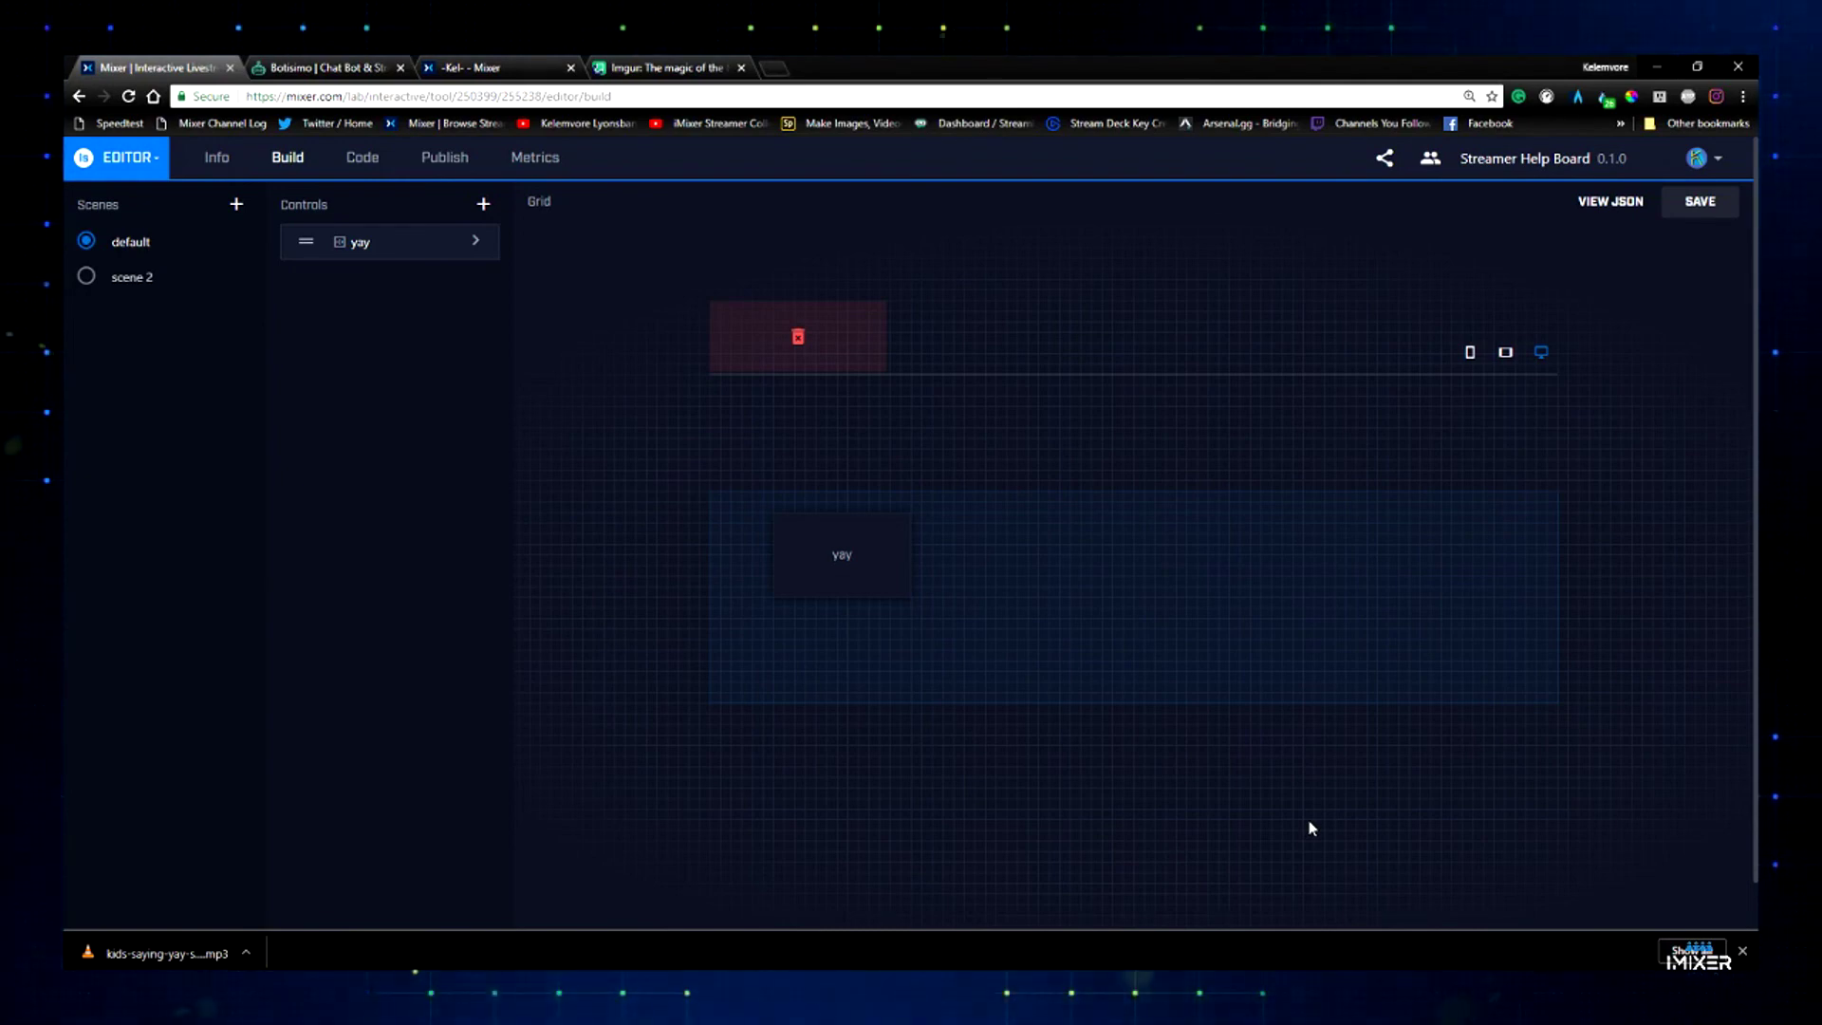
pyautogui.click(1740, 947)
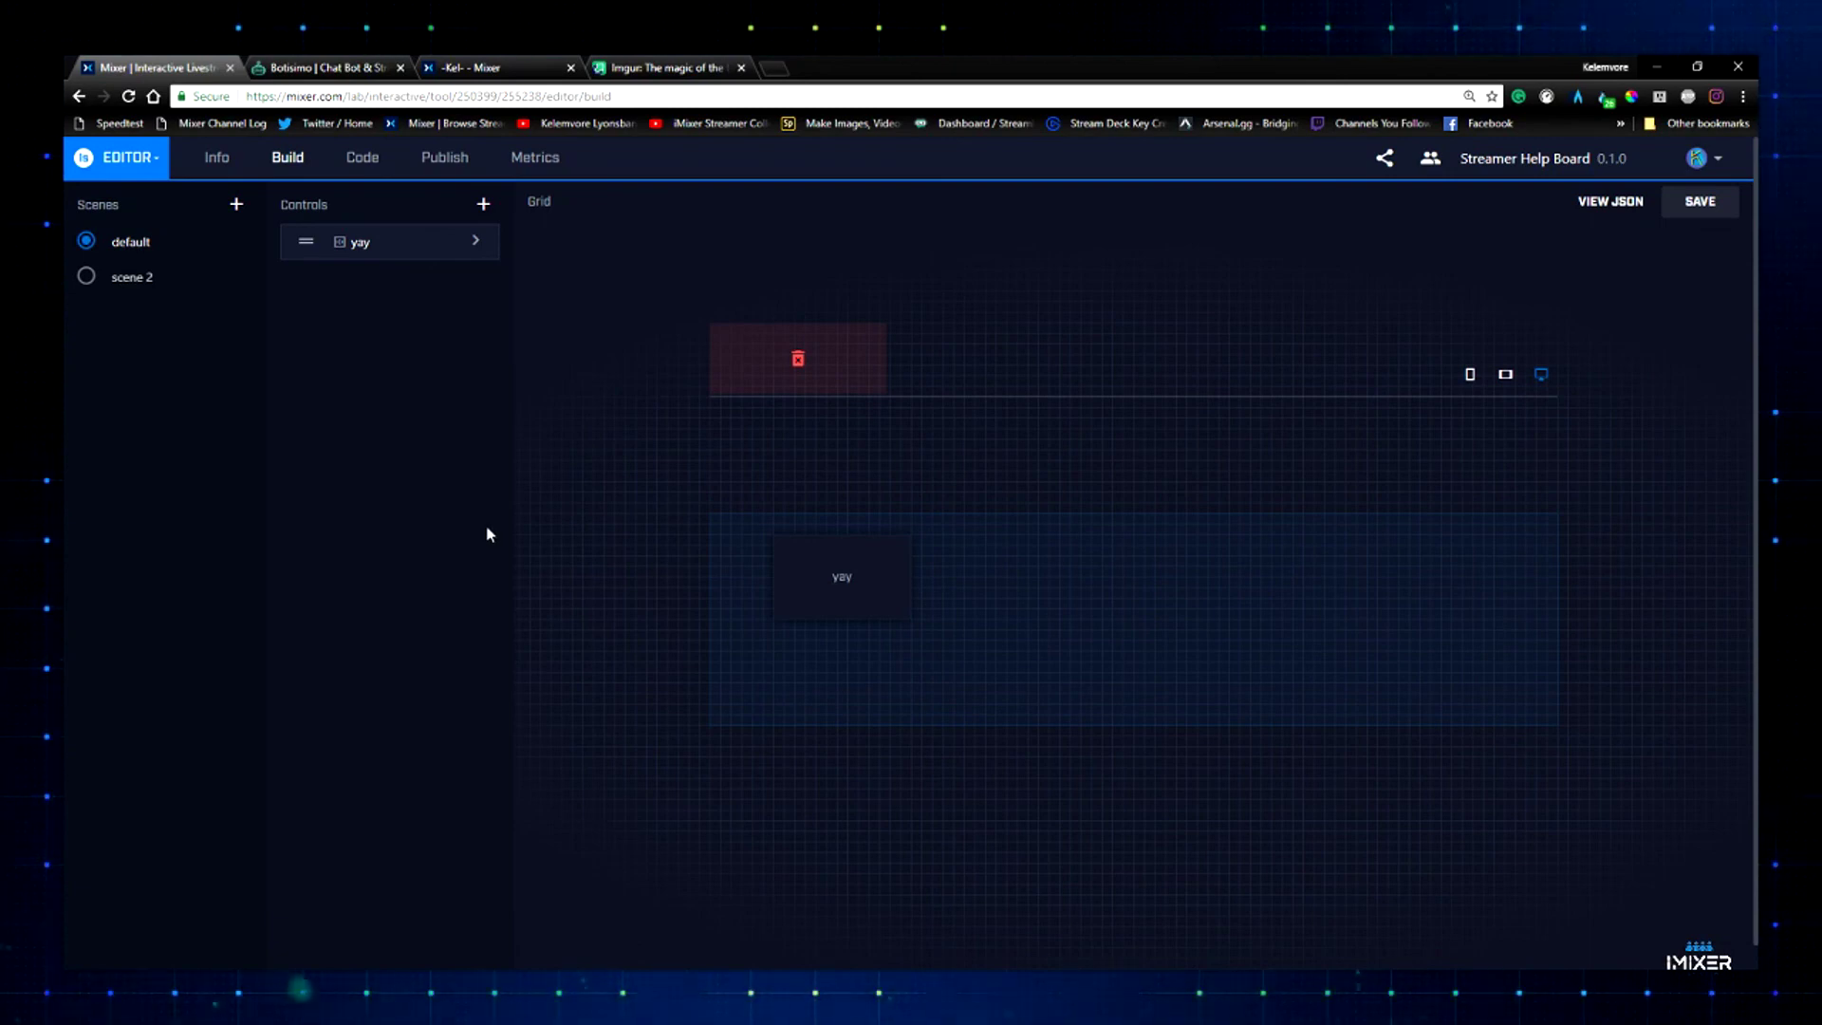